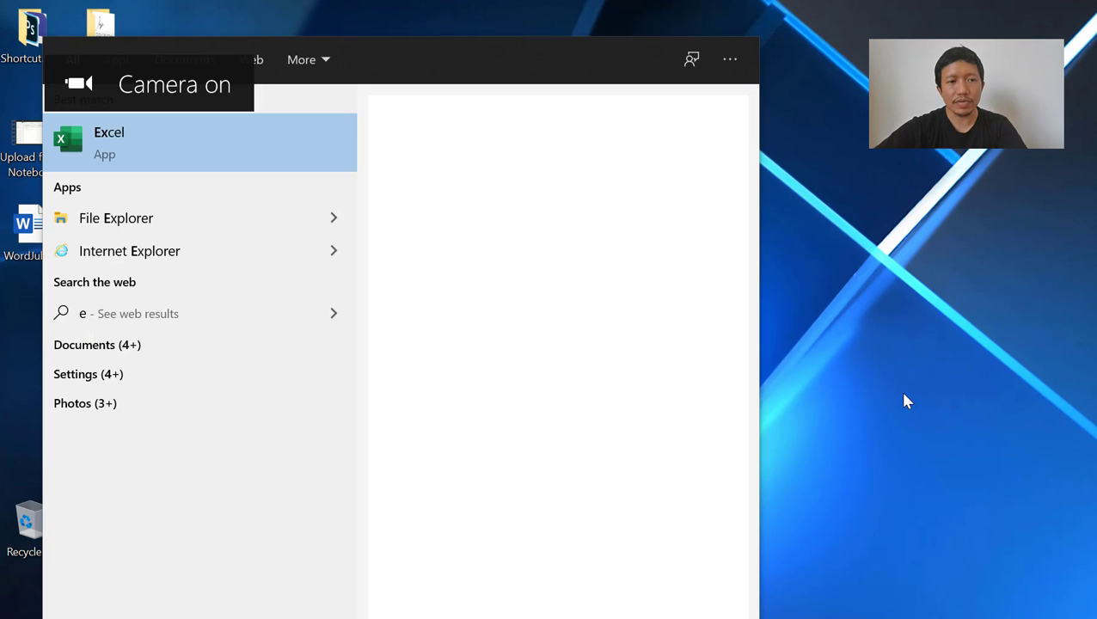
Launch Excel from the desktop and create a new blank workbook
text(x)
click(183, 152)
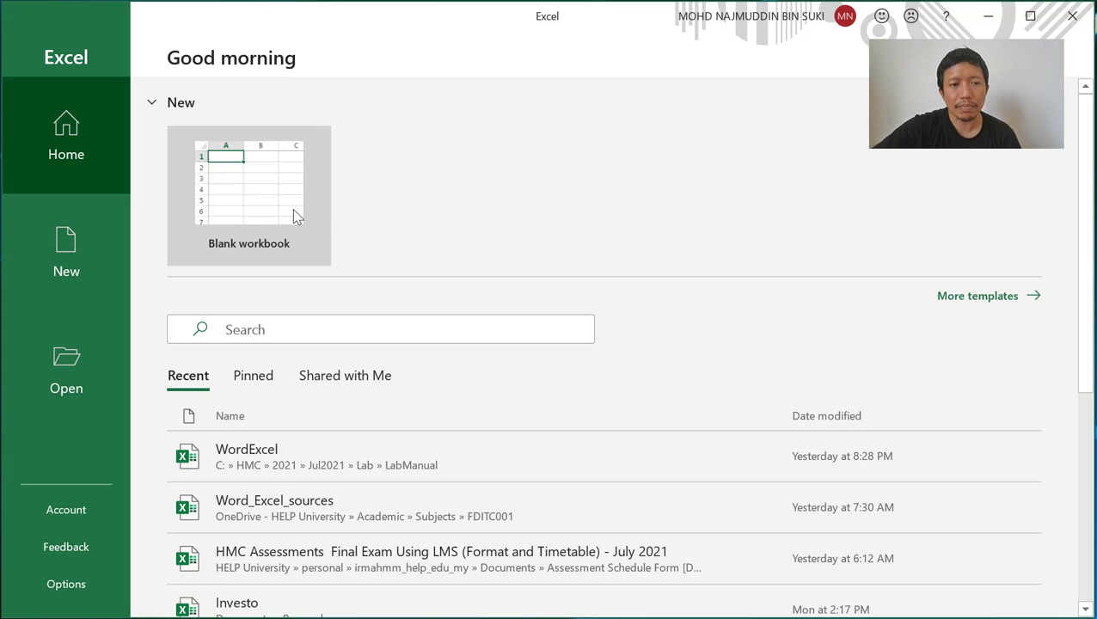
click(263, 204)
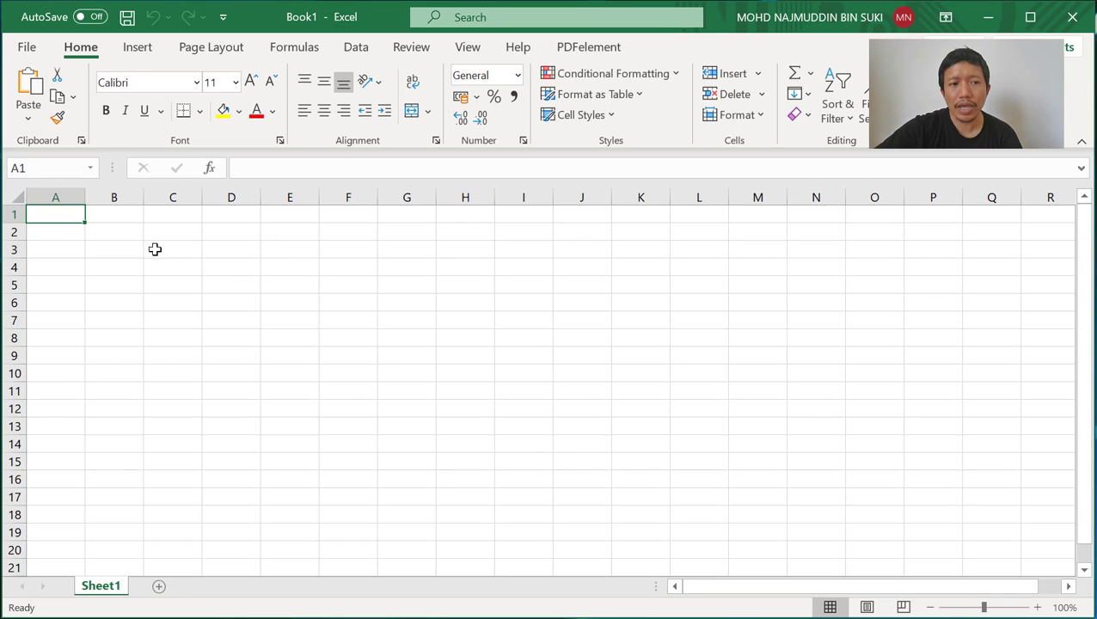
click(115, 232)
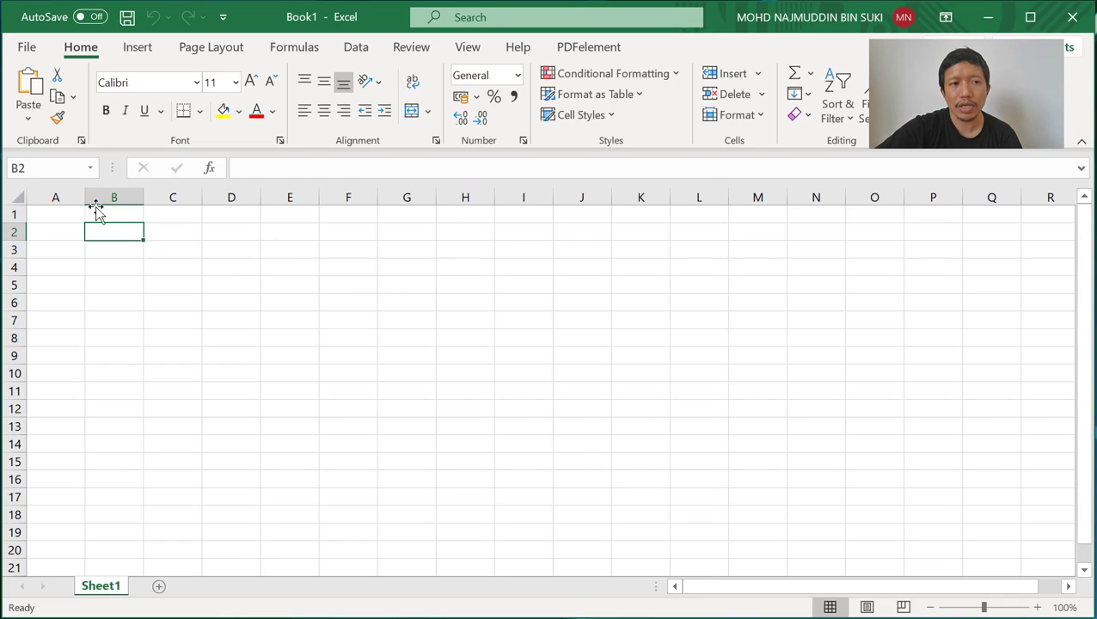
click(26, 47)
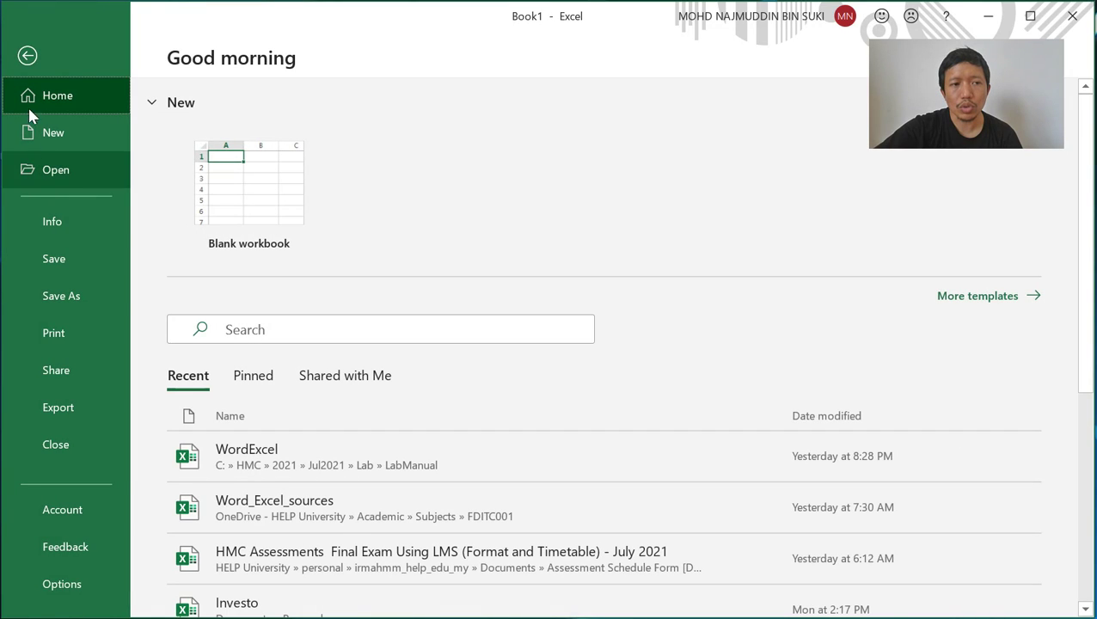
click(28, 55)
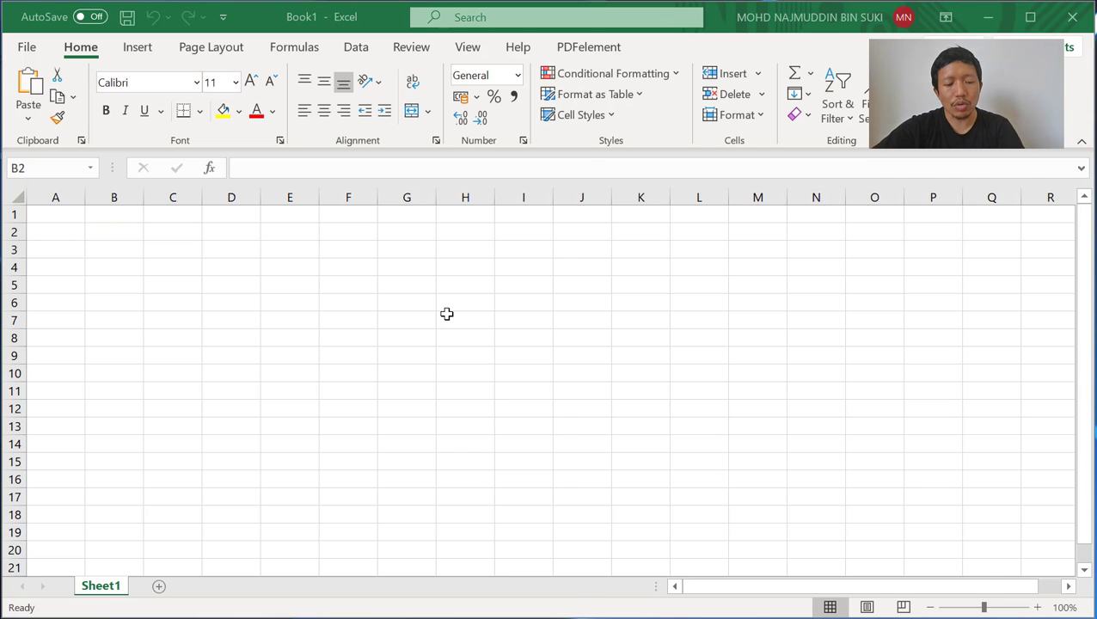
Launch Word and create a new blank document
key(super)
text(camera)
key(Return)
text(w)
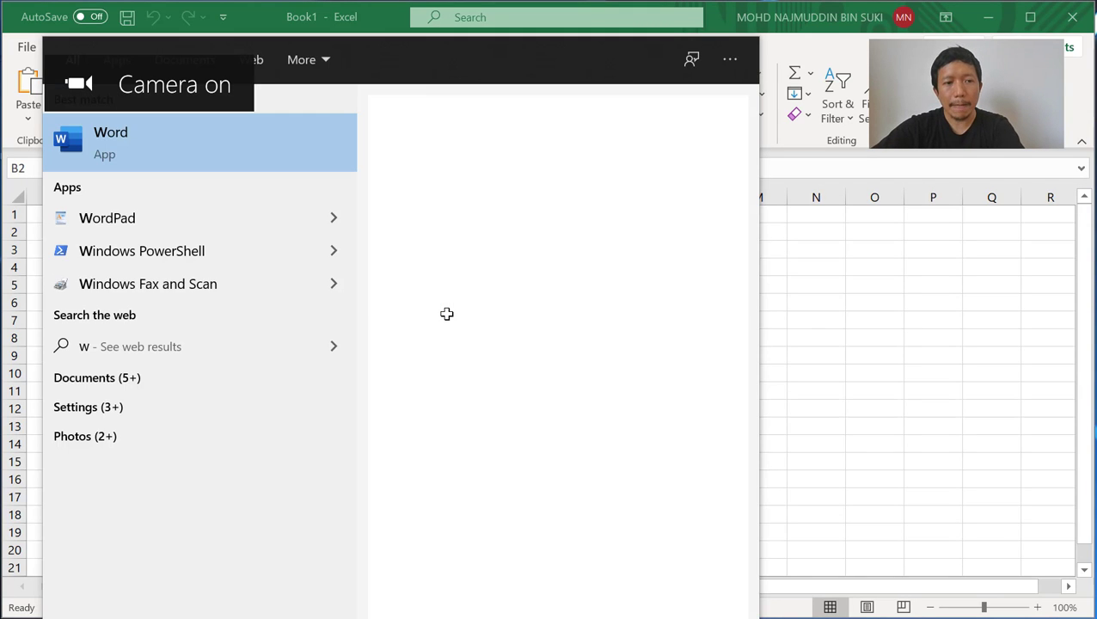
key(Escape)
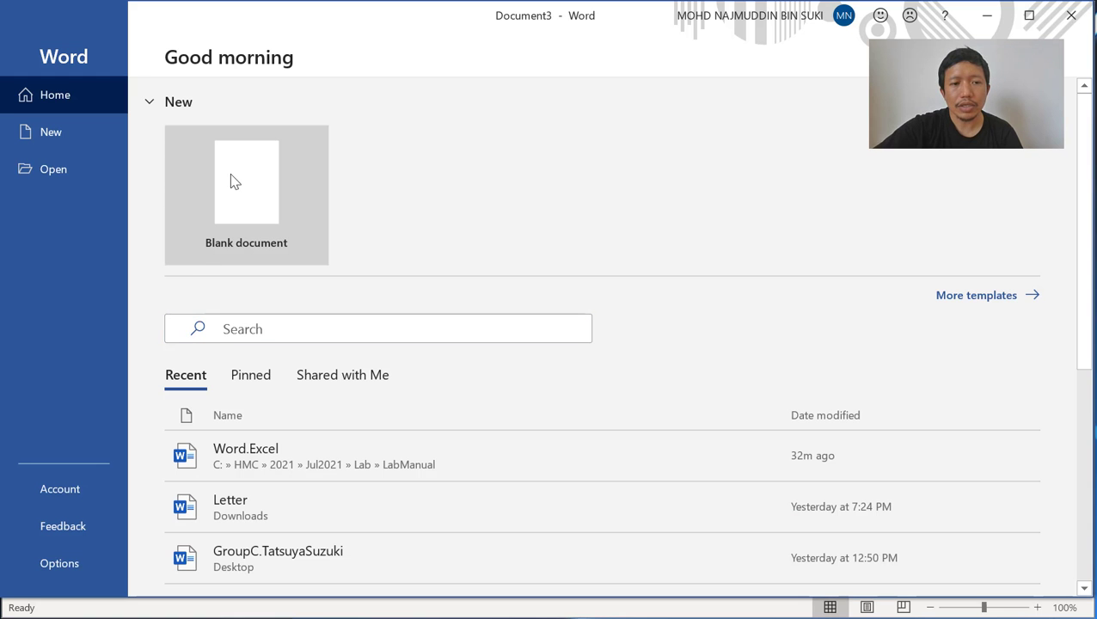
click(231, 175)
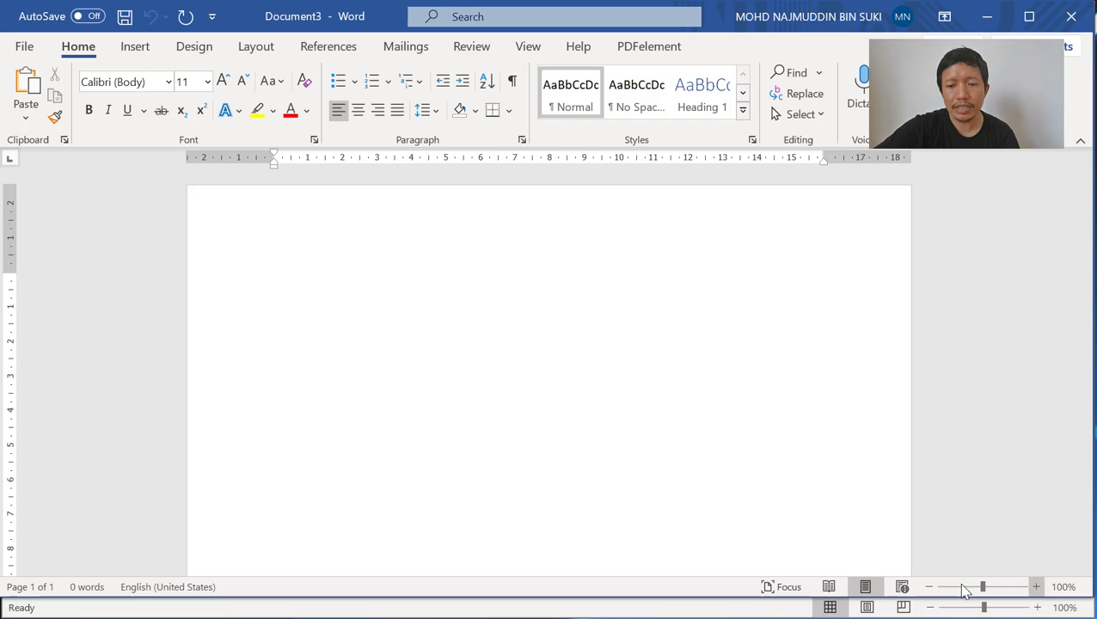
Compare the empty Excel worksheet with the blank Word document, viewing the Word page from top to bottom
click(693, 613)
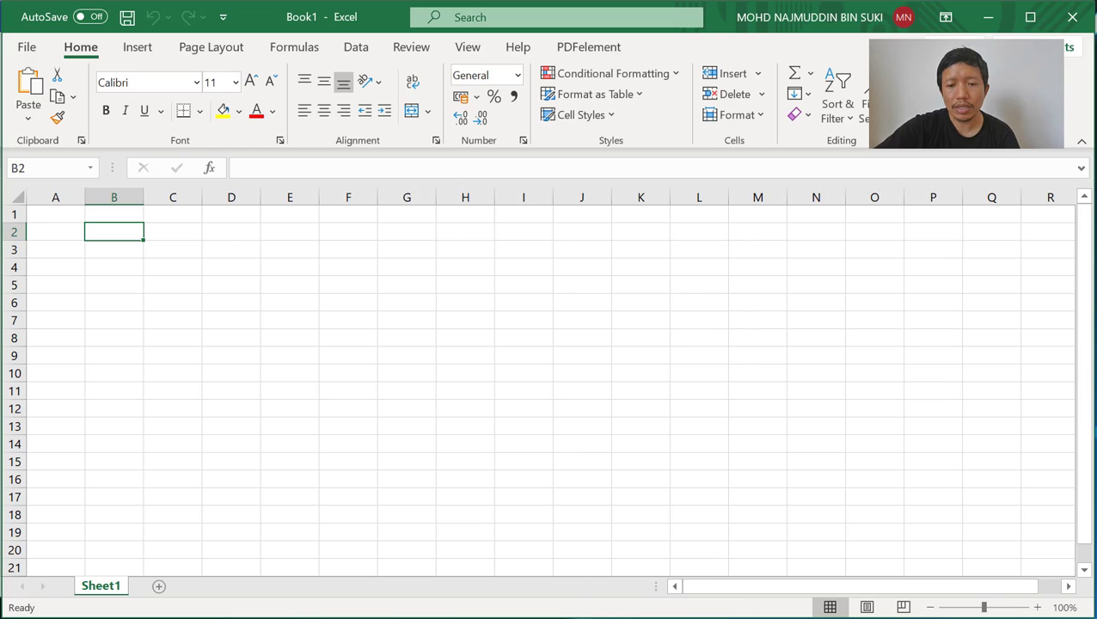
click(823, 558)
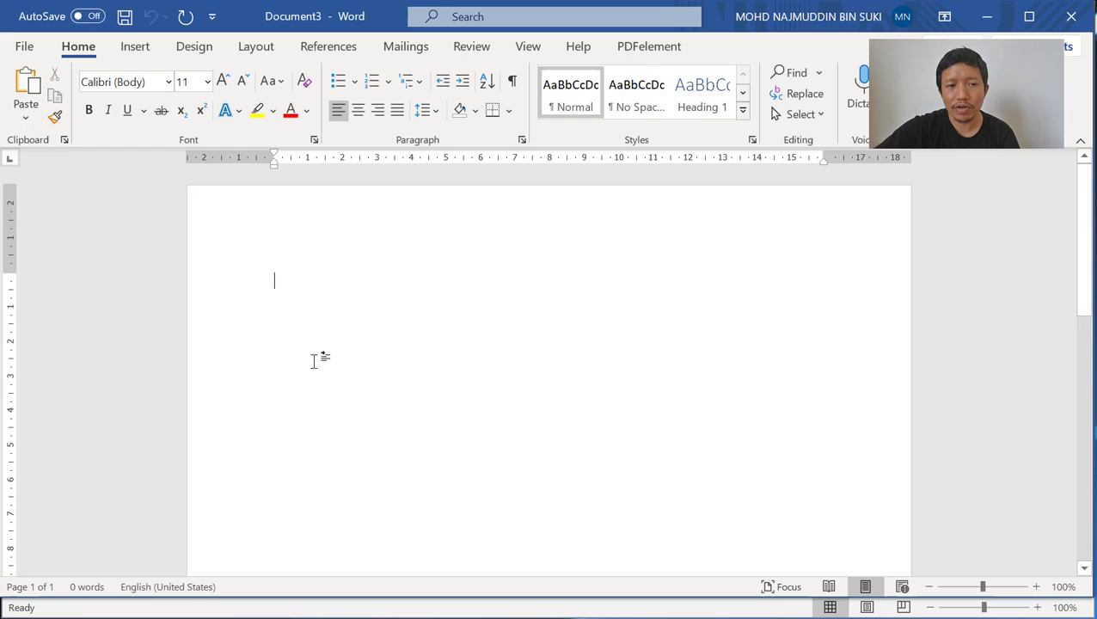
scroll(354, 340, down, 10)
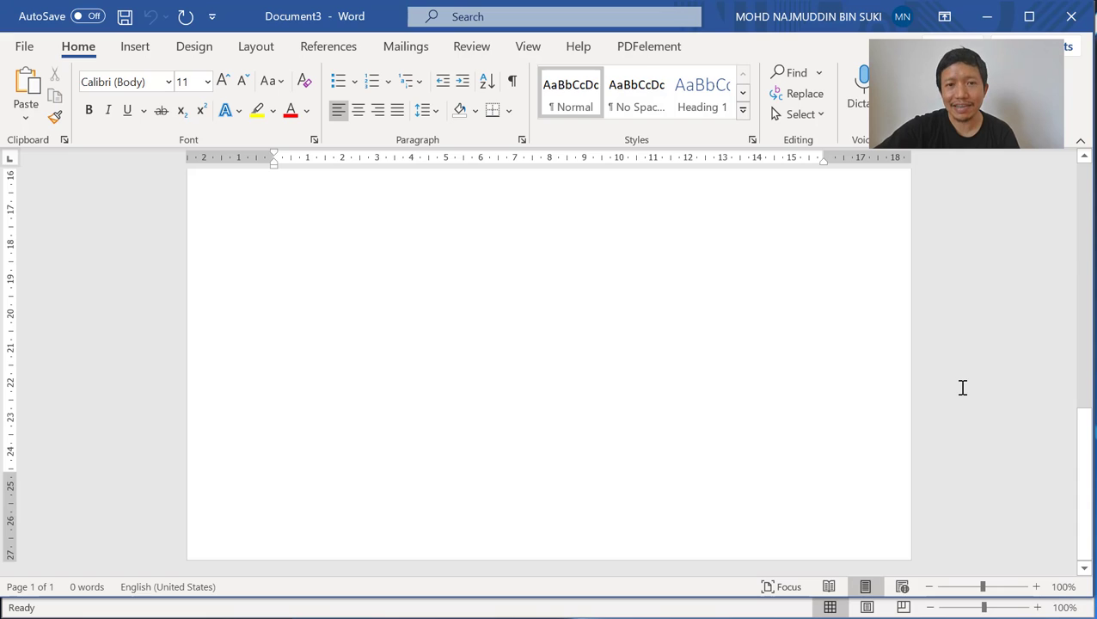
scroll(960, 382, up, 10)
scroll(960, 376, up, 2)
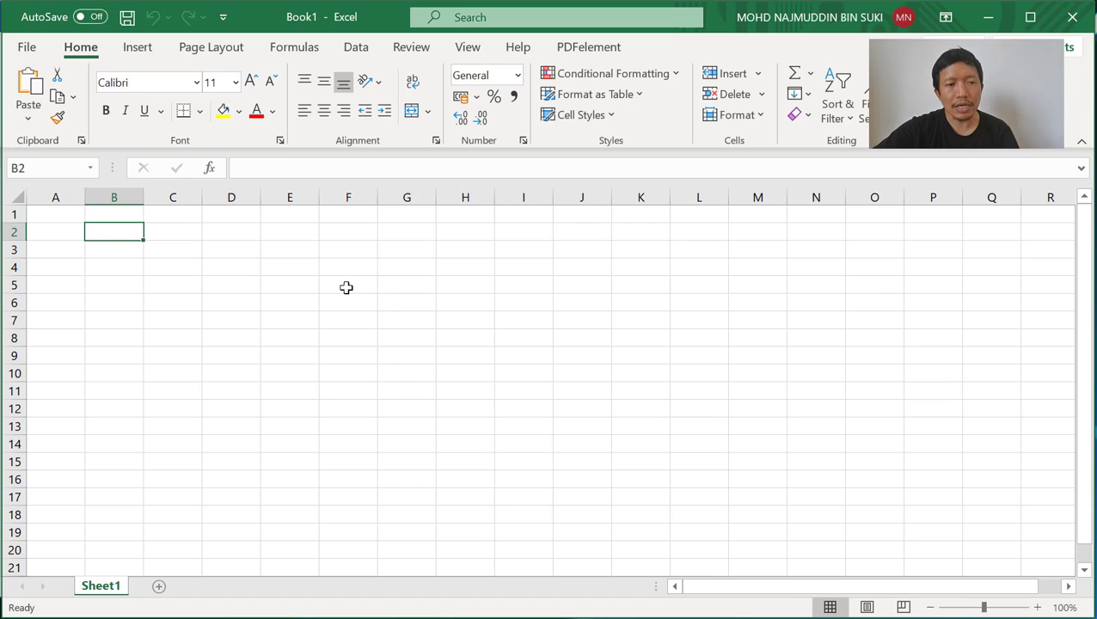
Switch back to Excel and select cells A1, B2, B5 and B2 to examine how columns and rows form cell addresses
click(57, 219)
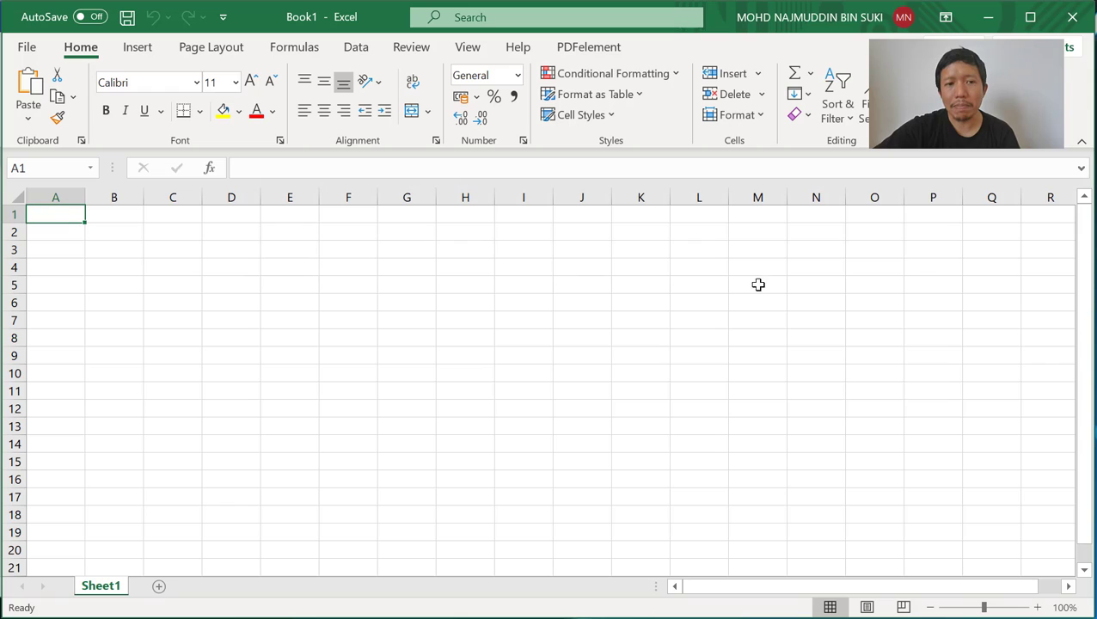
click(96, 240)
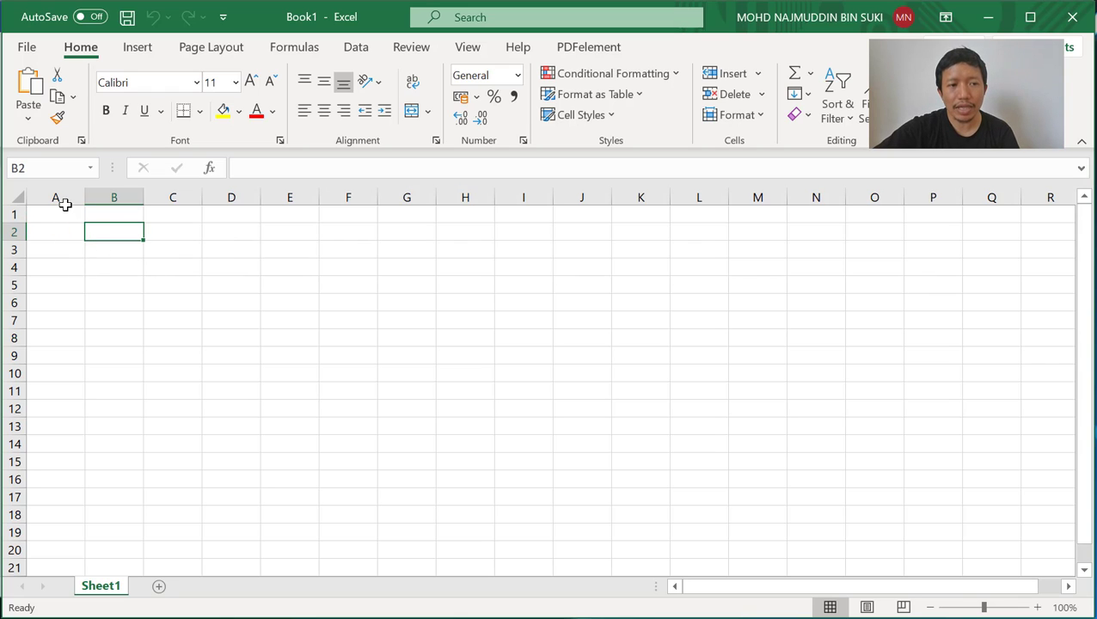
click(66, 191)
click(127, 284)
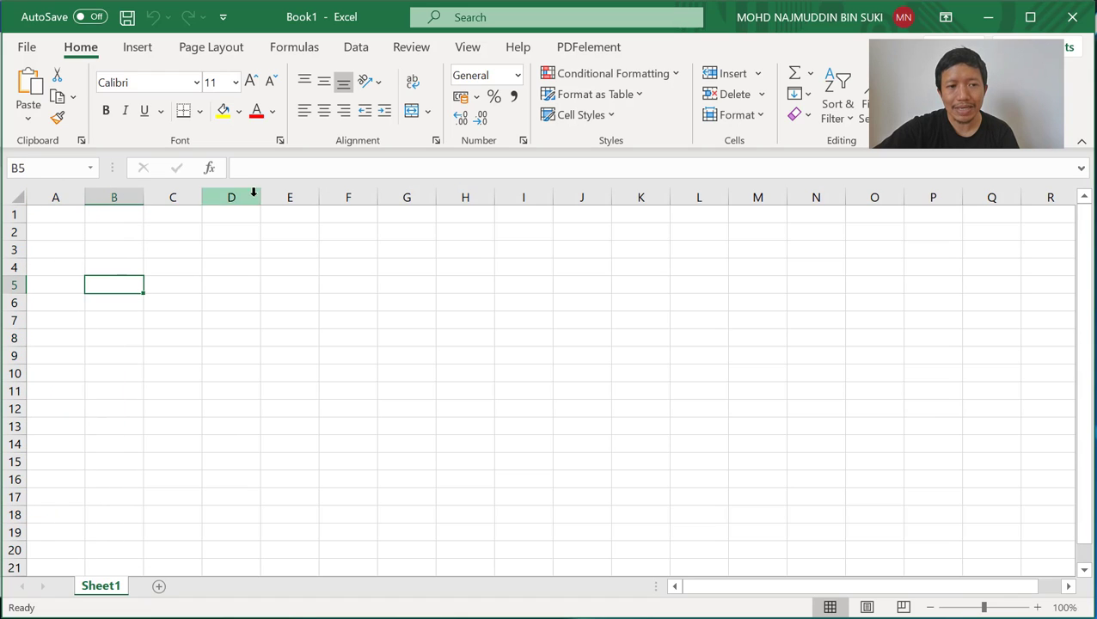
click(110, 233)
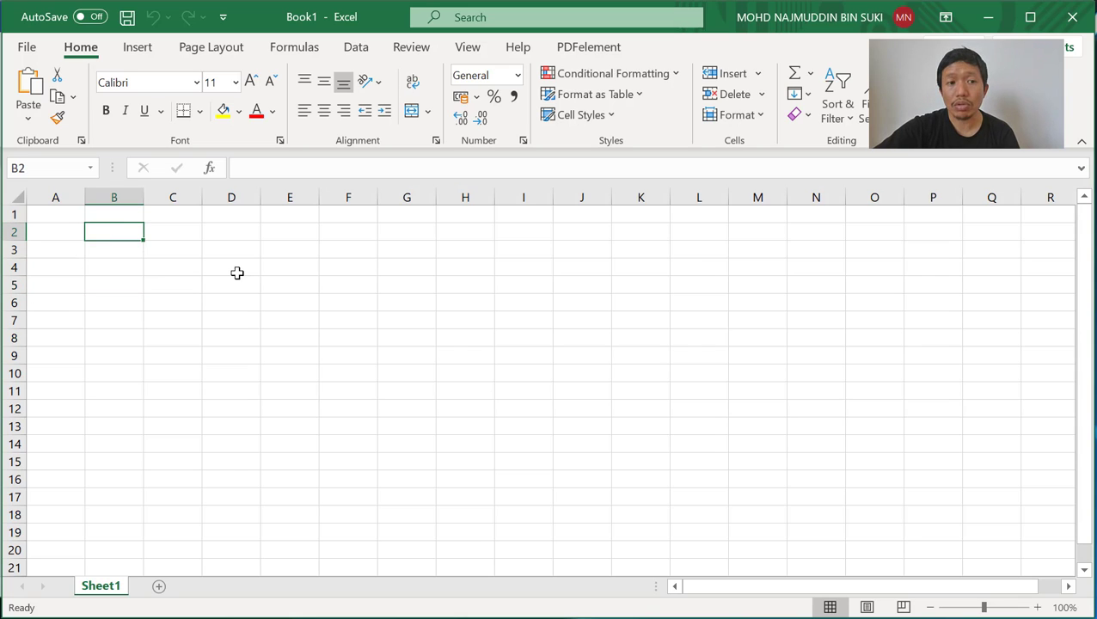
Starting from cell A1, jump to the worksheet's last column and last row, and return to A1
click(64, 216)
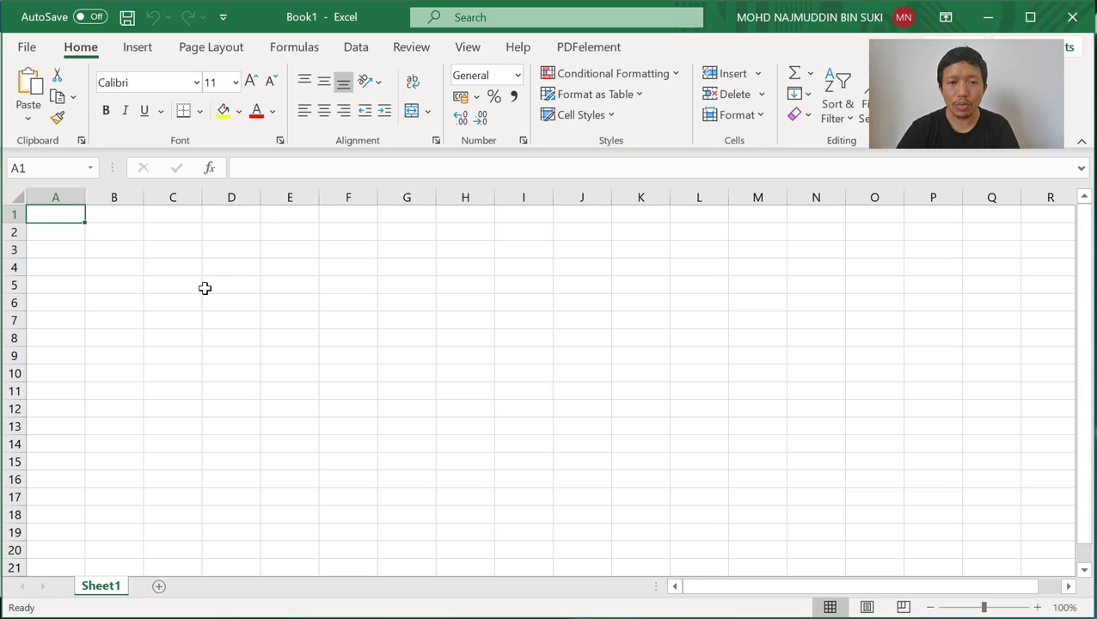
key(ctrl+Right)
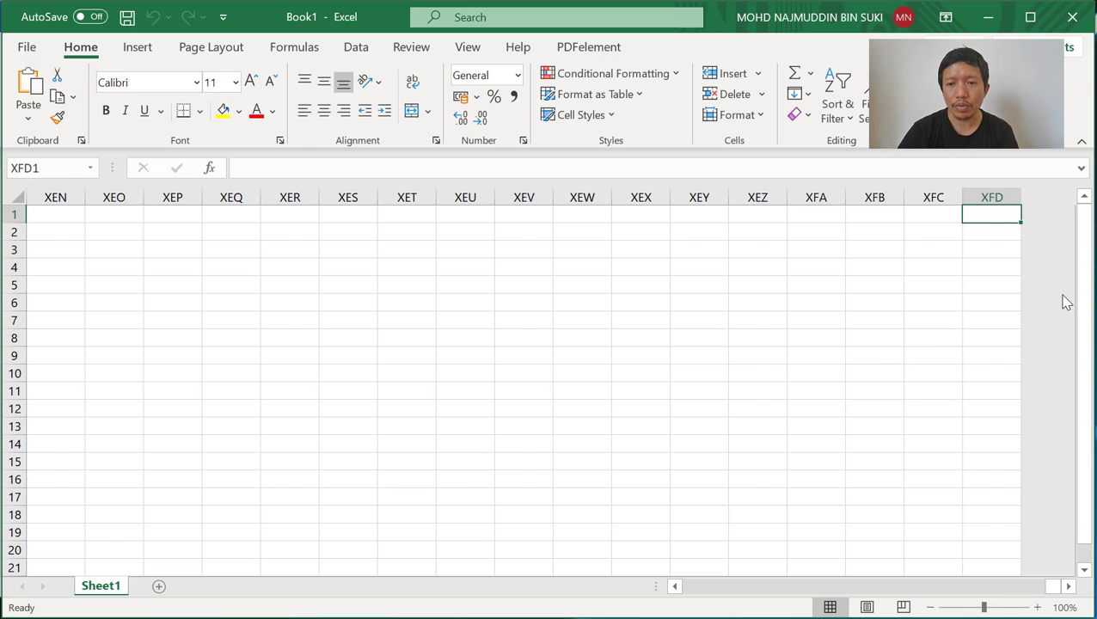
key(ctrl+Down)
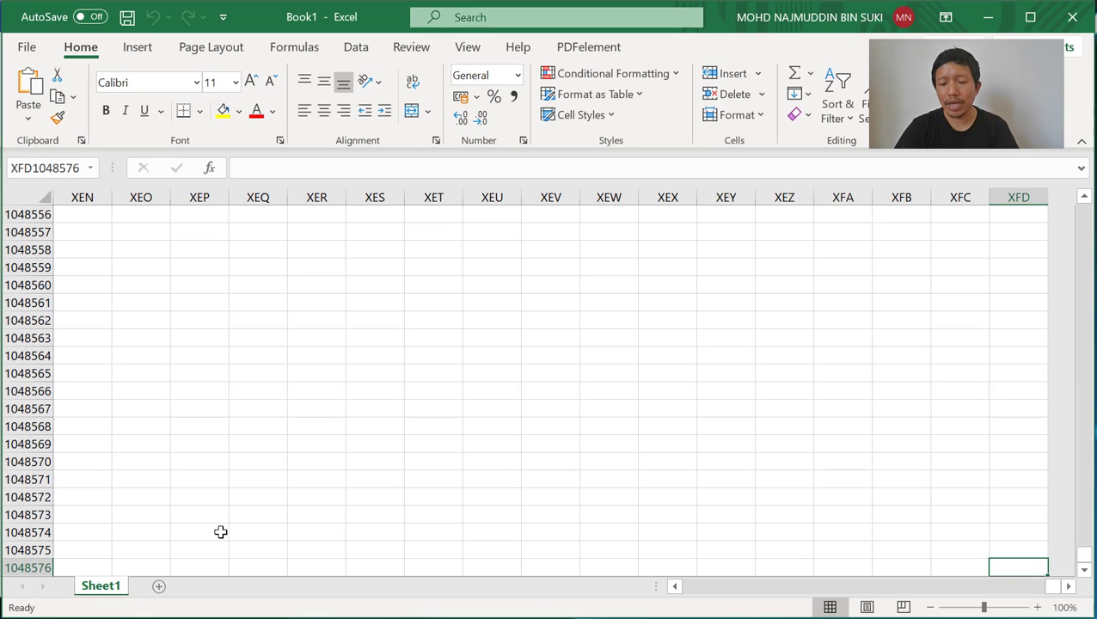
key(ctrl+Up)
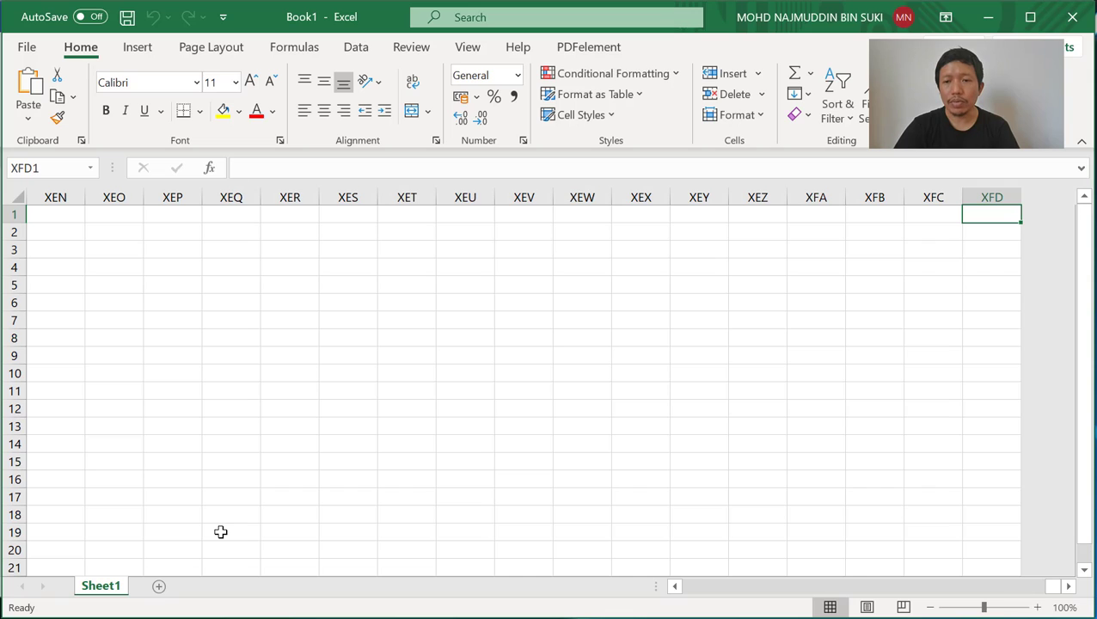
key(ctrl+Left)
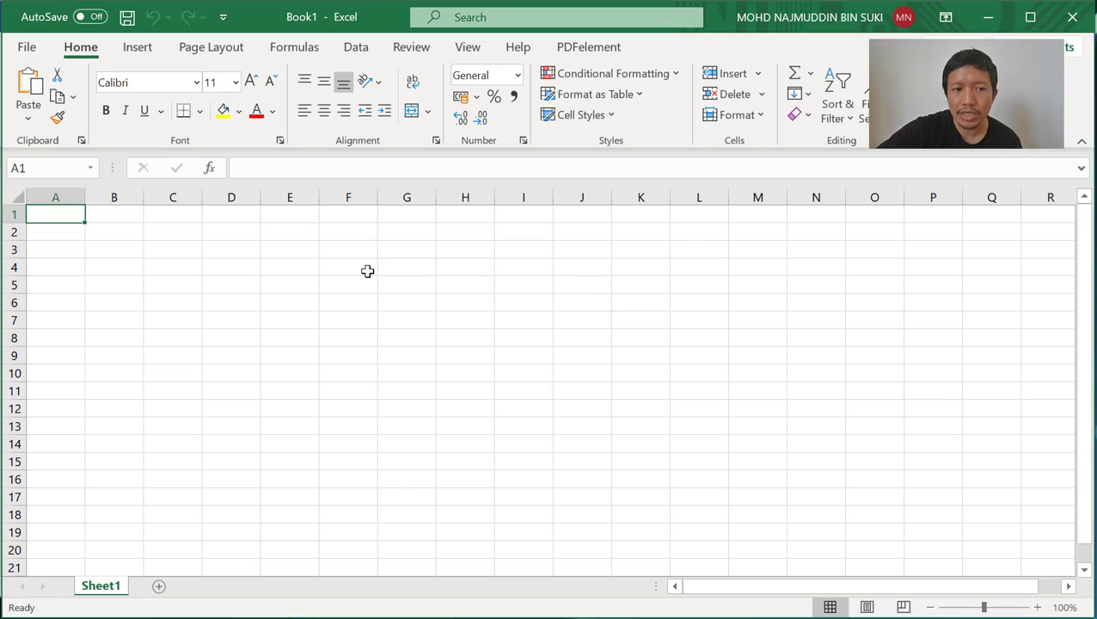
Select cell B2 on Sheet1 and add two new worksheets to the workbook
click(113, 231)
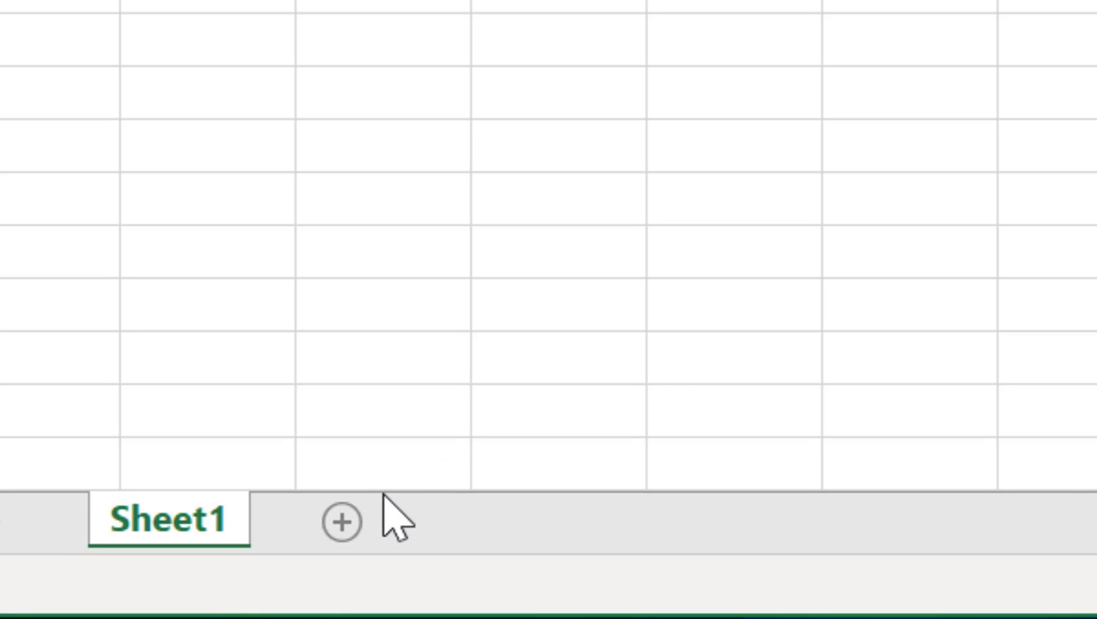
click(360, 521)
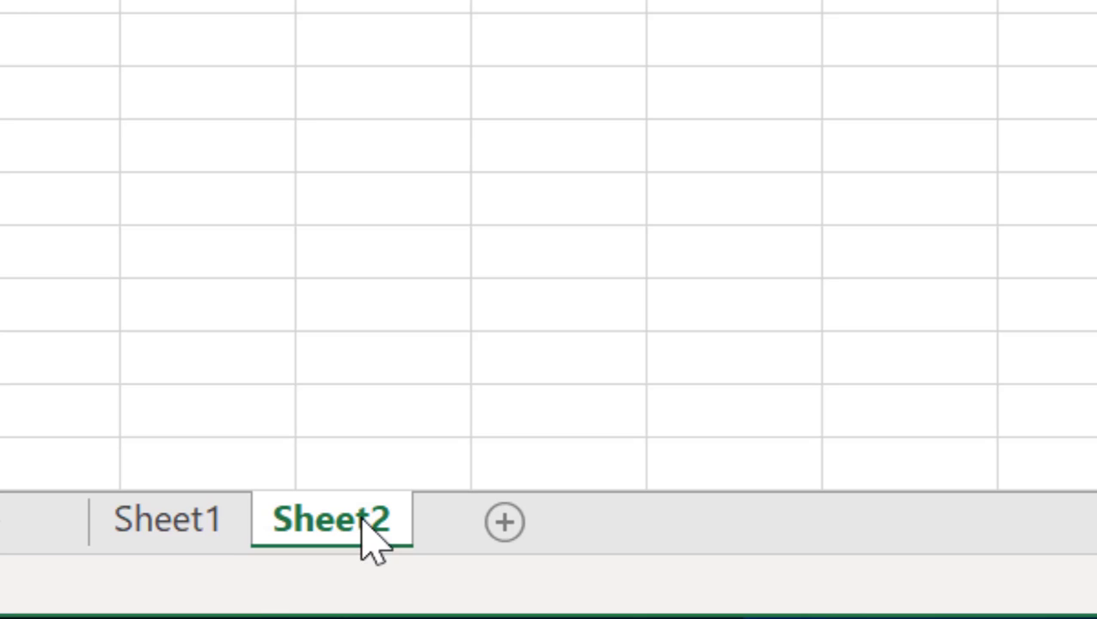
click(509, 523)
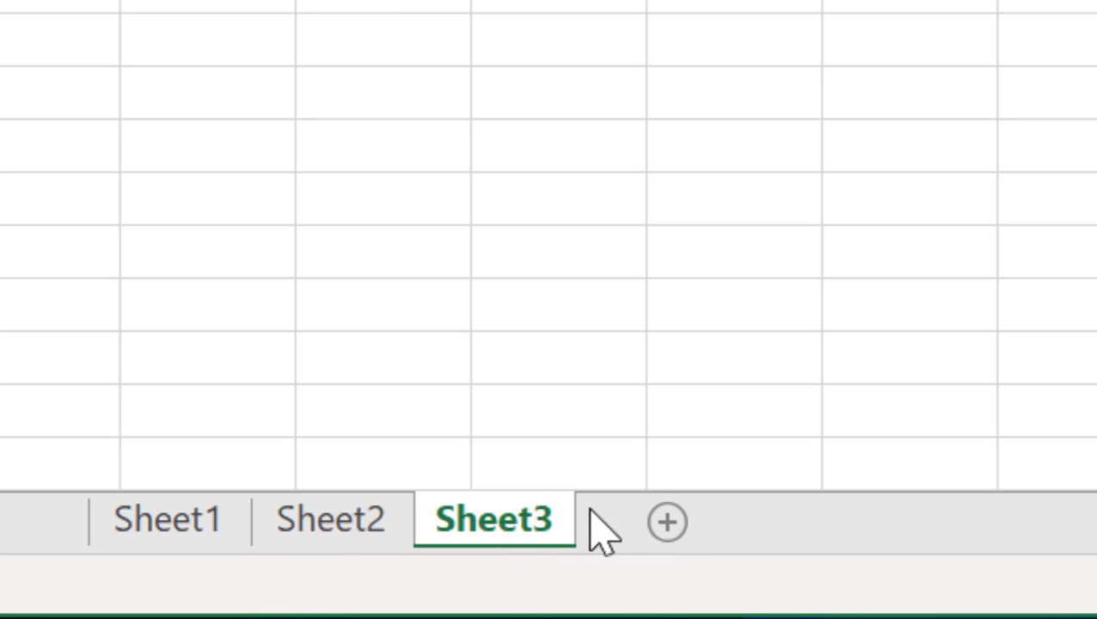
Delete the Sheet3 worksheet from the workbook
right_click(454, 523)
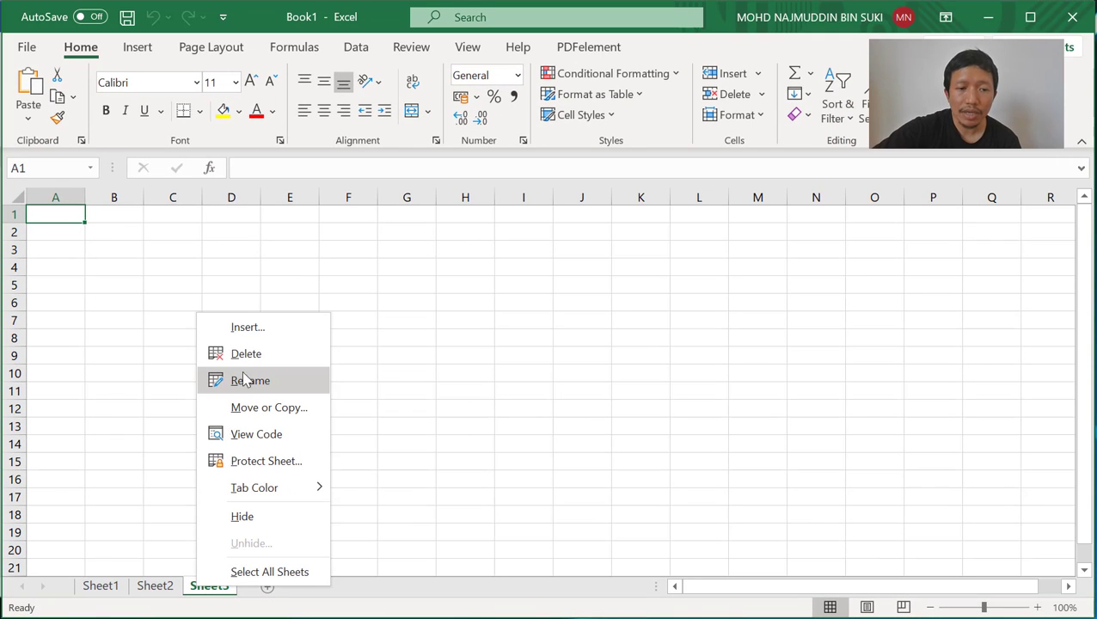
click(260, 361)
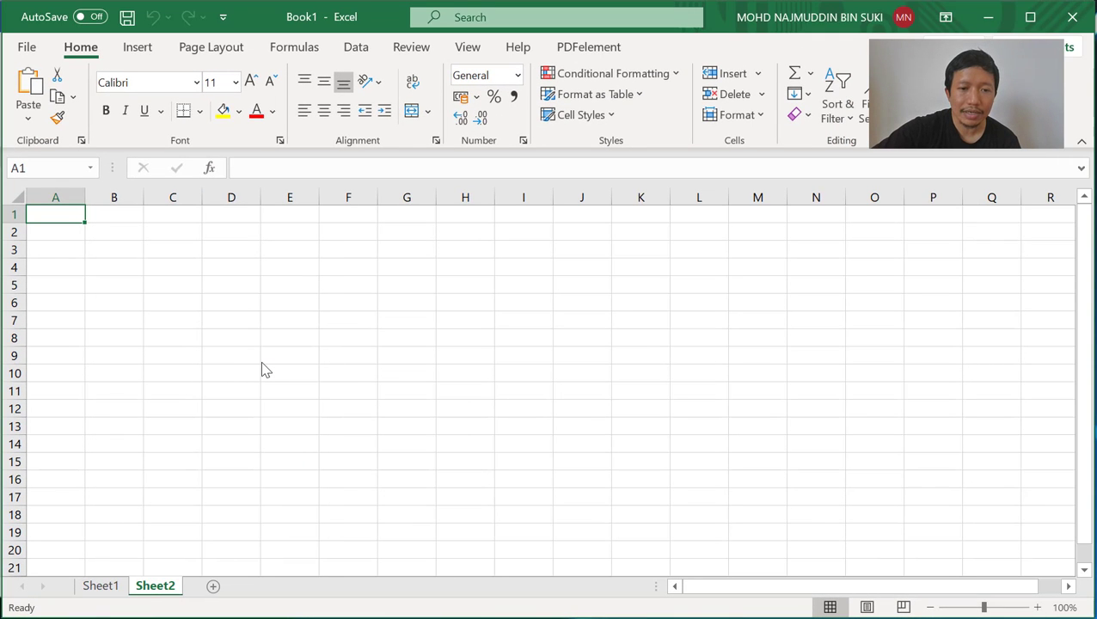
right_click(147, 591)
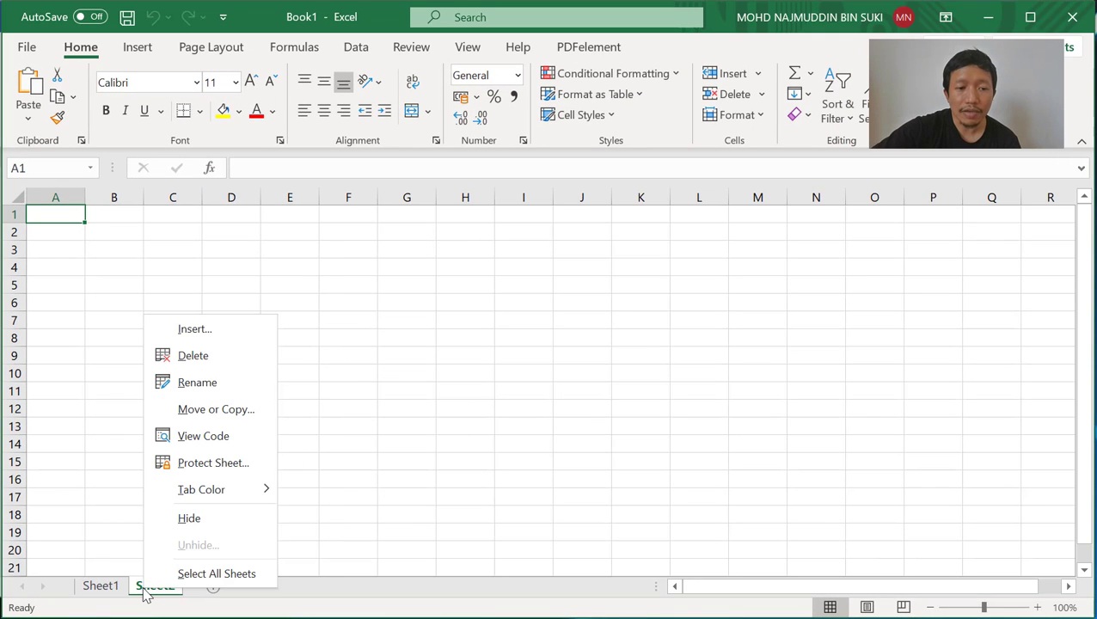
click(112, 237)
Enter the letter "a" in cells B2 and C3 of Sheet2
click(112, 230)
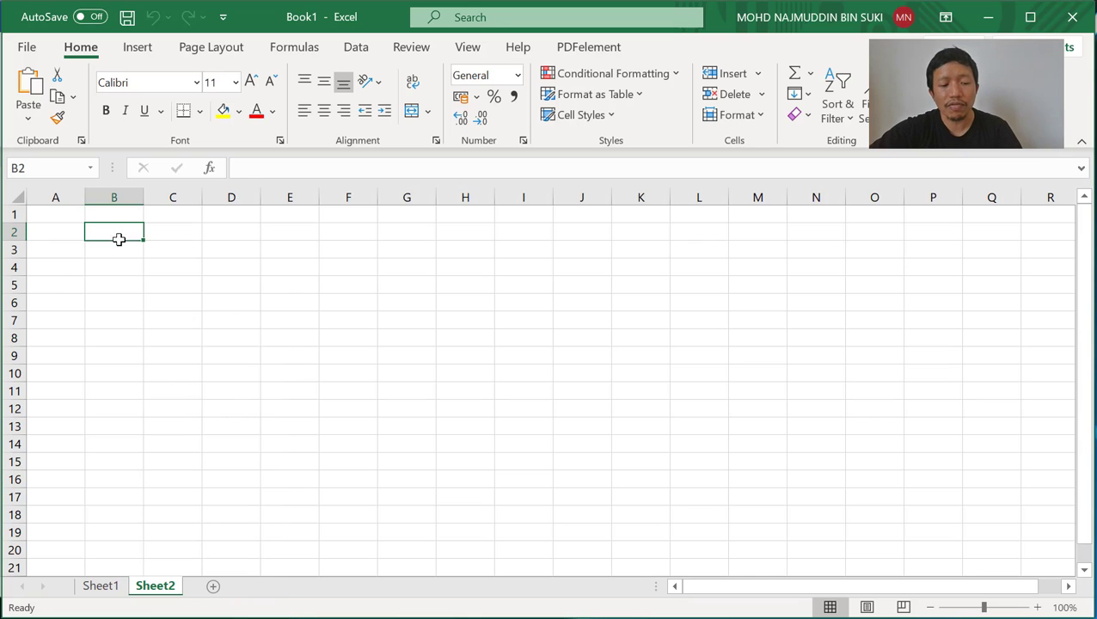
text(a)
click(186, 255)
text(a)
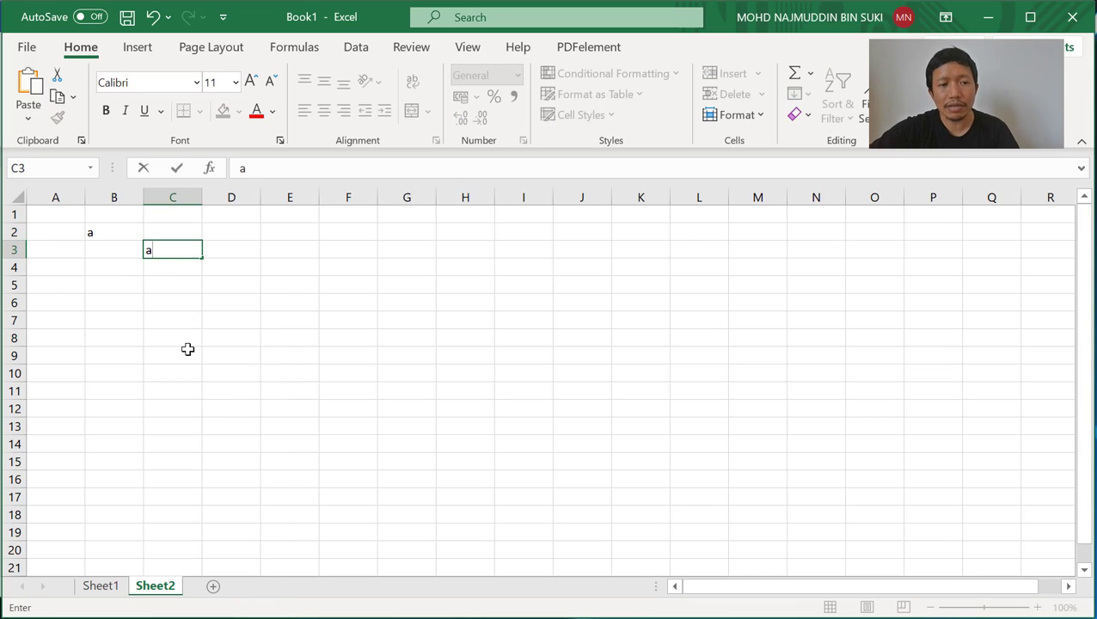
click(186, 352)
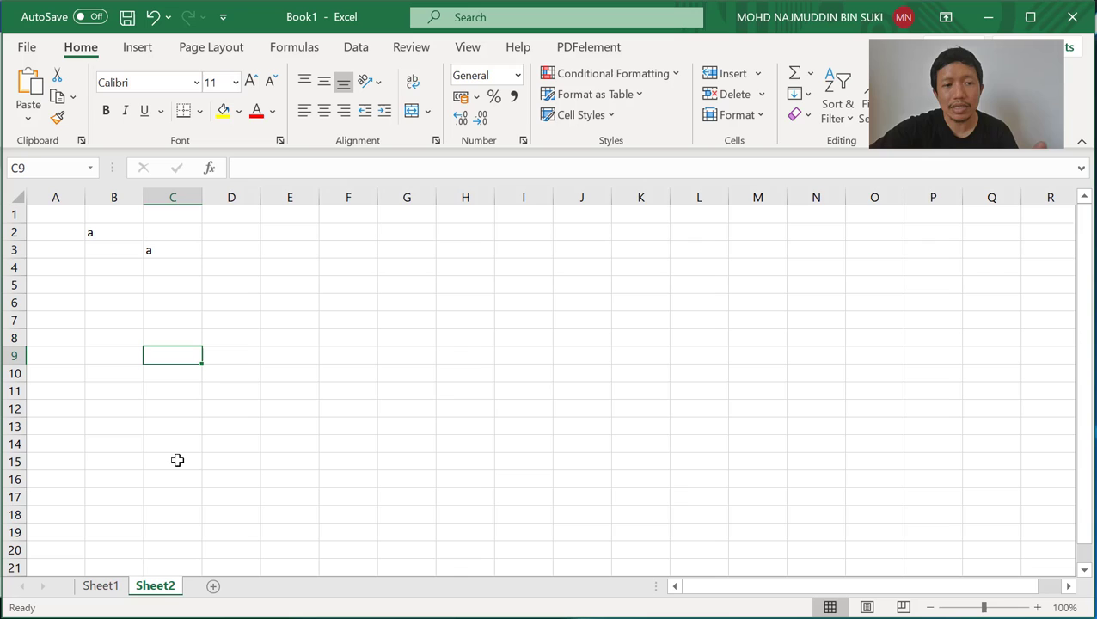
Permanently delete the Sheet2 worksheet along with its data
right_click(158, 592)
key(Escape)
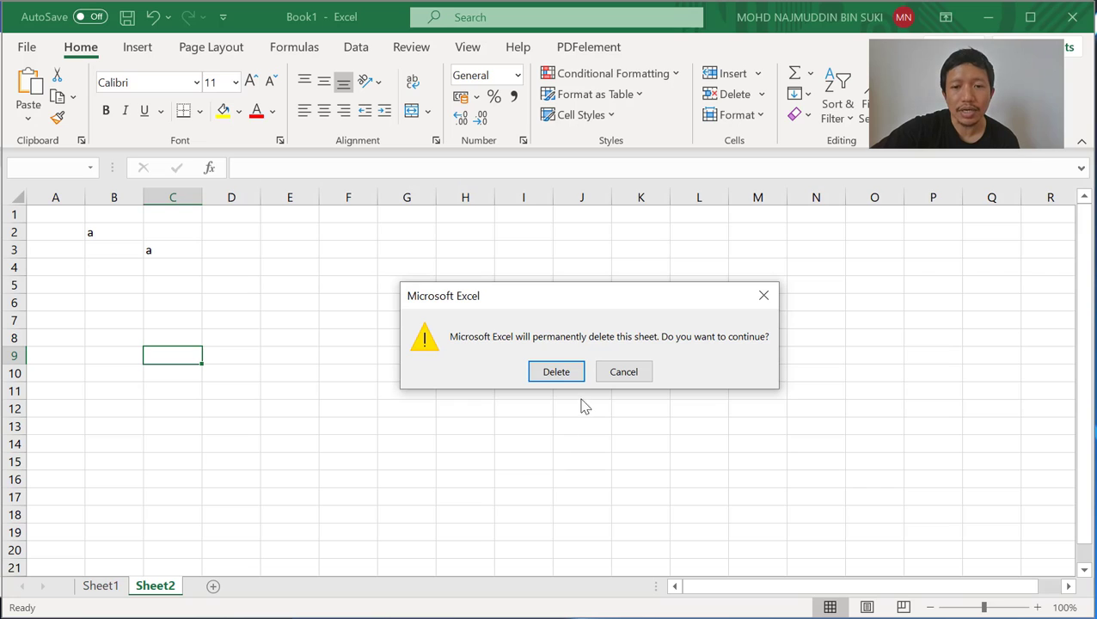
click(576, 379)
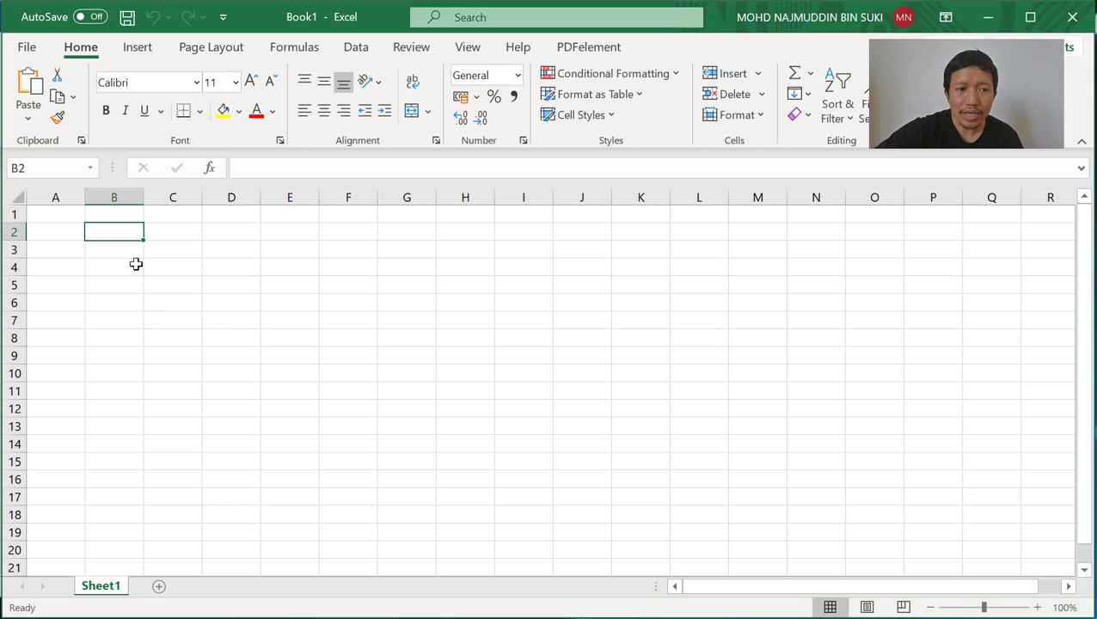
Select cells C3, D5, D4 and B2 one after another to examine the active cell's address
click(166, 254)
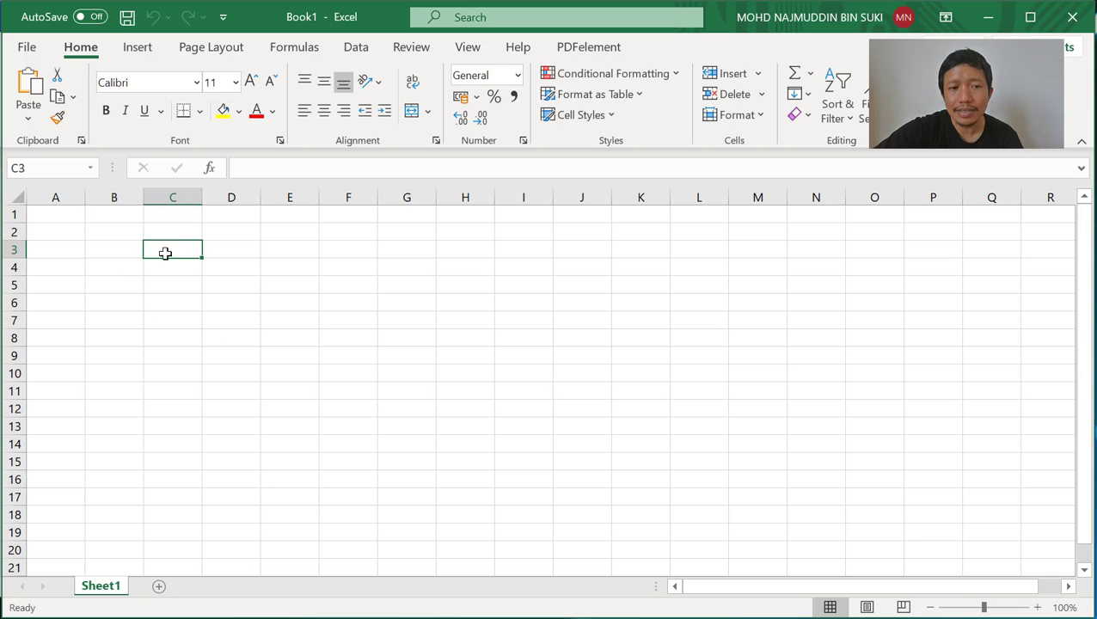
click(215, 286)
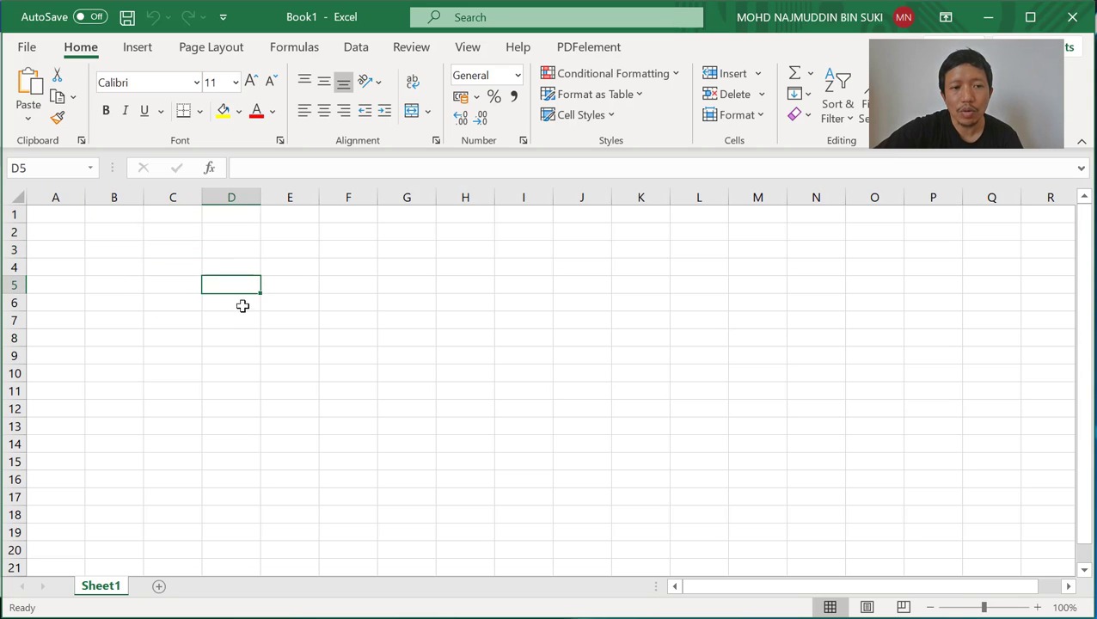
click(242, 271)
click(112, 232)
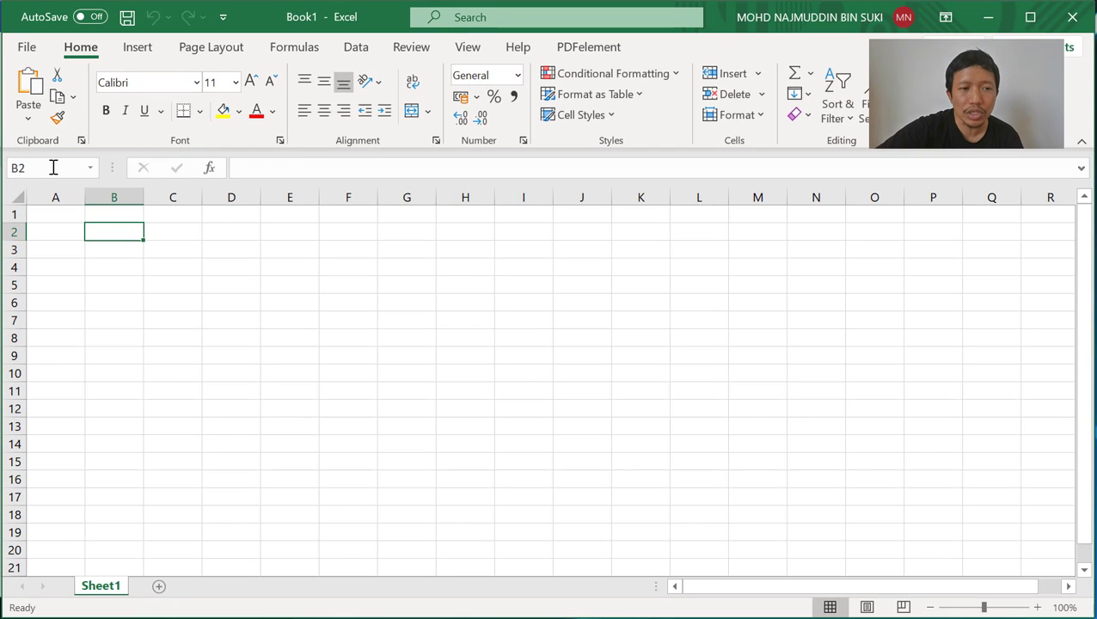
Select the address in the Name Box and cells B3, C3 and B2 to examine how the active cell is named
click(53, 167)
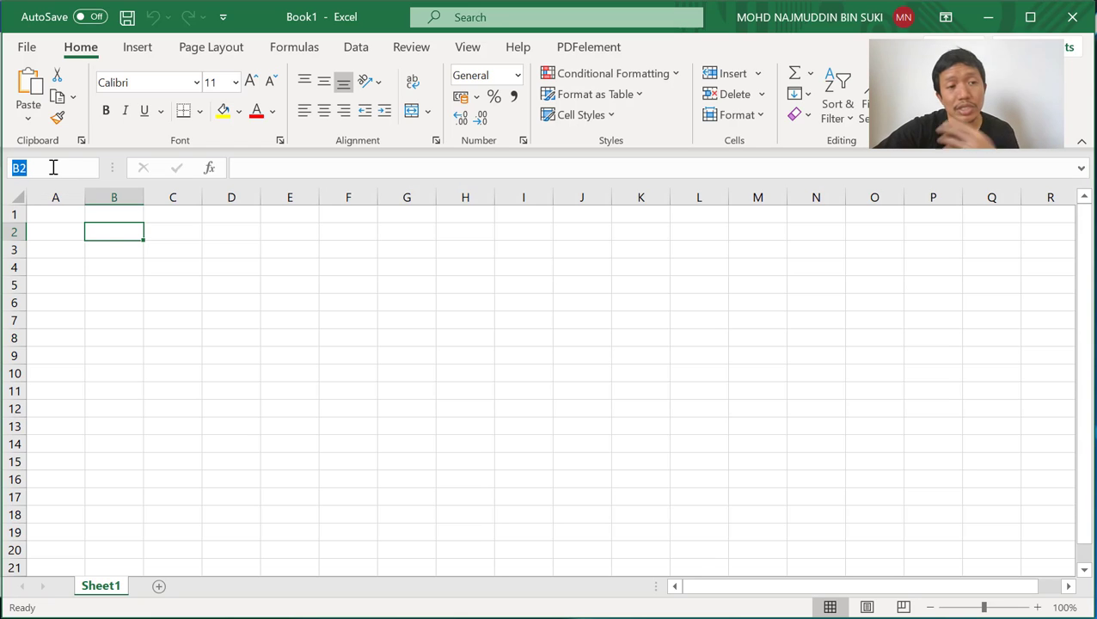
click(180, 283)
click(130, 242)
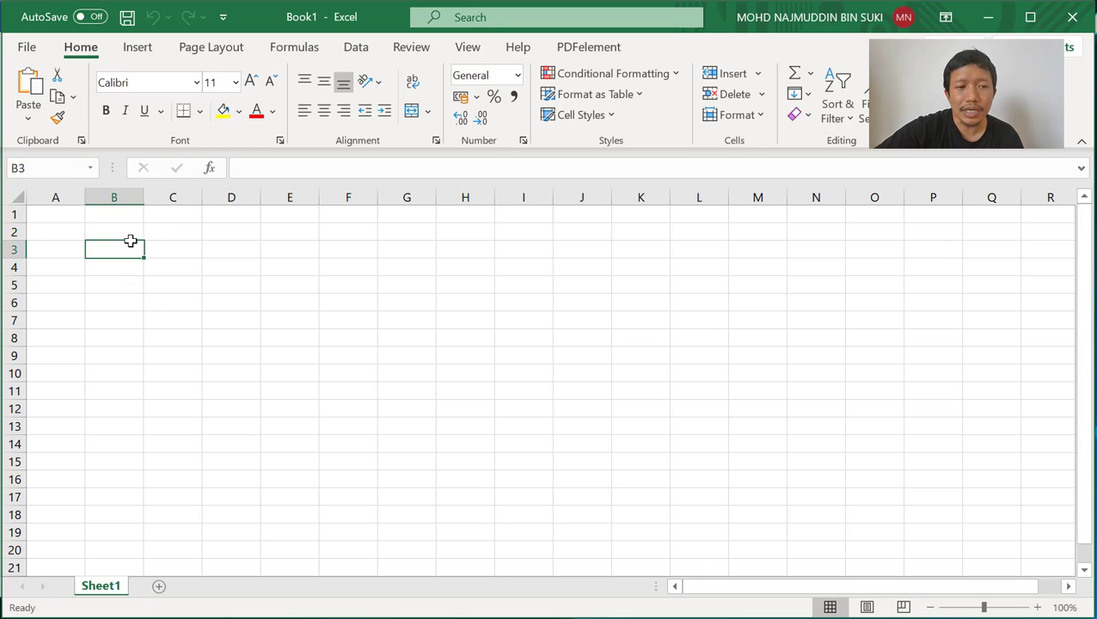
click(97, 233)
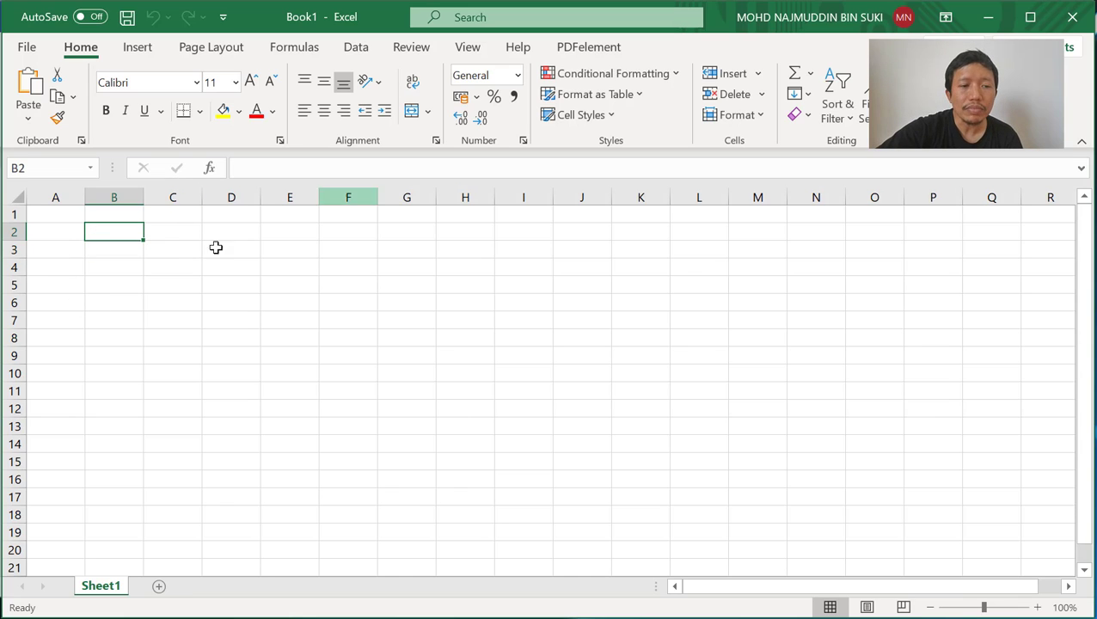
click(170, 250)
click(104, 234)
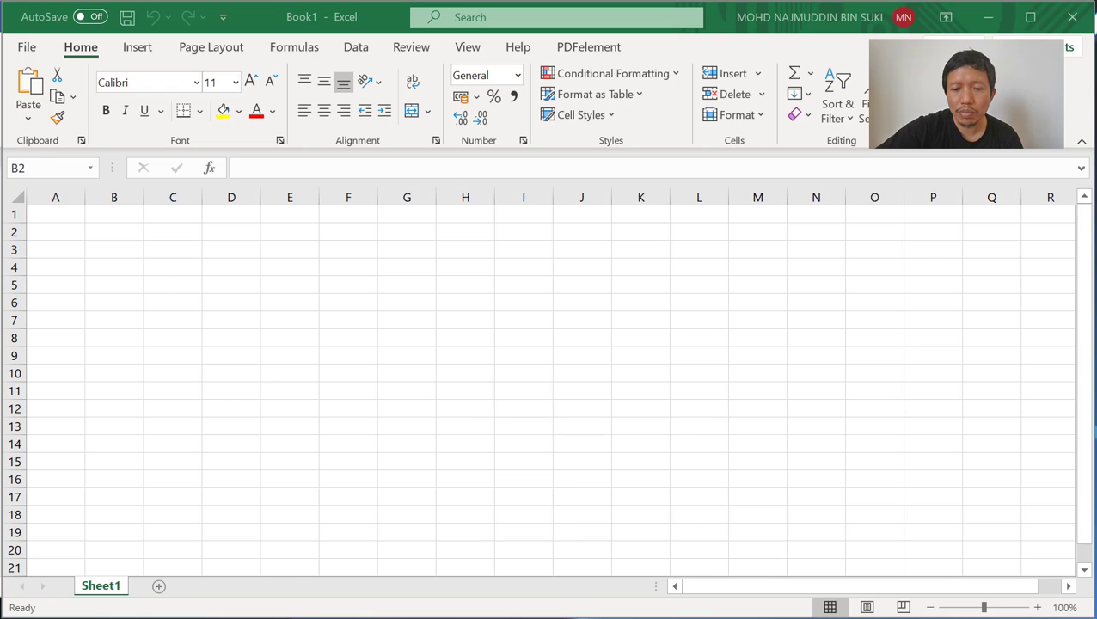
Switch to the blank Word document, look over its empty page, and return to the Excel workbook
mouse_move(748, 612)
click(820, 569)
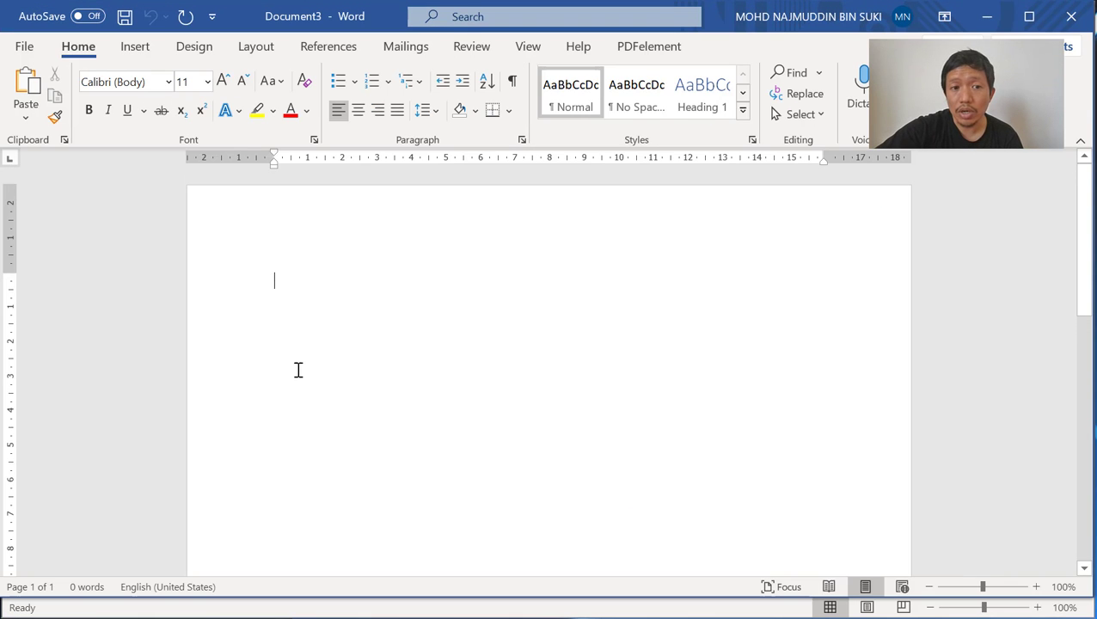
scroll(306, 322, down, 10)
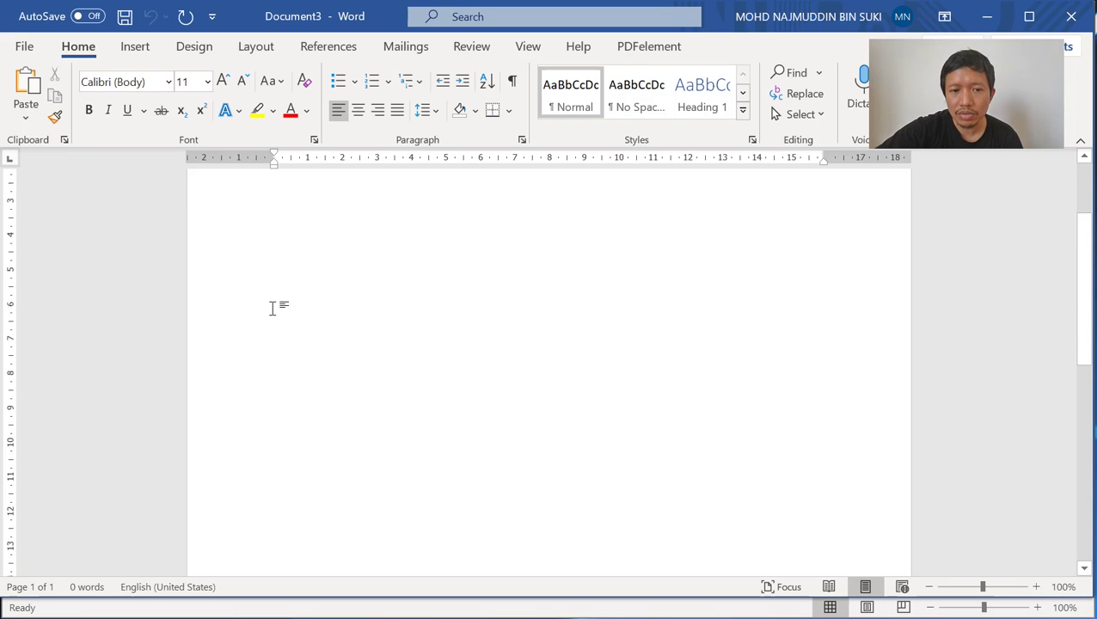
scroll(272, 307, up, 10)
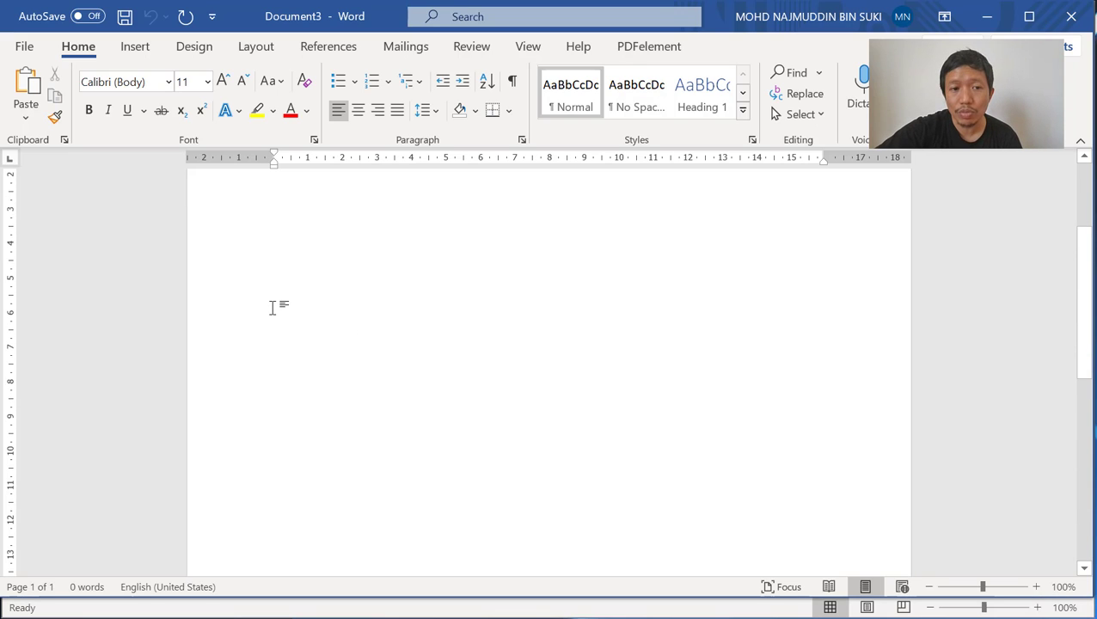
click(883, 618)
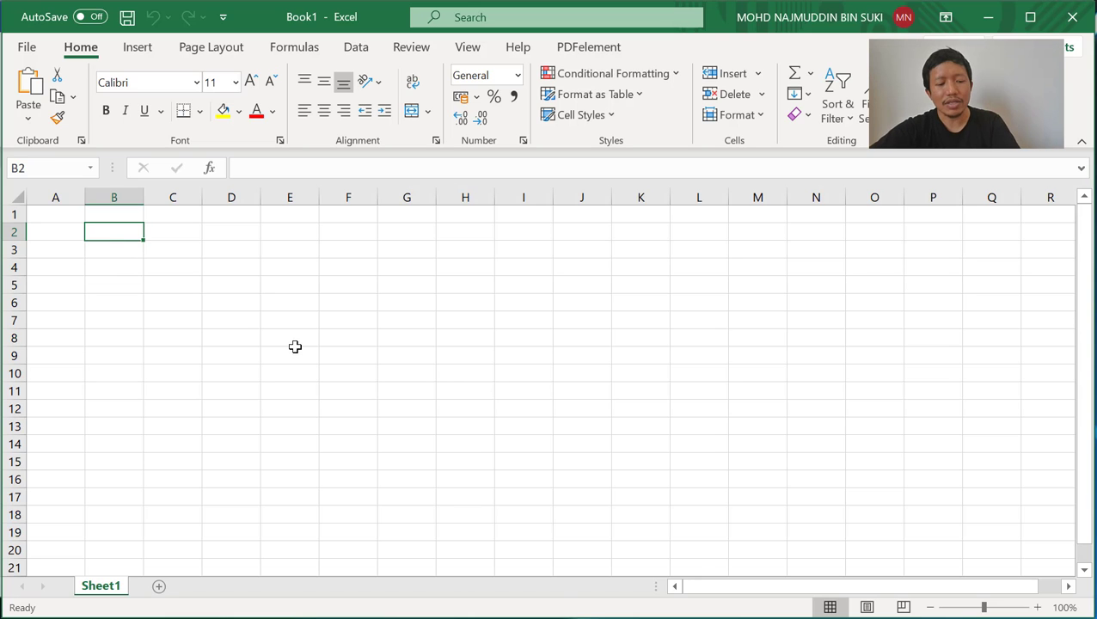
Switch to the blank Word document and enter the formula =rand(1,375) on its first line
click(796, 589)
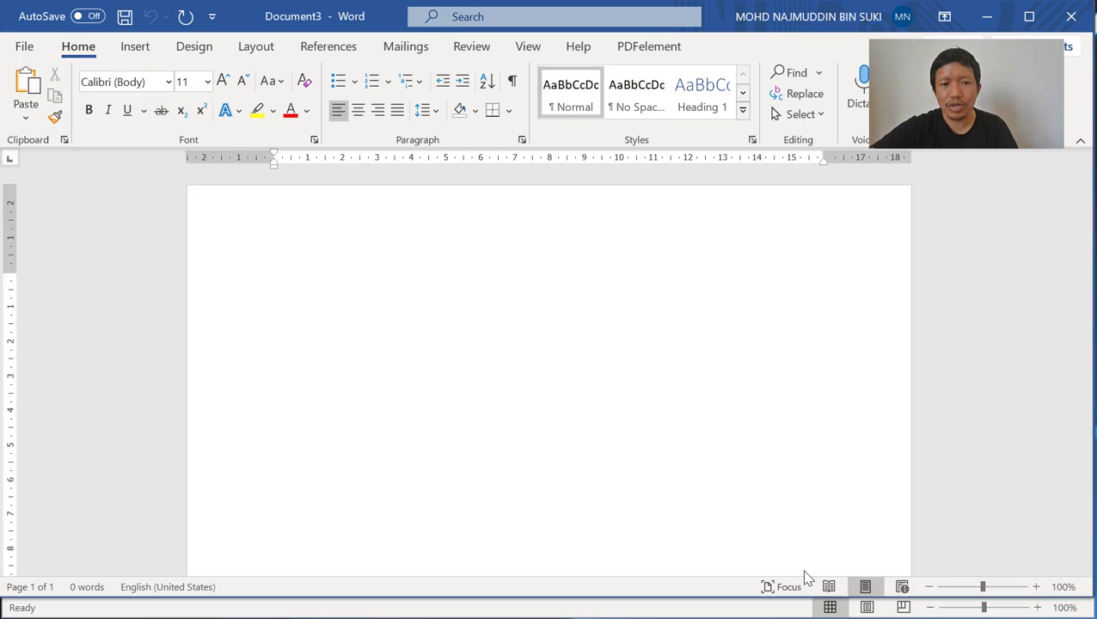
text(=ra)
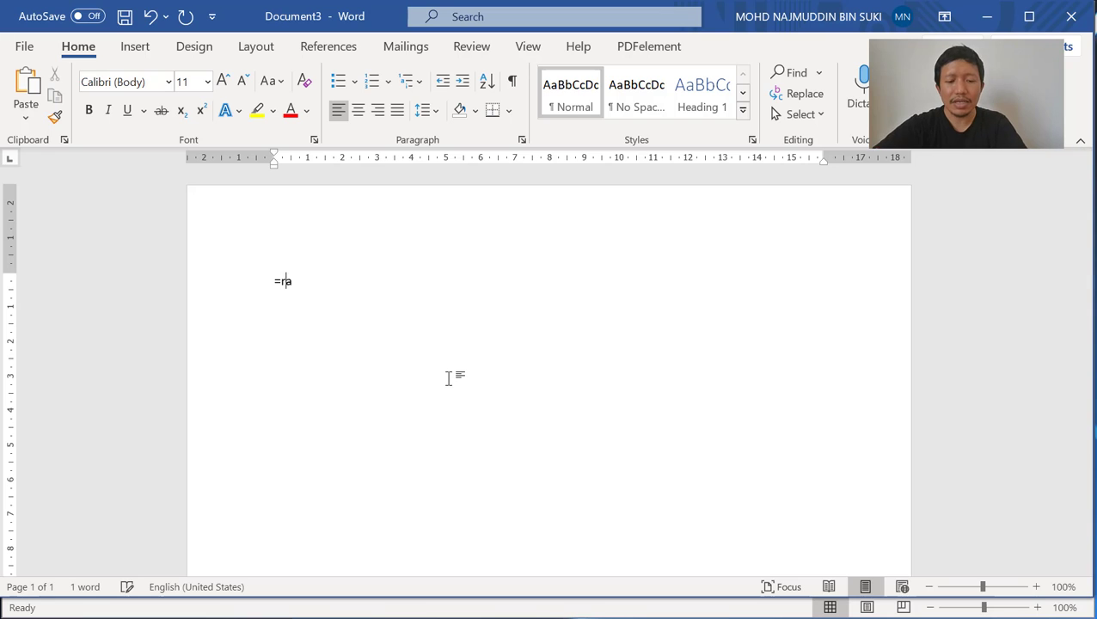
text(nd()
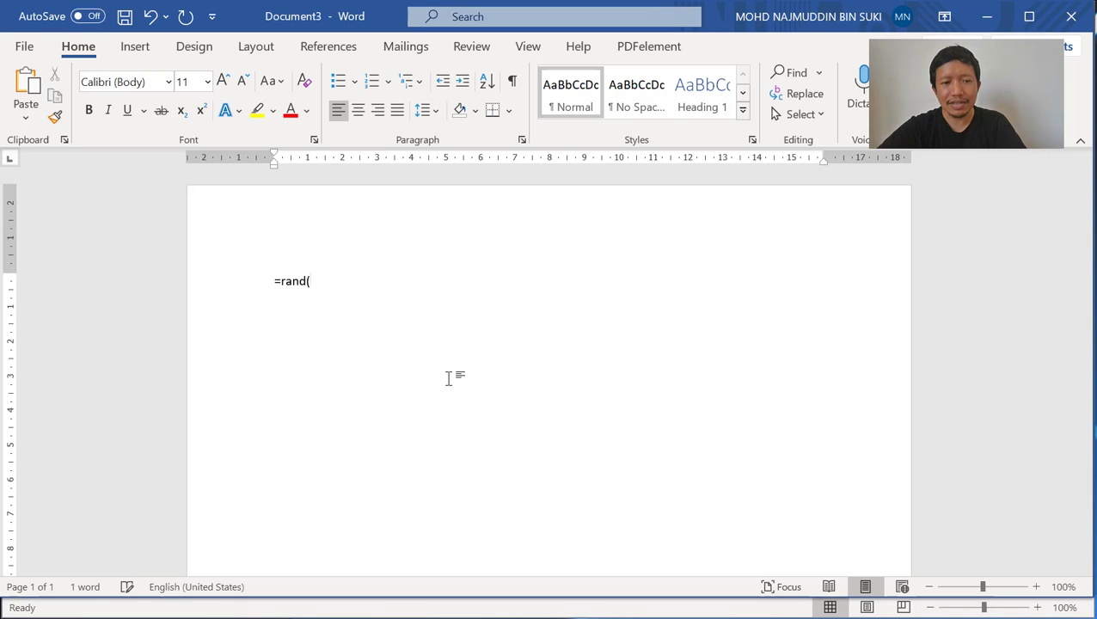
text(1,)
text(375)
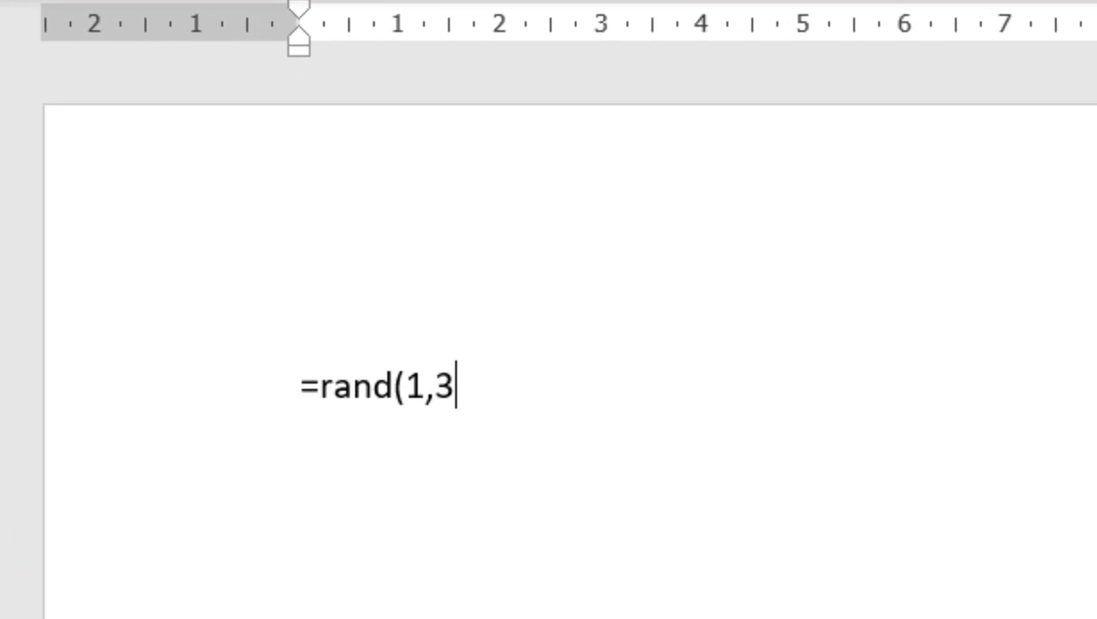
text())
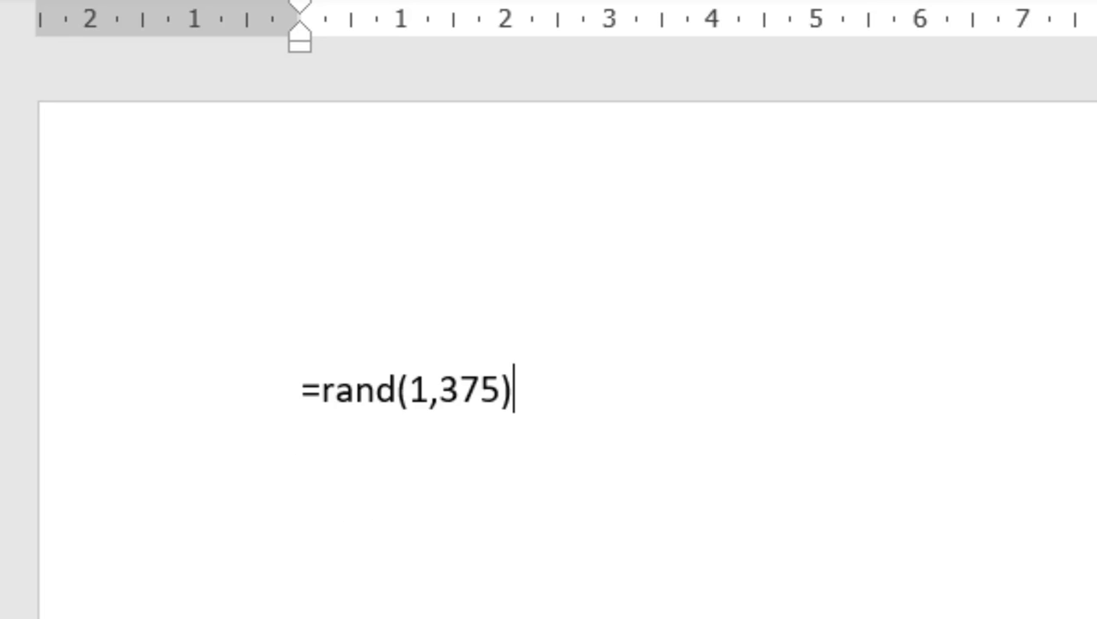
Examine the arguments of the rand formula and run it to generate the sample text
click(292, 399)
click(545, 387)
click(418, 390)
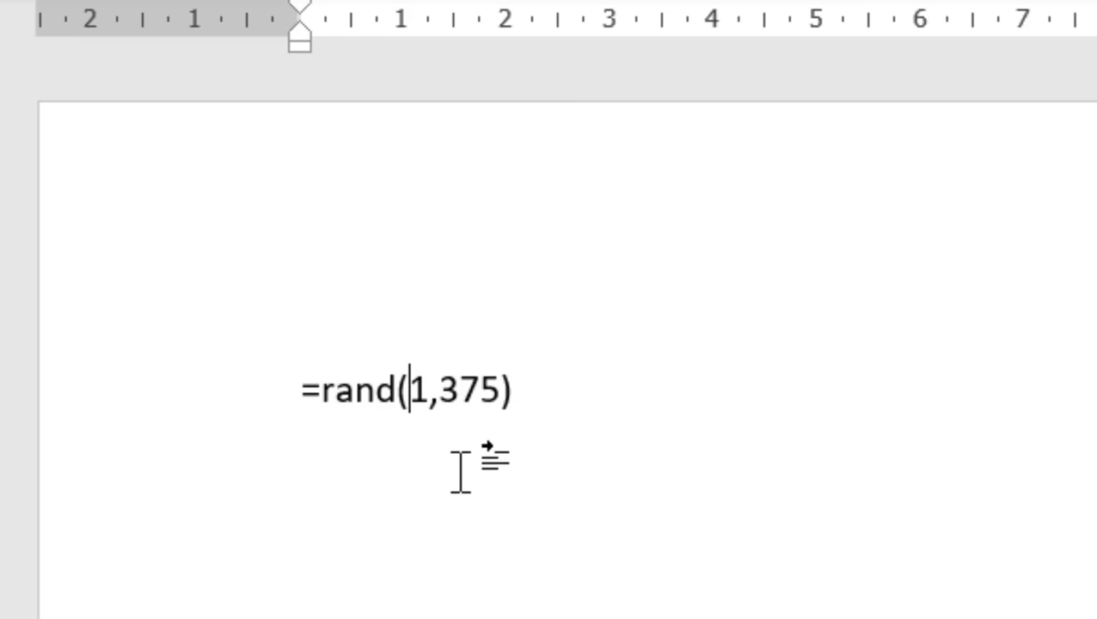
click(445, 389)
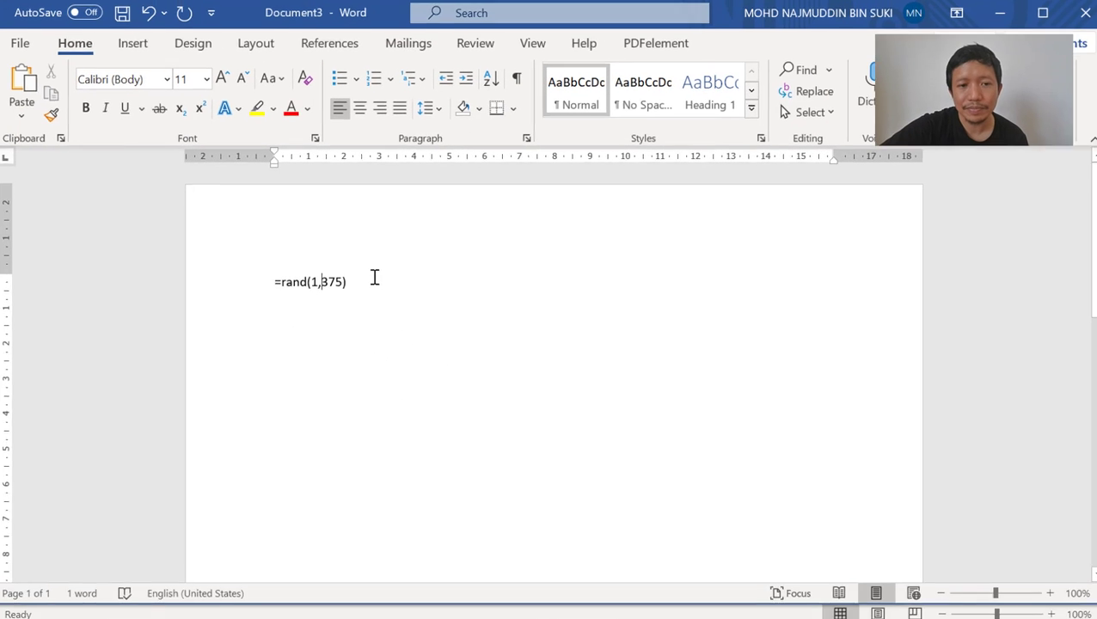
click(627, 414)
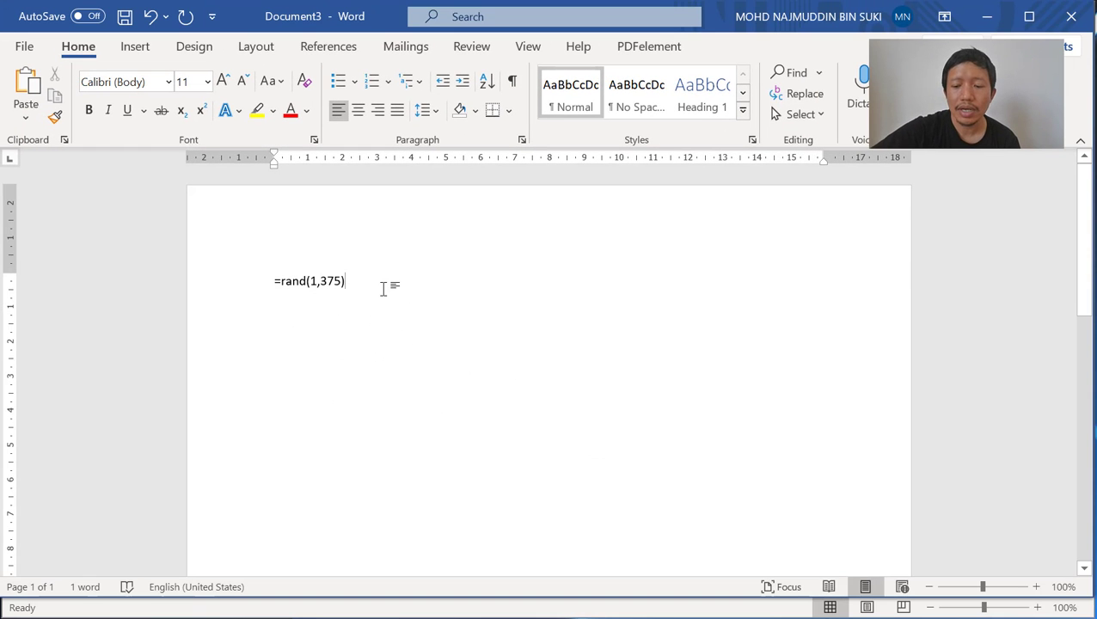
key(Return)
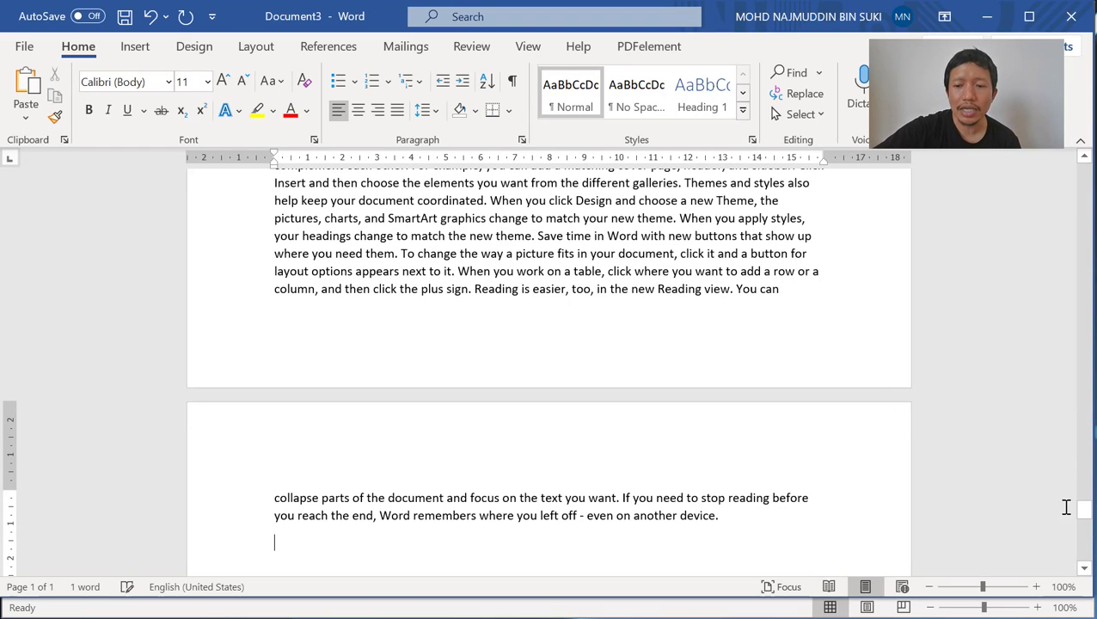
Select all of the generated text from its beginning and check its word count statistics
drag(1085, 511, 1083, 172)
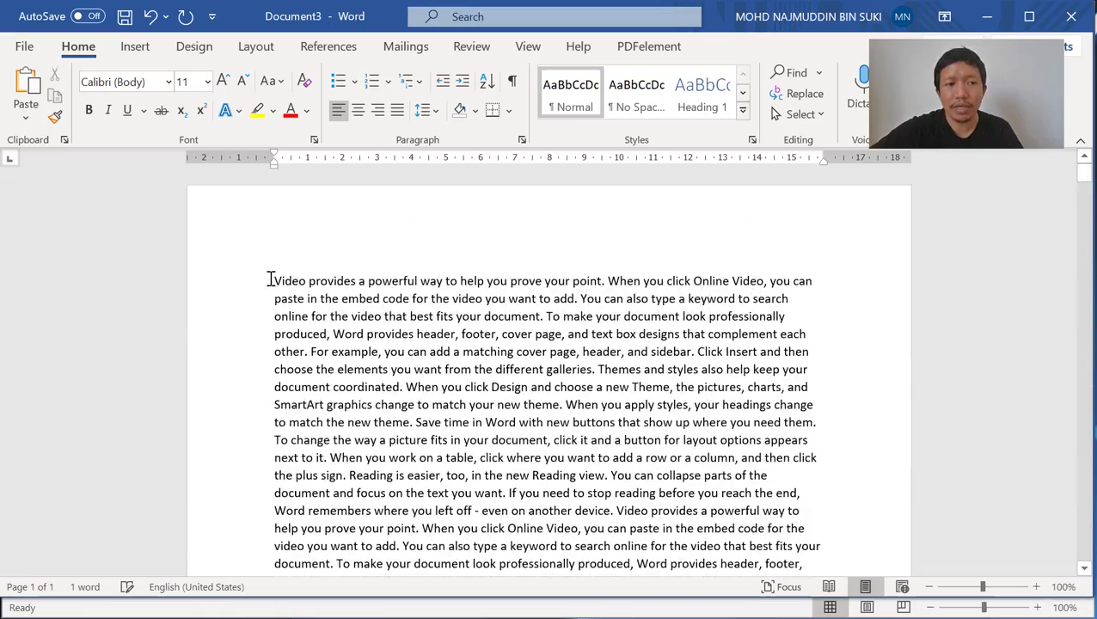
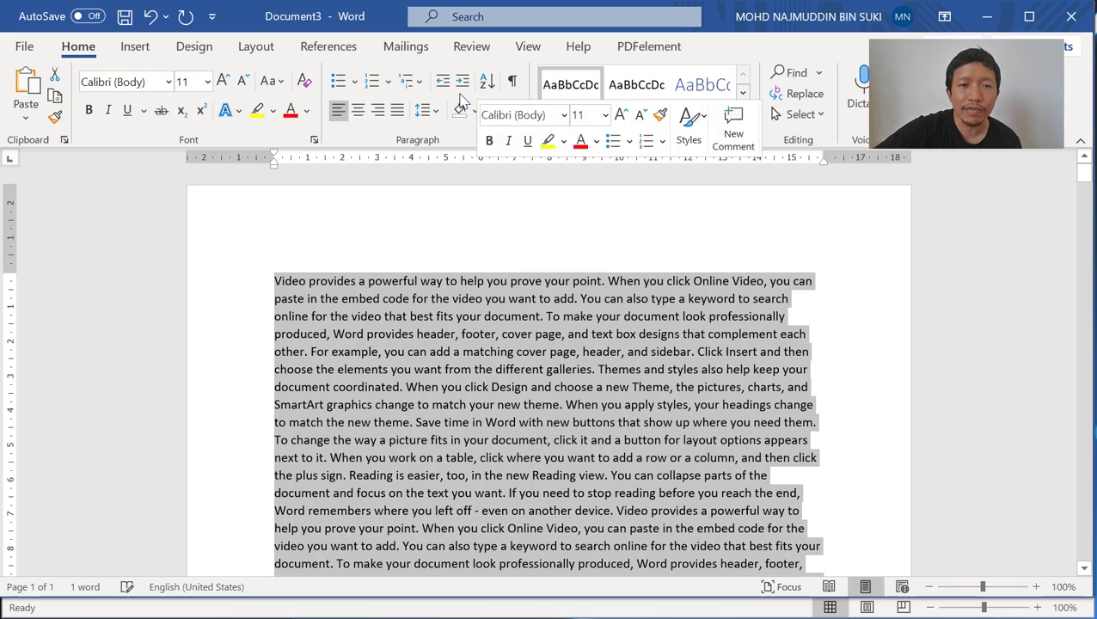
click(472, 48)
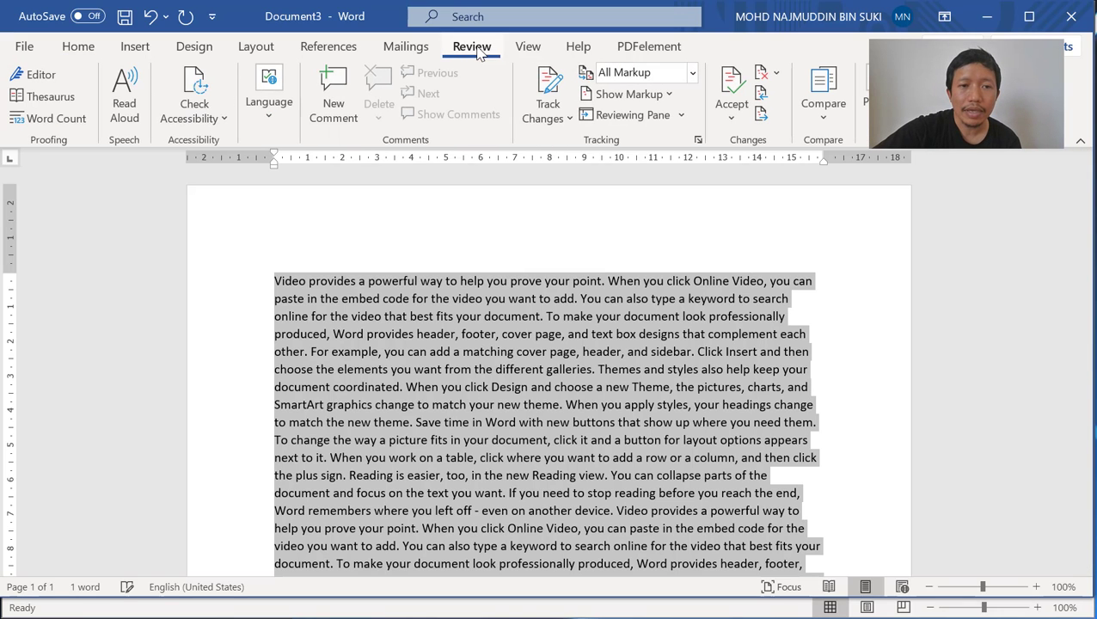
click(74, 123)
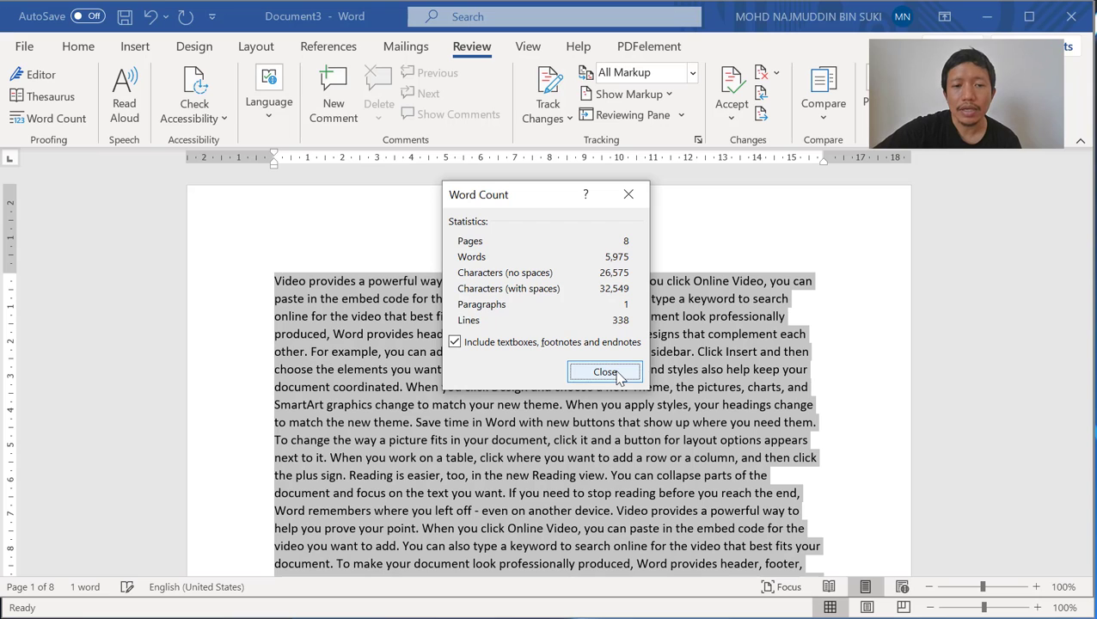
click(605, 373)
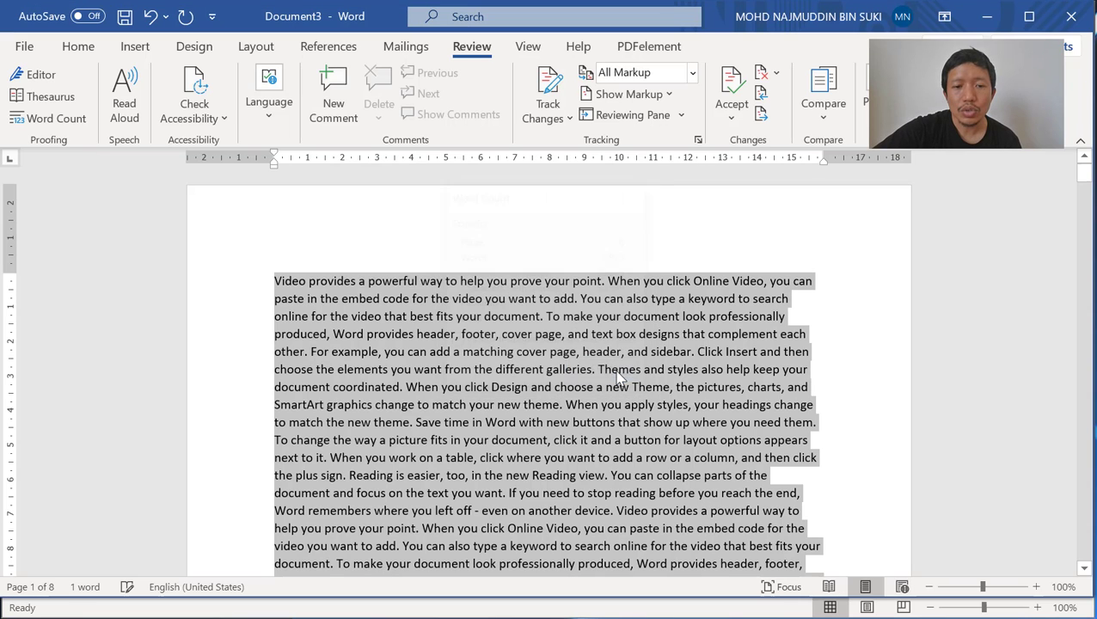
Copy the selected Word text and paste it into cell B2 of the Excel workbook as unformatted Text
right_click(341, 318)
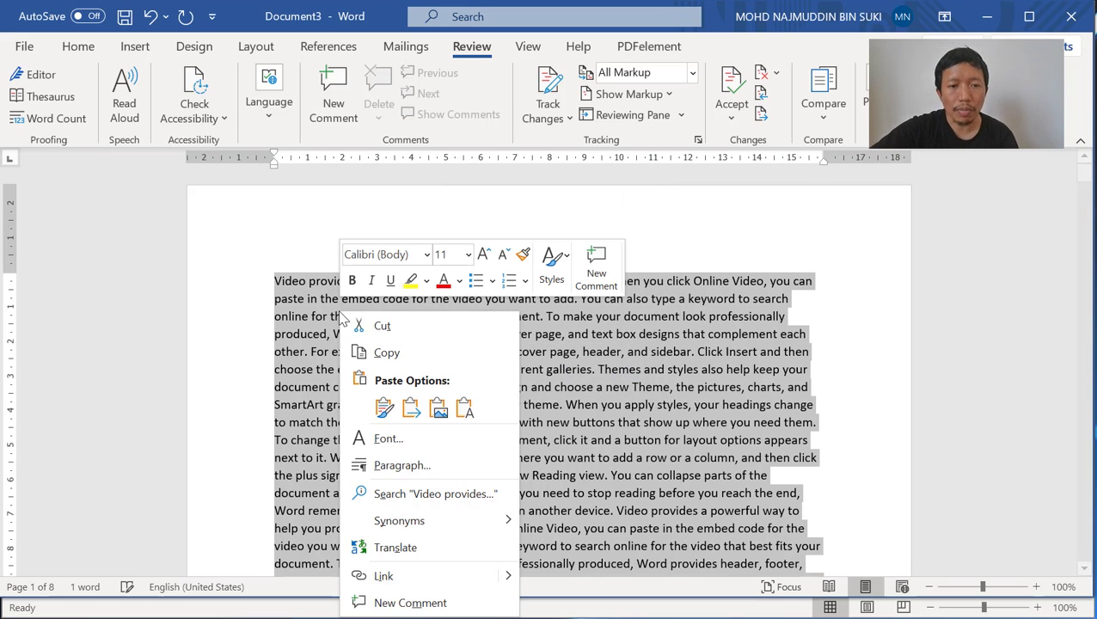
click(410, 356)
click(884, 614)
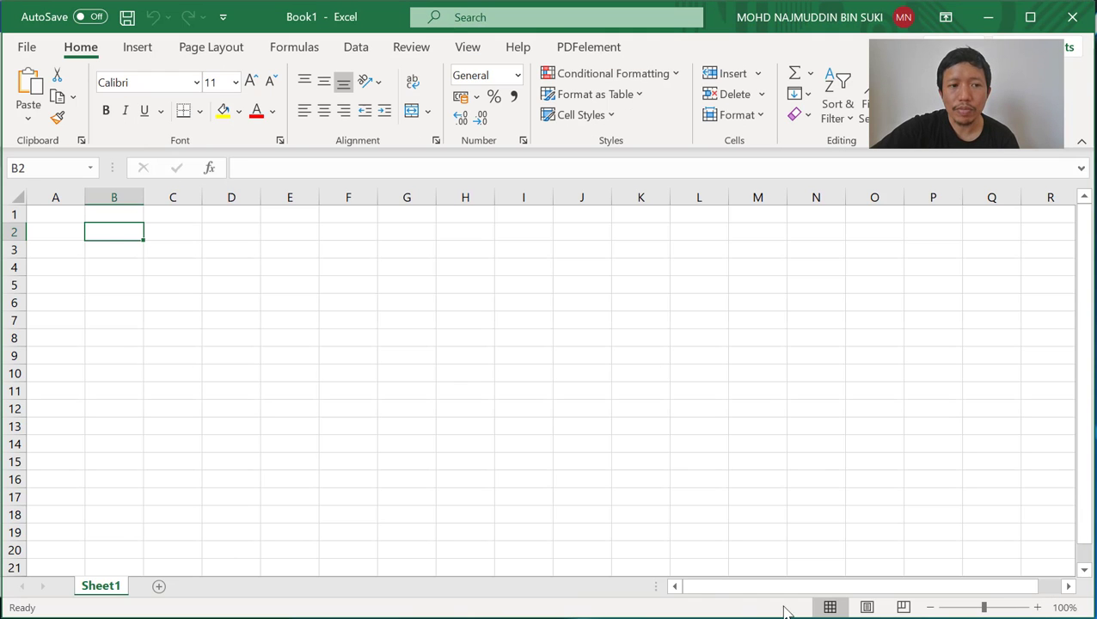
right_click(123, 232)
click(172, 218)
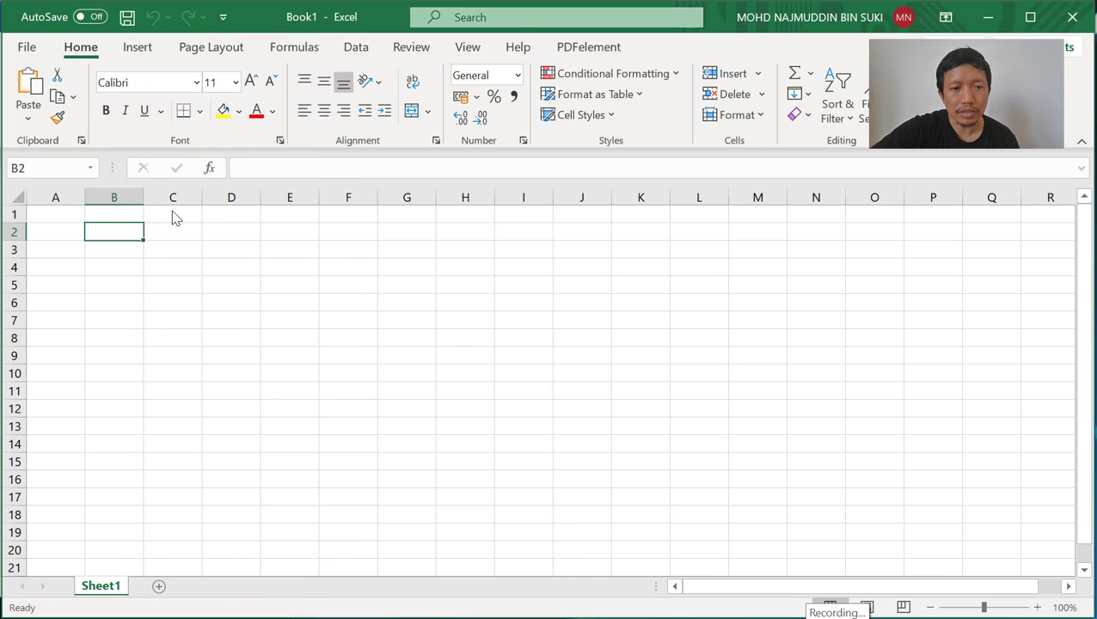
click(92, 150)
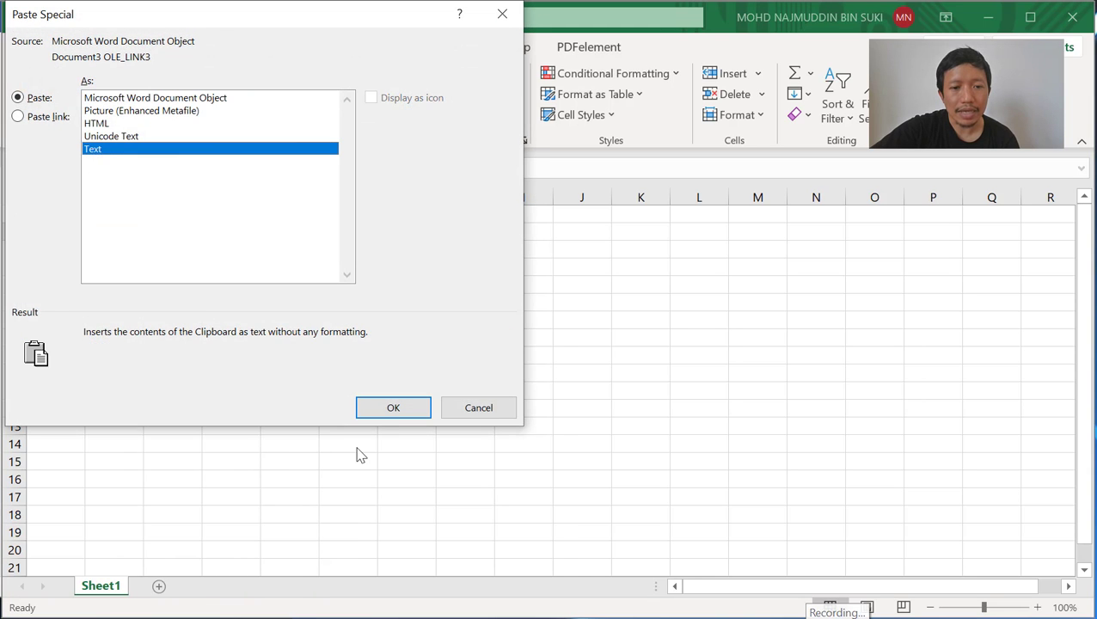
click(377, 415)
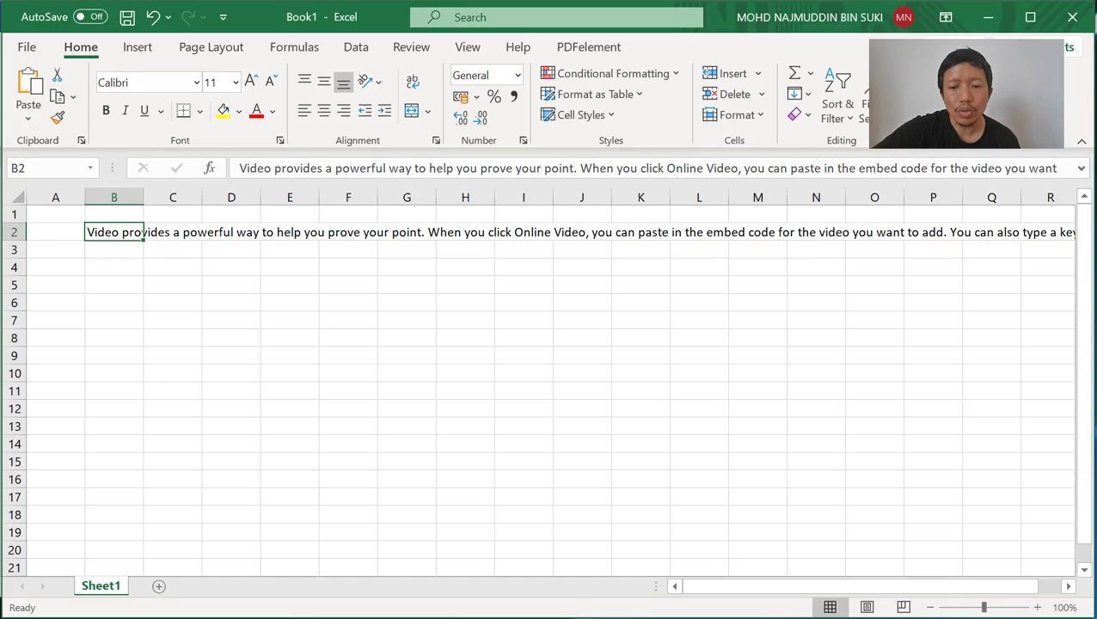
Switch to Word to review how the text spreads over its pages, and return to the Excel workbook
click(821, 567)
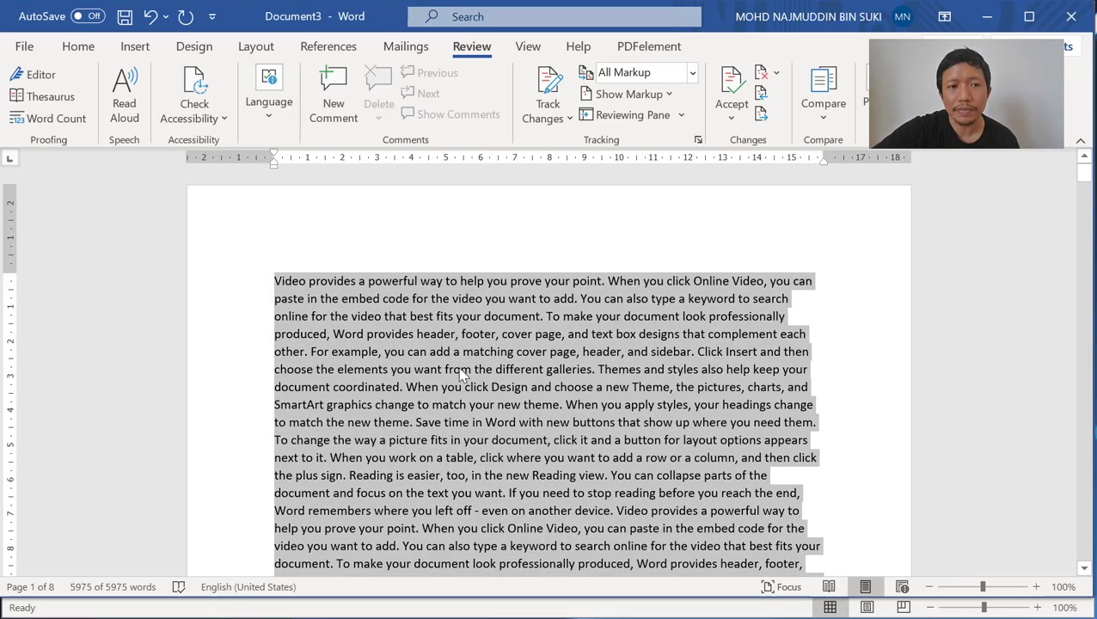
scroll(460, 374, down, 15)
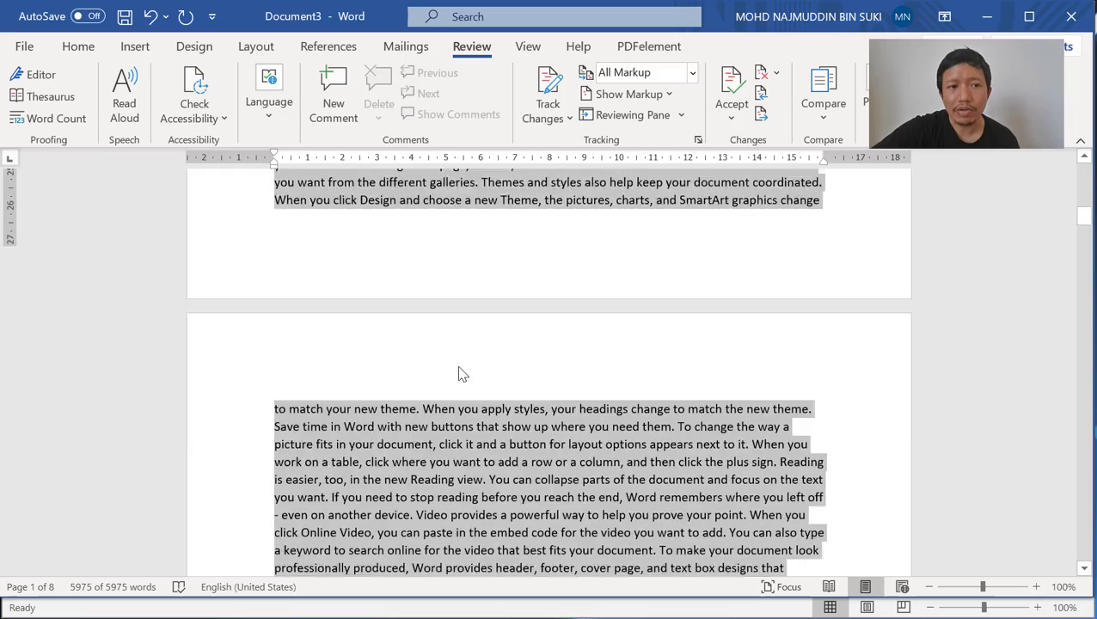
scroll(460, 374, down, 15)
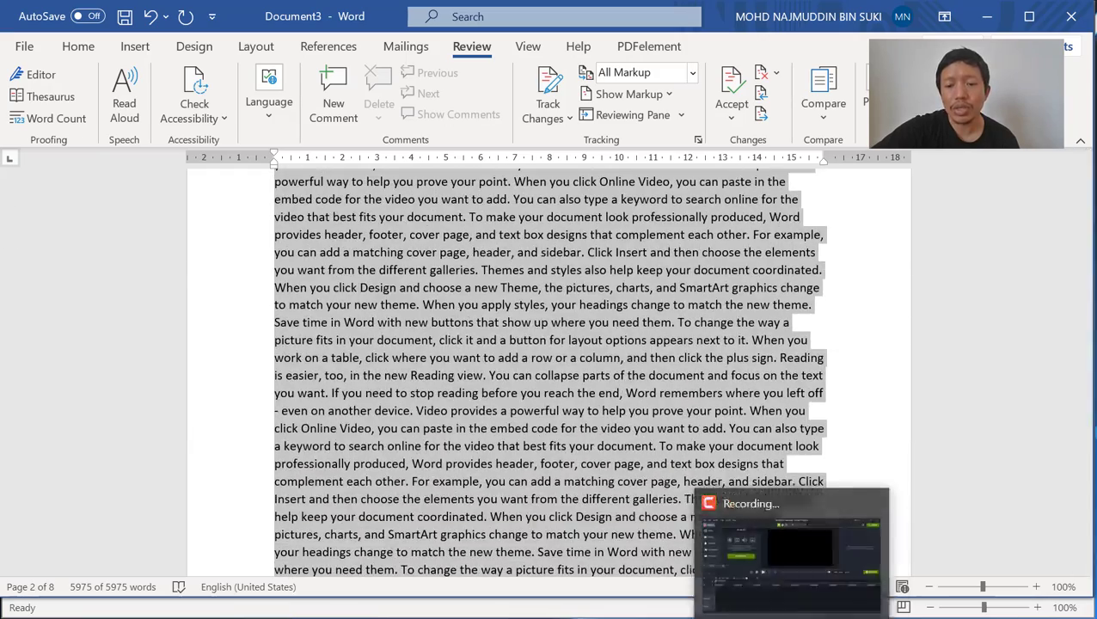
click(836, 618)
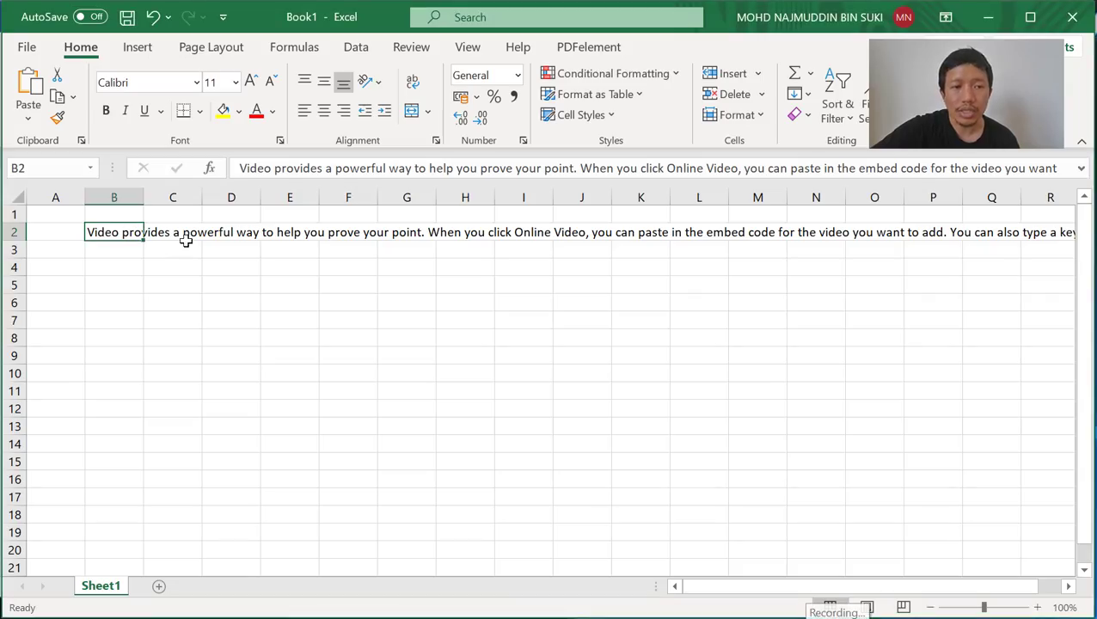
Select column C and cells A2, B2 and C2, ending on B2, to examine which cell holds the pasted text
click(166, 196)
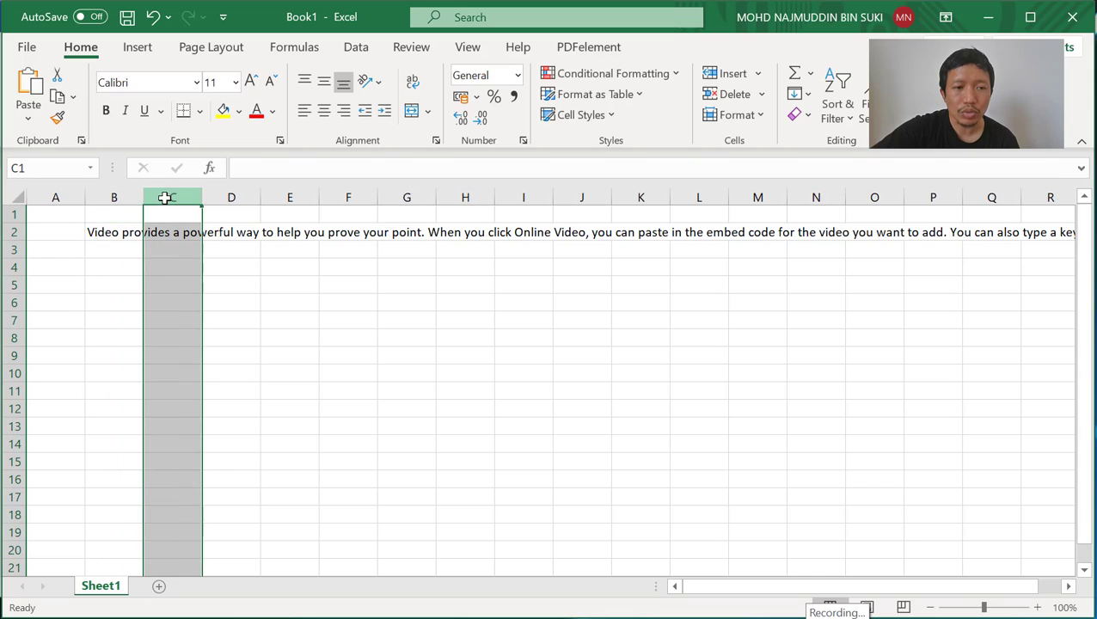
click(69, 232)
click(117, 232)
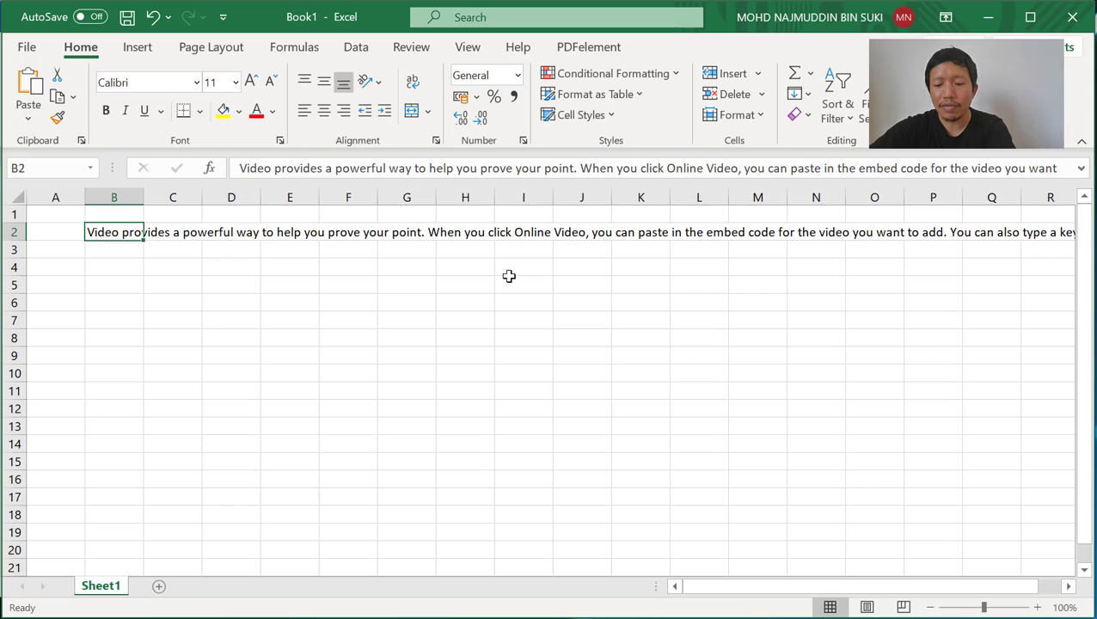
key(Right)
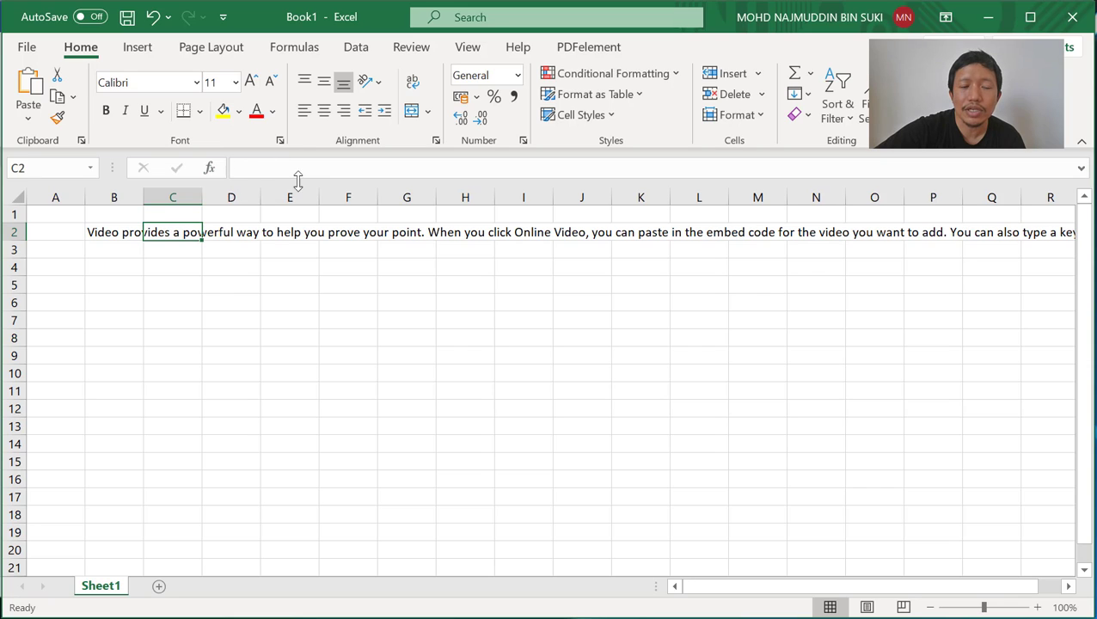
click(93, 236)
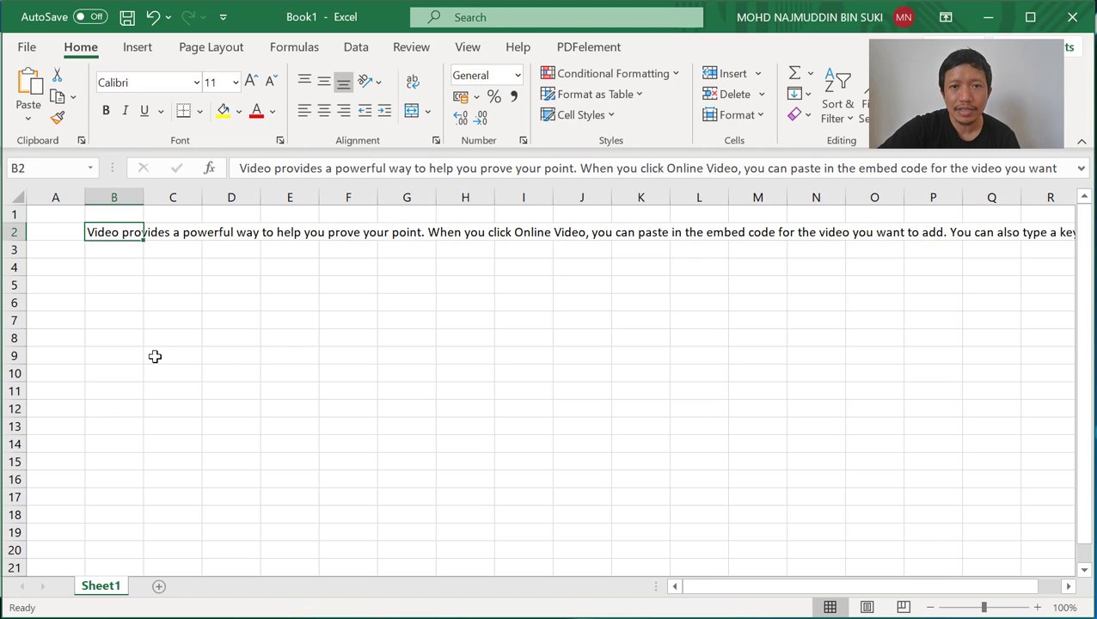
Clear the pasted text from cell B2 and enter the number 21 in its place
key(Delete)
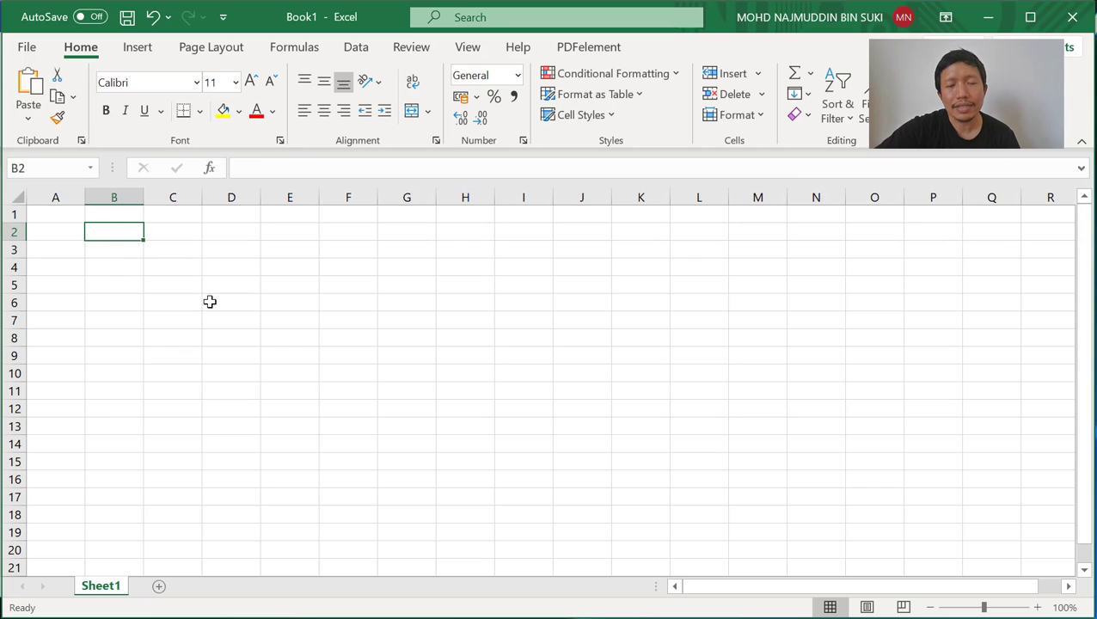
click(160, 232)
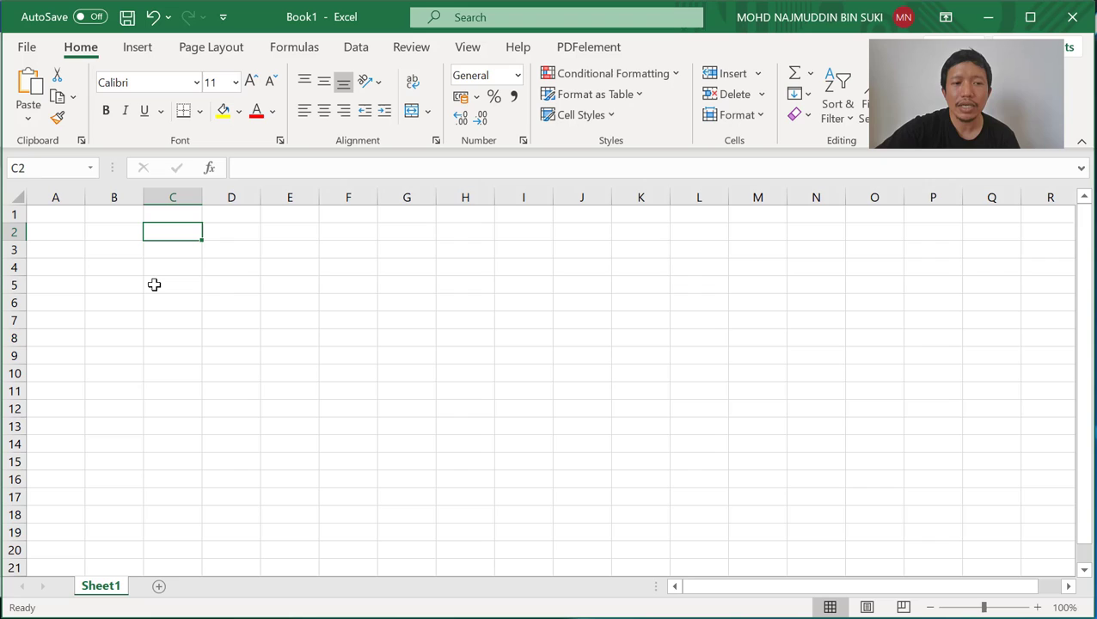
click(120, 228)
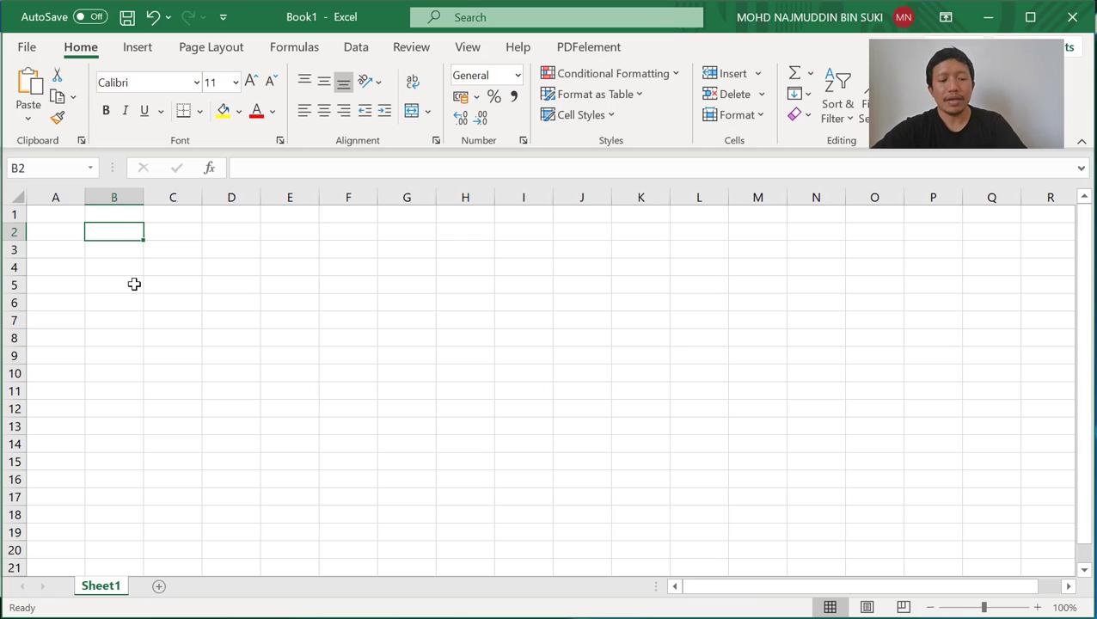
text(21)
key(Return)
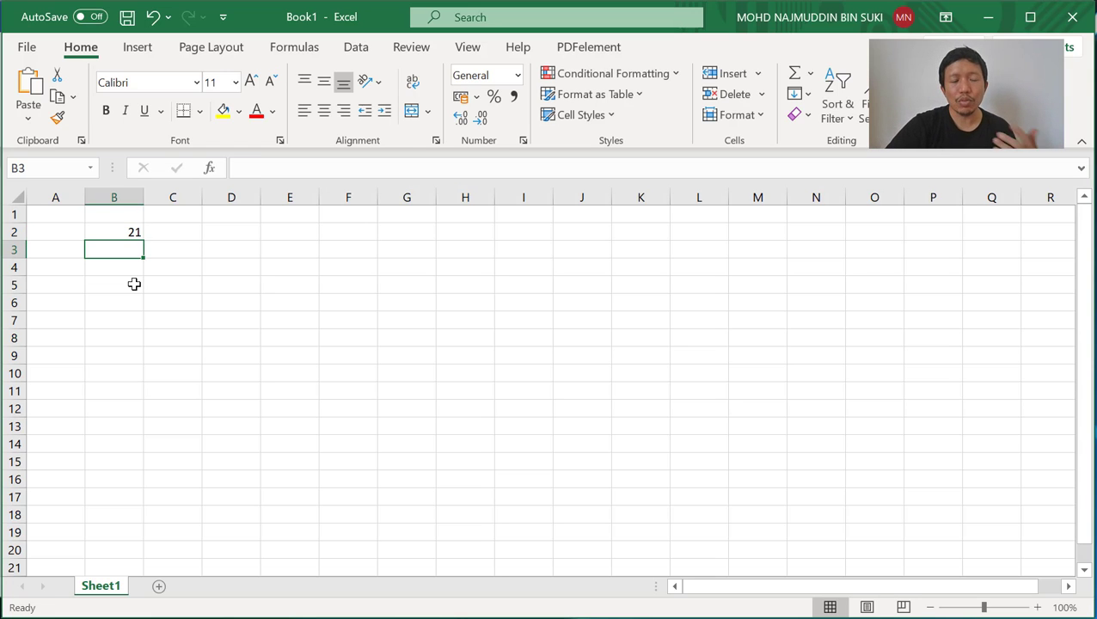
Enter the text "twoone" in cell B3, directly below the number 21
key(Up)
key(Down)
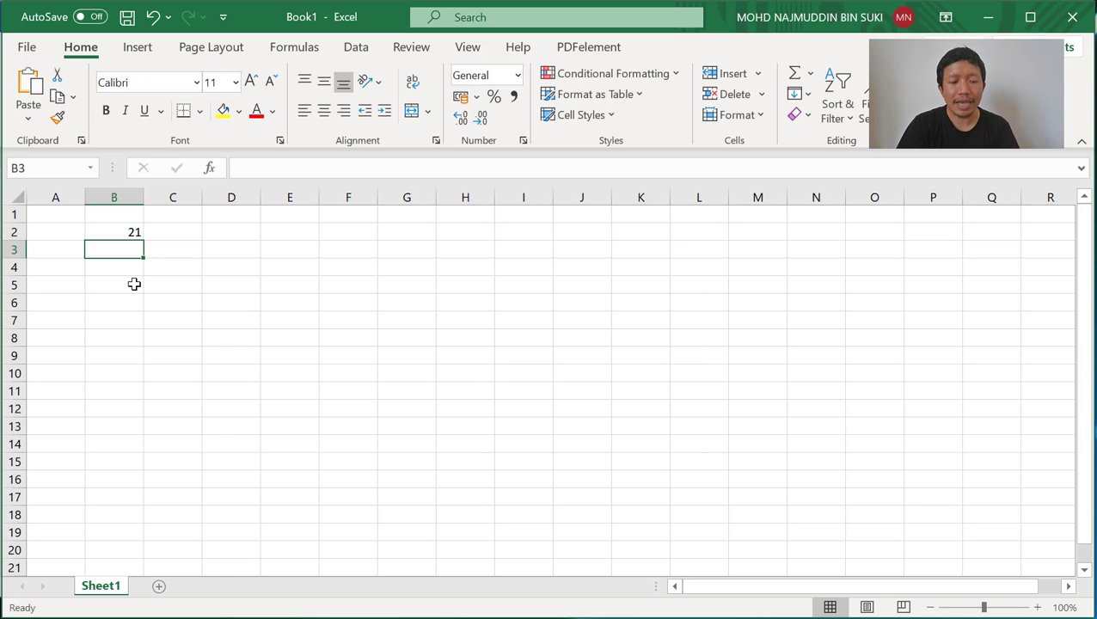
text(twoon)
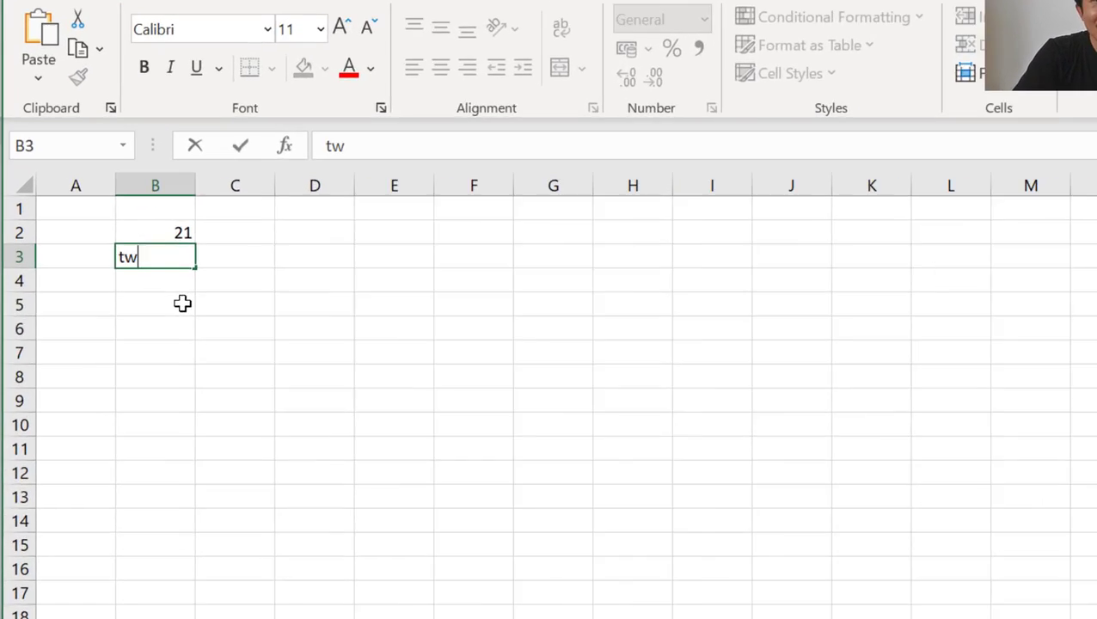
text(e)
key(BackSpace)
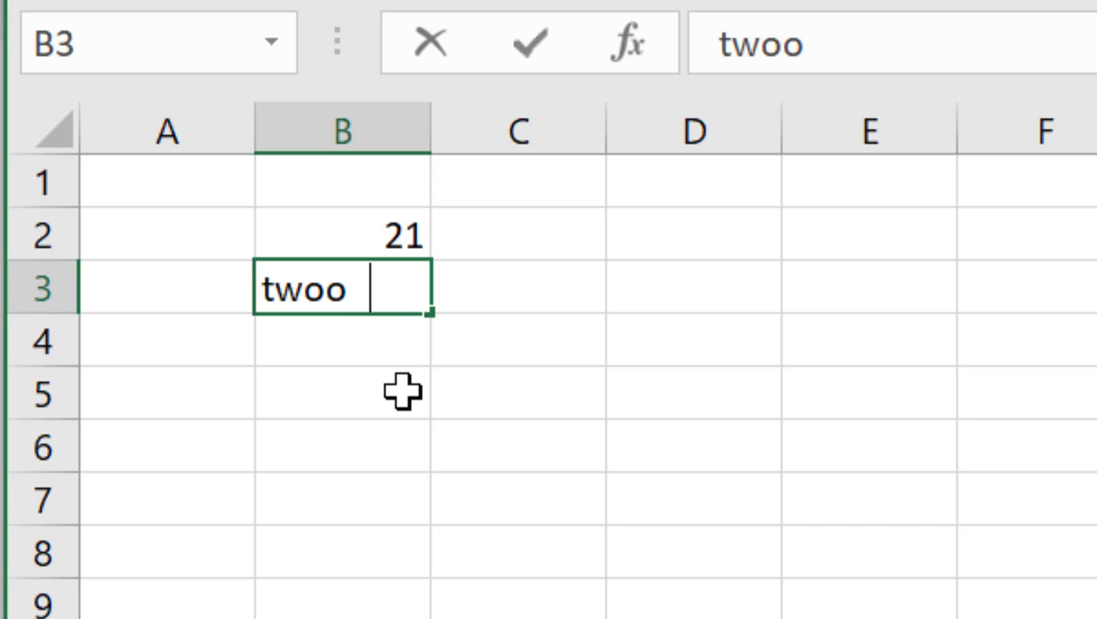
text(ne)
key(ctrl+Return)
key(Down)
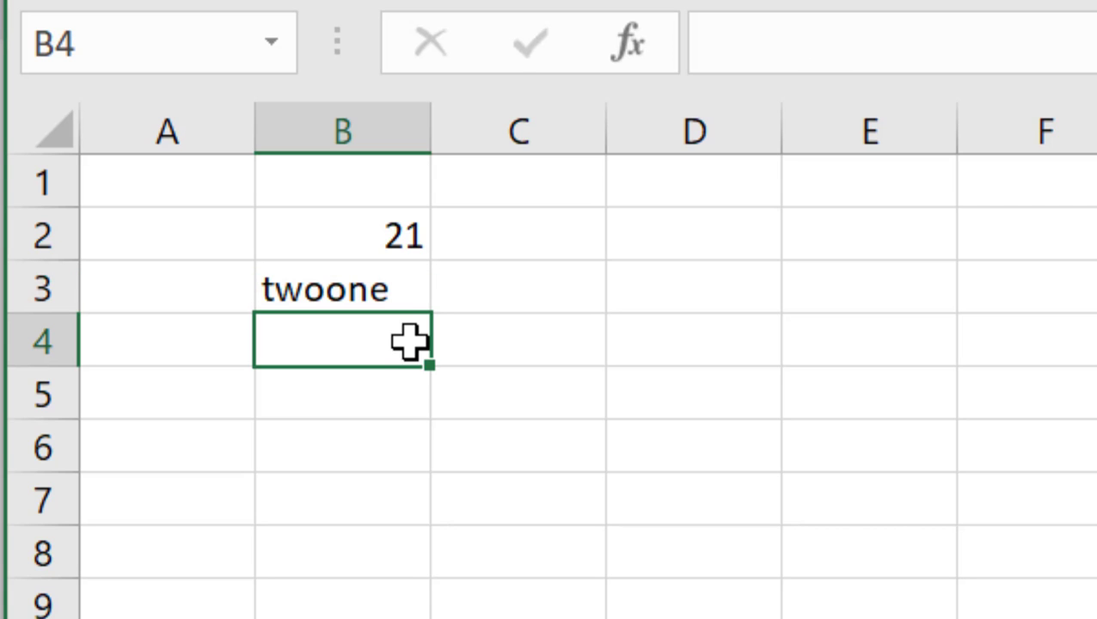
Compare the alignment of cells B2 and B3, and replace the text in B3 with the number 315
click(406, 292)
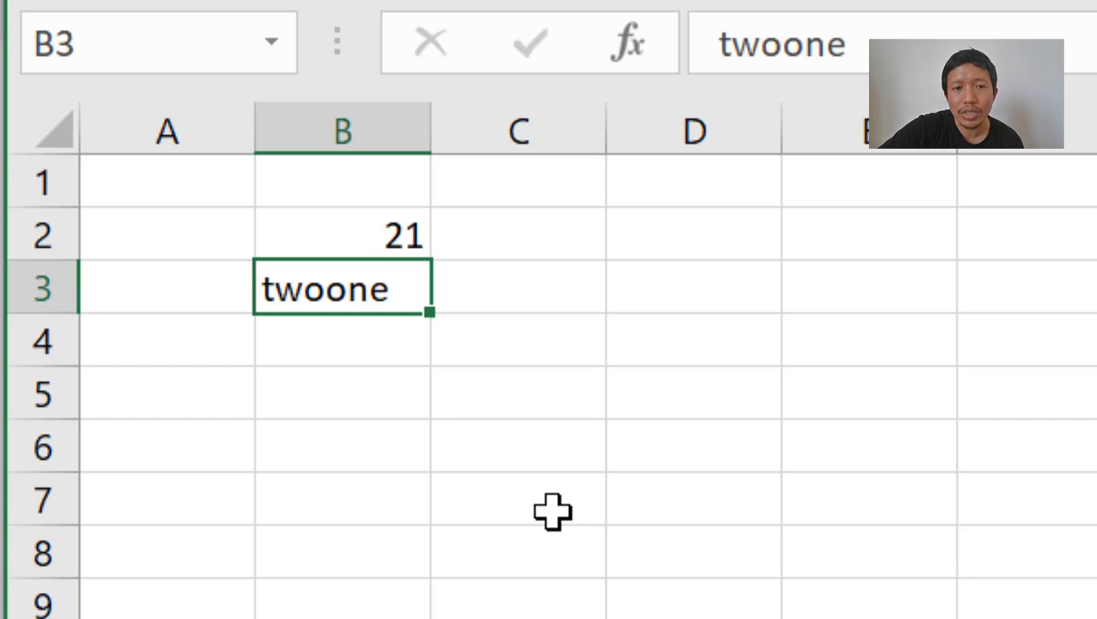
click(402, 235)
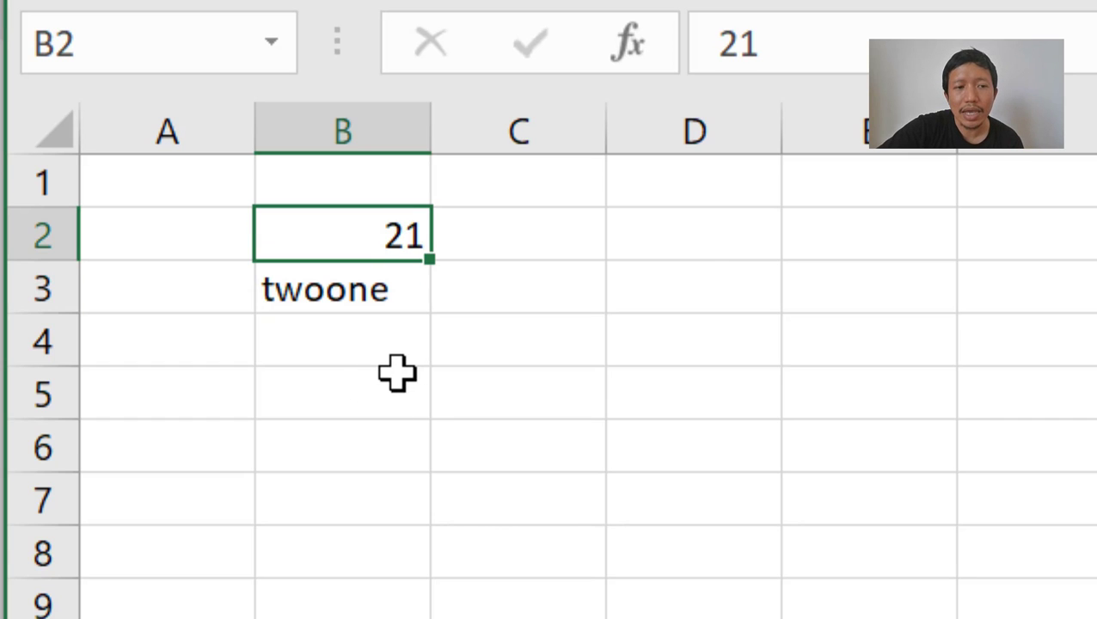
click(370, 286)
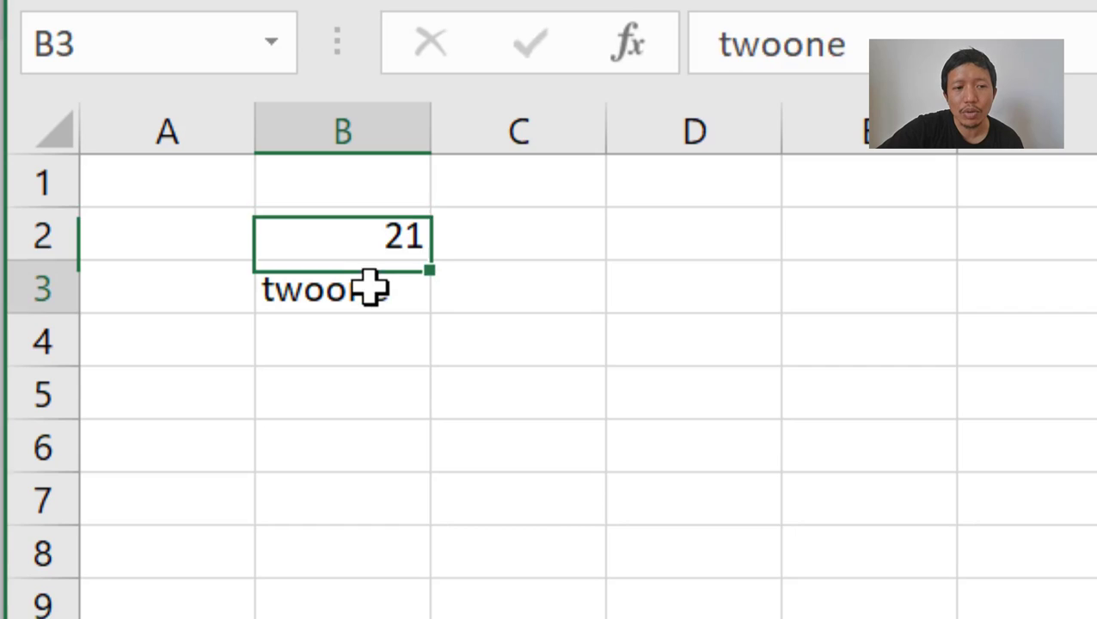
key(Delete)
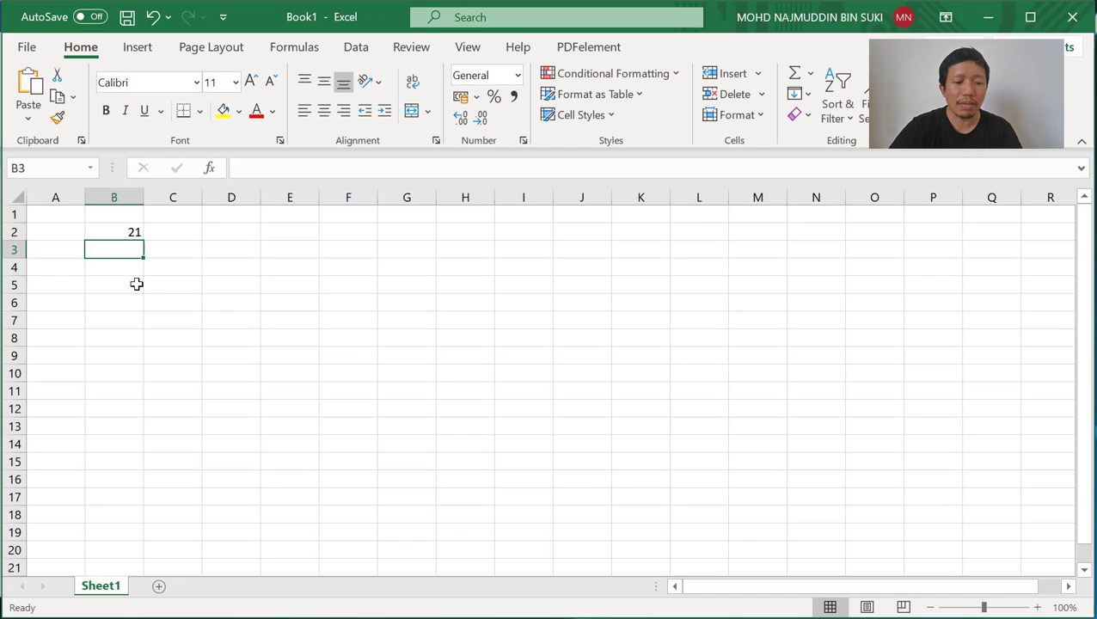
text(315)
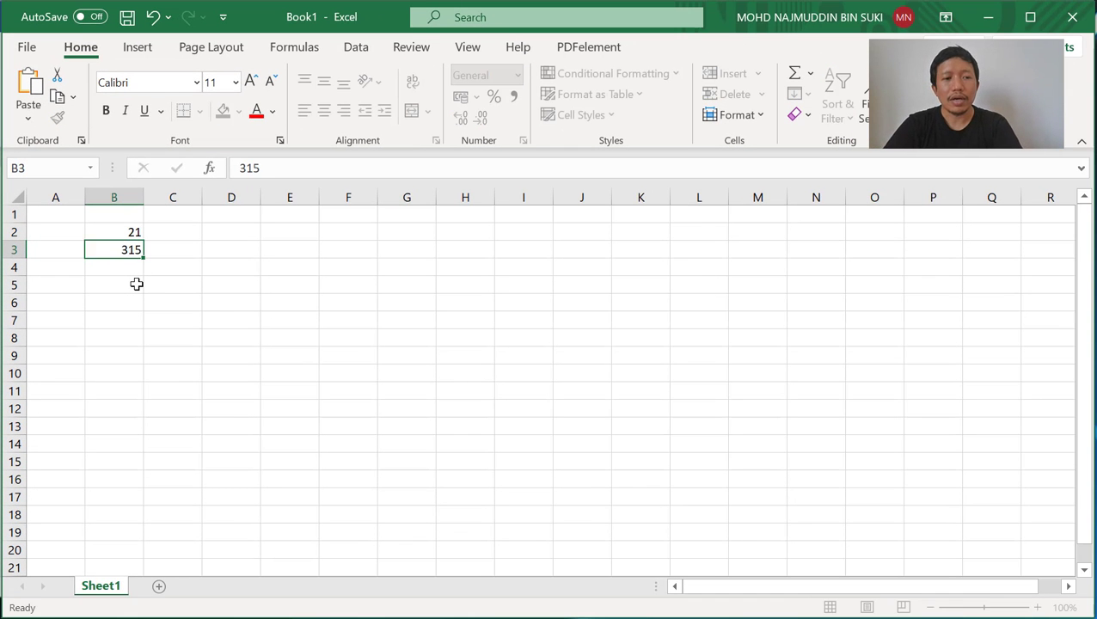
key(Return)
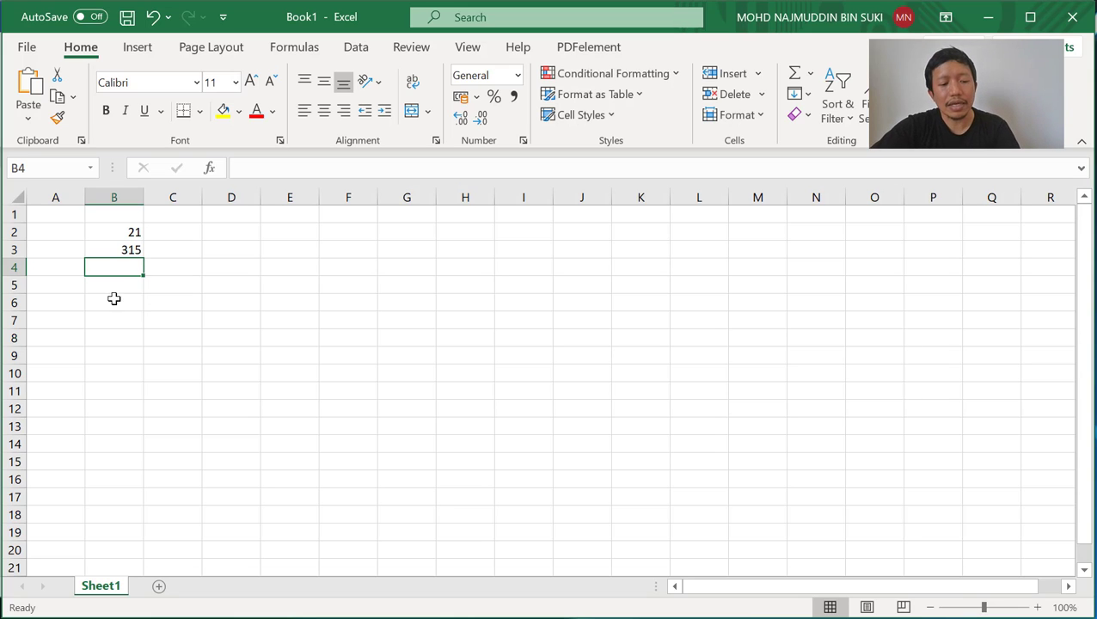
Clear the numbers from cells B3 and B2, leaving B2 selected
click(119, 251)
key(Delete)
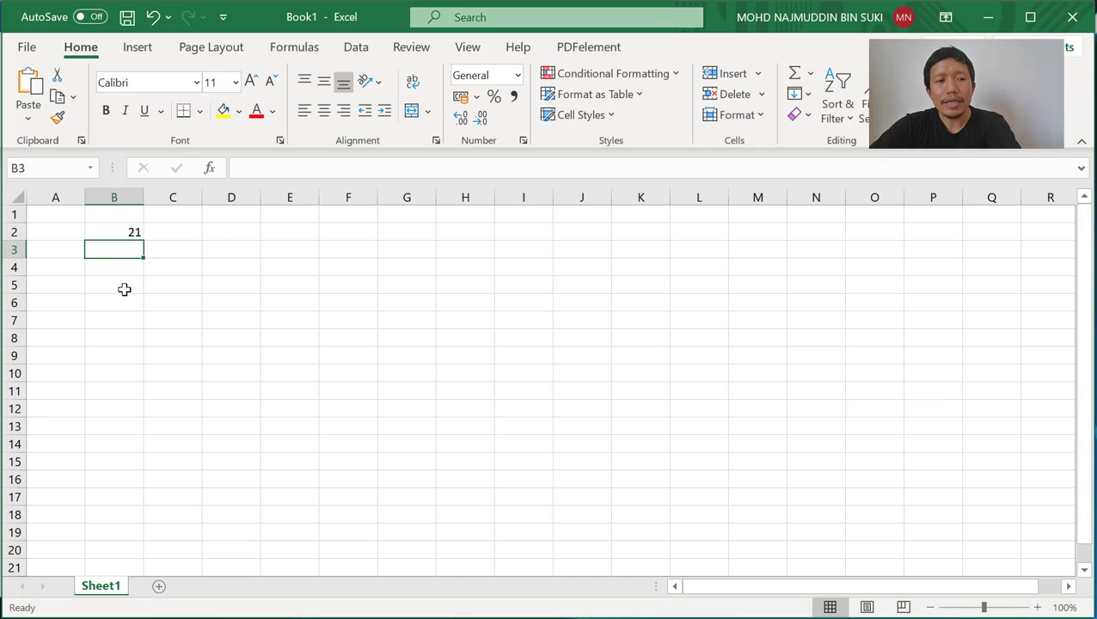
key(Down)
key(Down)
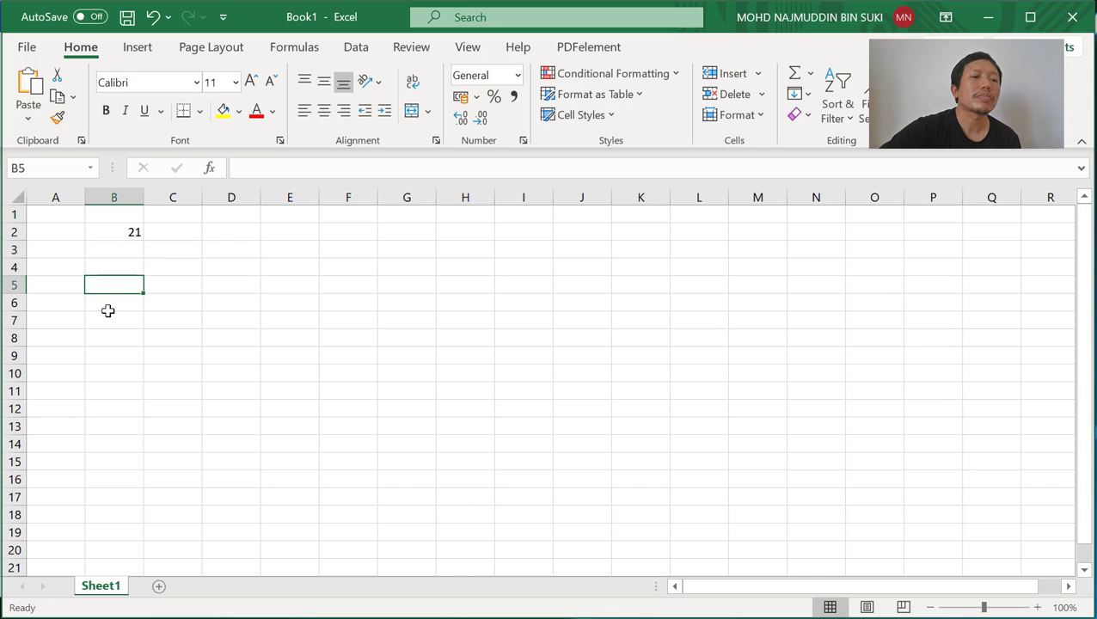
click(117, 234)
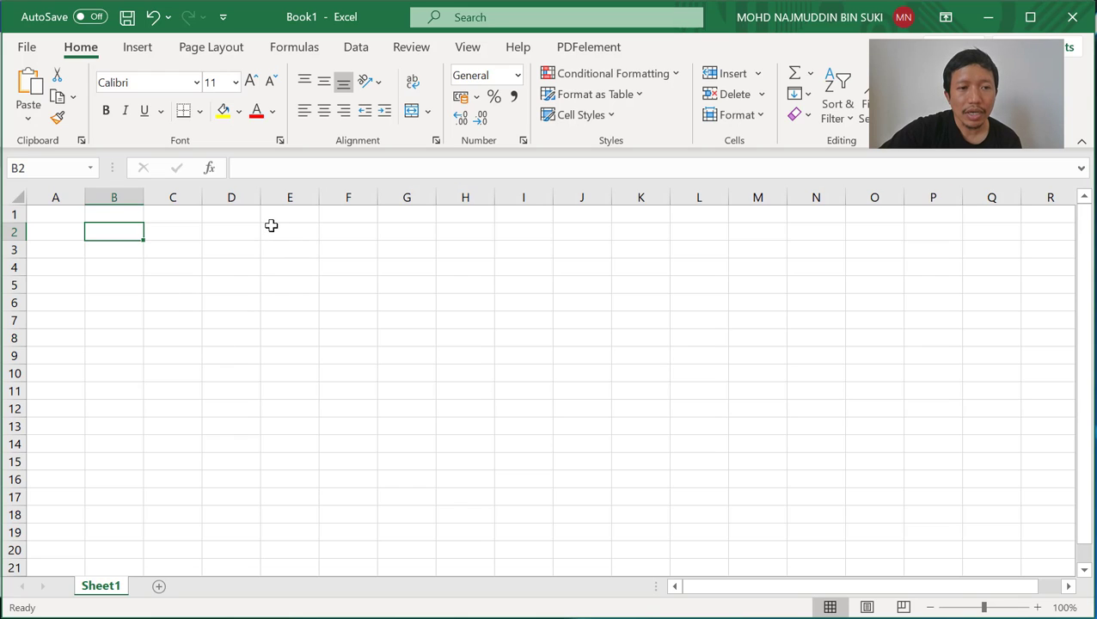
Enter 231 in cell B2 and compare the formula bar contents for cells D2 and B2
text(231)
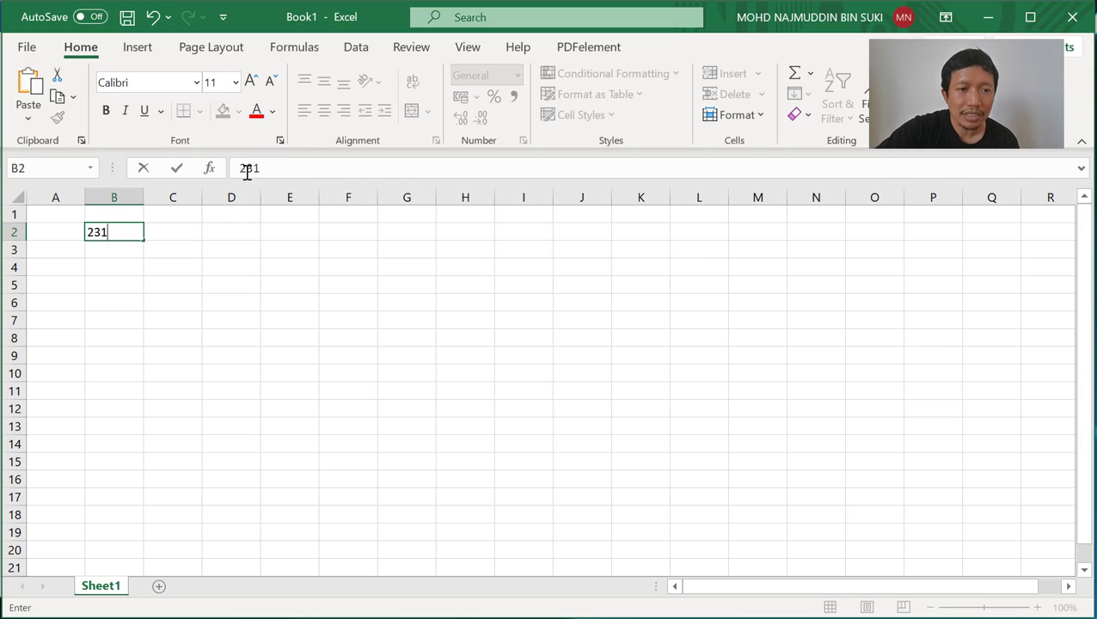
key(Tab)
key(Tab)
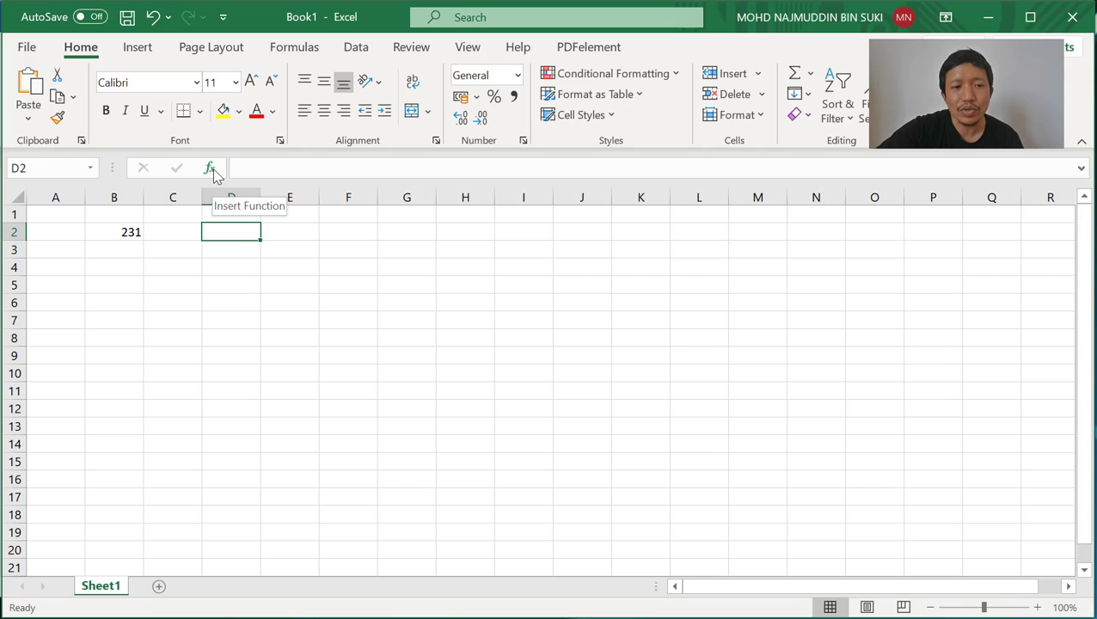
click(243, 169)
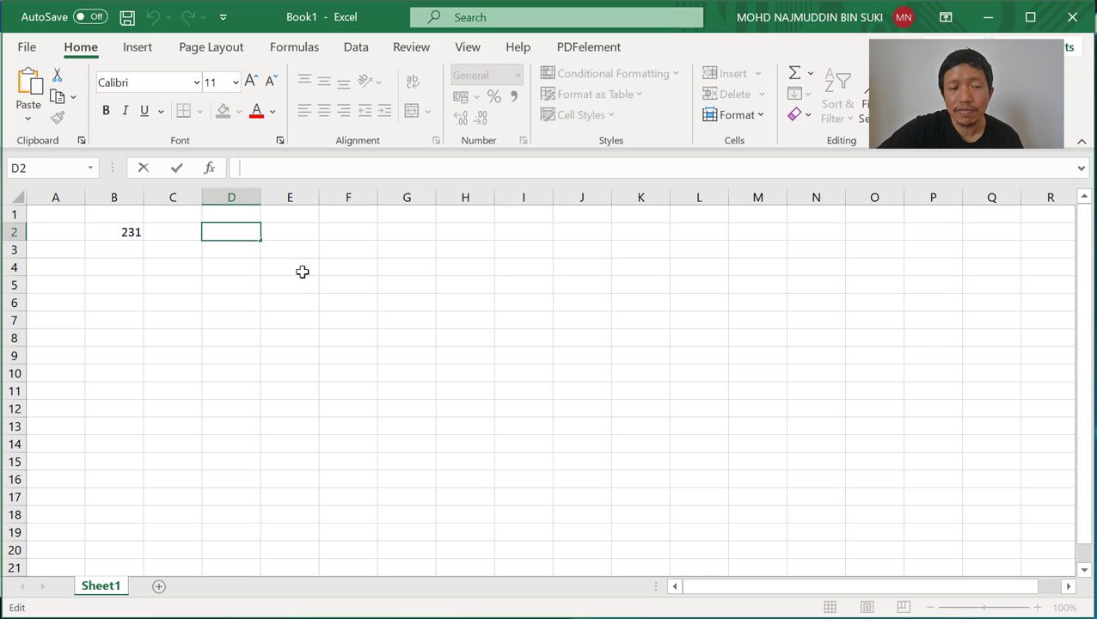
click(113, 234)
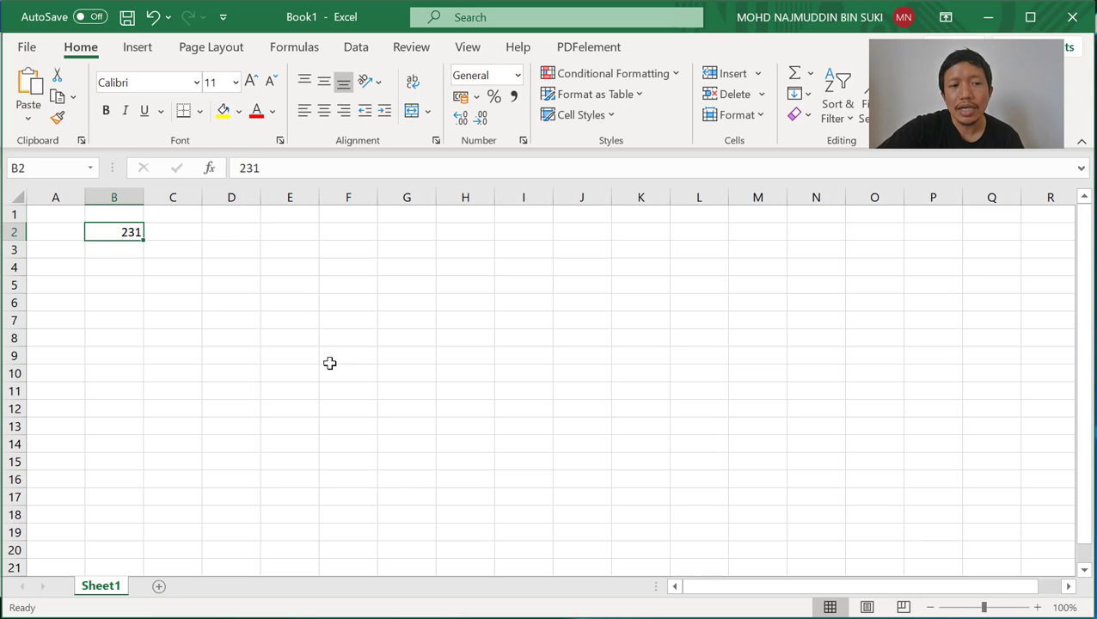
key(Down)
key(Down)
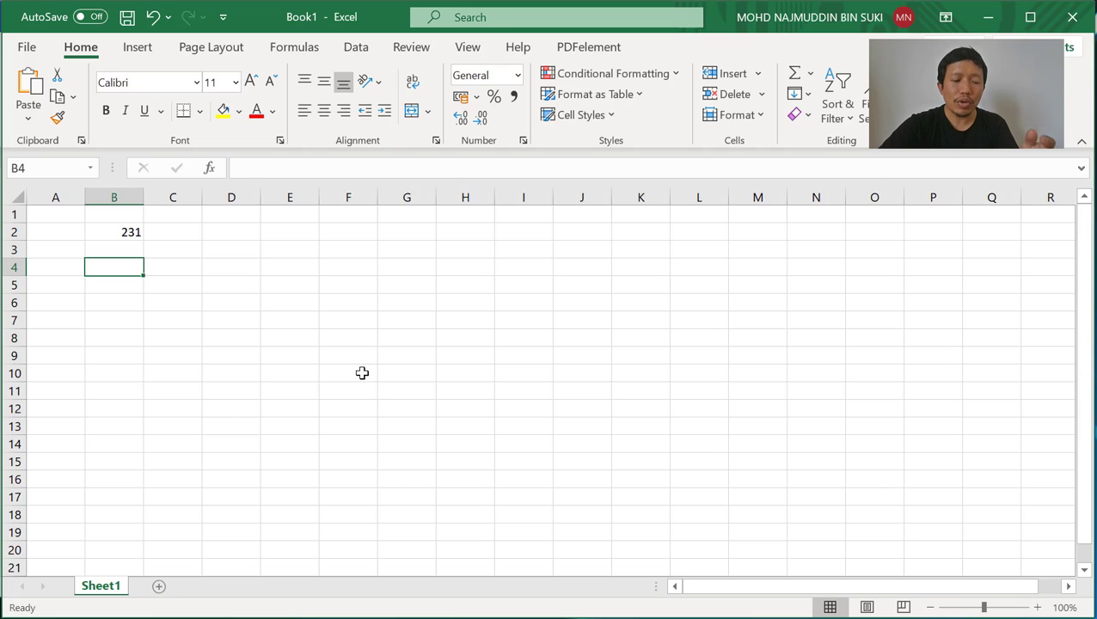
text(012345)
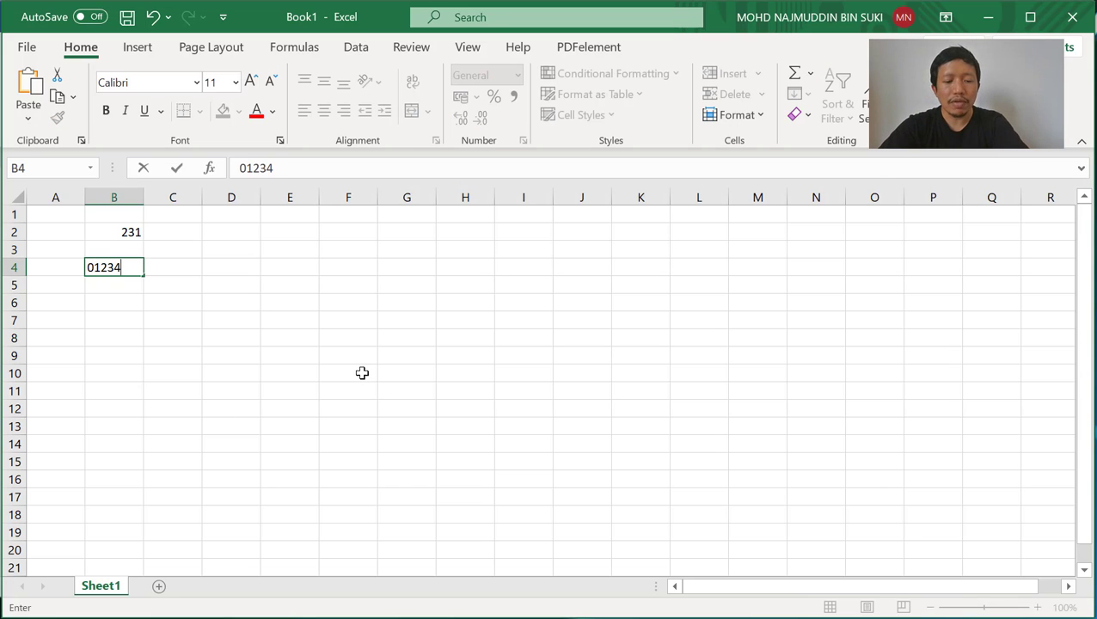
text(6789)
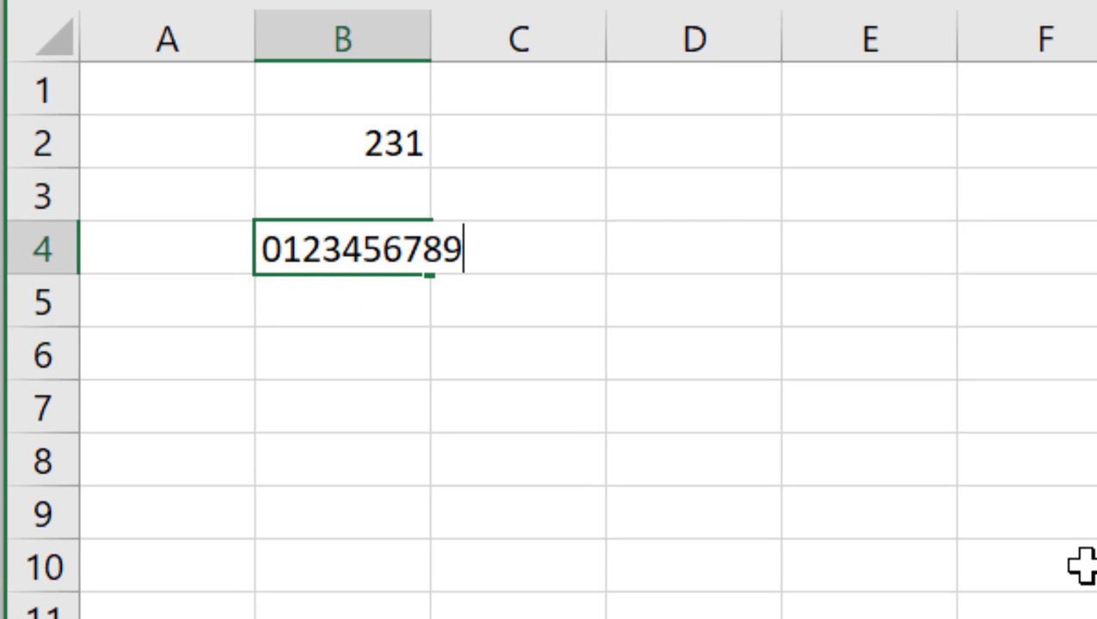
click(1081, 565)
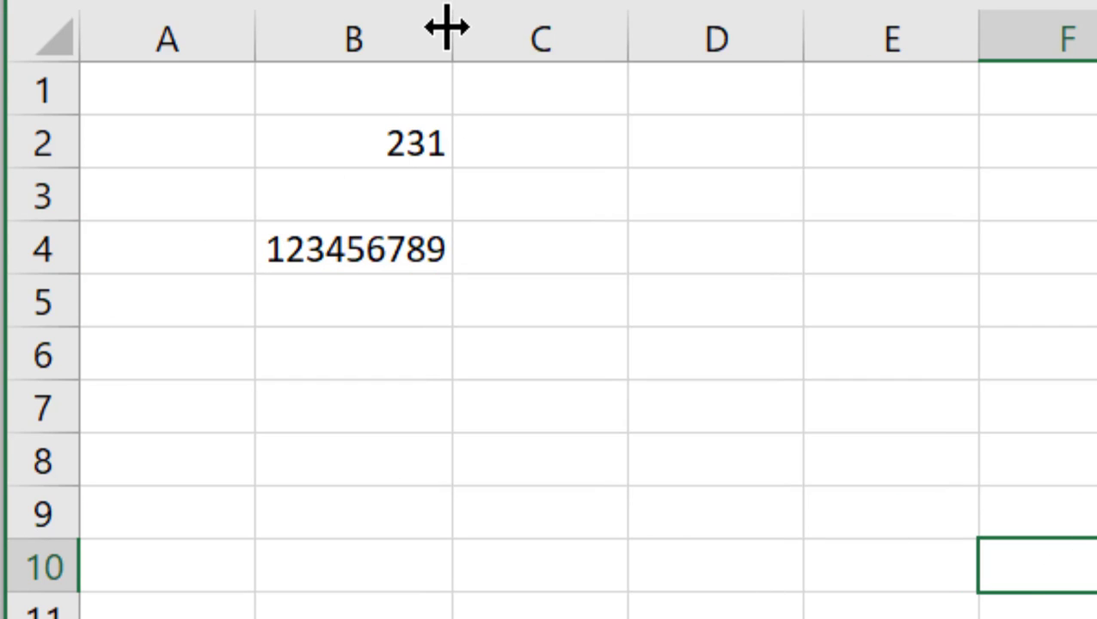
drag(448, 29, 688, 26)
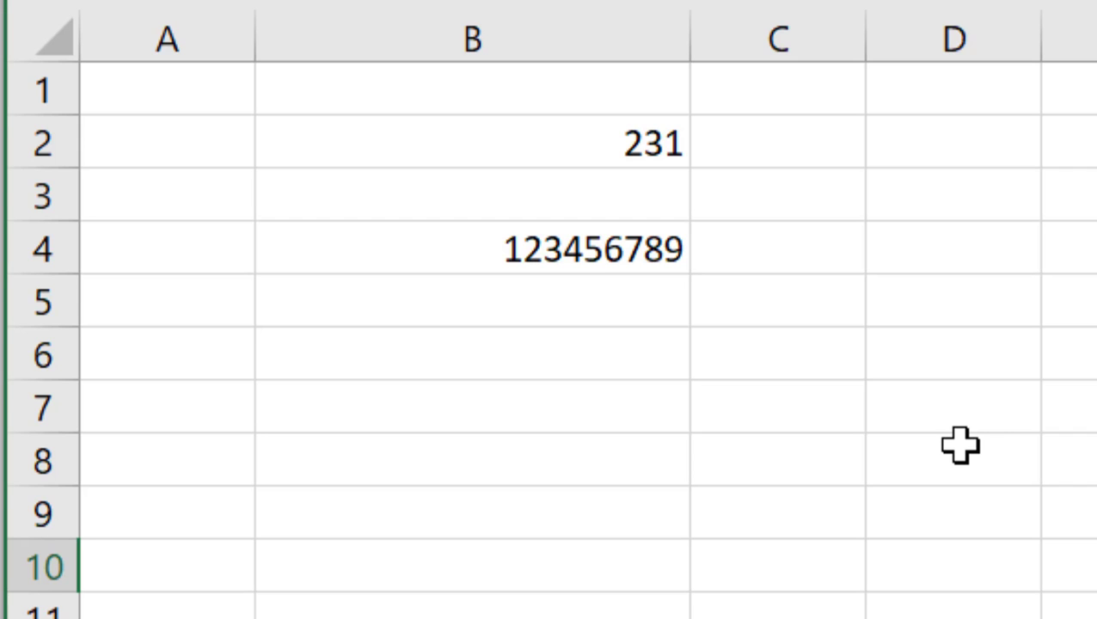
Enter 19 preceded by six zeros (00000019) in cell B6 to test how leading zeros are handled
click(427, 368)
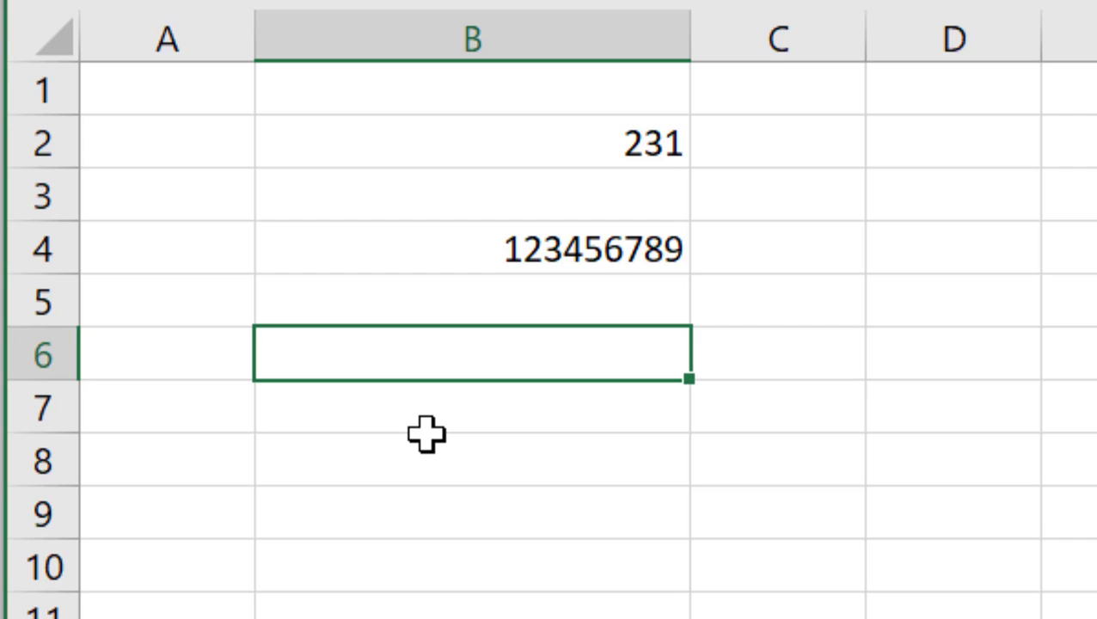
key(F2)
text(19)
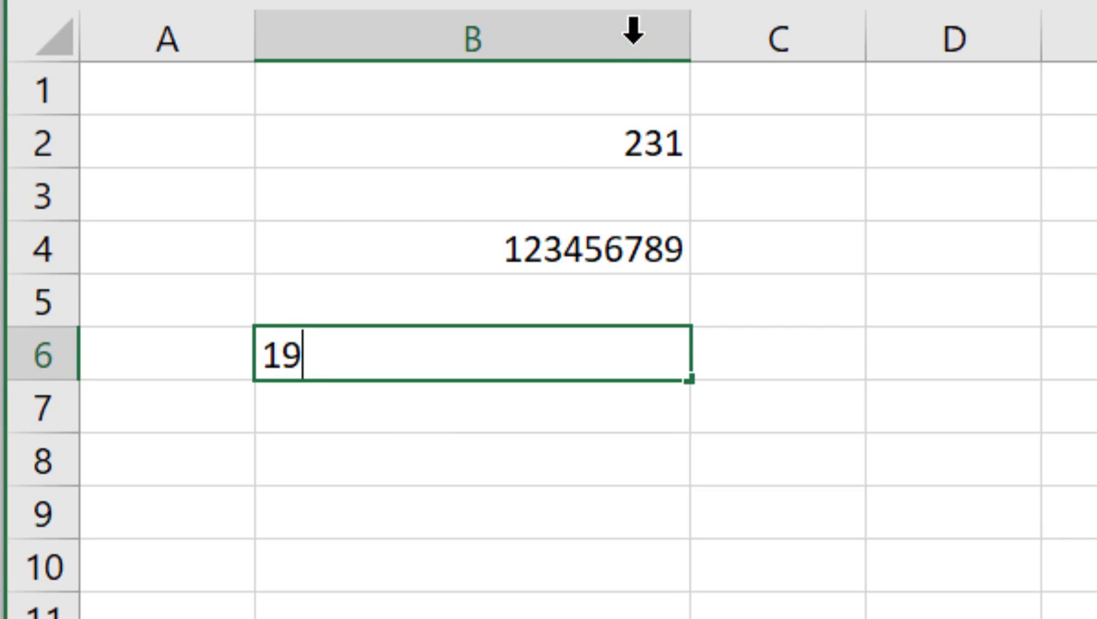
text(000000)
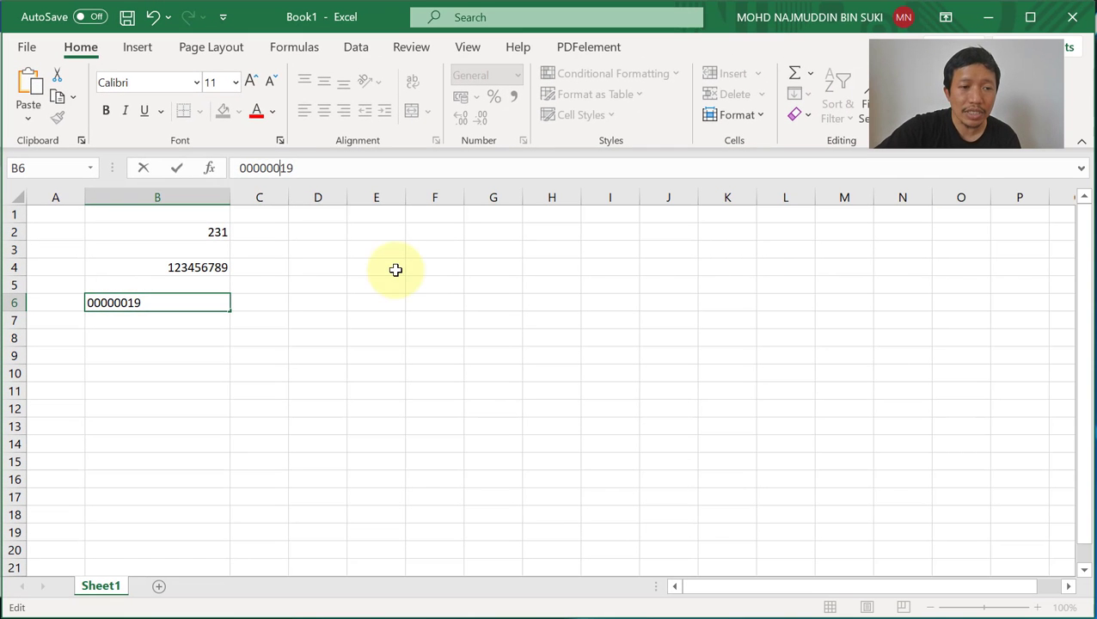
click(396, 270)
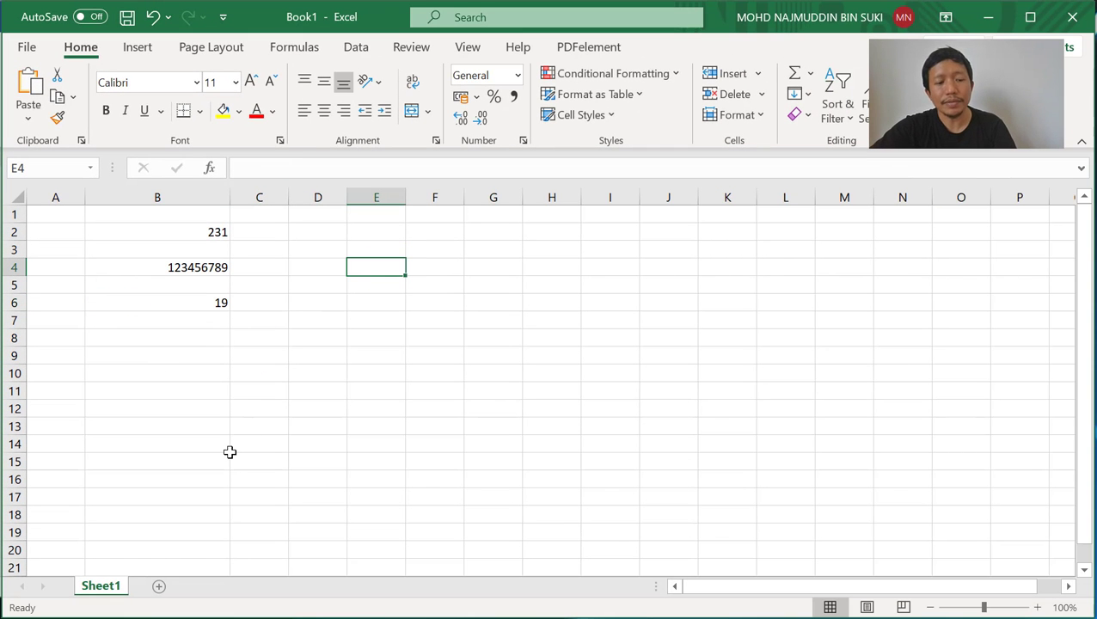
Undo the number entries in column B and the column's widening
key(ctrl+z)
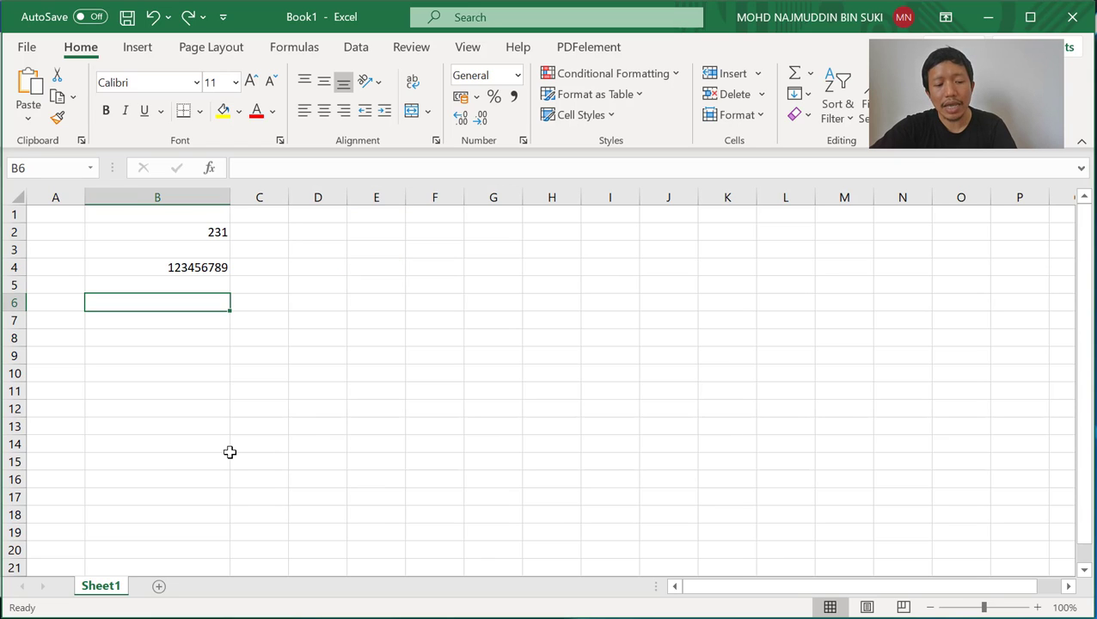
key(ctrl+z)
key(ctrl+z)
key(ctrl+z)
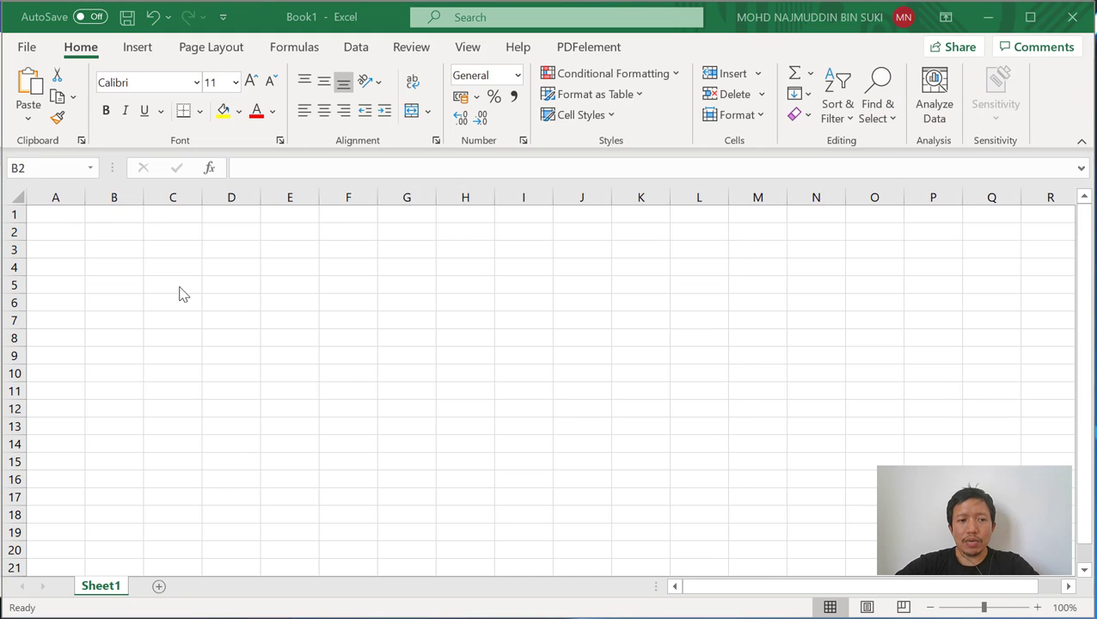
Enter the text "a bit of message inside a cell" in cell B2
click(116, 235)
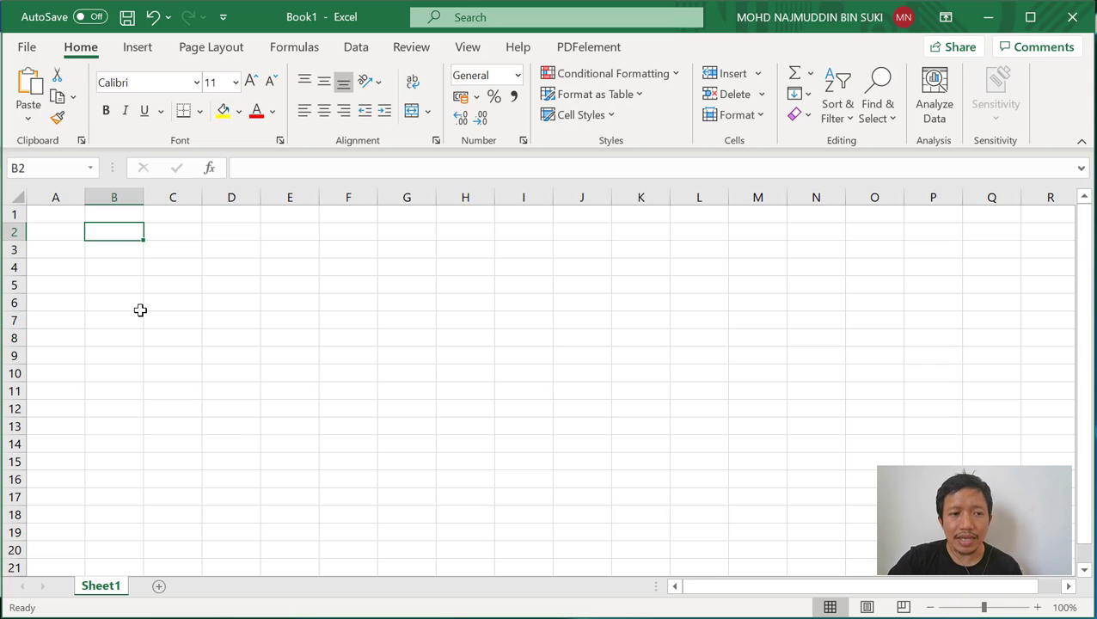
text(a)
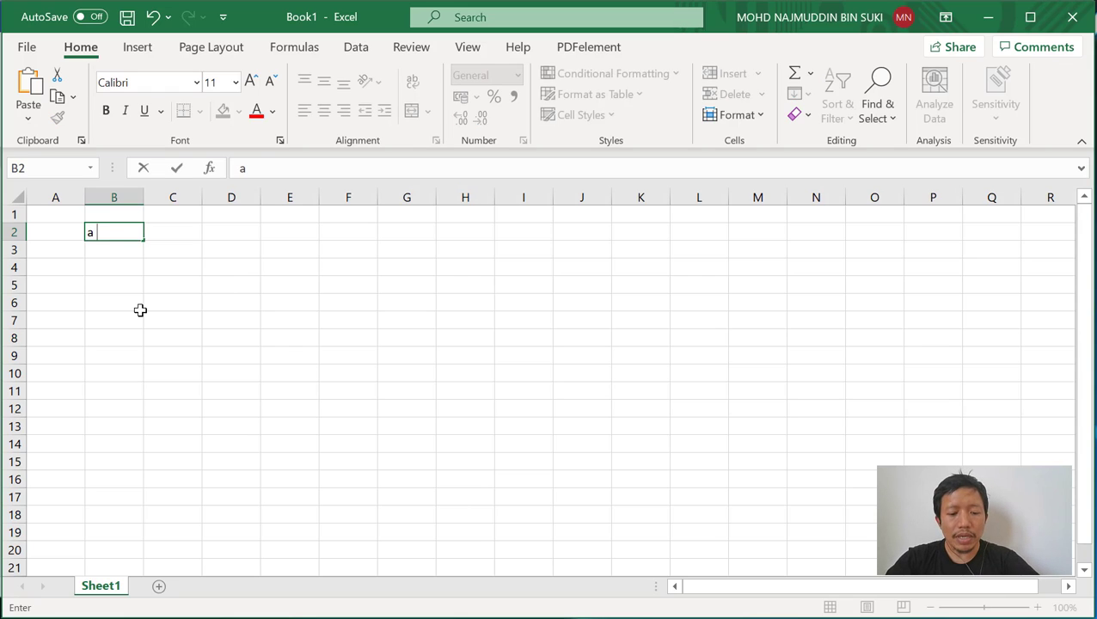
text( bit of mess)
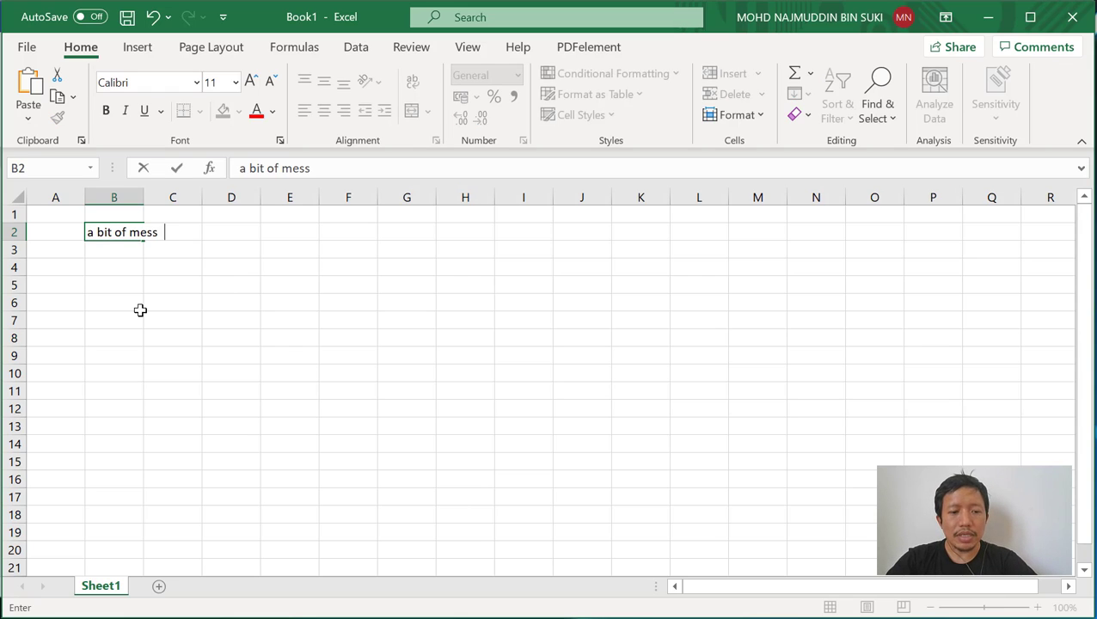
key(BackSpace)
text(age inside a c)
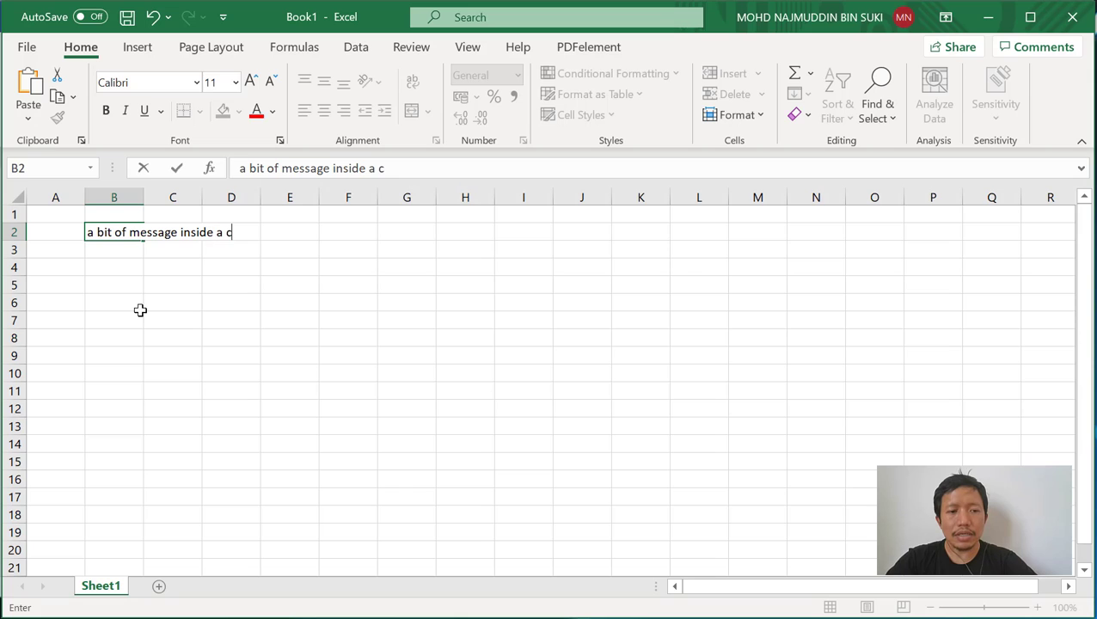
text(ell)
key(Return)
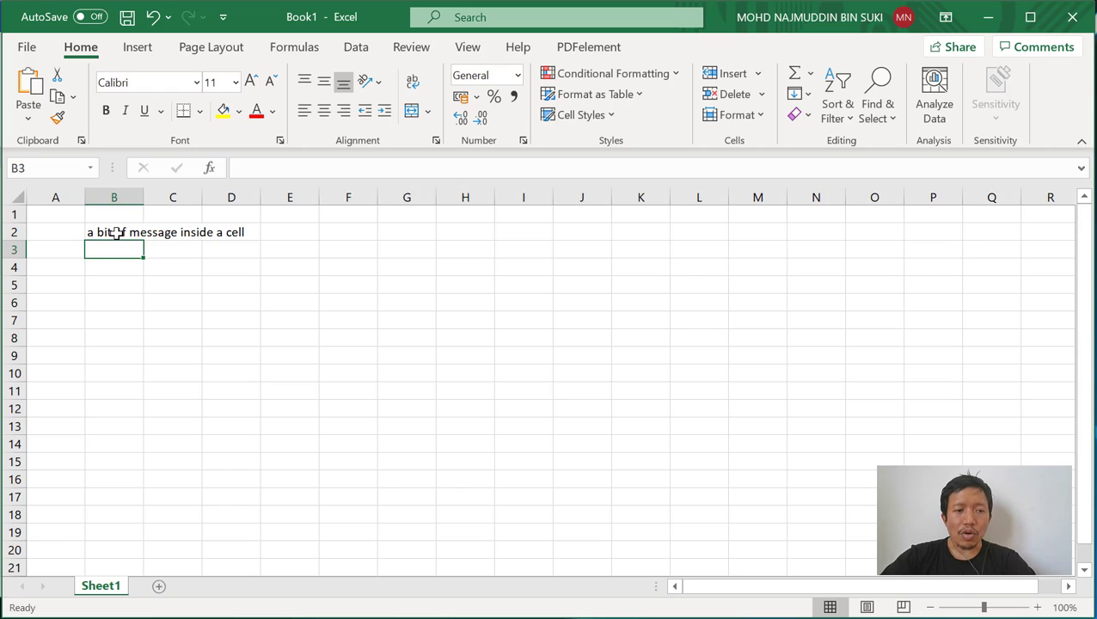
Enter the text "some more message here" in the adjacent cell C2
click(175, 235)
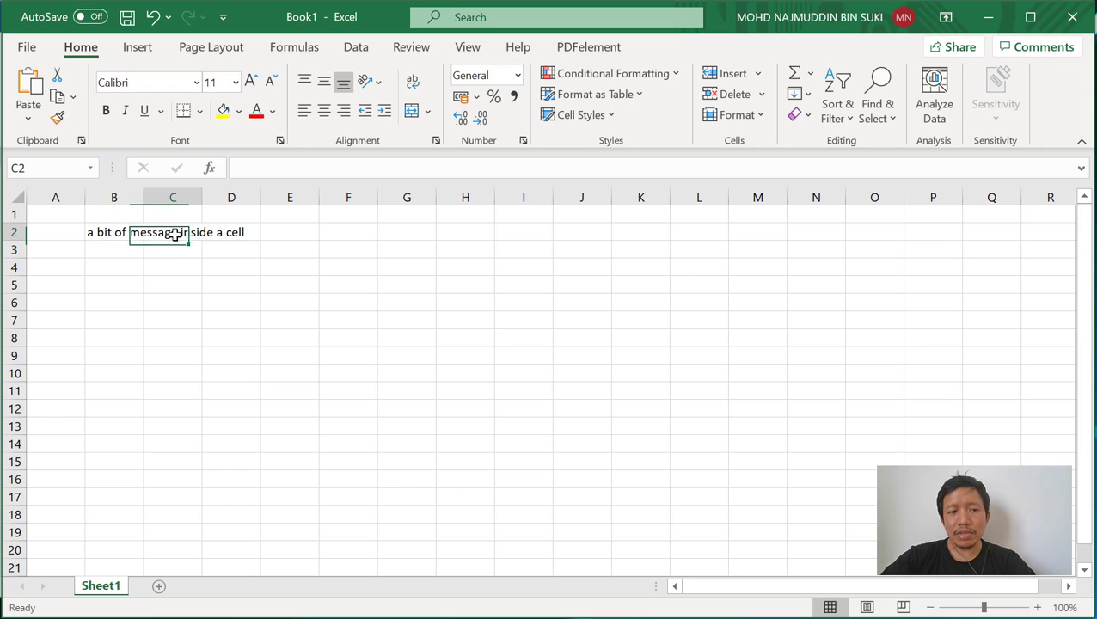
text(some)
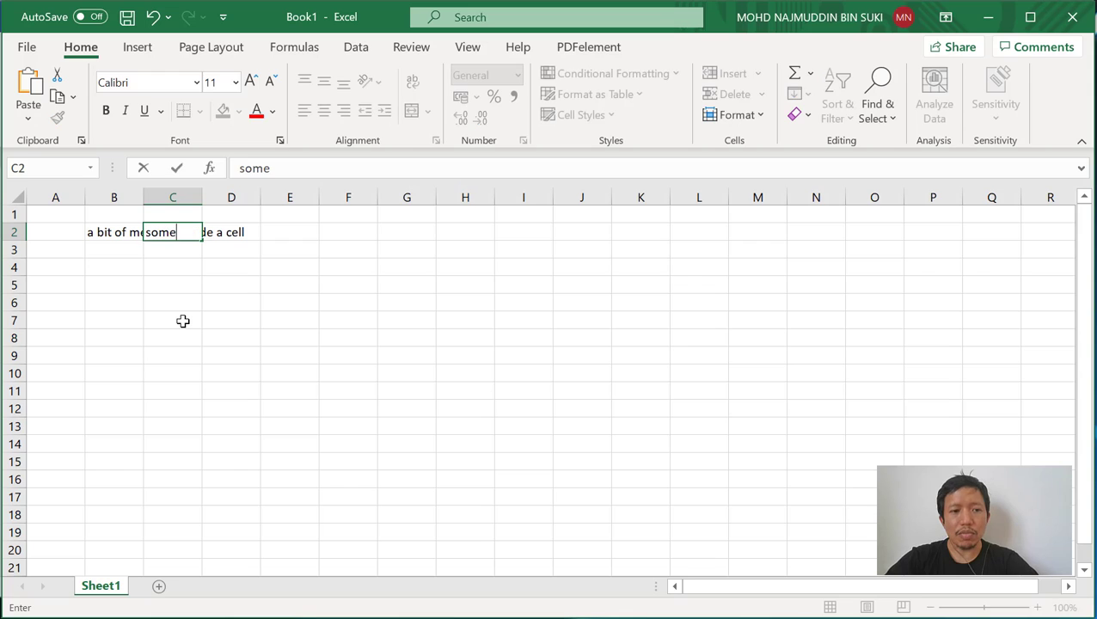
text( more mes)
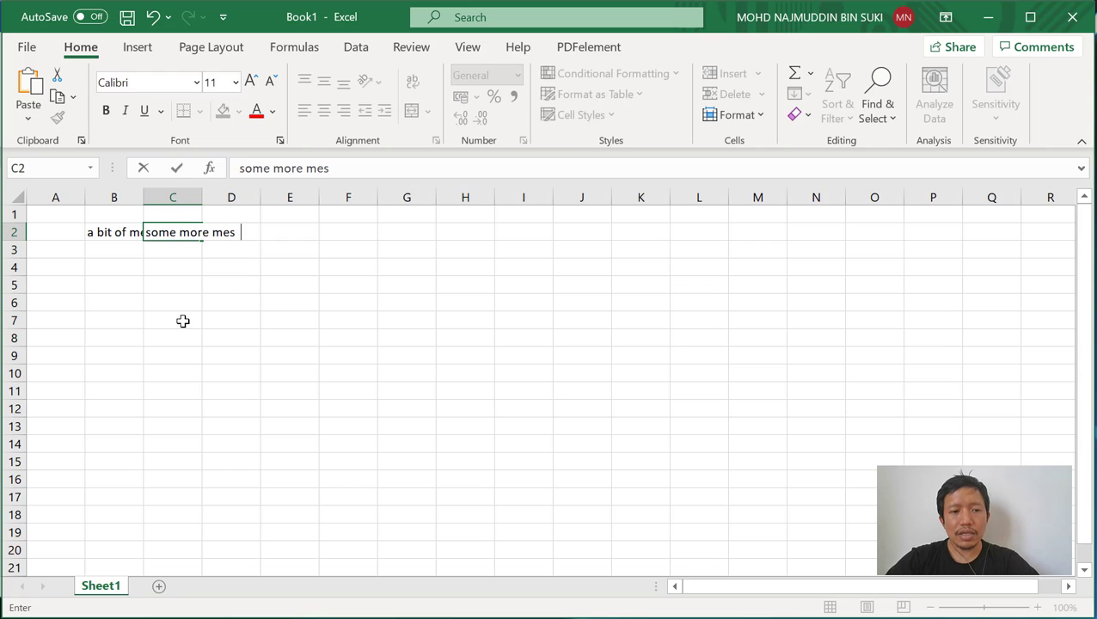
text(sage here)
key(Return)
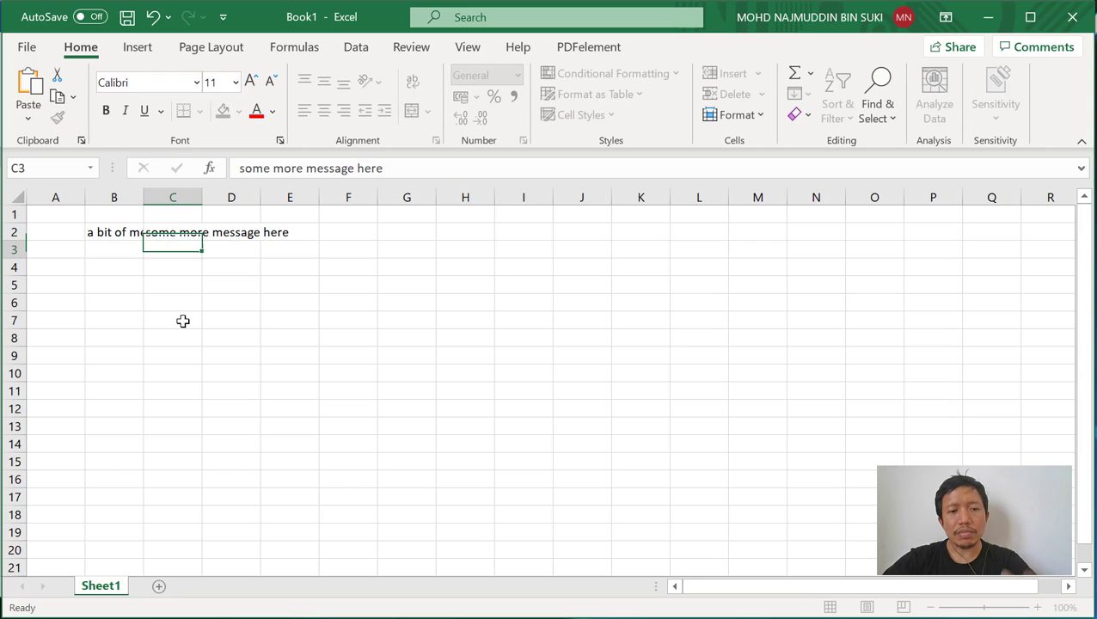
Compare the full contents of cells B2 and C2 in the formula bar
click(120, 232)
click(168, 233)
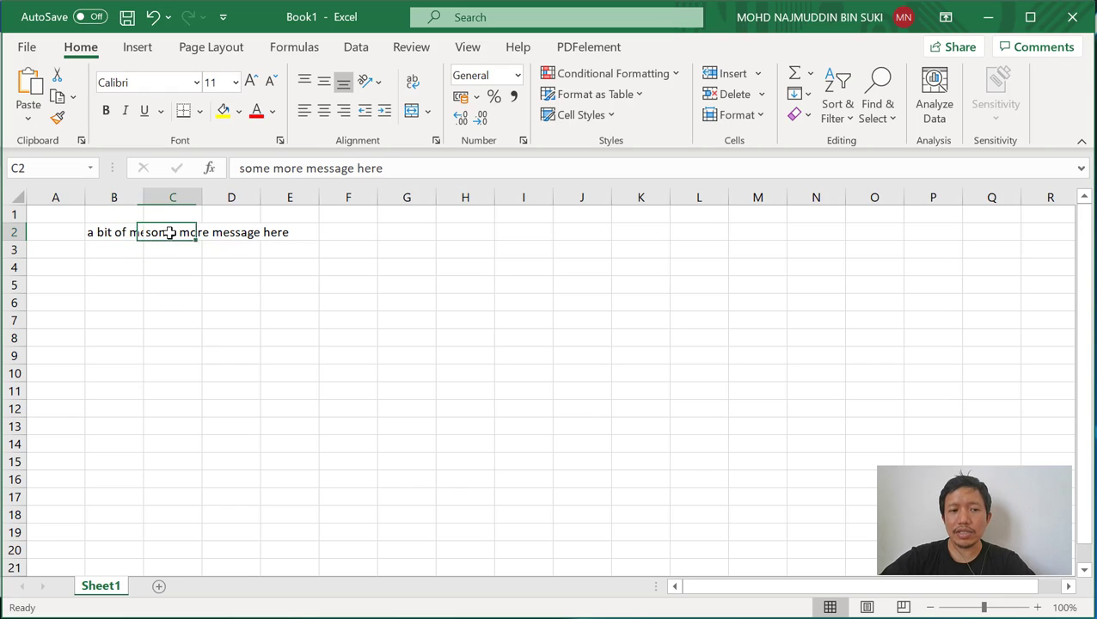
click(125, 233)
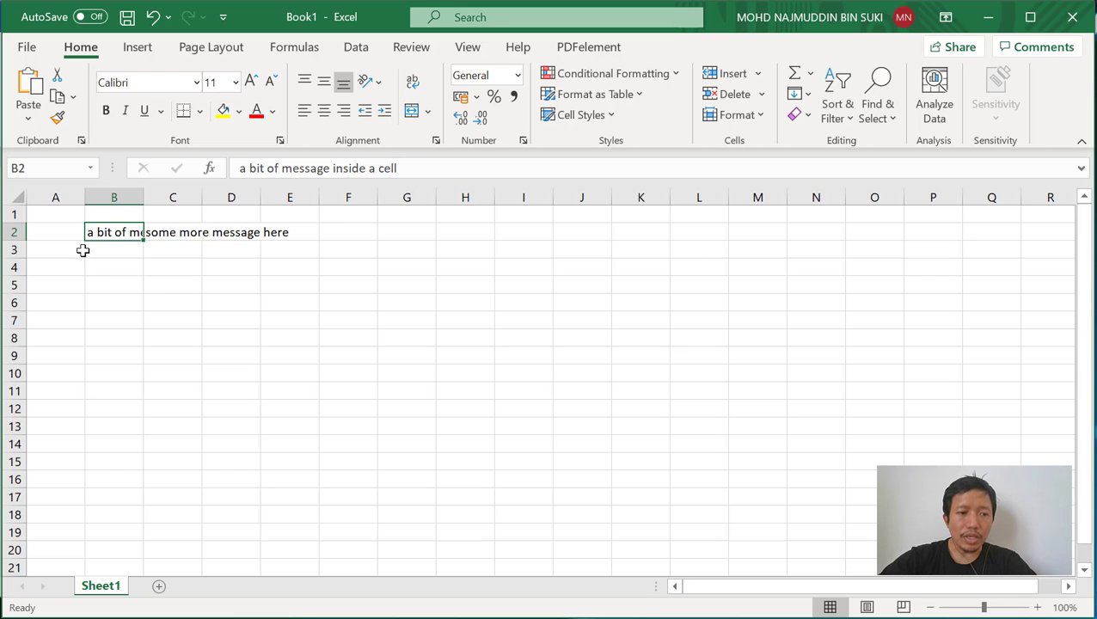
Select the whole of column A and the whole of row 2 to show their extent, ending on empty cell C7
click(66, 197)
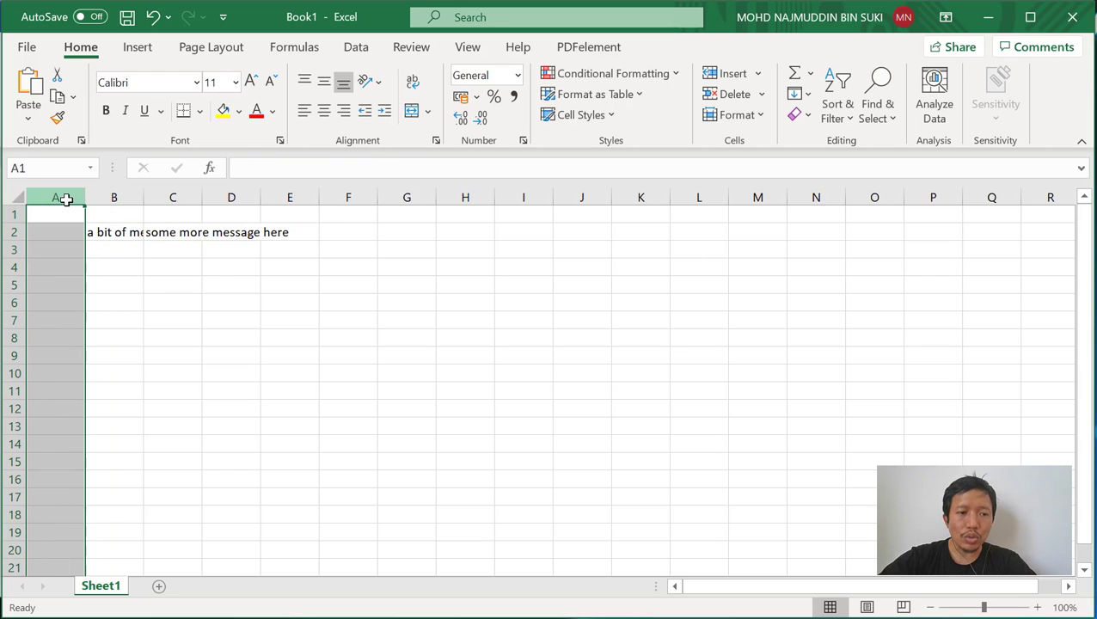
click(216, 274)
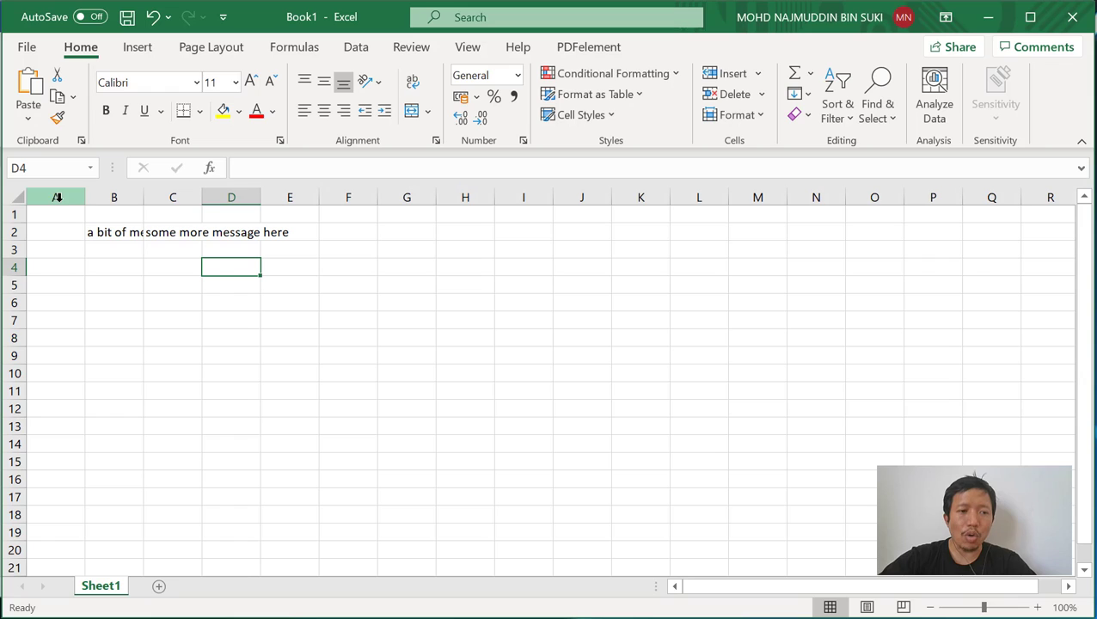
click(4, 233)
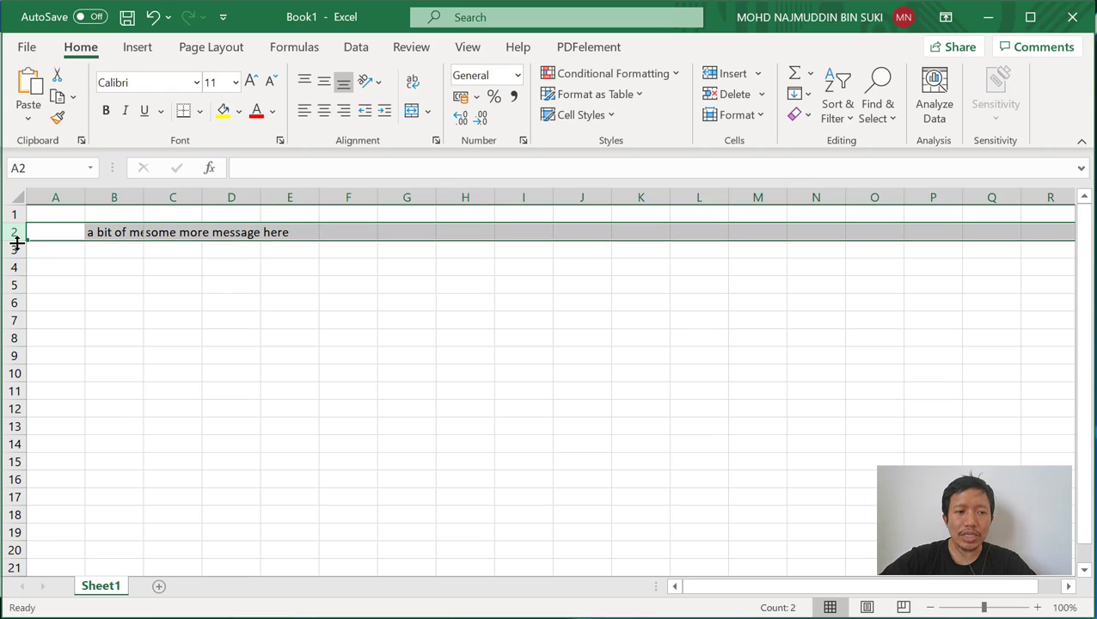
click(148, 317)
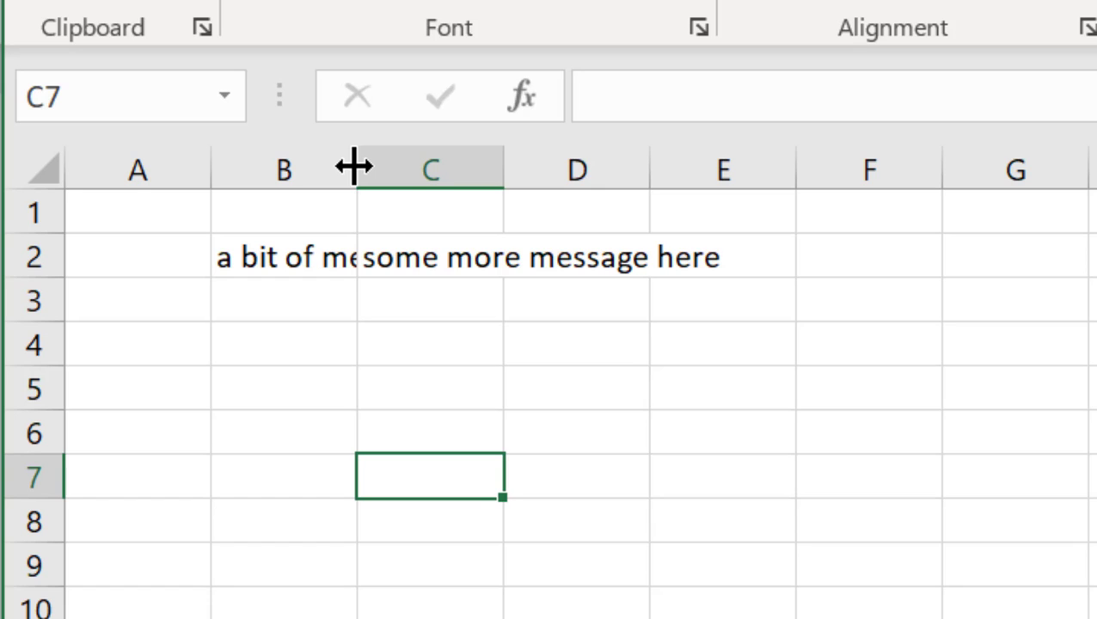
Widen column B by its border until it is slightly wider than the text in cell B2
drag(354, 167, 354, 167)
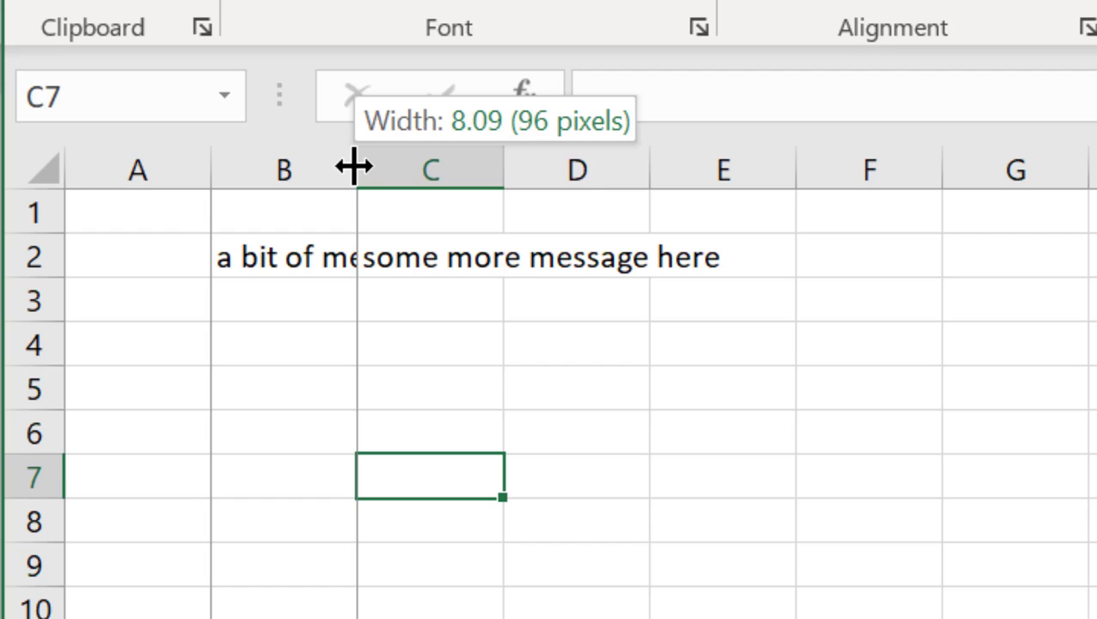
drag(354, 167, 661, 168)
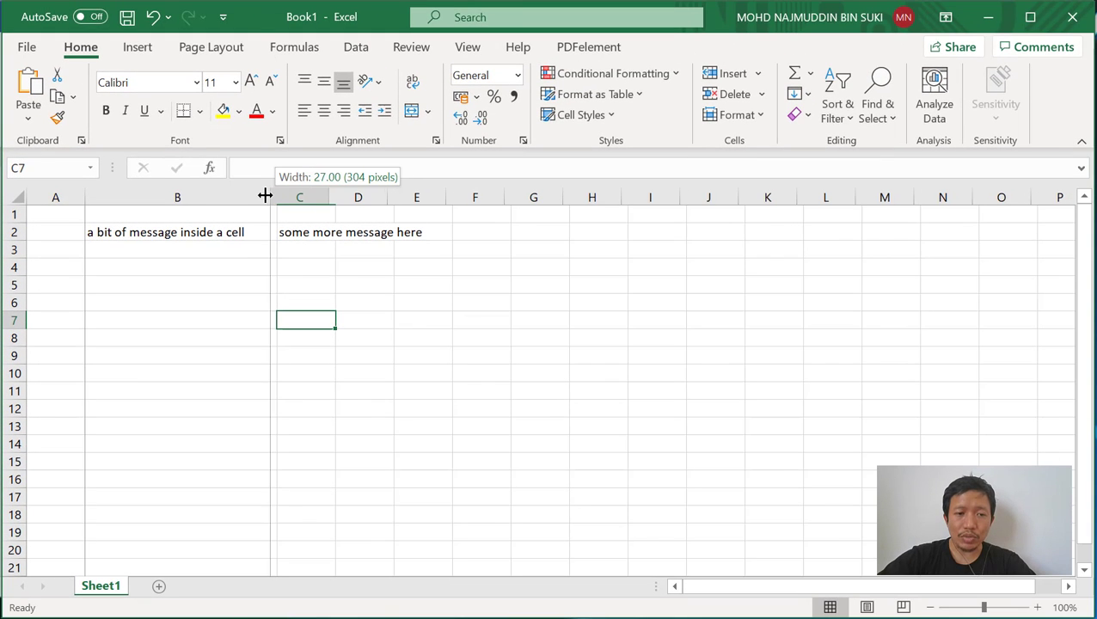
drag(266, 196, 260, 196)
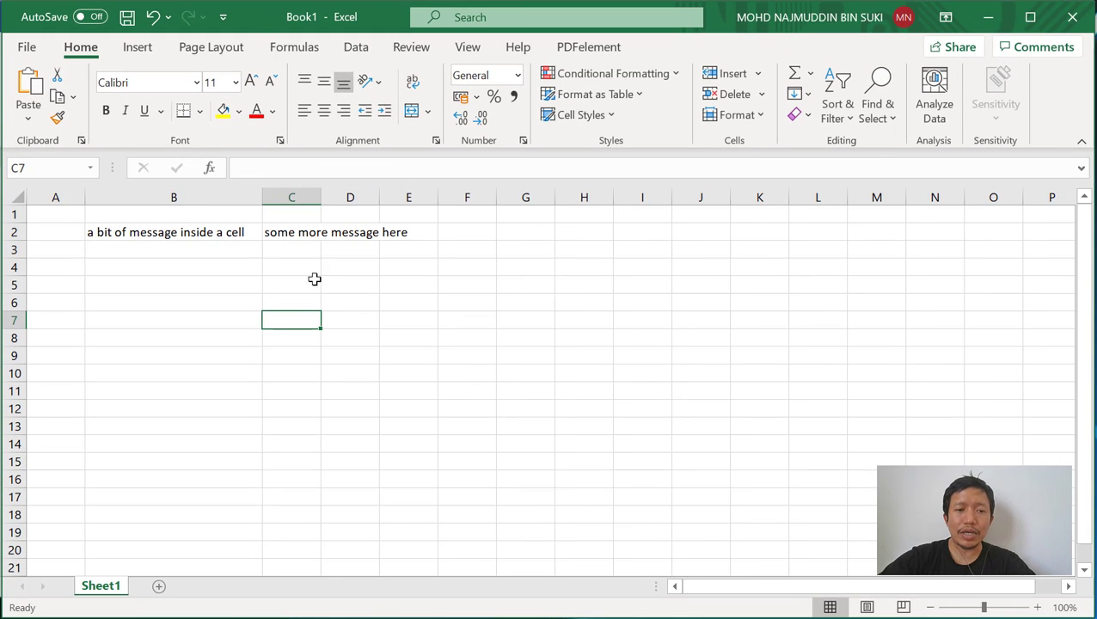
AutoFit column C to the width of the text in cell C2
click(304, 231)
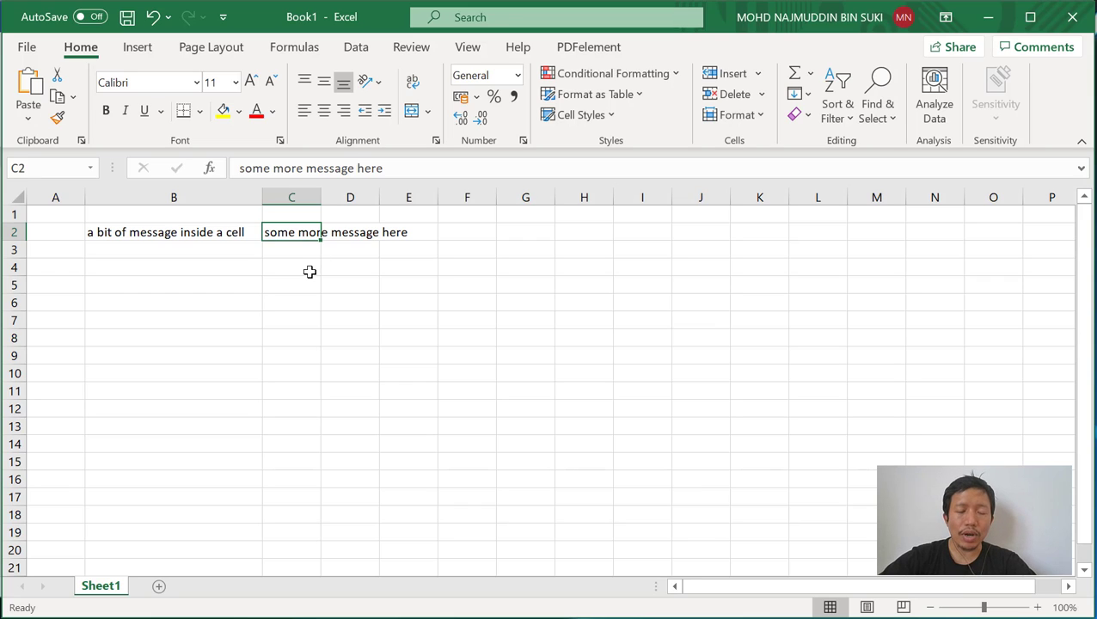
double_click(320, 197)
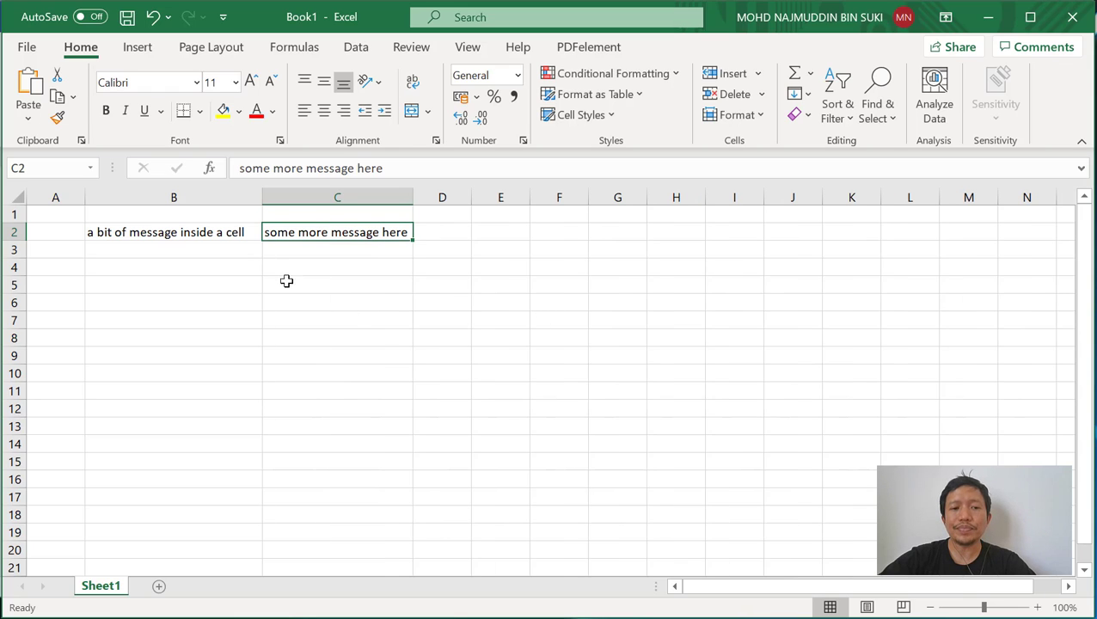
click(282, 247)
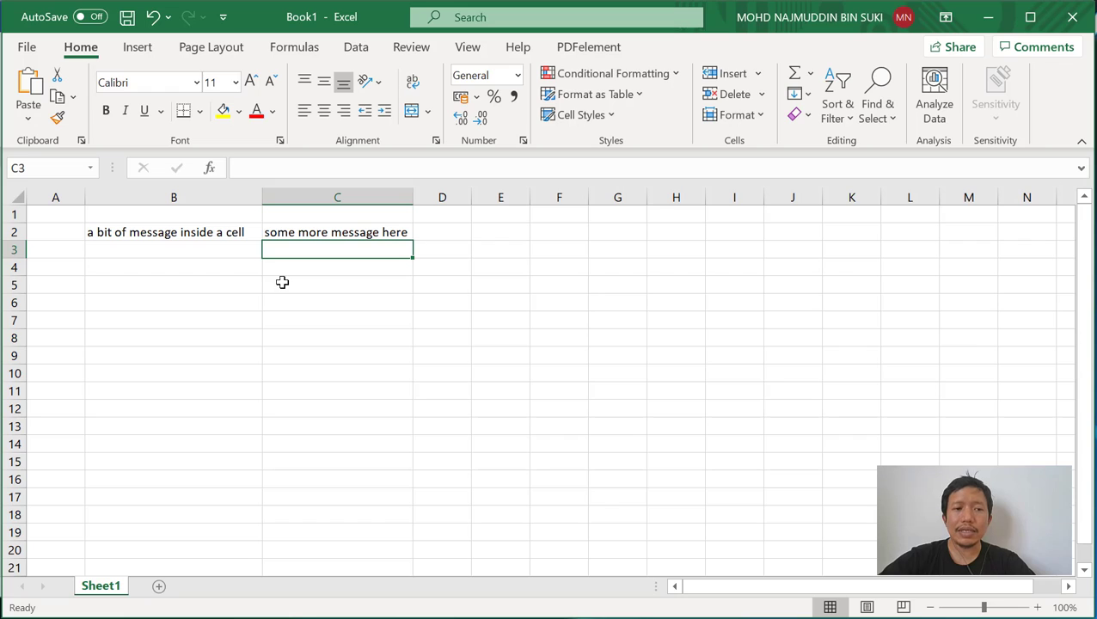
click(252, 301)
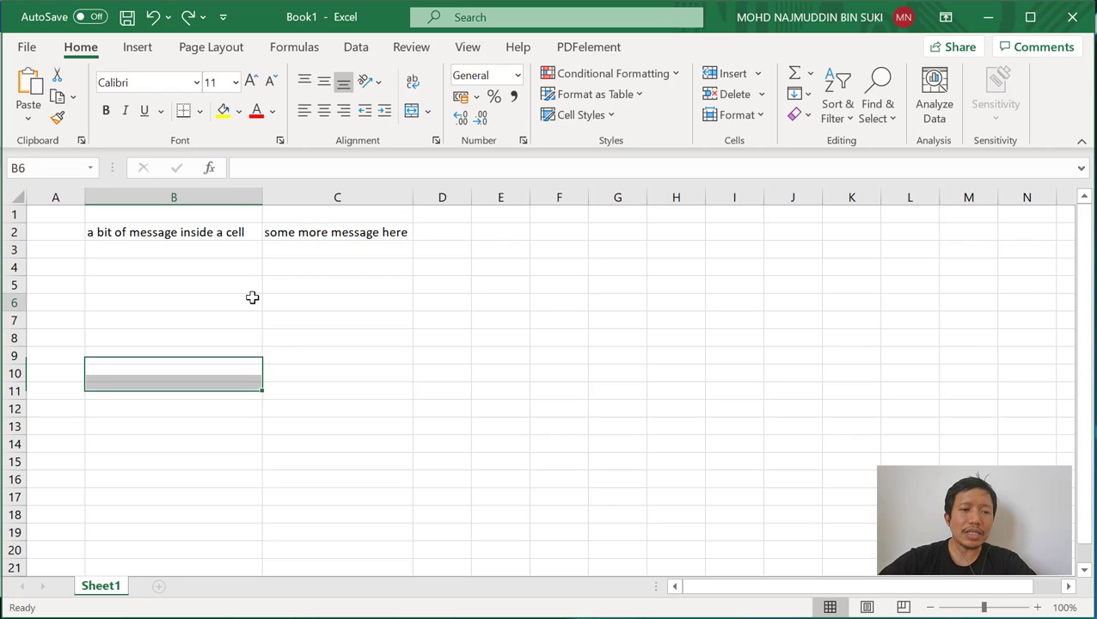
Insert "and outside" before "a cell" in cell B2's text through the formula bar and undo the edit
click(234, 238)
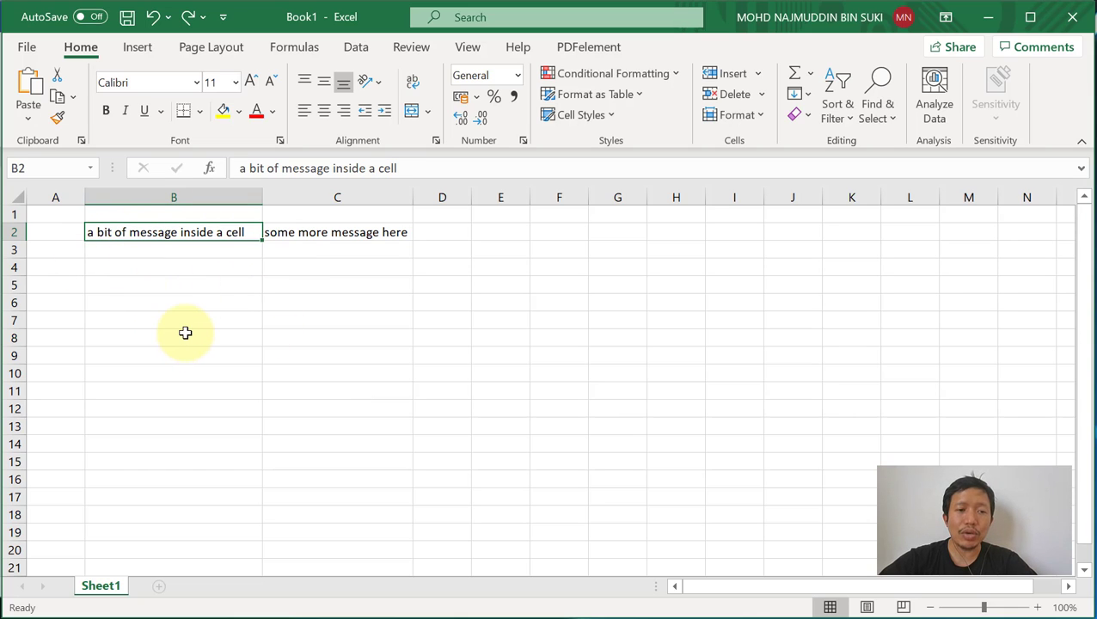
click(144, 273)
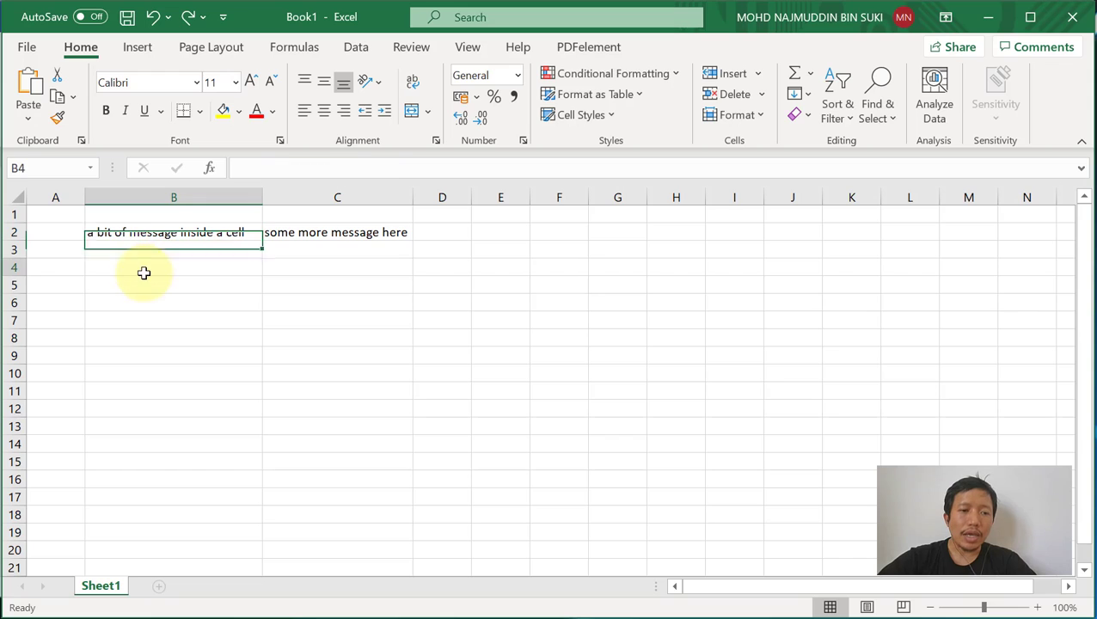
click(163, 232)
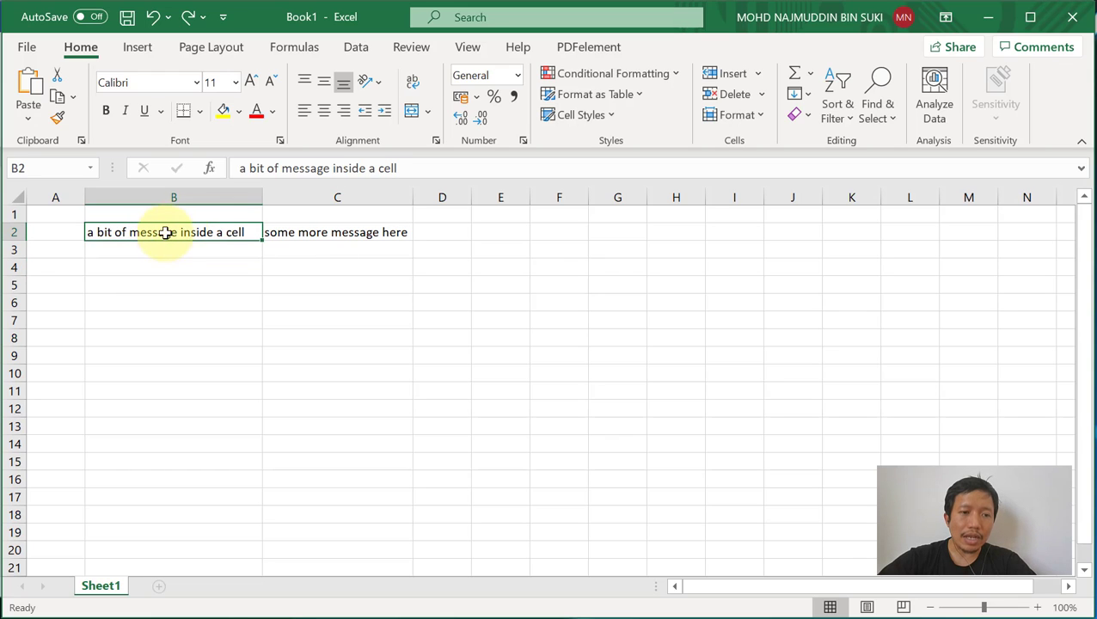
click(333, 168)
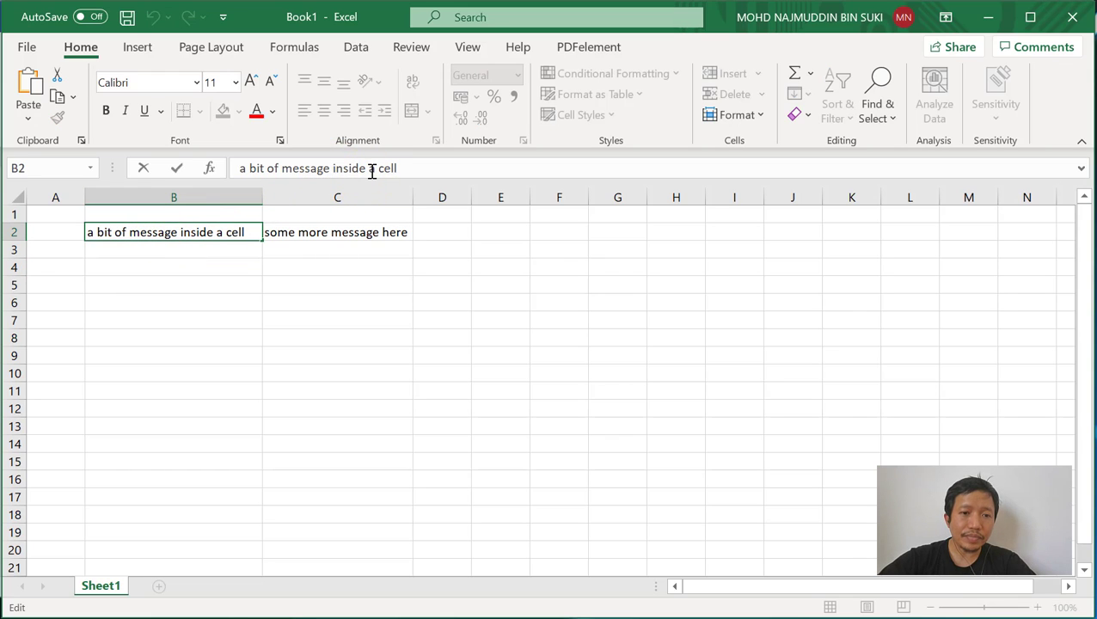
click(370, 167)
text(and out)
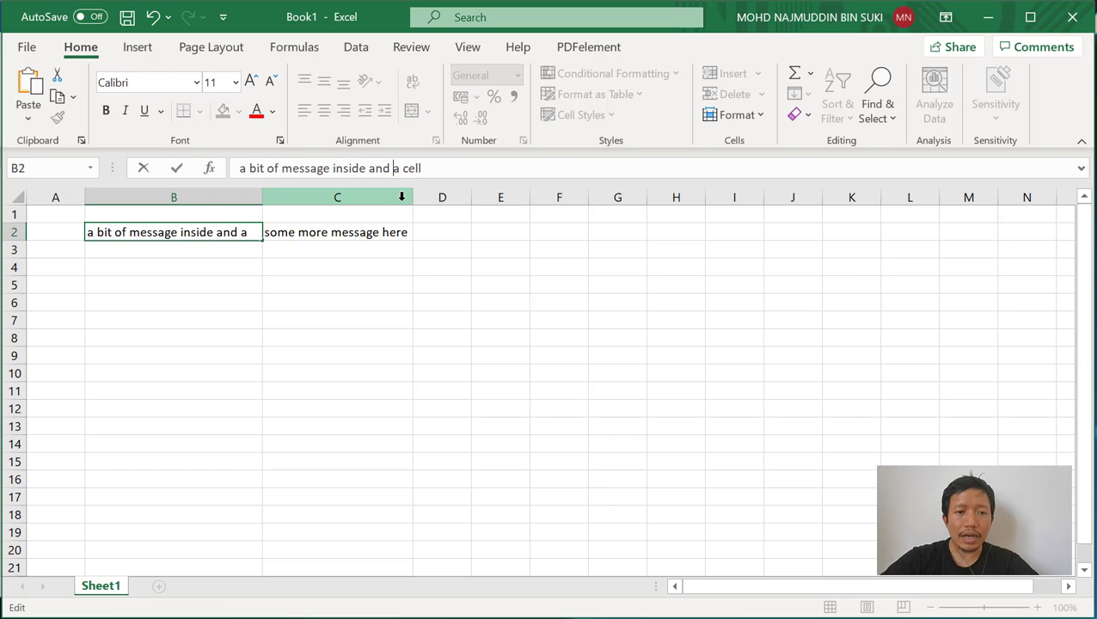
text(side)
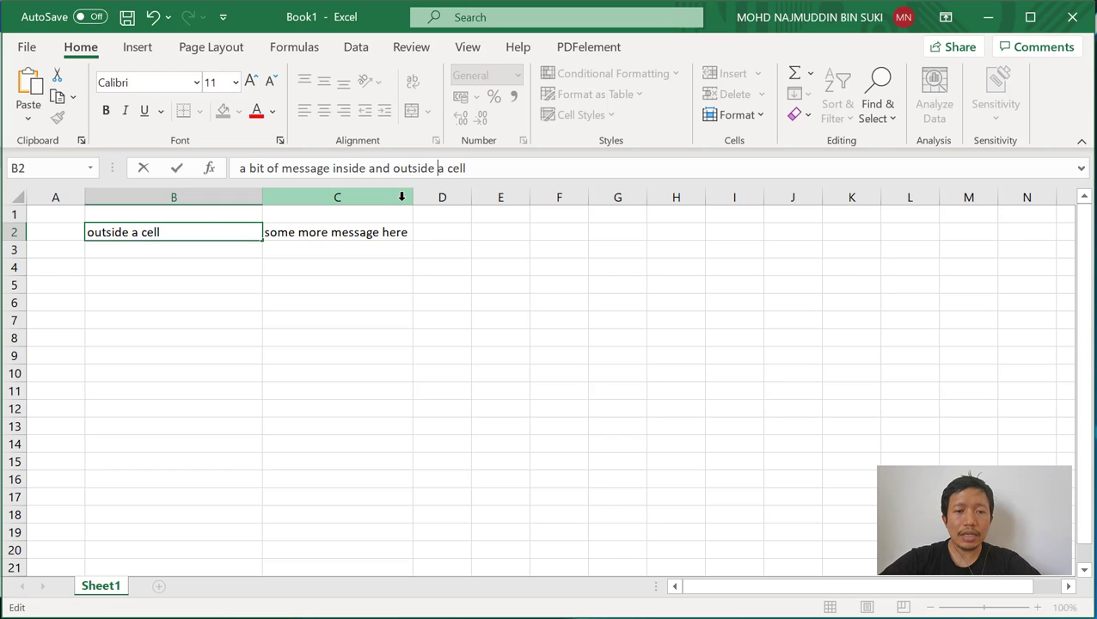
key(Return)
key(ctrl+z)
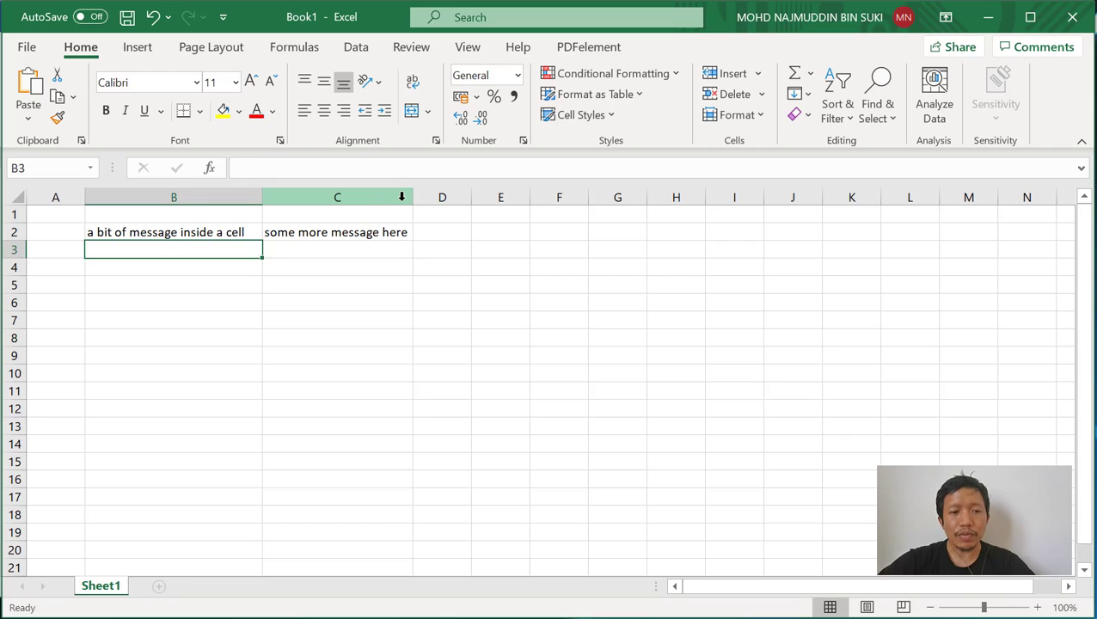
Insert "and outside" before "a cell" directly inside cell B2, undo the edit and reselect B2
click(282, 338)
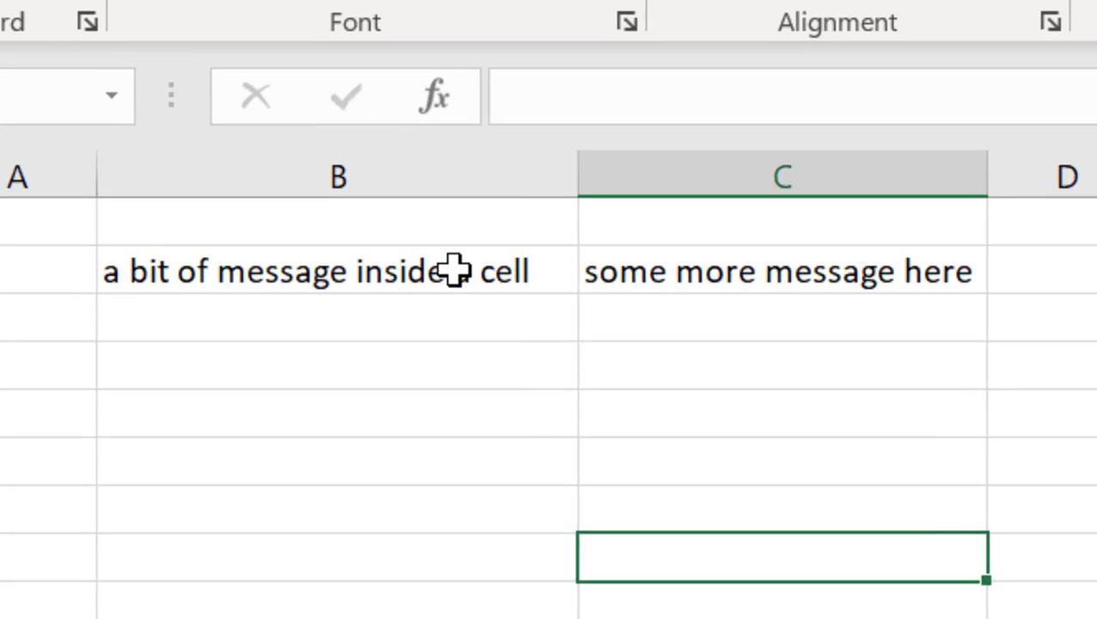
double_click(494, 277)
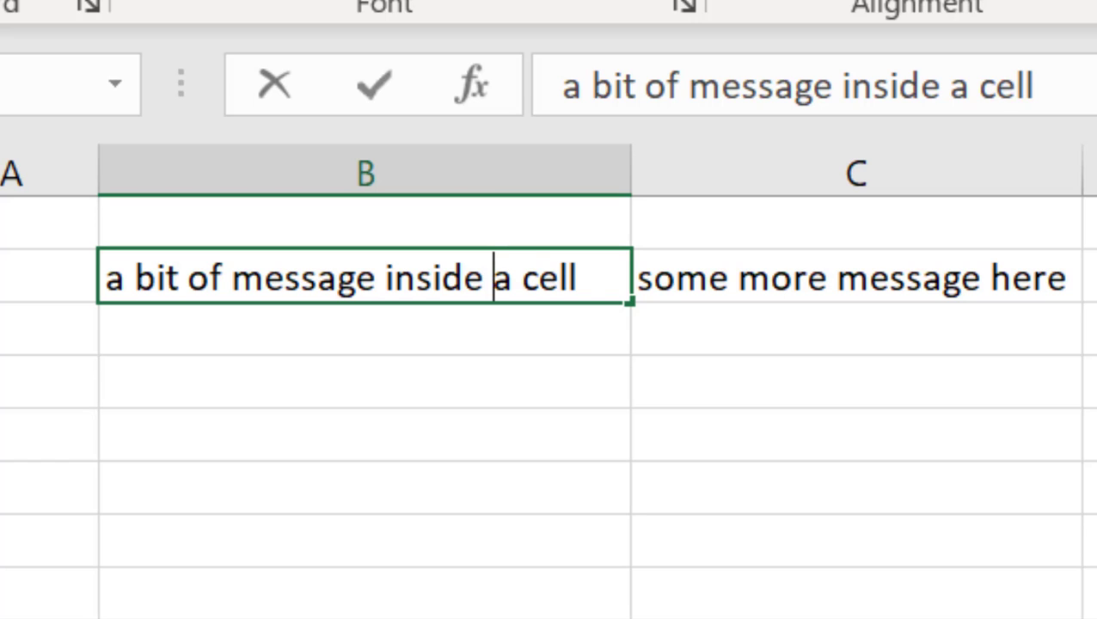
text(and outside)
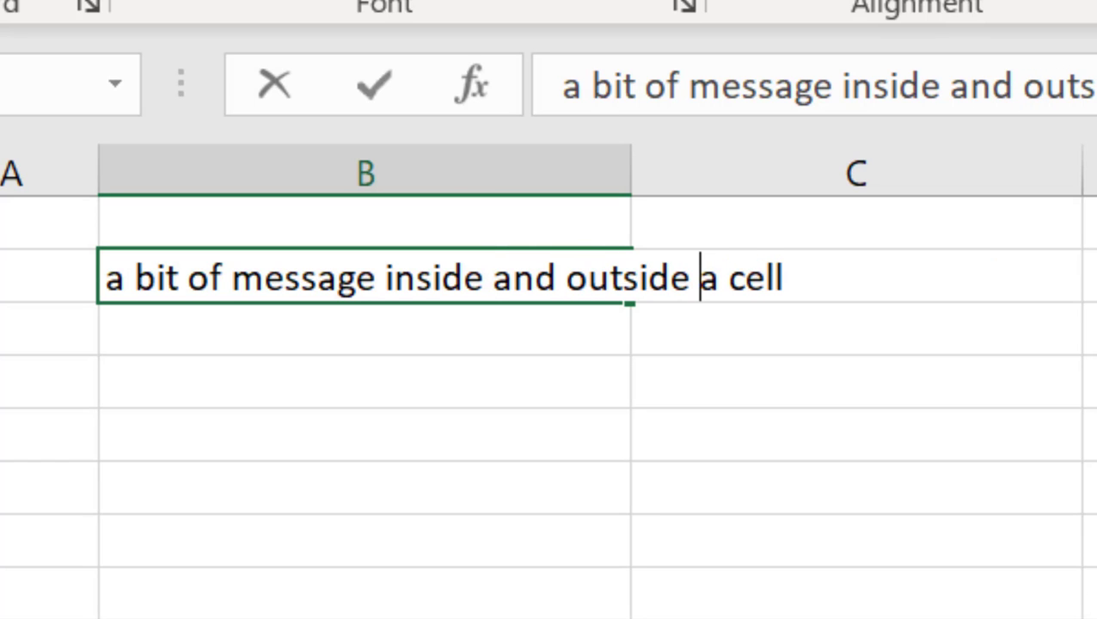
key(Return)
key(ctrl+z)
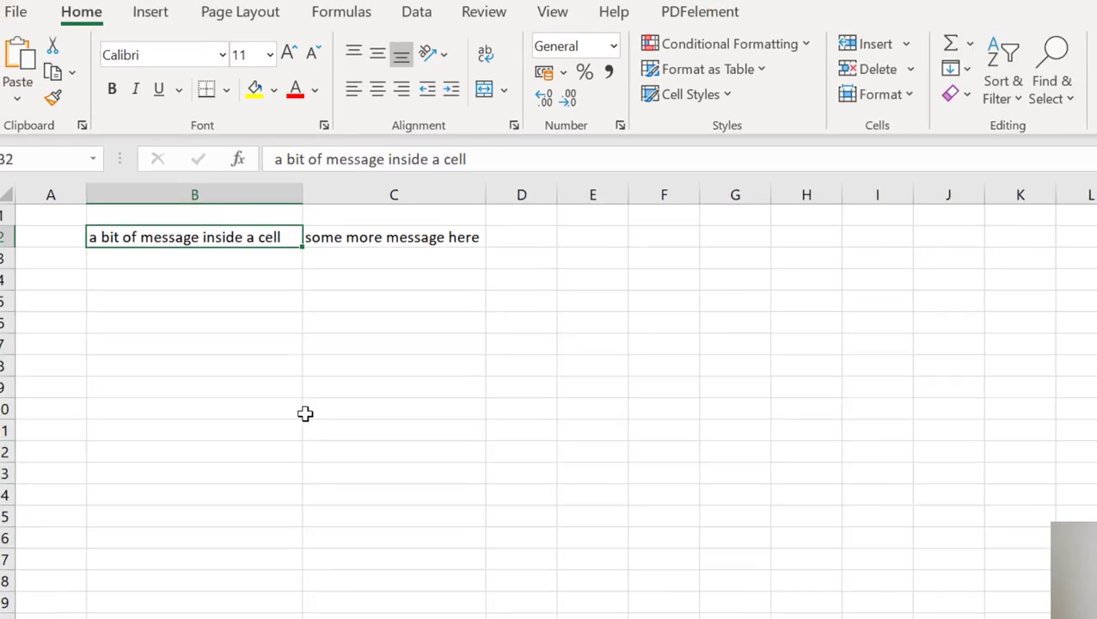
click(651, 577)
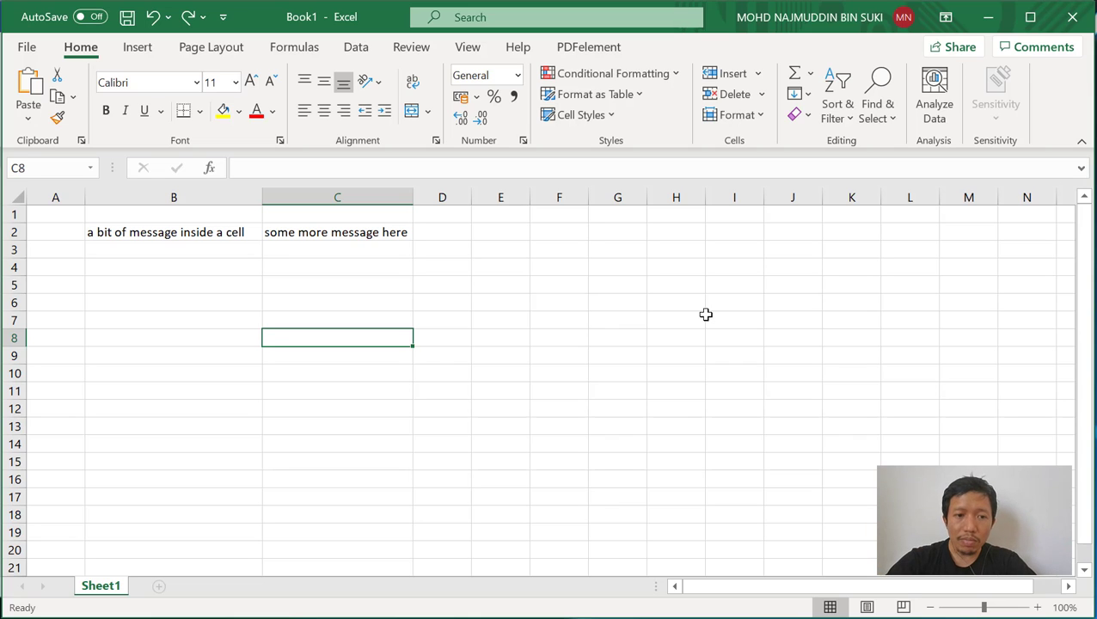
click(119, 233)
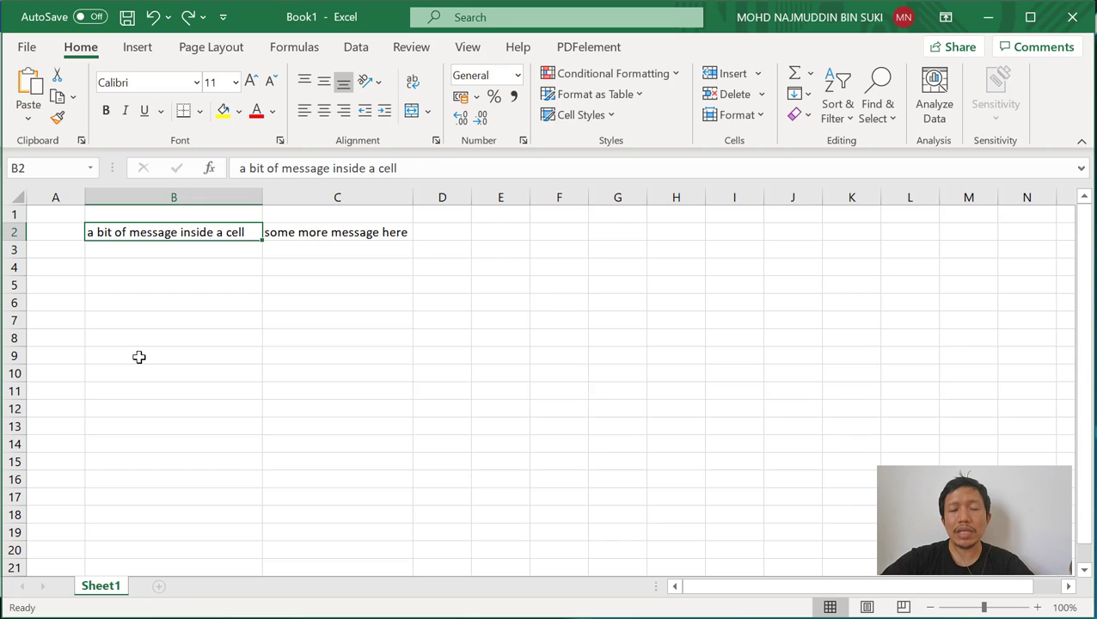
Undo the insertion of "and outside" in cell B2's text
click(139, 353)
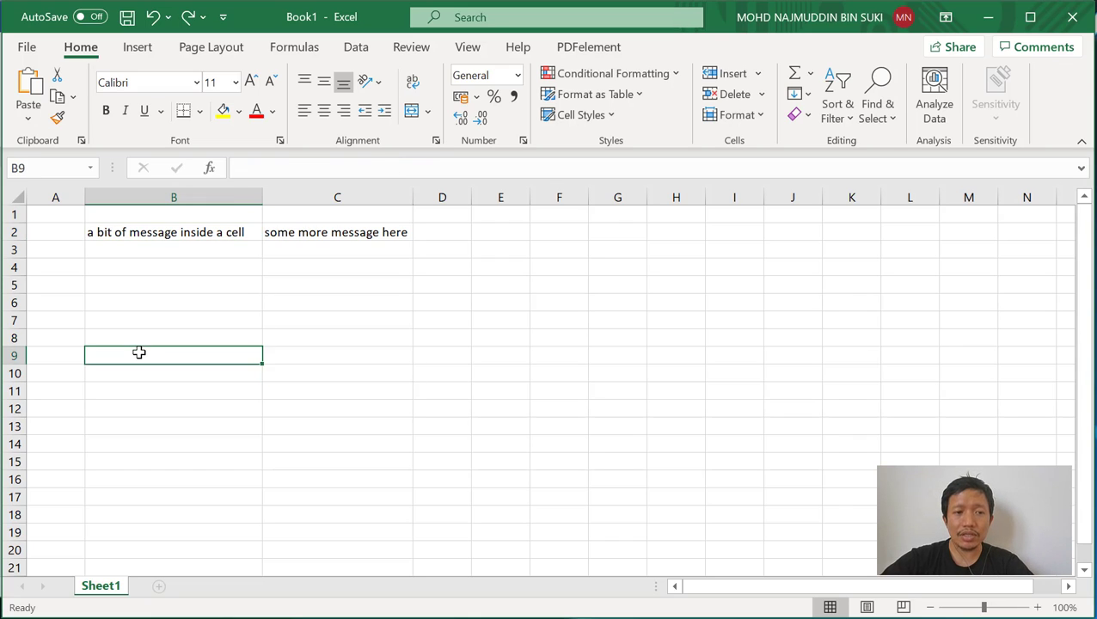
click(336, 375)
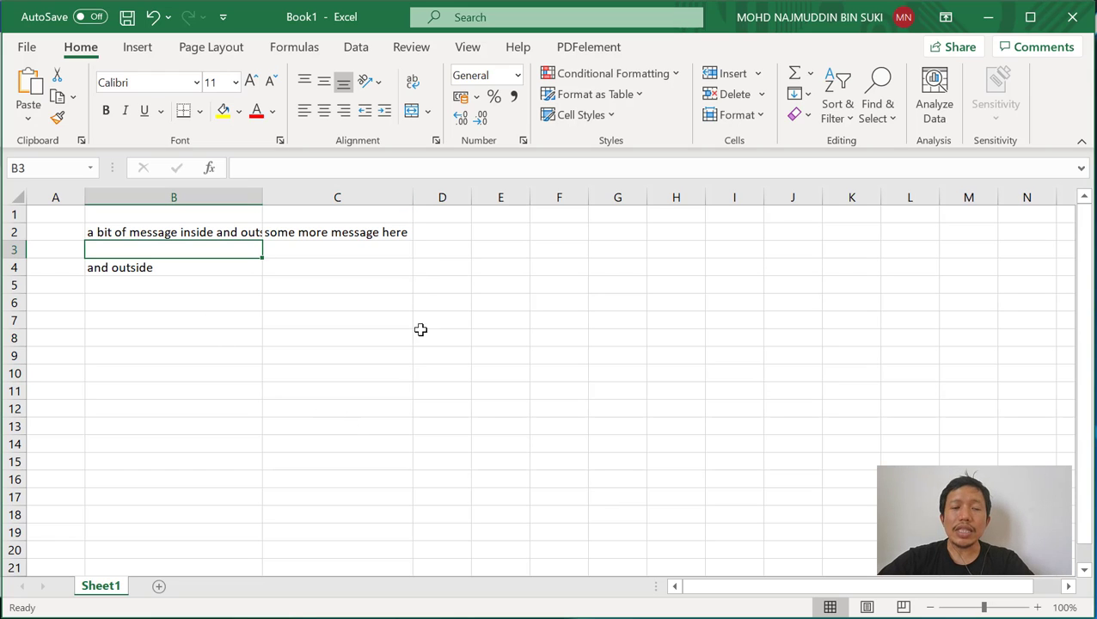
key(ctrl+z)
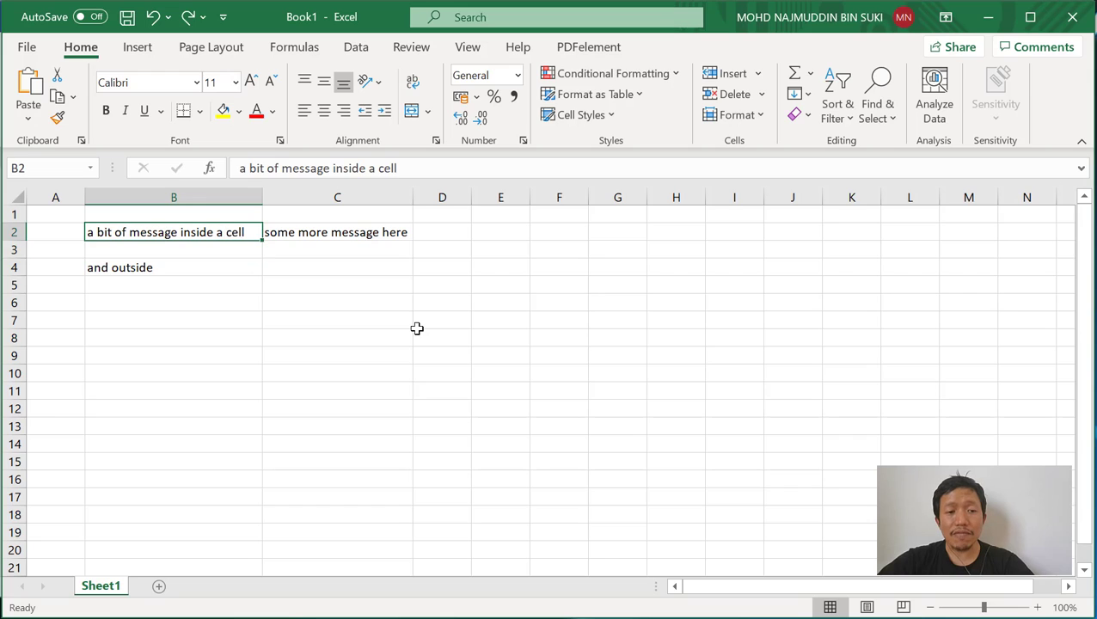
Copy the whole cell B4 and try to insert it before "a cell" in cell B2's text
click(230, 268)
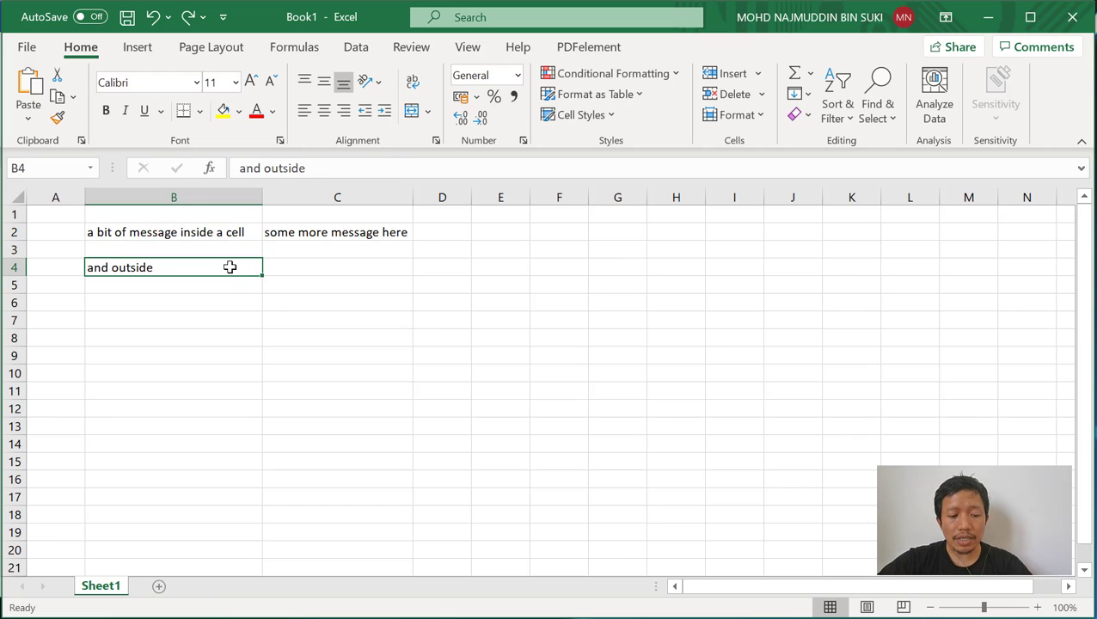
key(ctrl+c)
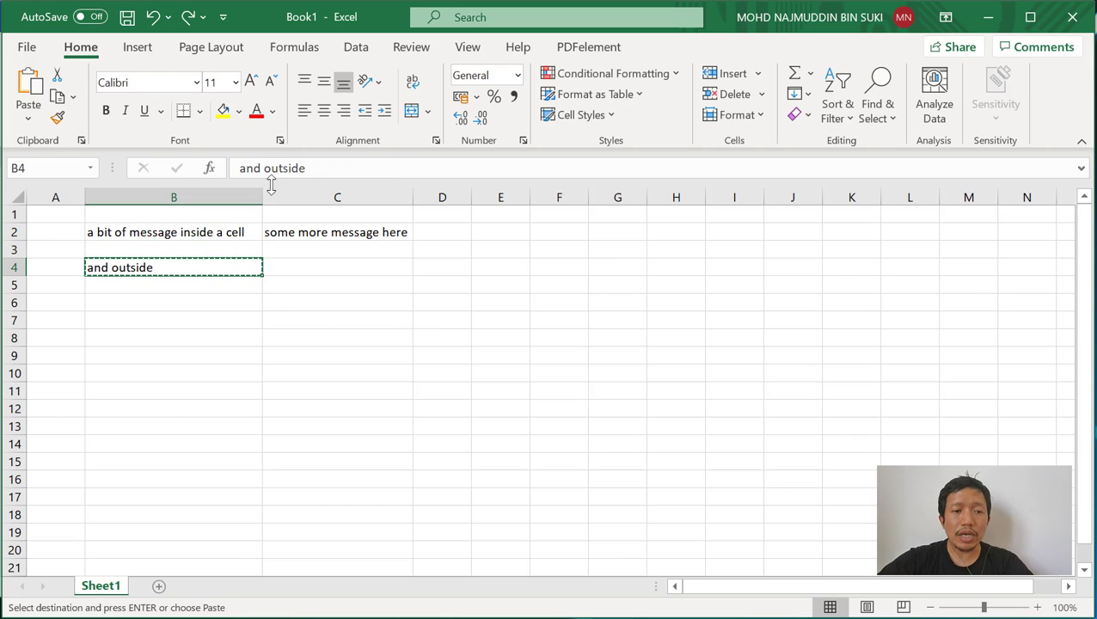
click(206, 229)
click(370, 168)
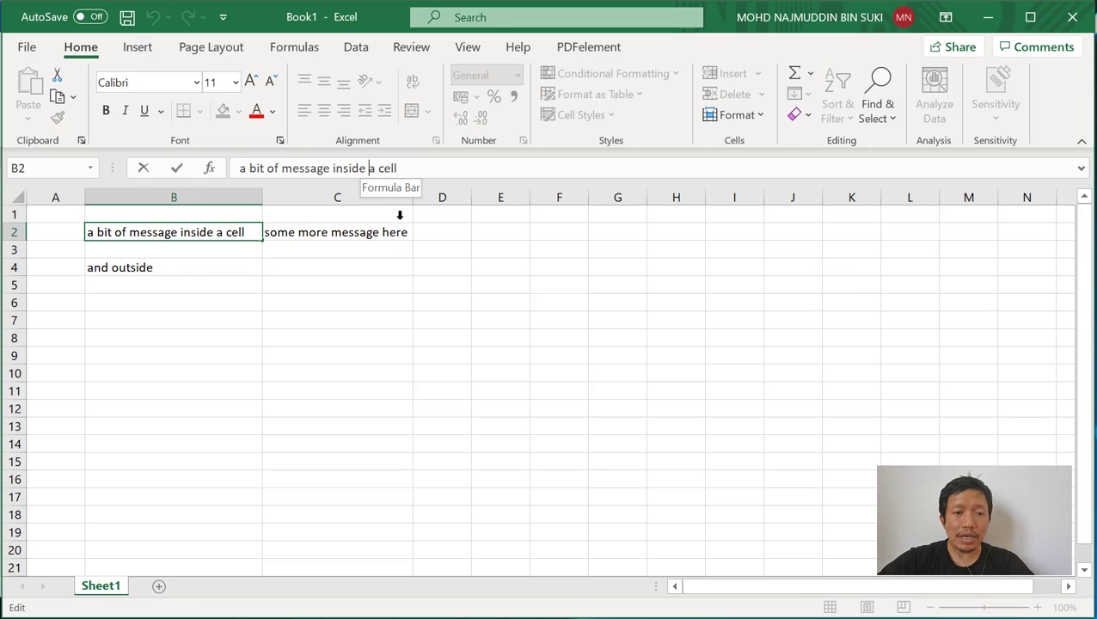
key(Return)
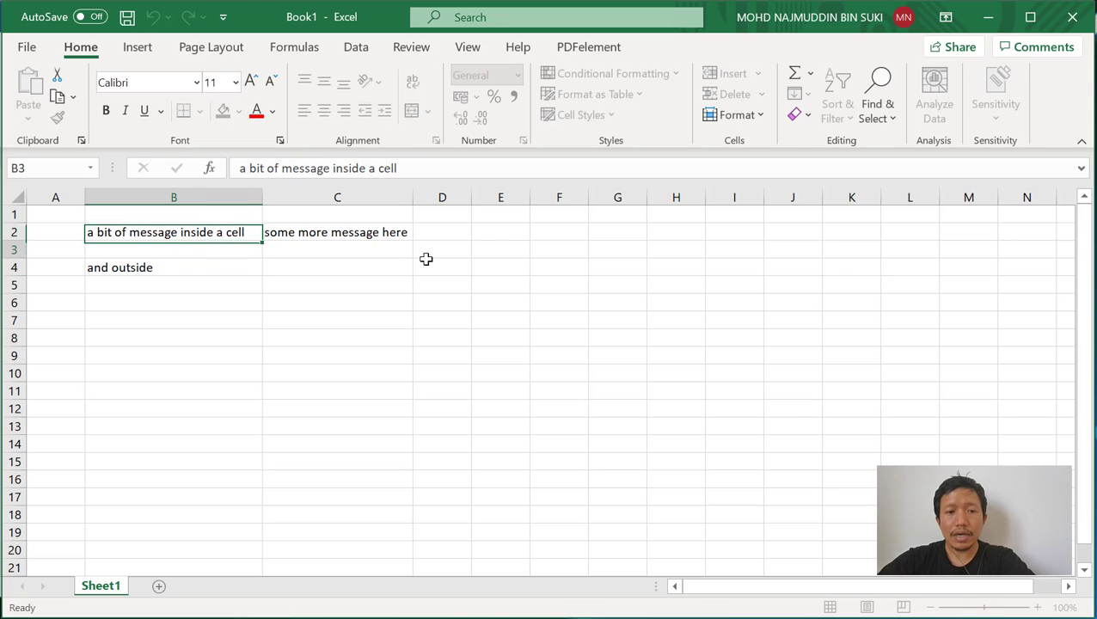
click(390, 303)
Copy the words "and outside" from inside cell B4 and paste them before "a cell" in cell B2's text
click(184, 268)
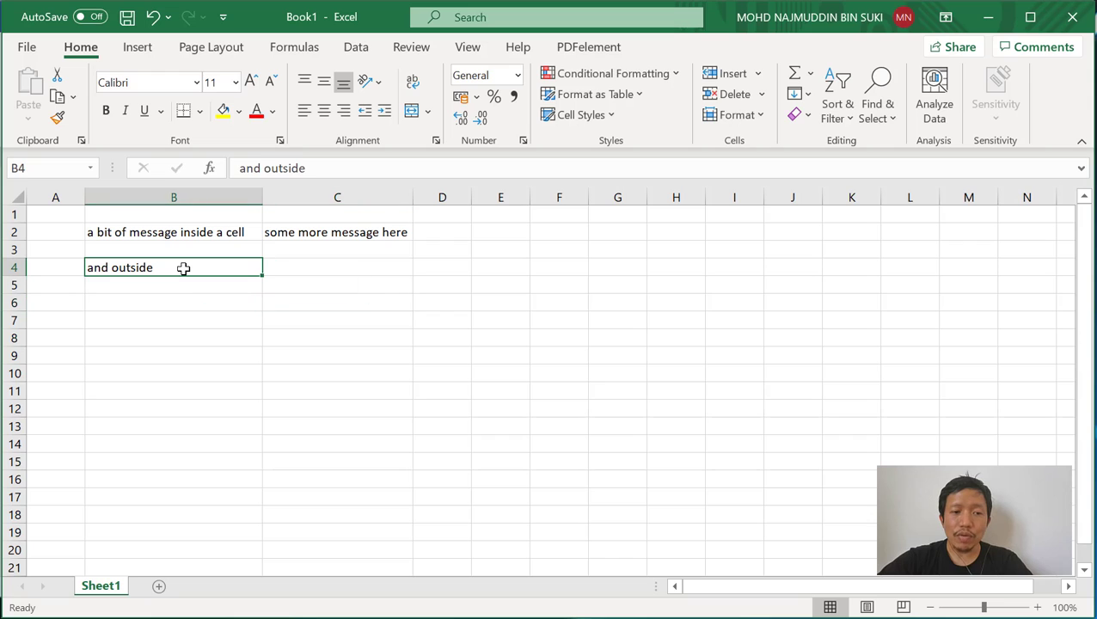
double_click(183, 269)
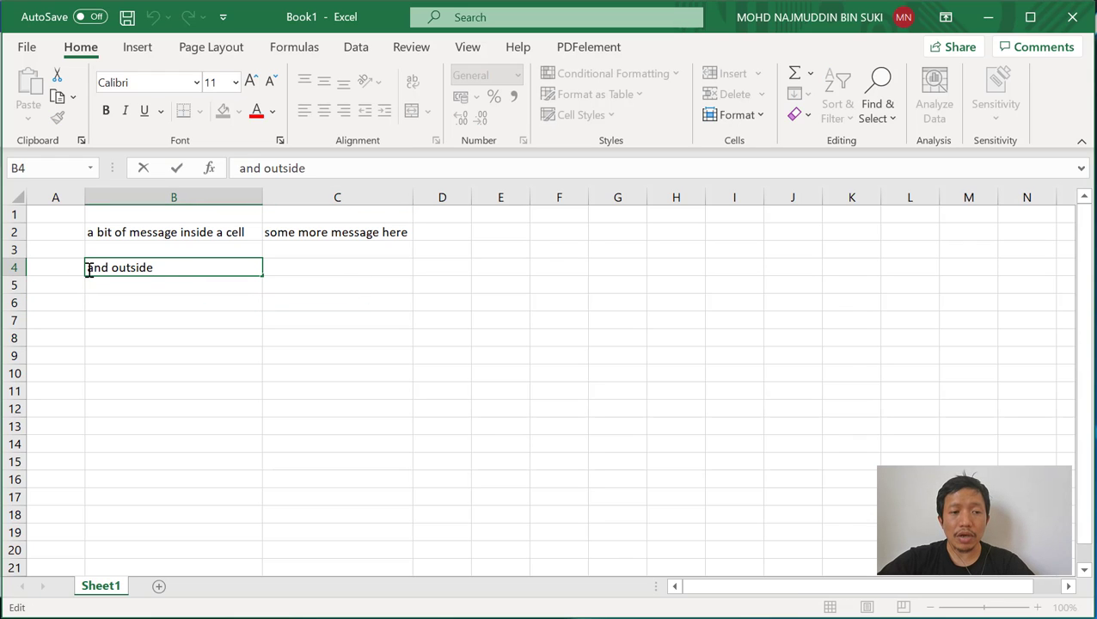
shift+click(88, 270)
click(340, 378)
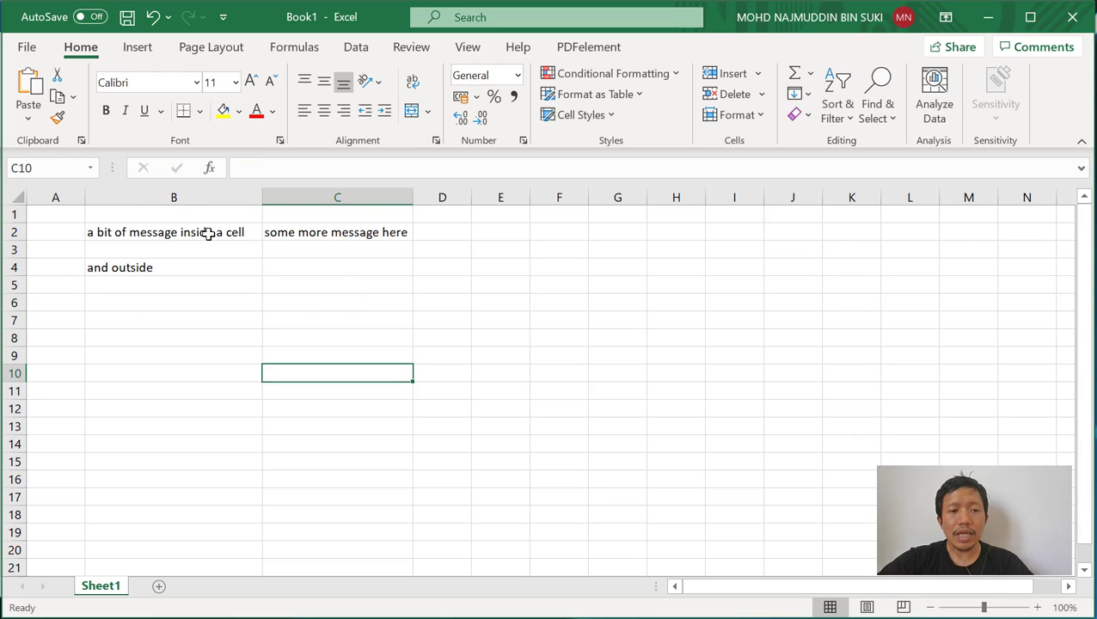
click(211, 232)
click(370, 169)
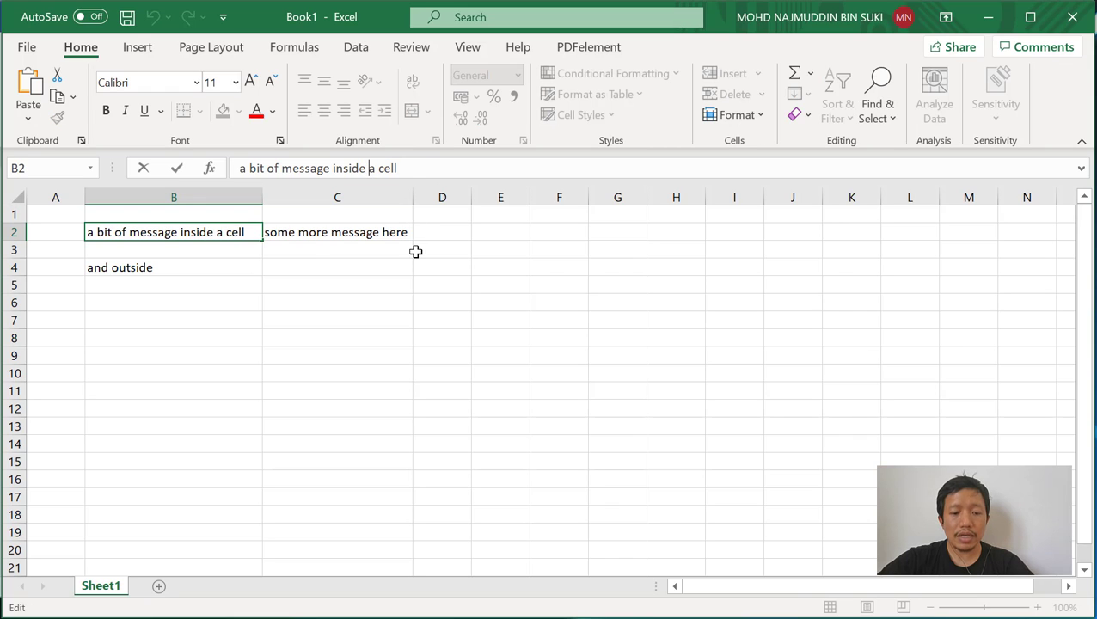
key(ctrl+v)
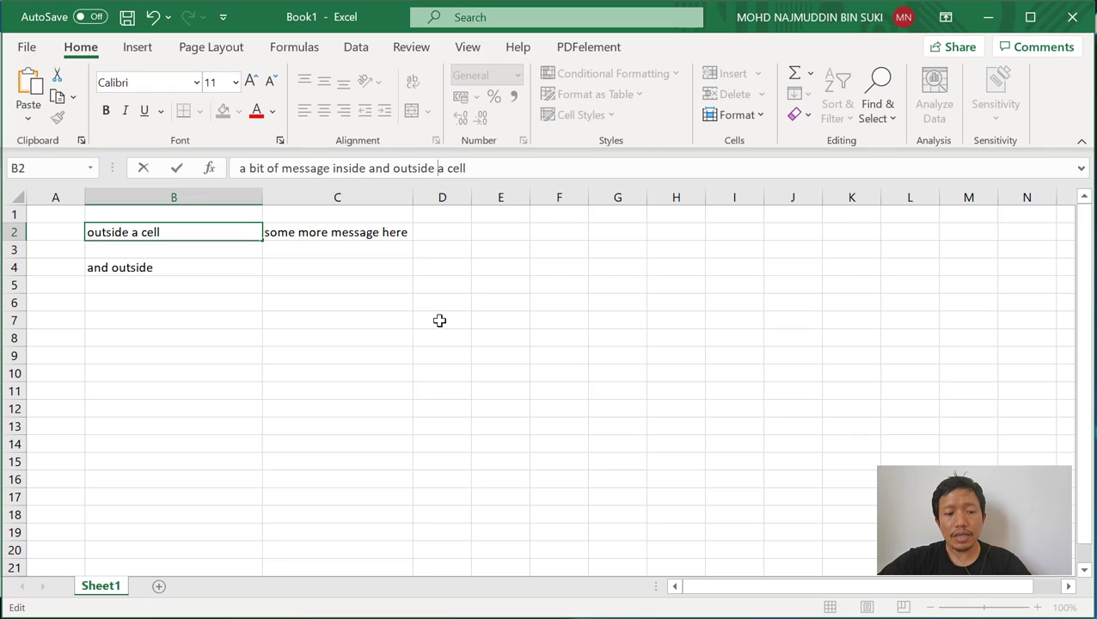
Undo the edit that added the copied words to cell B2's text
key(ctrl+z)
key(ctrl+y)
key(ctrl+z)
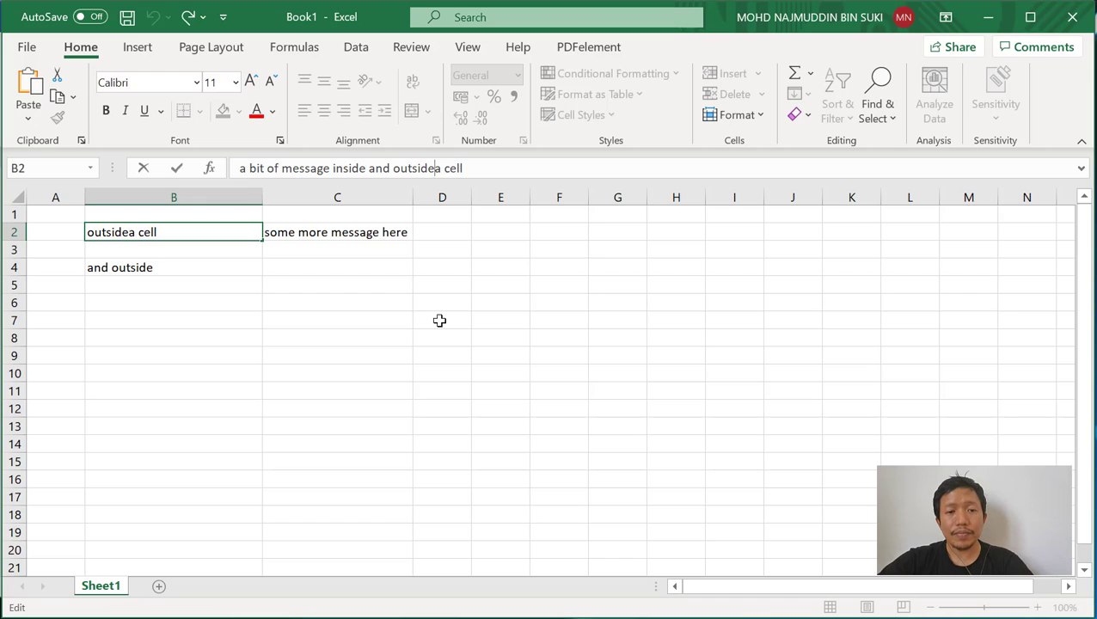
key(BackSpace)
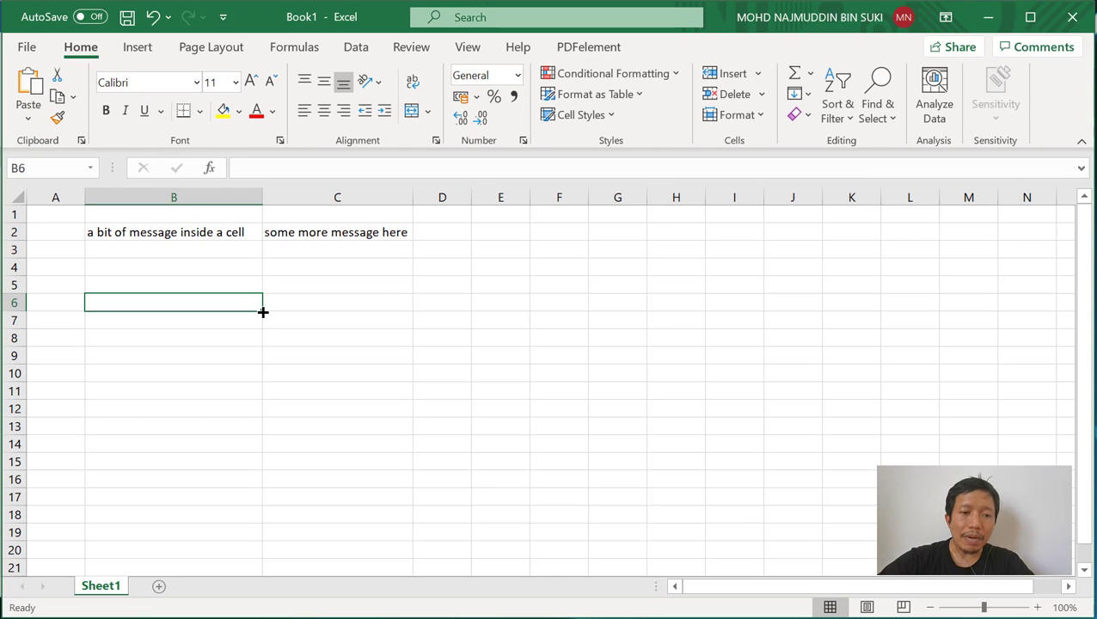
Fill cell B2's text down through cell B12 with the fill handle and undo the fill
click(317, 350)
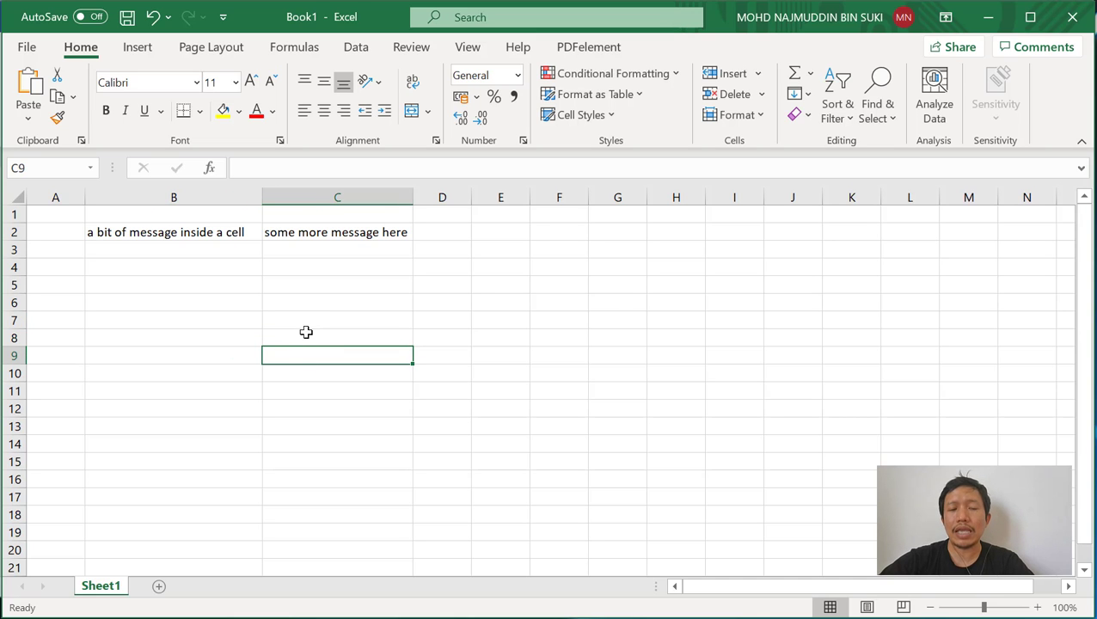
click(191, 234)
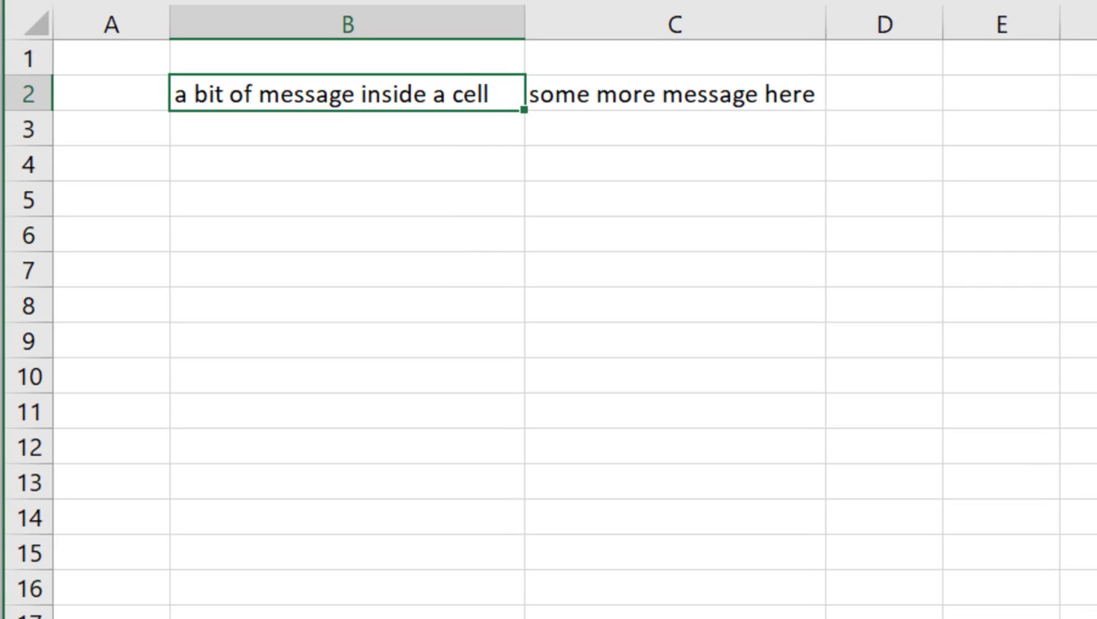
click(225, 449)
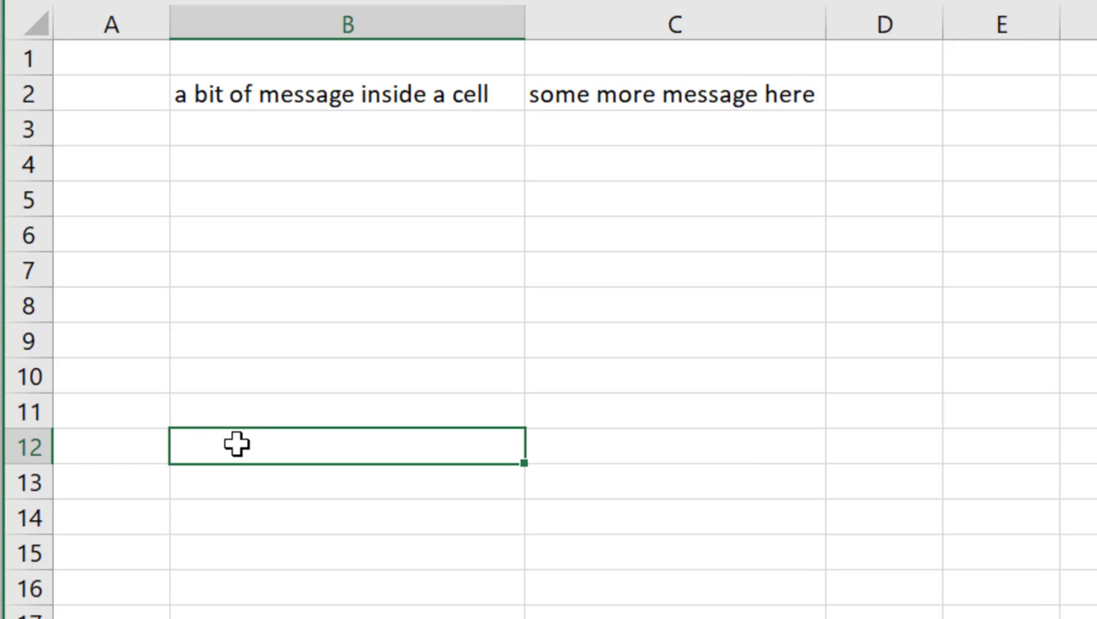
click(386, 107)
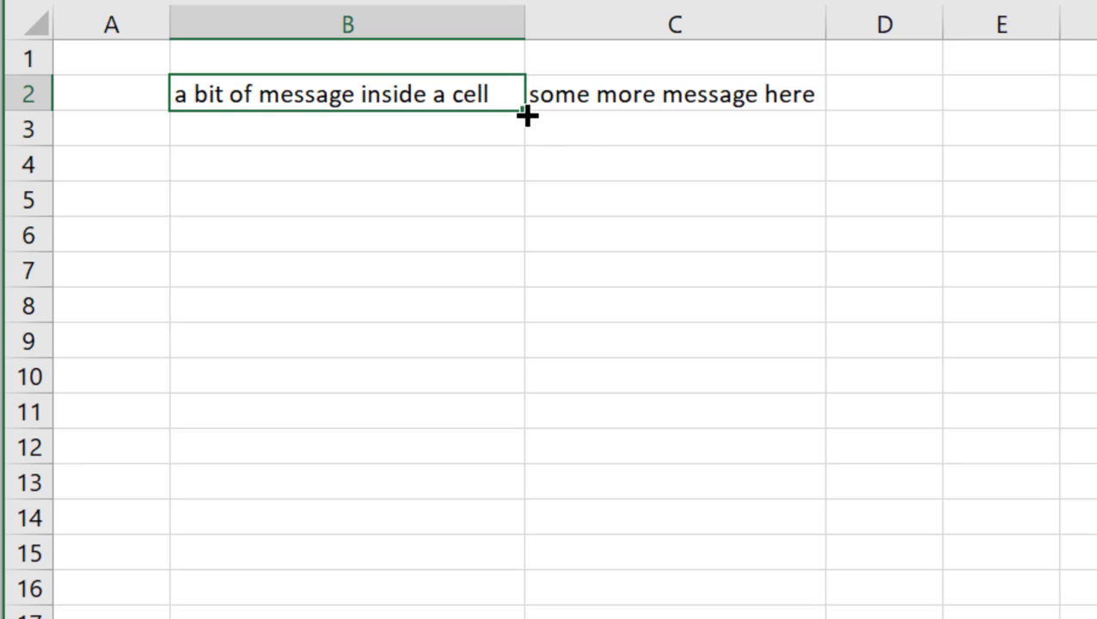
drag(527, 116, 501, 467)
click(698, 595)
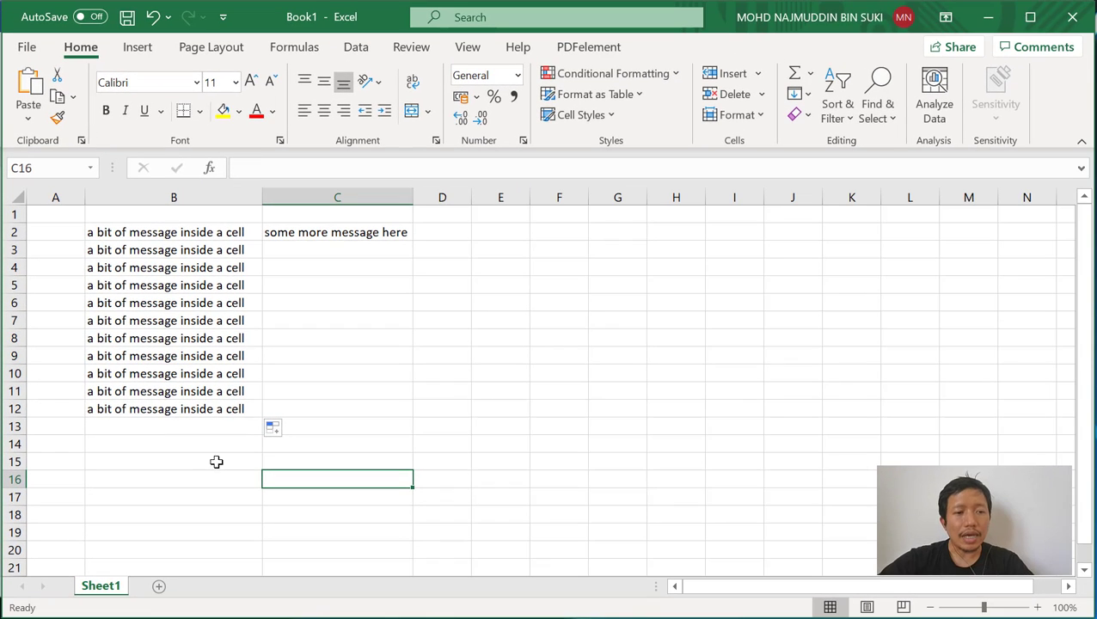
key(ctrl+z)
Copy cell B2, select cells B3 to B12 as the paste destination and cancel the copy
key(ctrl+c)
drag(174, 250, 174, 409)
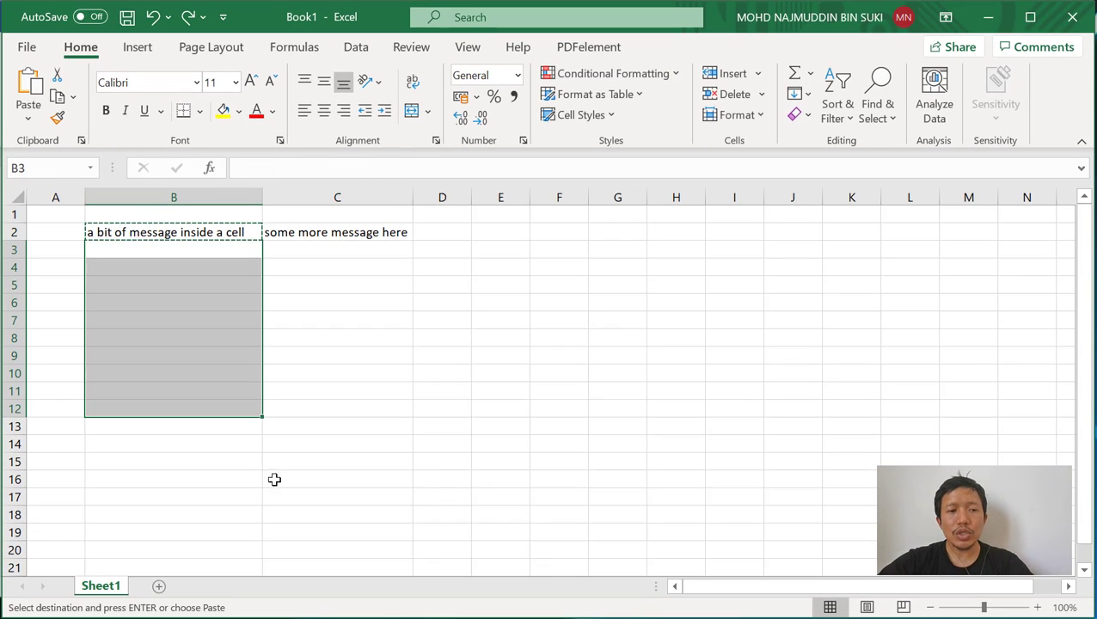
key(Escape)
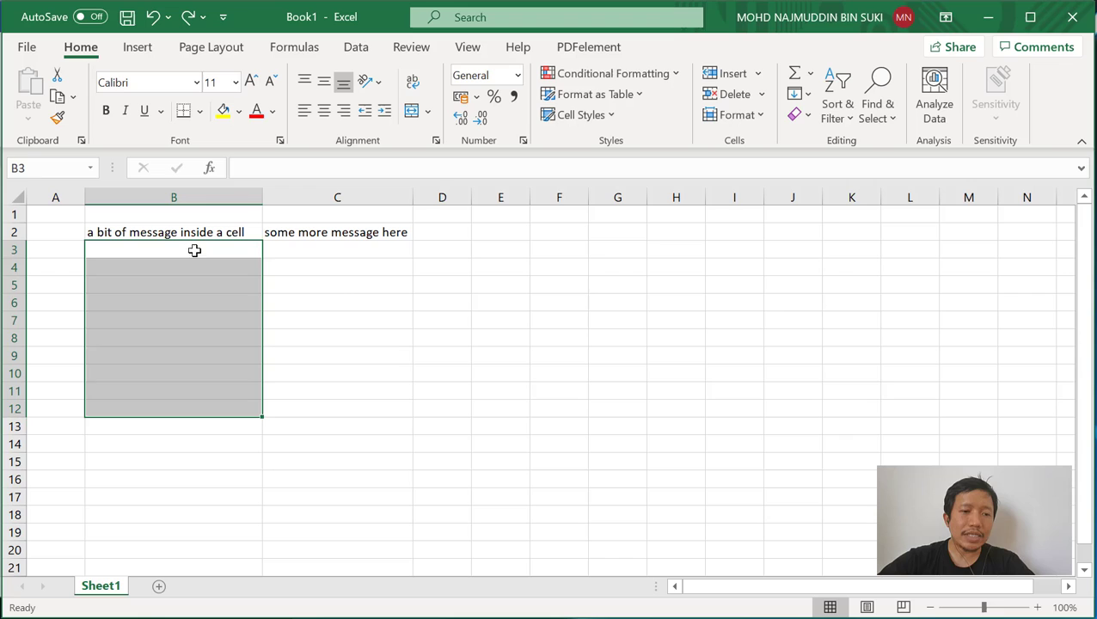
click(340, 264)
Fill cell C2's text across the row through cell K2 and undo the fill
click(198, 232)
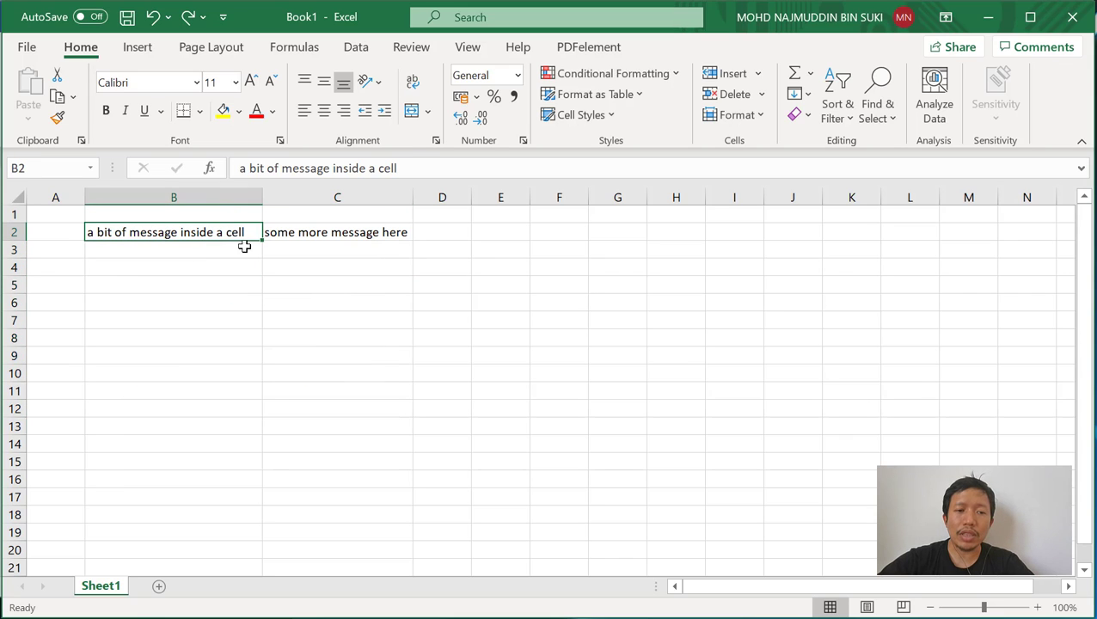
click(347, 230)
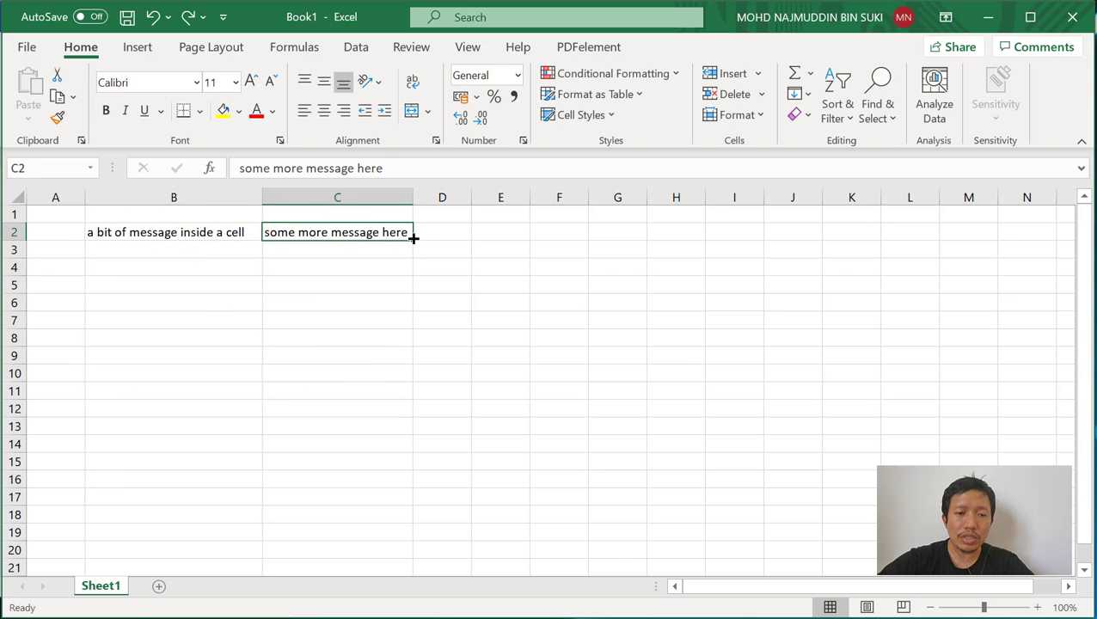
drag(414, 238, 878, 231)
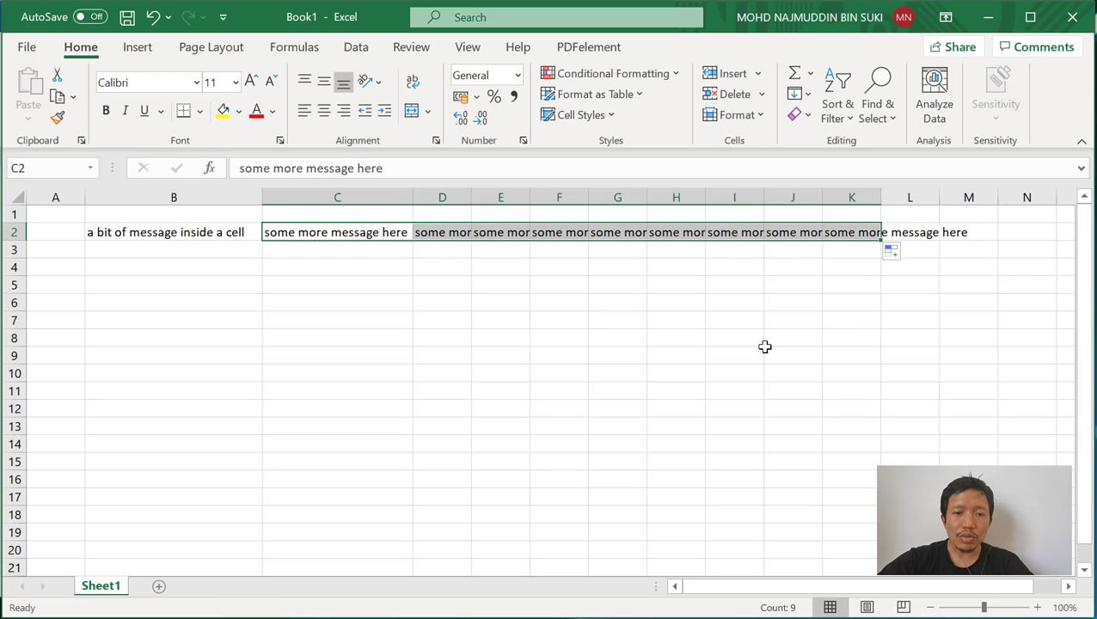
key(ctrl+z)
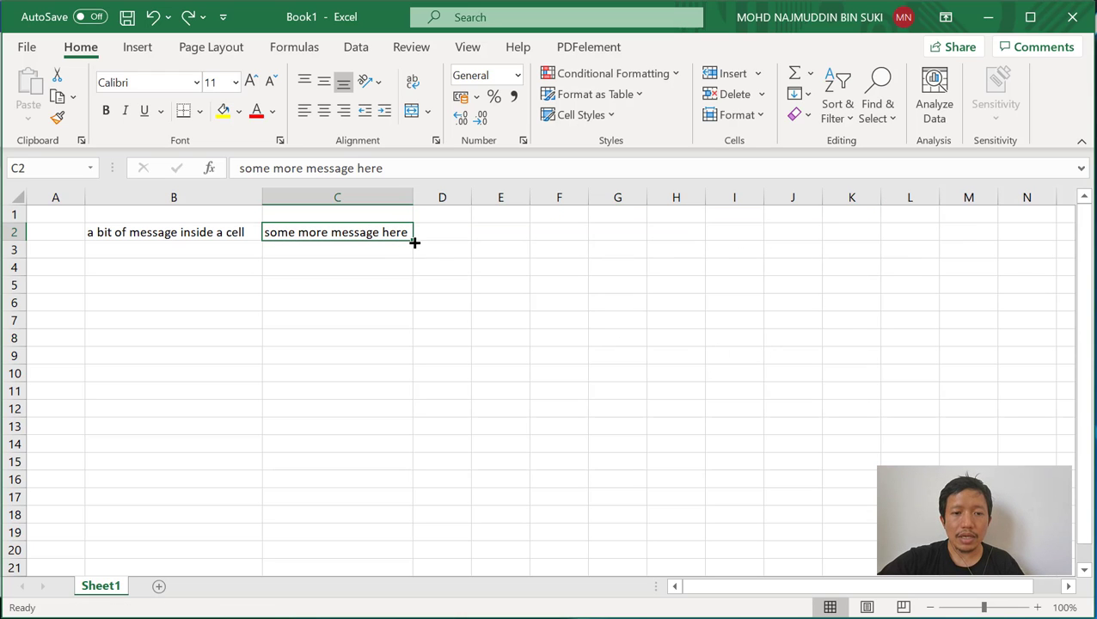
Fill cell C2's text down through cell C12 and clear the contents of cells C2 to C11
drag(414, 243, 413, 409)
click(569, 361)
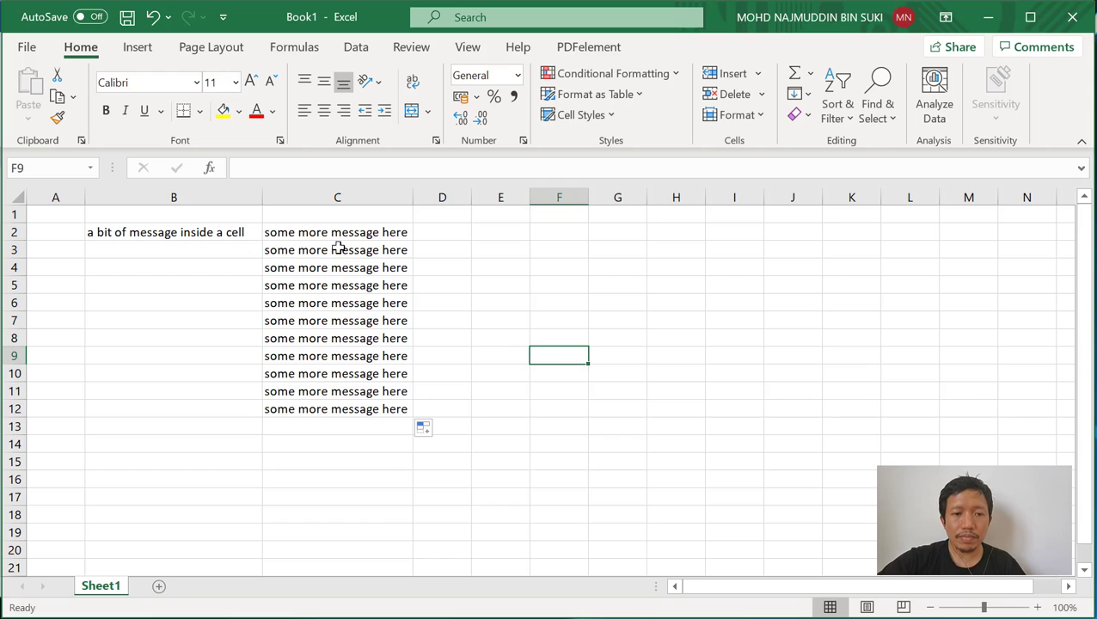
drag(344, 232, 348, 391)
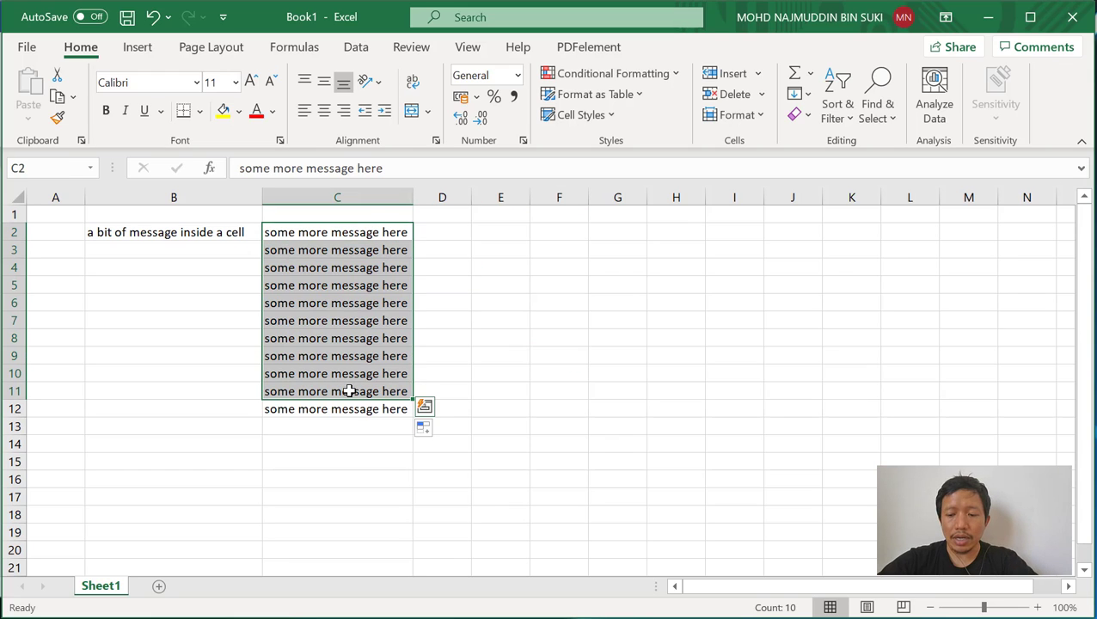
key(Delete)
click(478, 361)
Fill cell C12's text leftward into column B and undo the fill
click(383, 411)
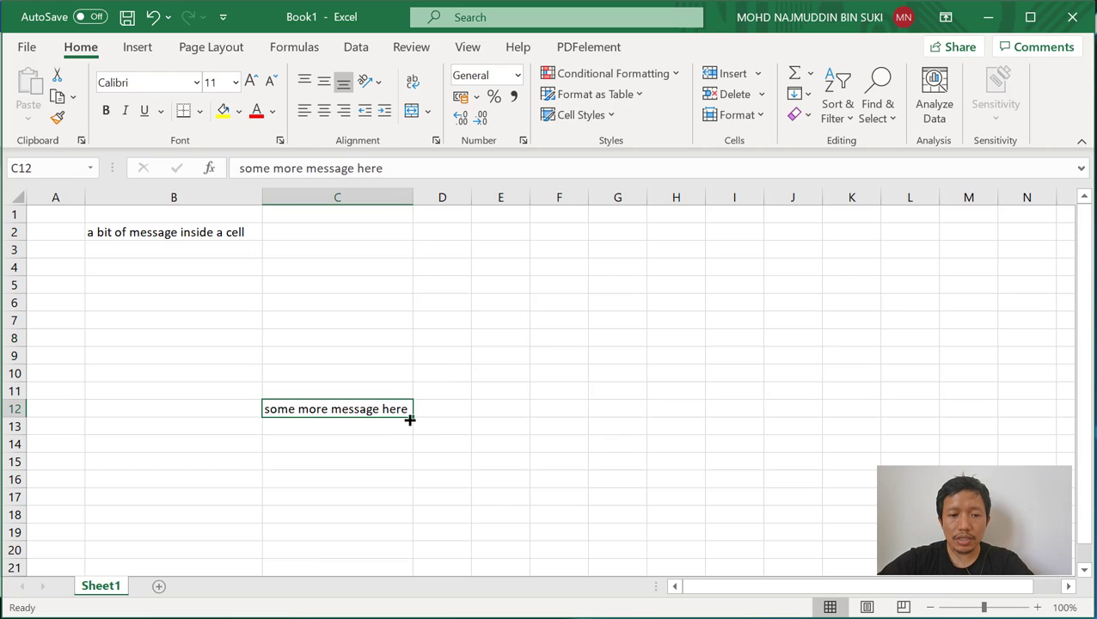
drag(409, 419, 101, 418)
key(ctrl+z)
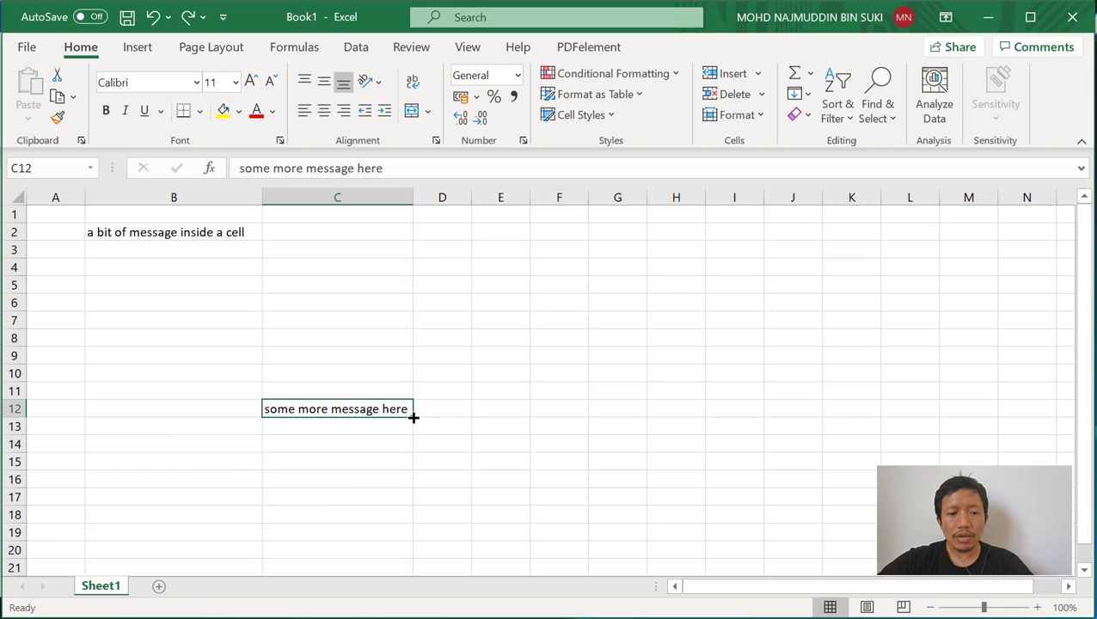
Fill cell C12's text upward through cell C2 and clear the contents of cells C3 to C12
drag(414, 418, 362, 408)
key(Delete)
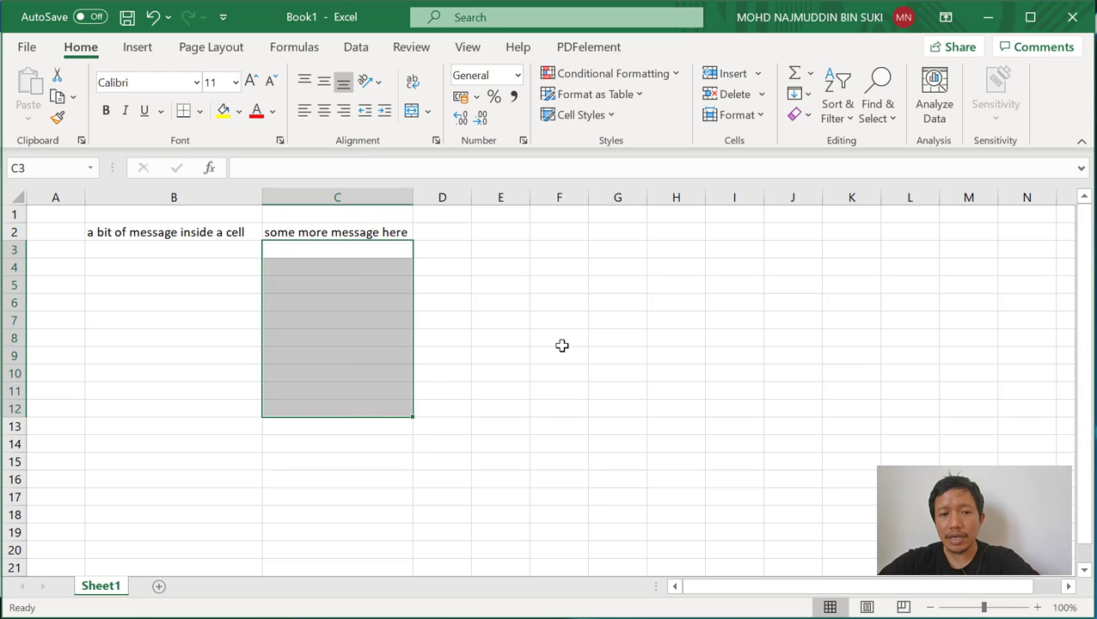
click(542, 359)
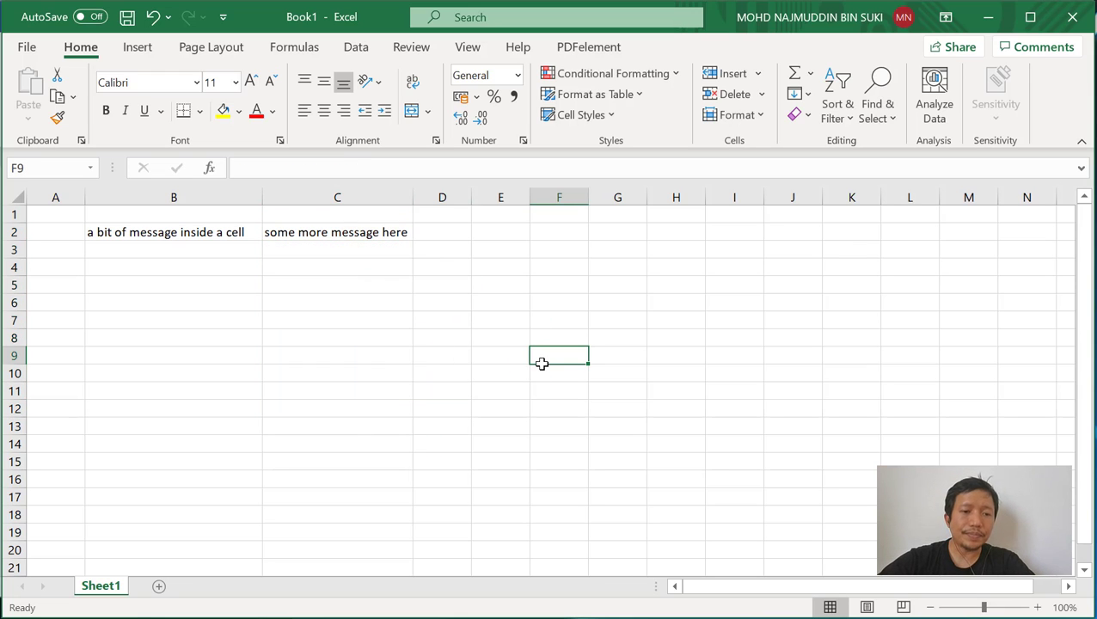
Copy cell C2 and select cells B4, C5, D6, E7, F8, G9, H10, I11, G11, F10, E9, D10, C9, C7, B8 and B6 together
click(386, 320)
click(398, 240)
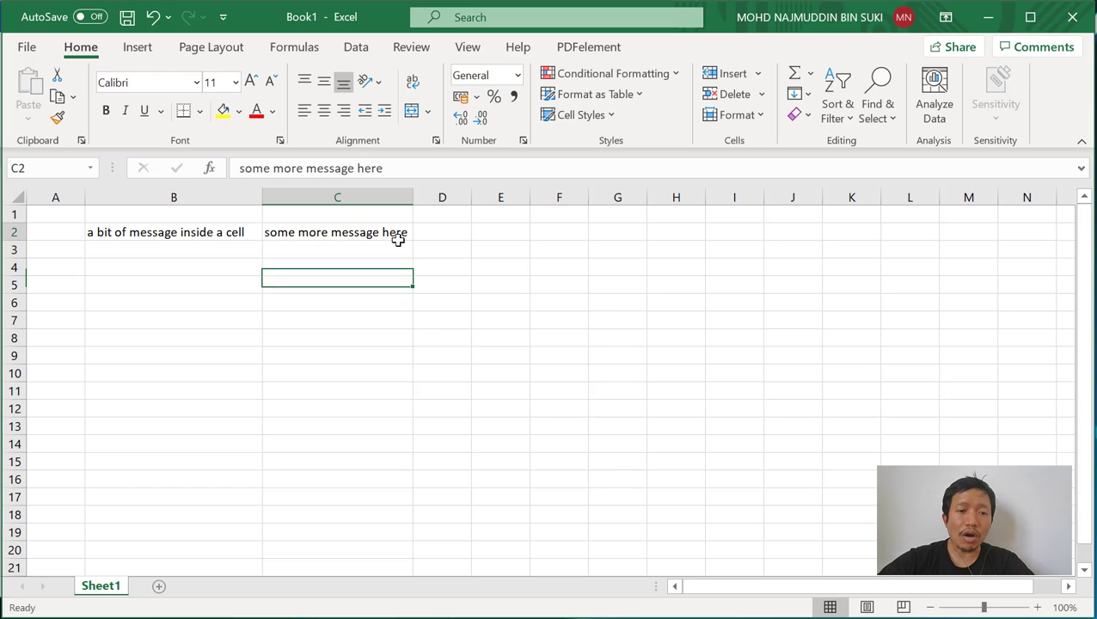
key(ctrl+c)
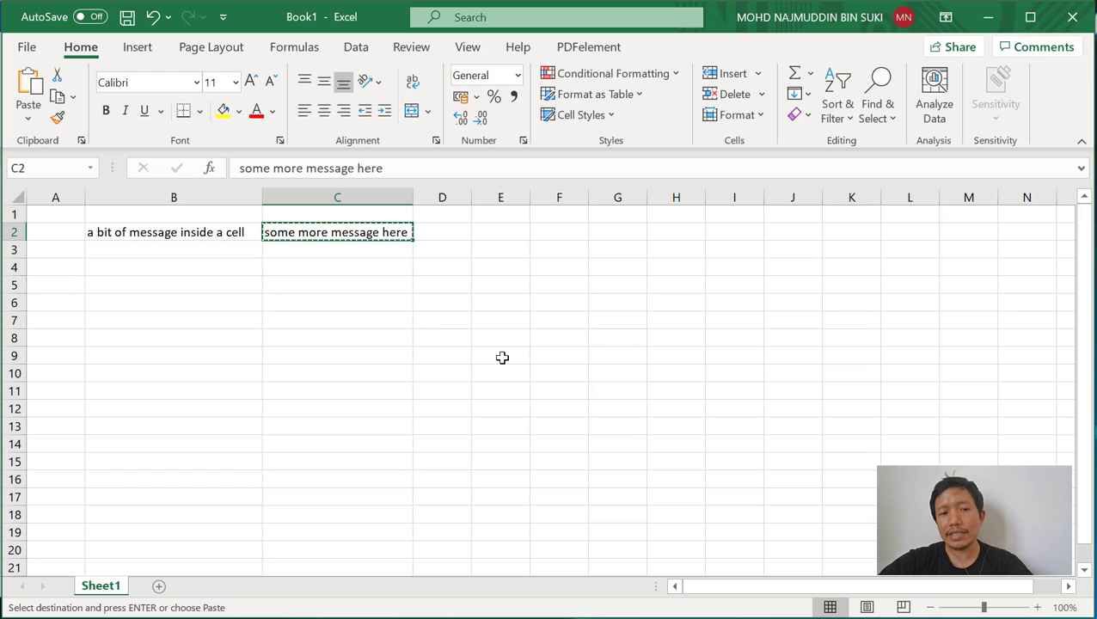
click(171, 266)
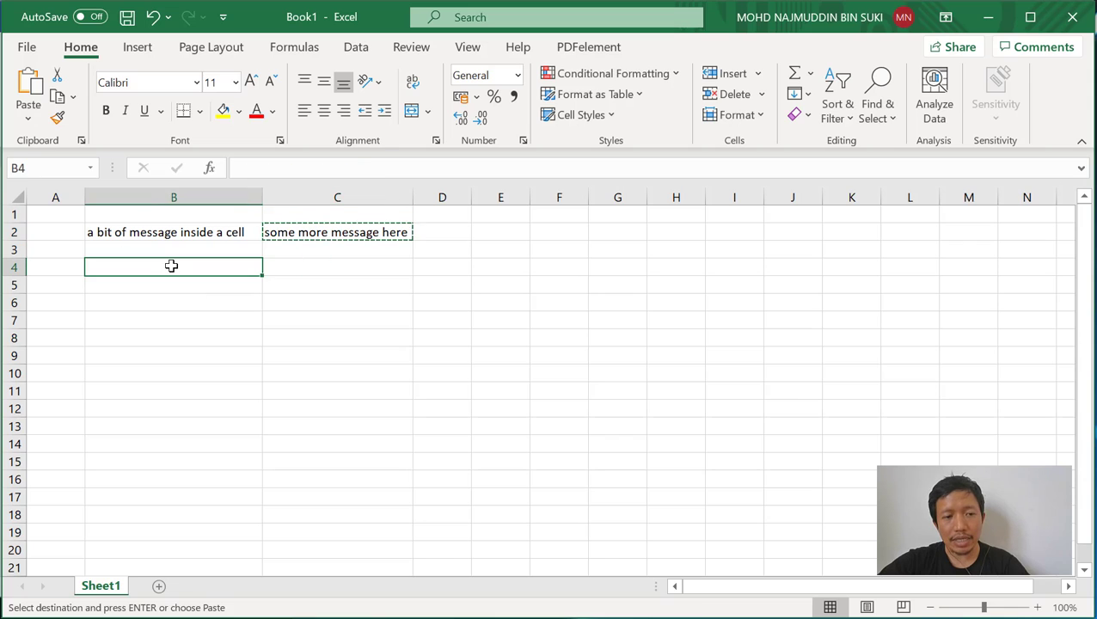
ctrl+click(341, 283)
ctrl+click(457, 298)
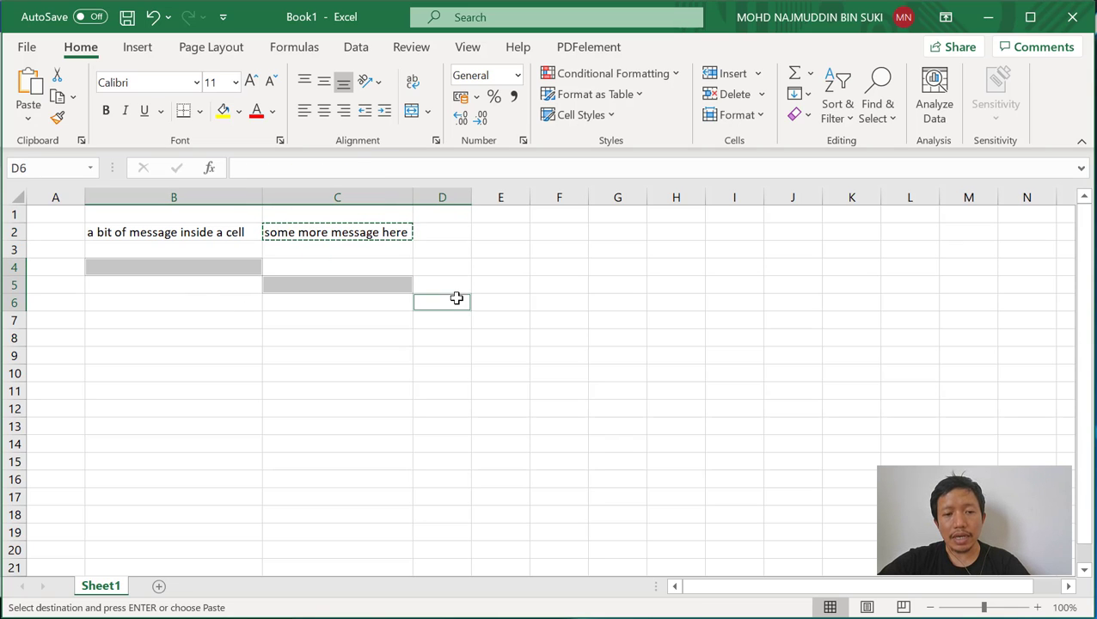
ctrl+click(503, 324)
ctrl+click(574, 341)
ctrl+click(624, 361)
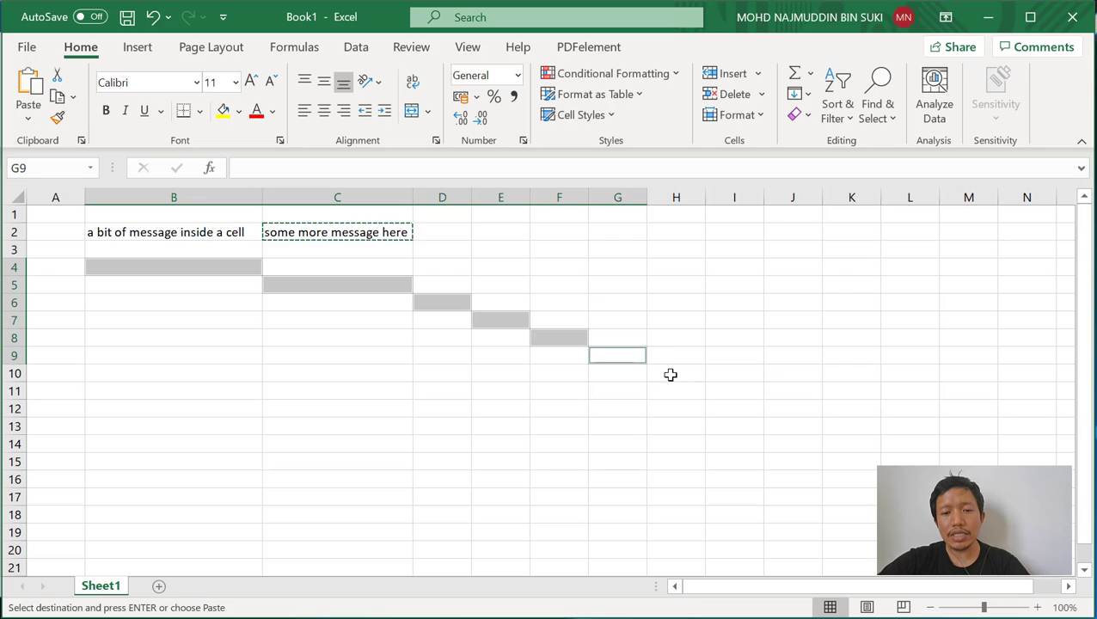
ctrl+click(669, 374)
ctrl+click(735, 396)
ctrl+click(623, 395)
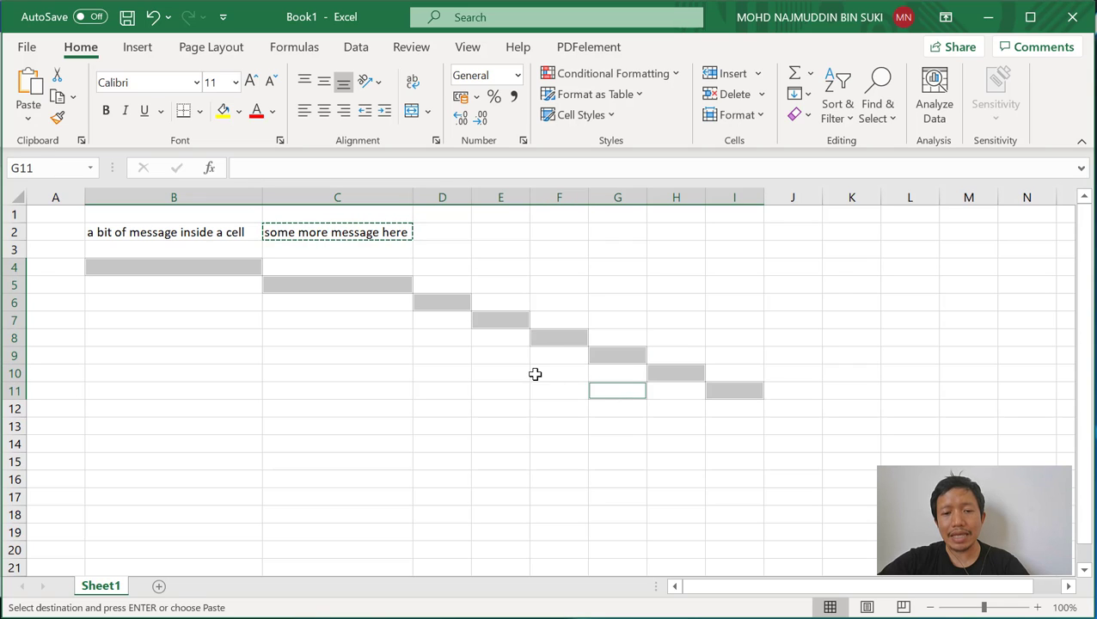
ctrl+click(534, 375)
ctrl+click(490, 361)
ctrl+click(455, 373)
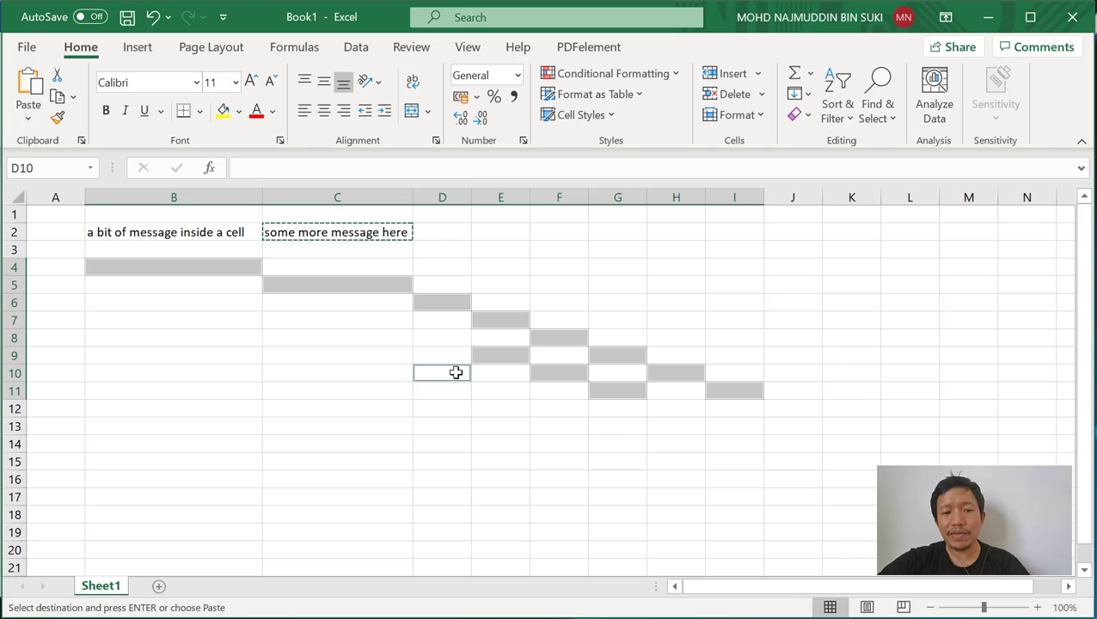
ctrl+click(362, 354)
ctrl+click(369, 323)
ctrl+click(217, 343)
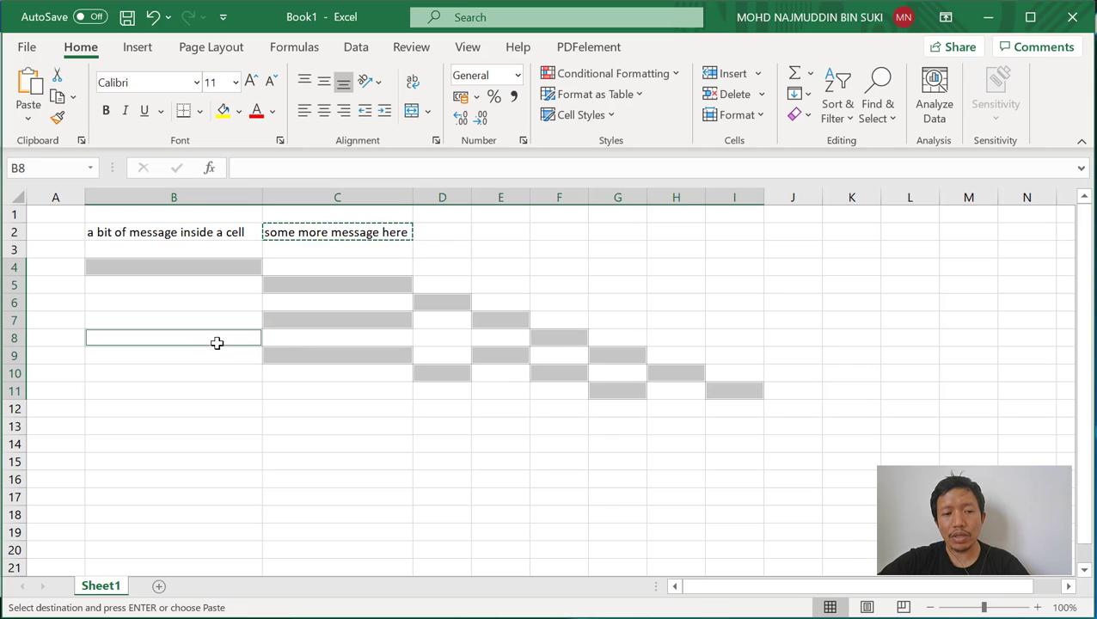
ctrl+click(209, 307)
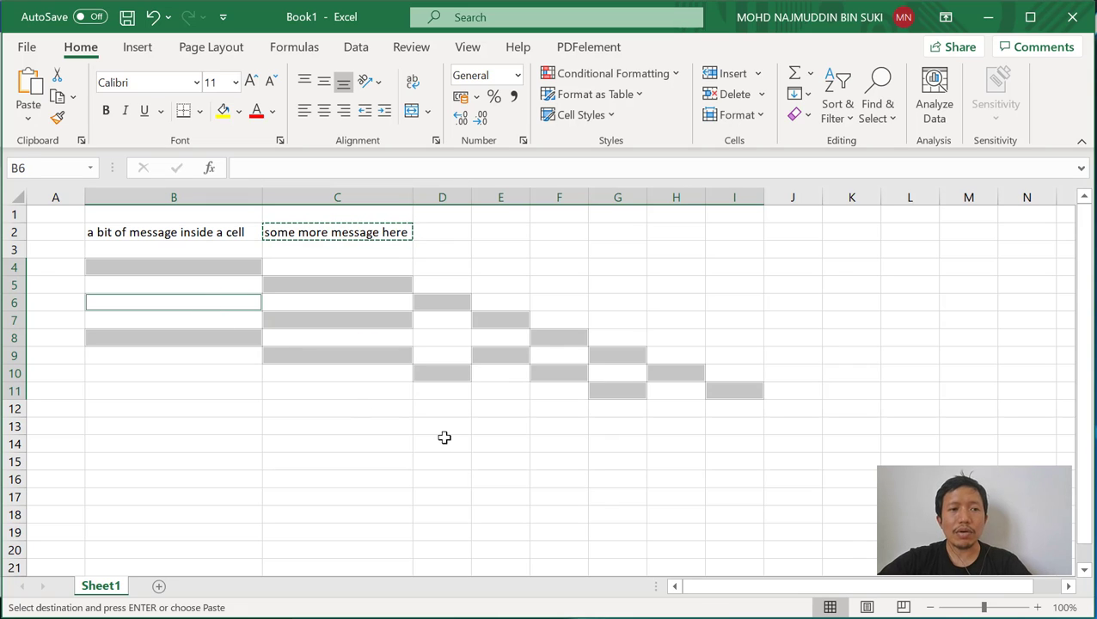
Paste the copied text as values into all the selected scattered cells, and undo the paste
right_click(356, 280)
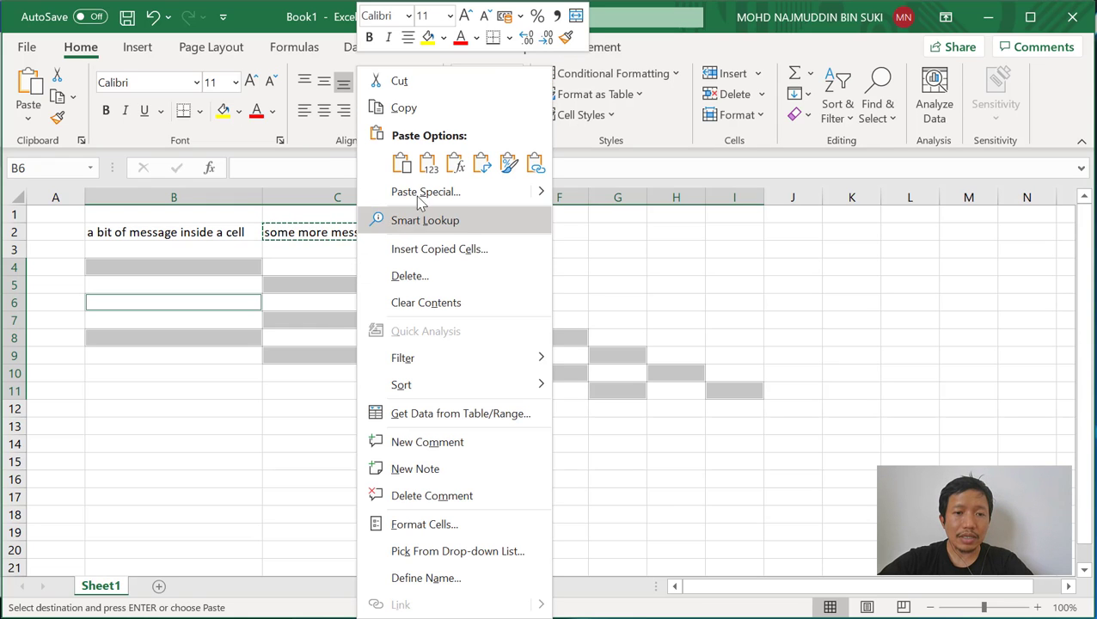
click(429, 164)
click(531, 478)
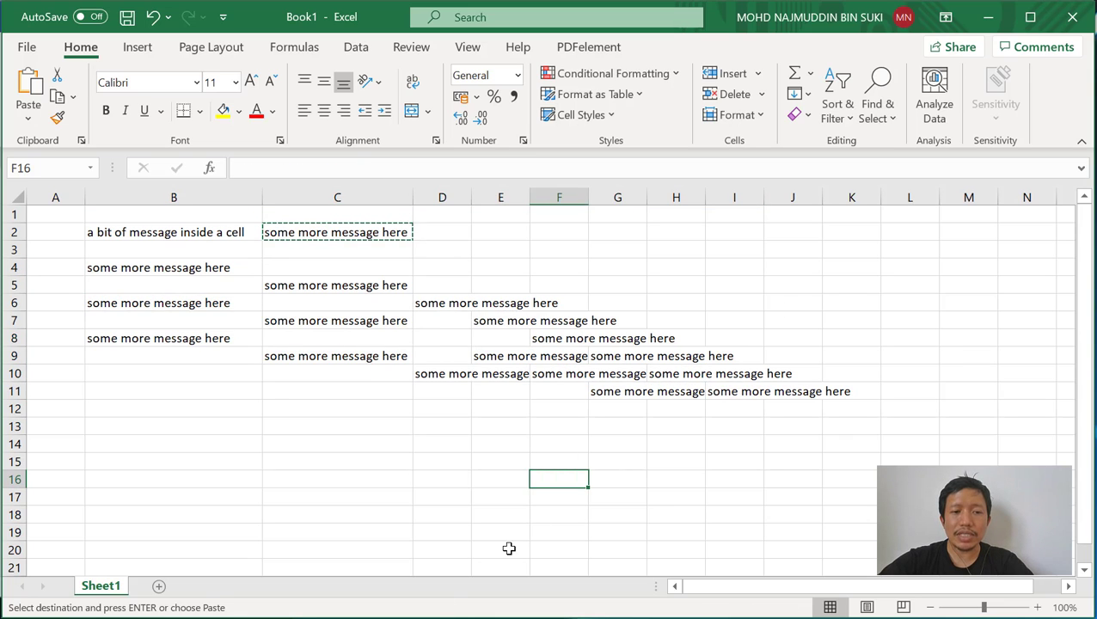
key(ctrl+z)
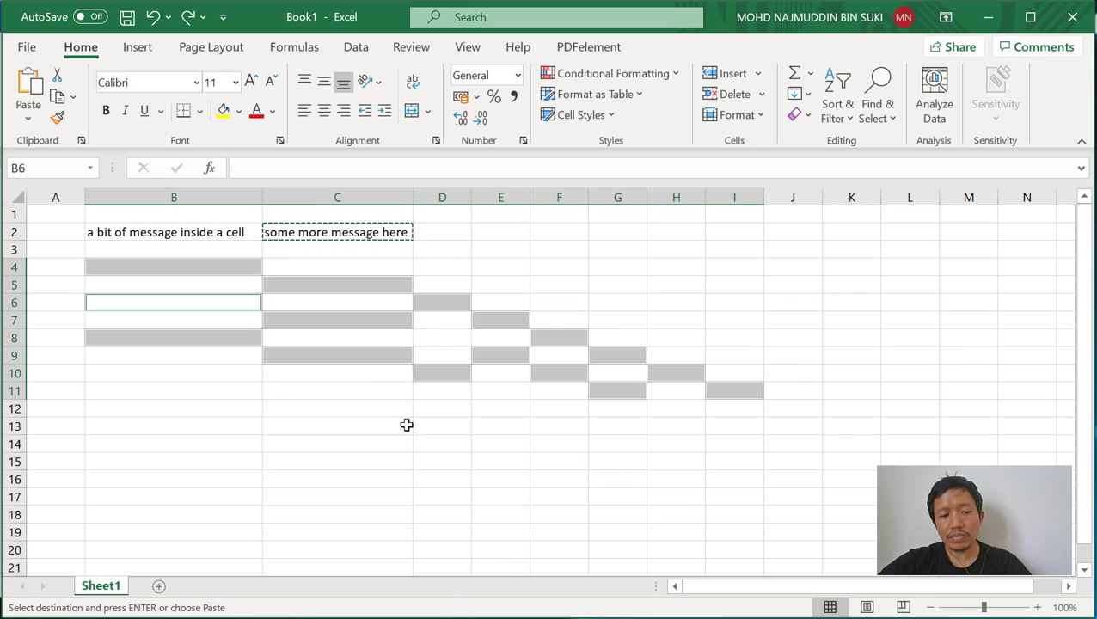
key(Escape)
click(407, 425)
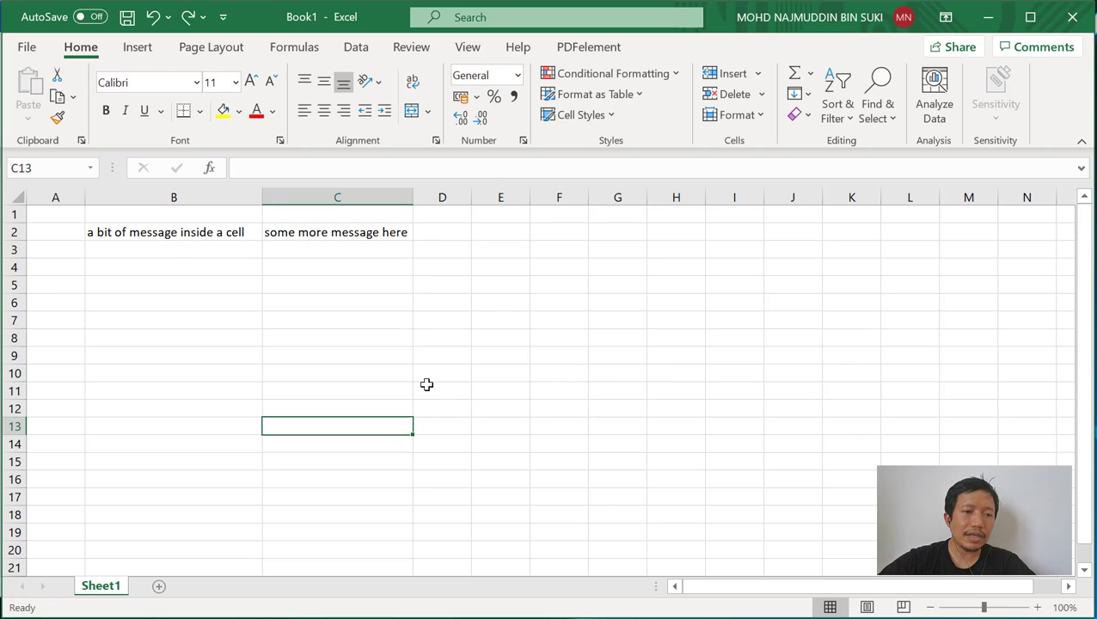
Enter 12 in cell B4 and fill it down through cell B11
click(248, 237)
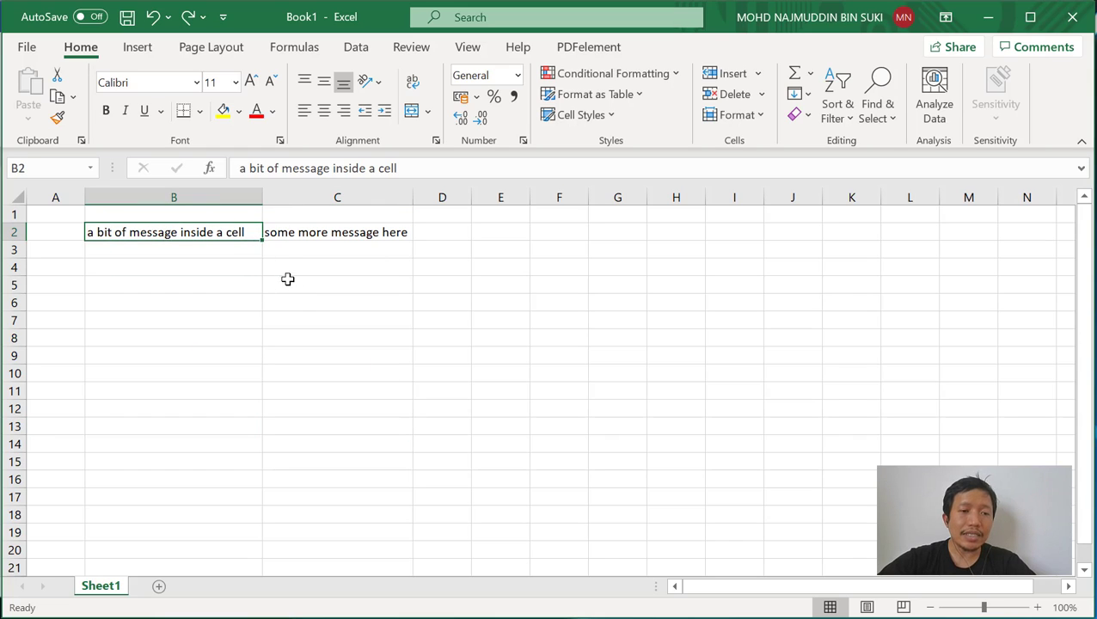
click(215, 270)
text(1)
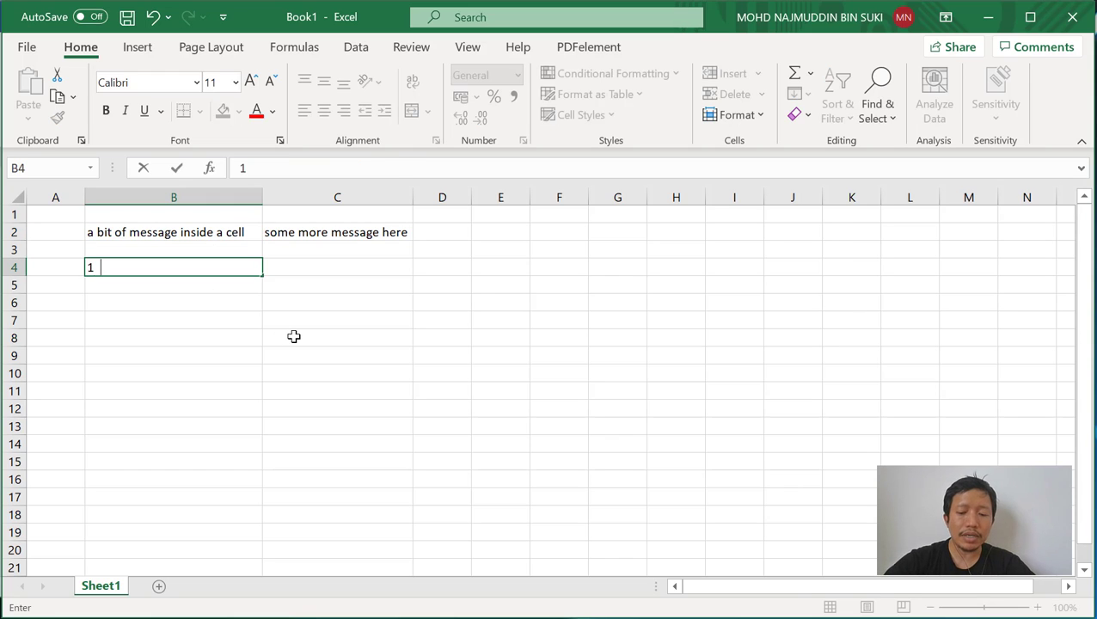
text(2)
key(Return)
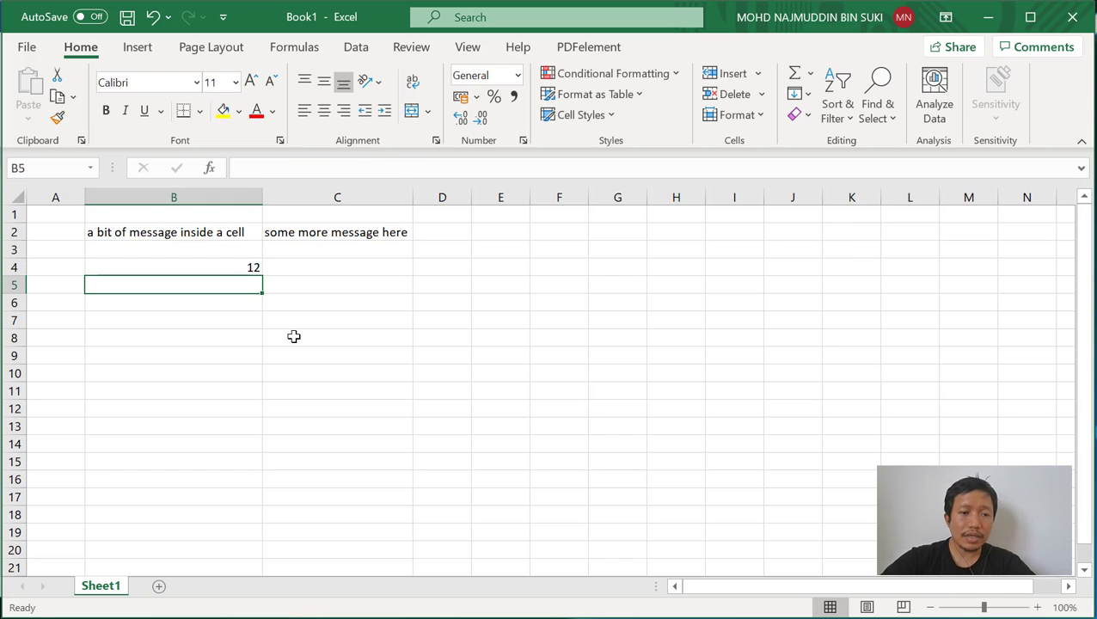
click(248, 270)
drag(263, 276, 269, 399)
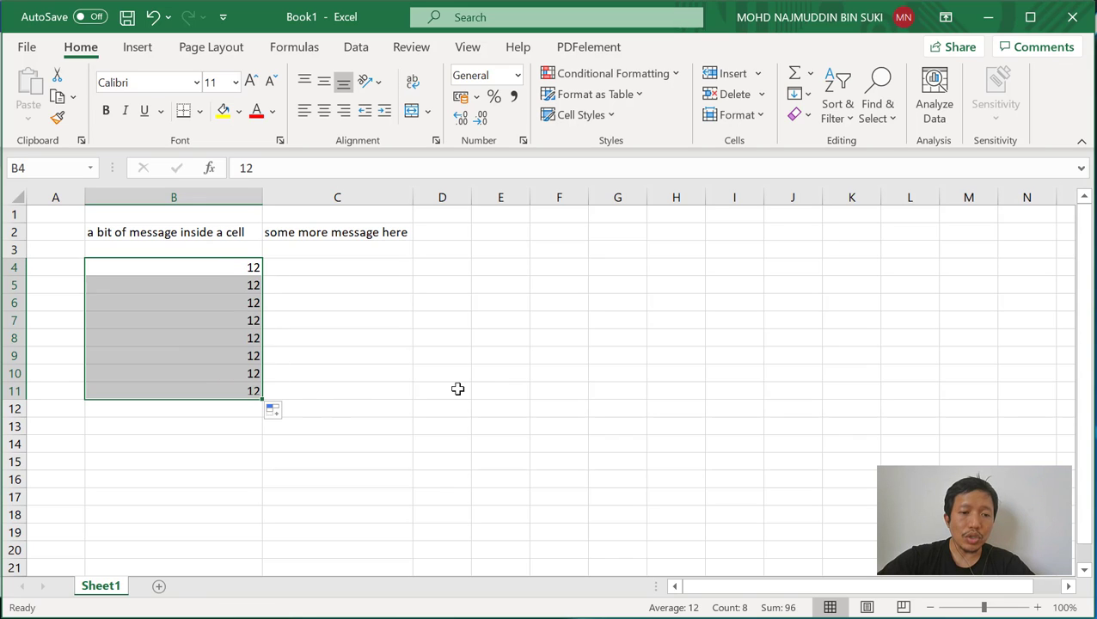
Clear the contents of cells B4 to B11
click(225, 271)
shift+click(241, 391)
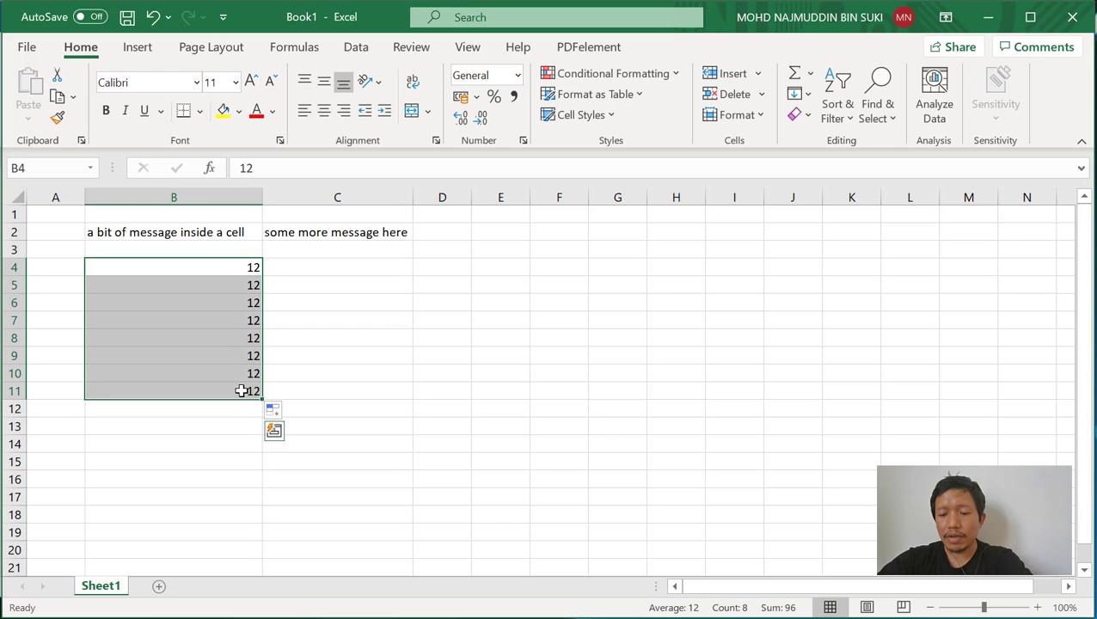
key(Delete)
Enter 12 in cell D4 and 13 in cell D5
click(439, 269)
text(12)
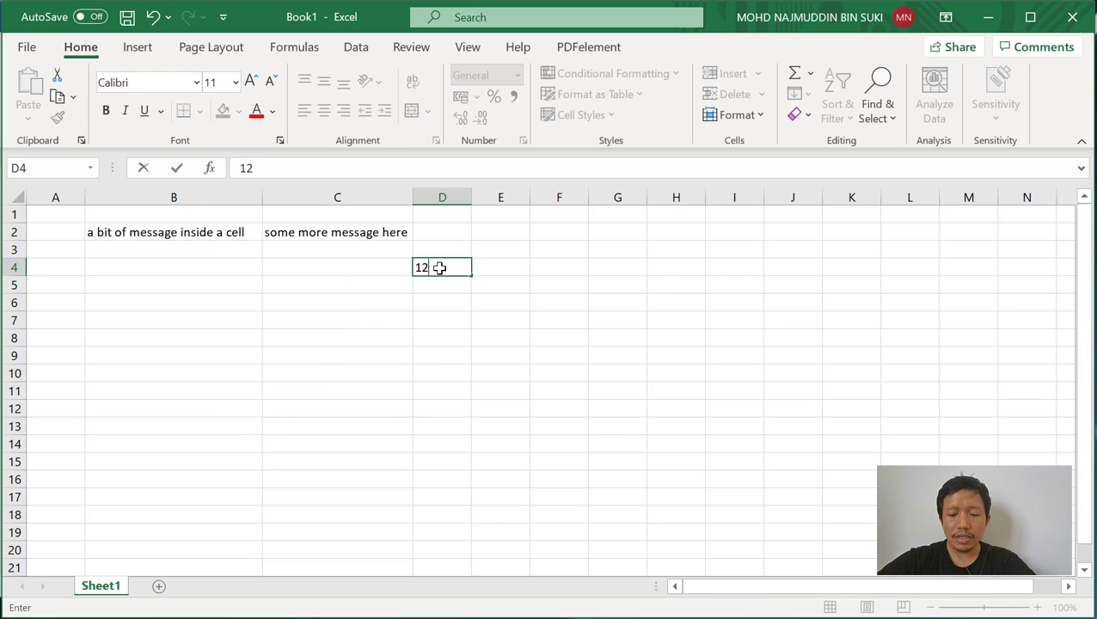
text(\)
key(BackSpace)
key(Return)
text(13)
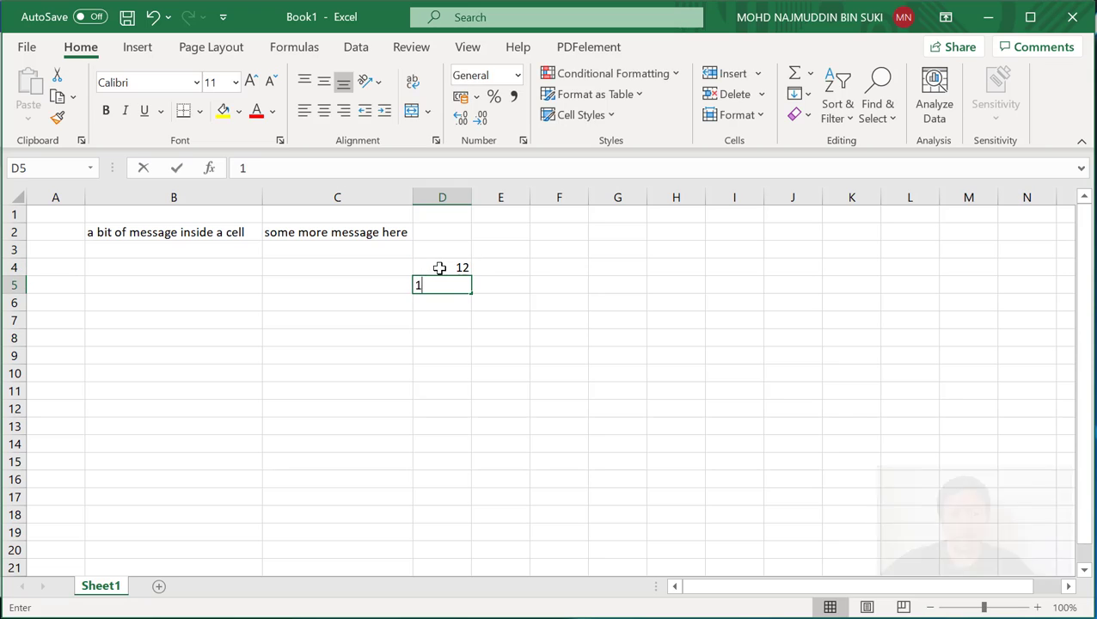
Enter 23 in cell E4 and 24 in cell E5
click(513, 271)
text(23)
key(Return)
text(24)
key(Return)
Enter 34 in cell F4 and 36 in cell F5
key(Up)
key(Up)
key(Right)
text(34)
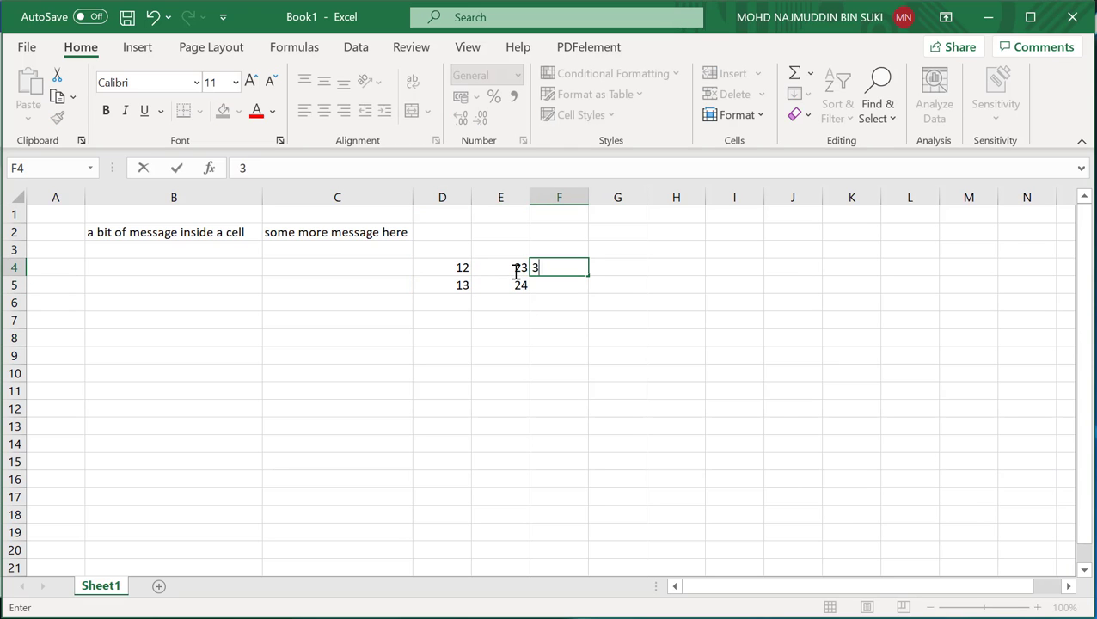
key(Return)
text(36)
key(Return)
Insert an automatic Sum of D4:D5 in cell D6 and inspect its formula
click(445, 306)
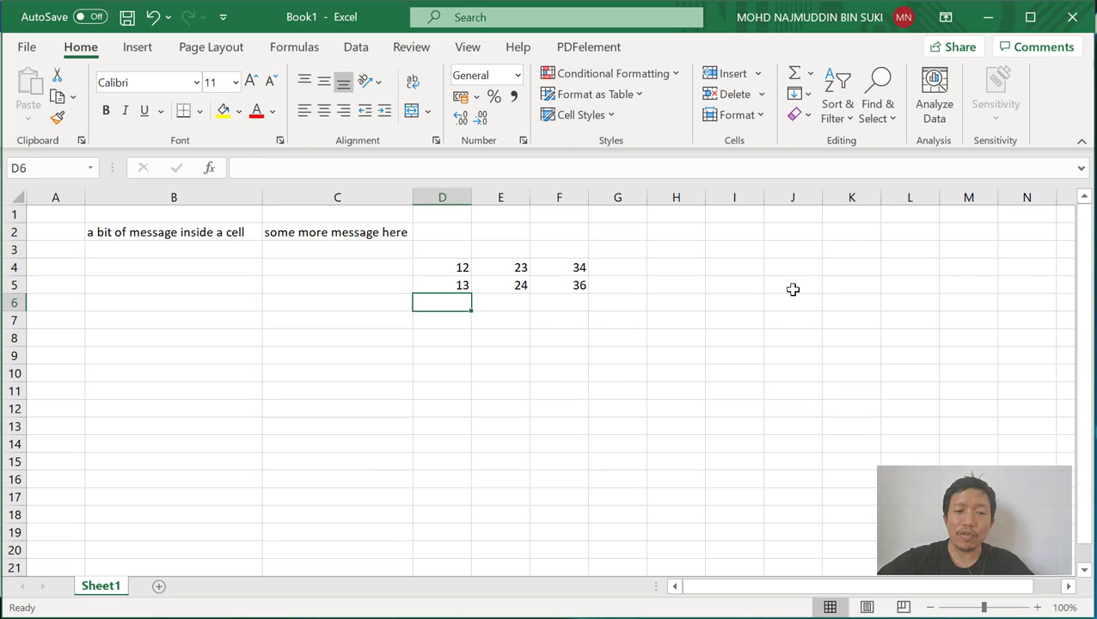
click(810, 74)
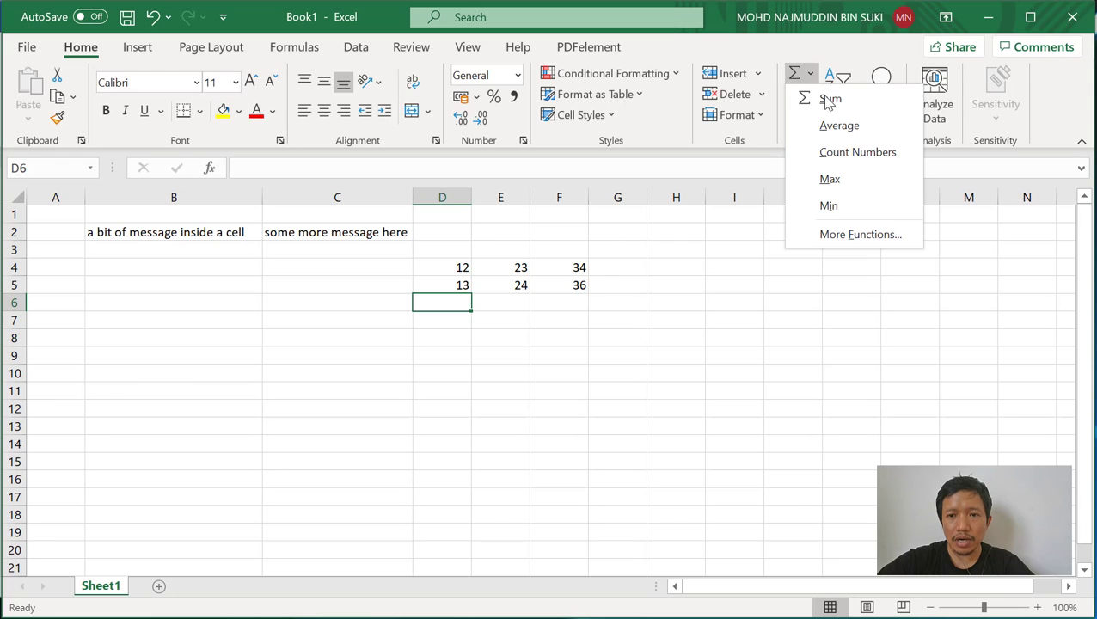
click(827, 97)
key(Return)
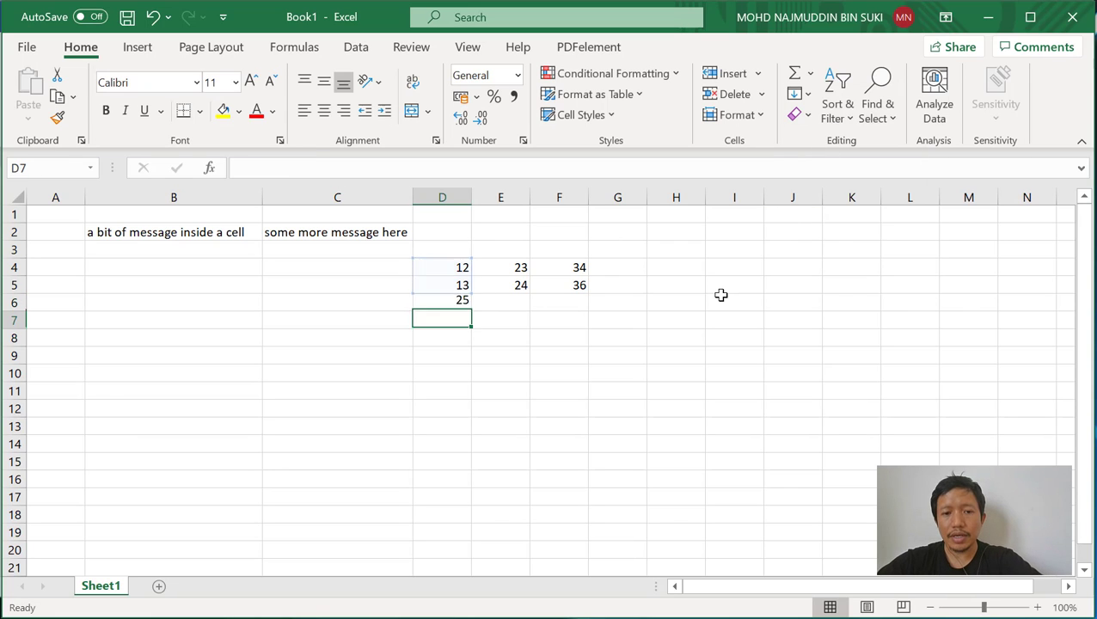
click(456, 304)
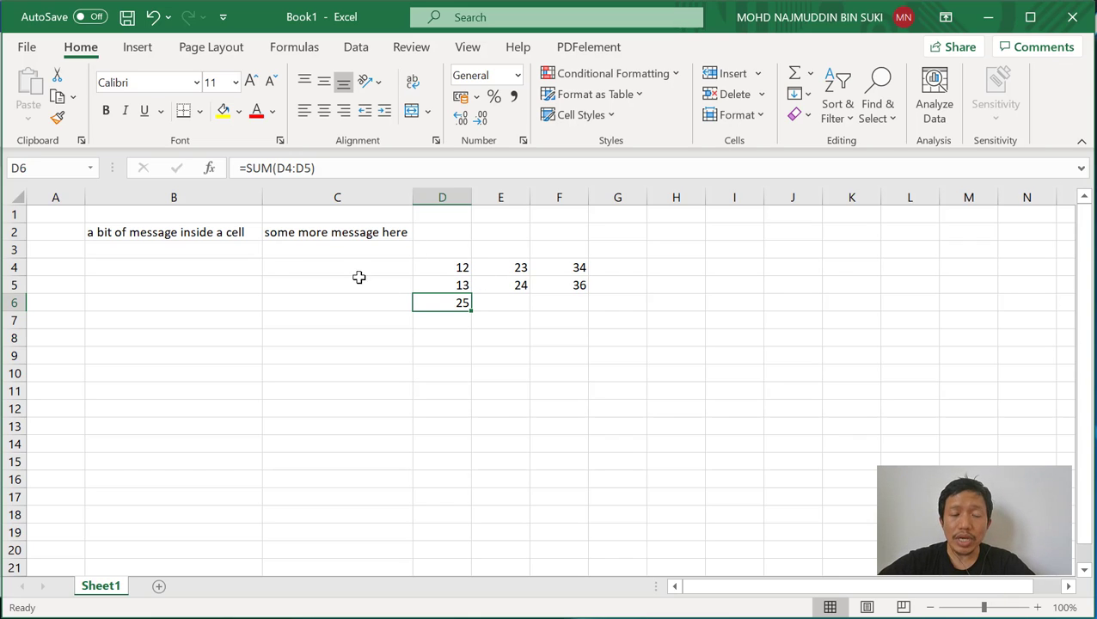
click(476, 331)
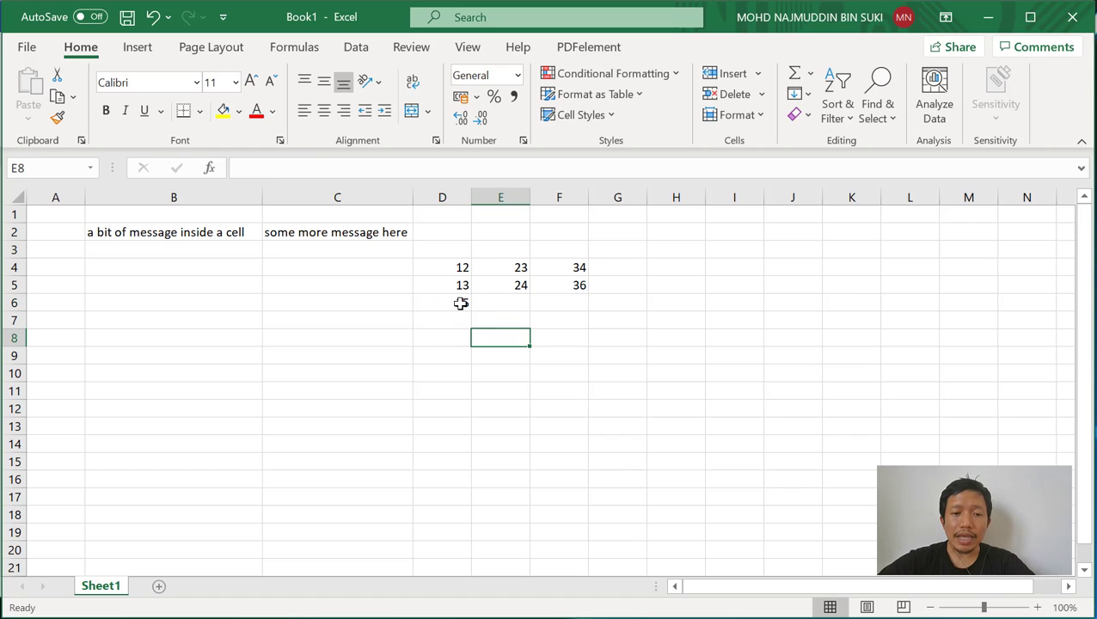
Fill the sum formula from cell D6 across to F6, and check the formulas in E6, F6 and D6
click(461, 302)
drag(474, 311, 597, 308)
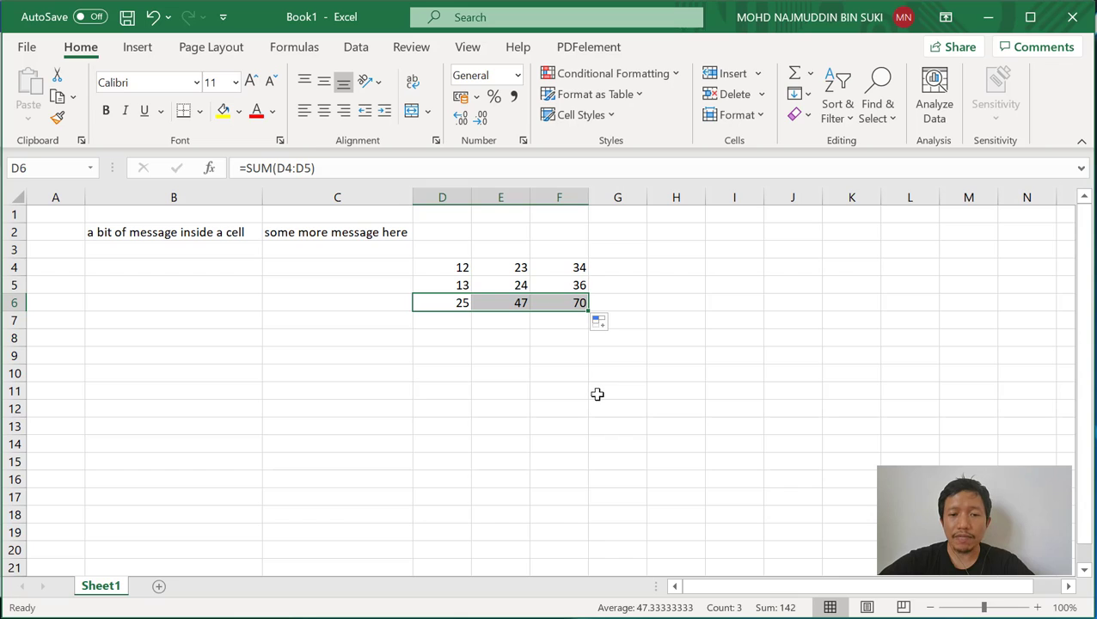
click(597, 393)
click(497, 298)
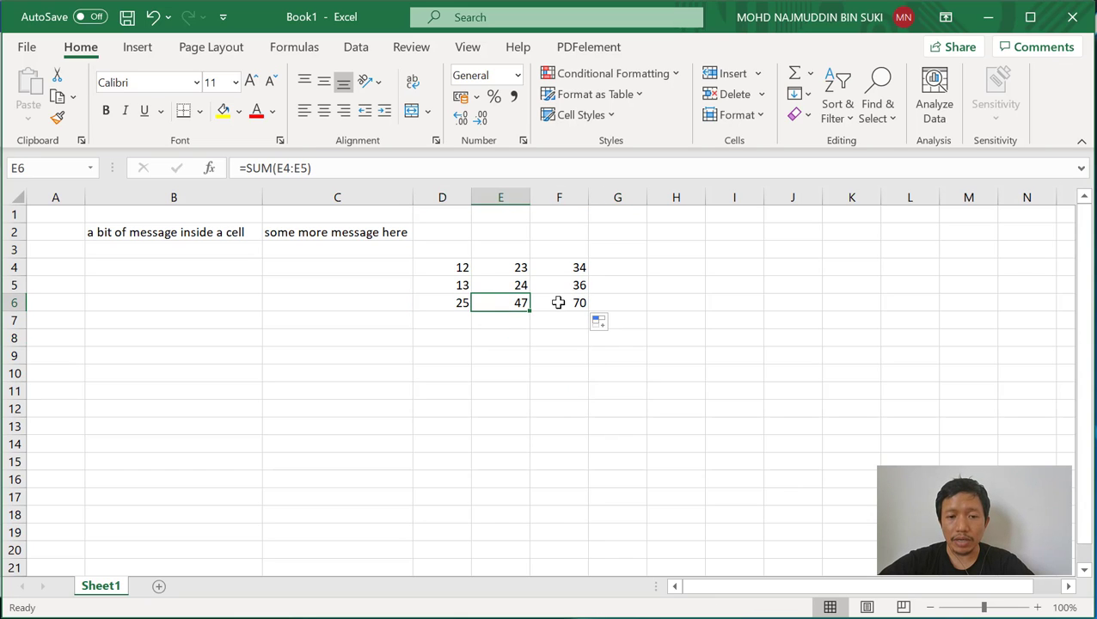
click(569, 297)
click(465, 302)
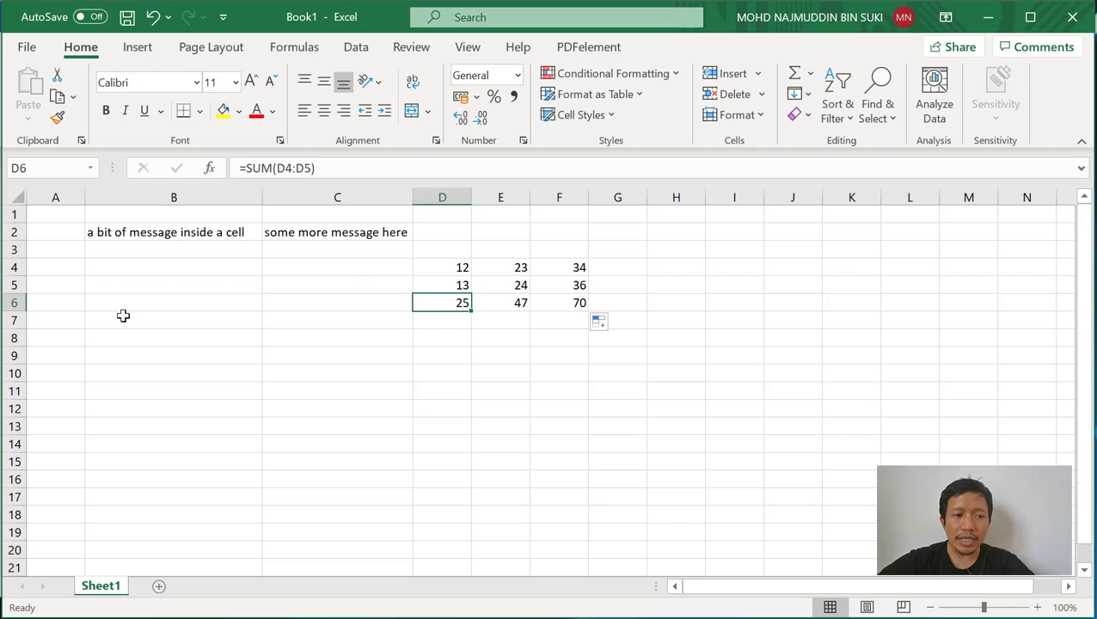
Delete columns A to C, and check the sum formula in cell A6
drag(64, 192, 314, 193)
right_click(314, 192)
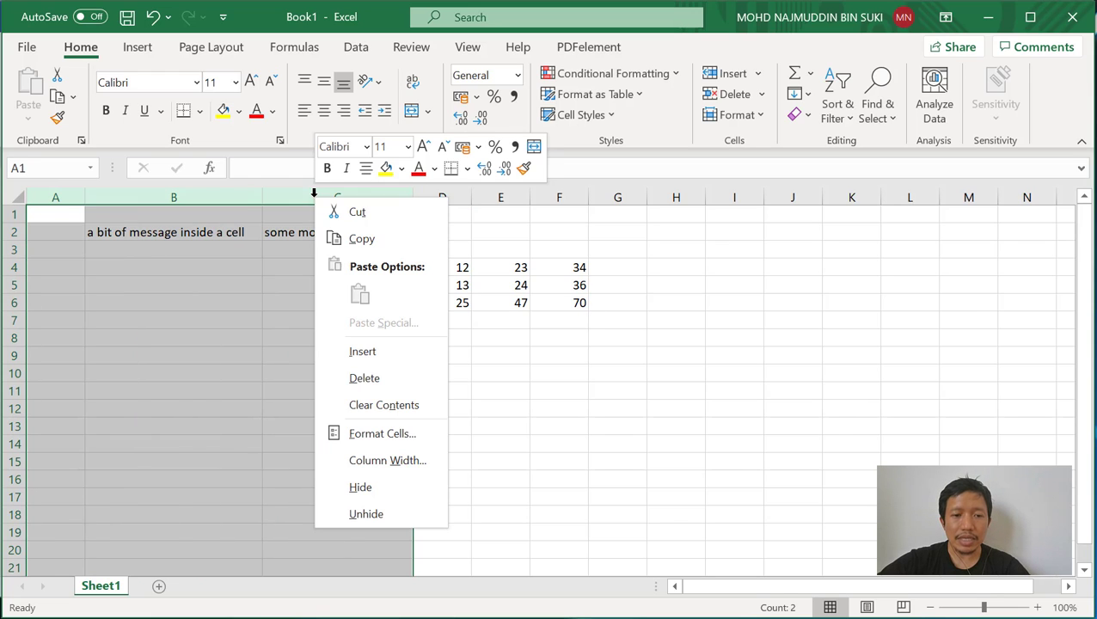
click(393, 382)
click(103, 373)
click(52, 302)
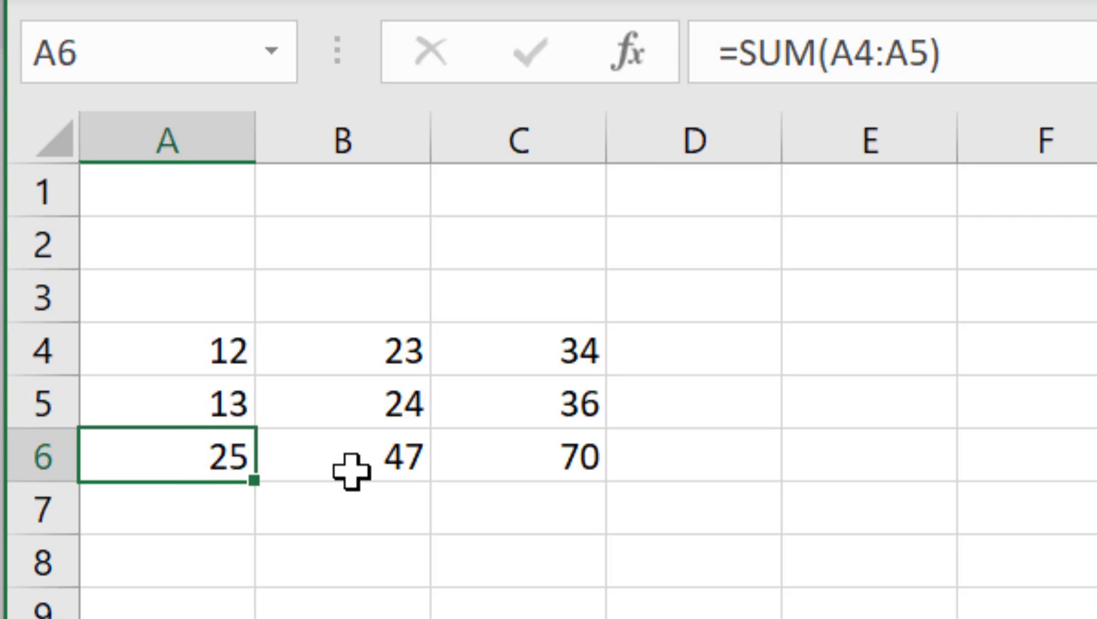
Clear the sums in cells B6 and C6, and refill them with the sum formula from cell A6
click(395, 454)
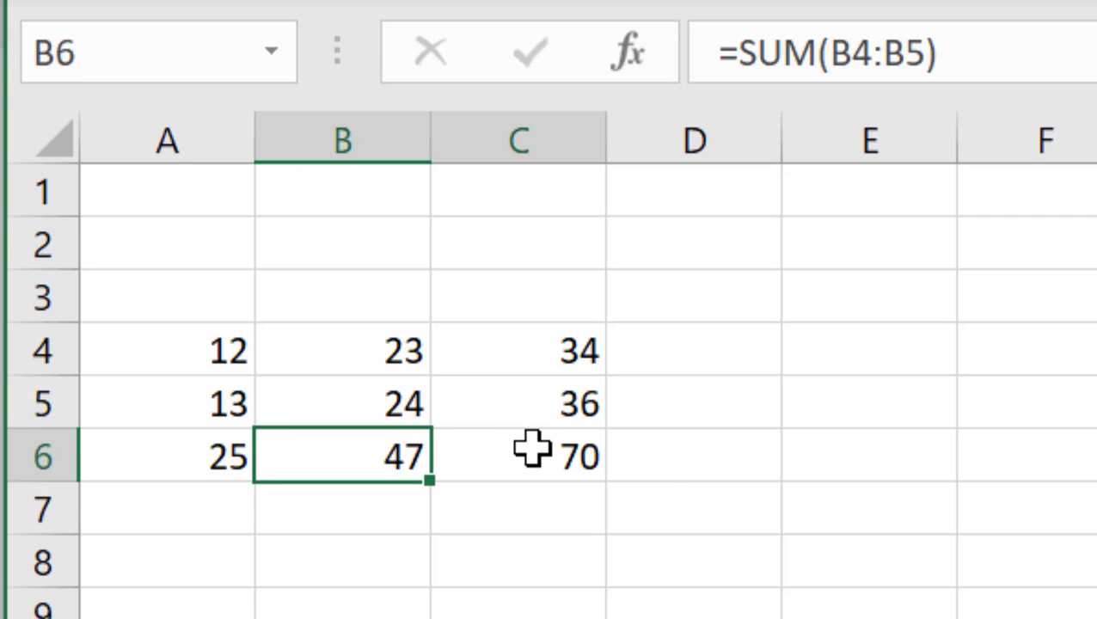
drag(429, 480, 531, 447)
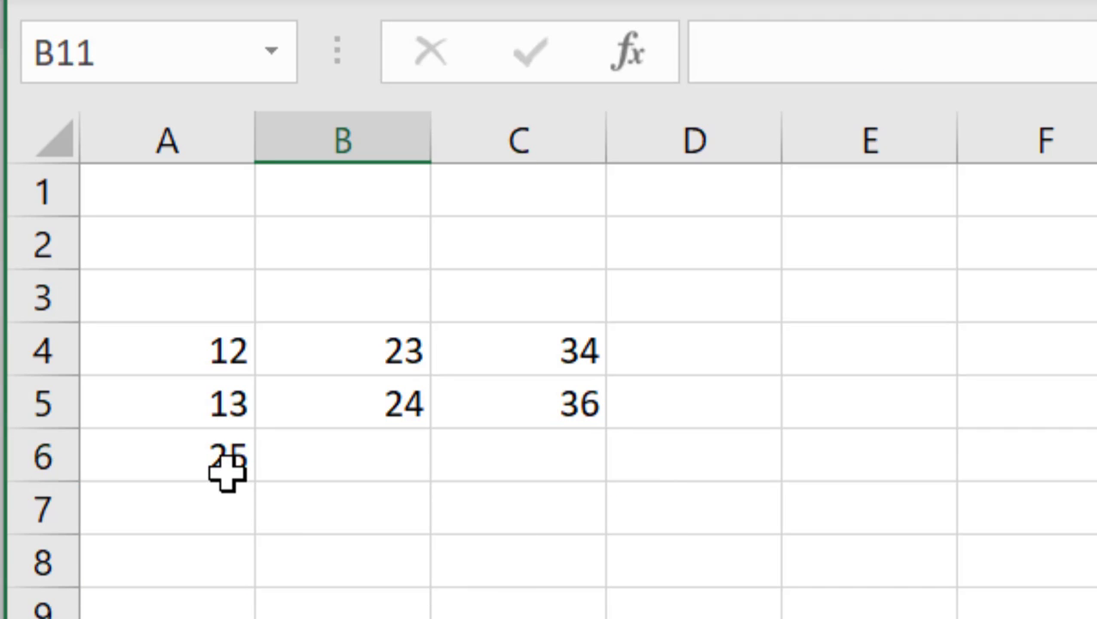
click(226, 472)
drag(257, 482, 612, 486)
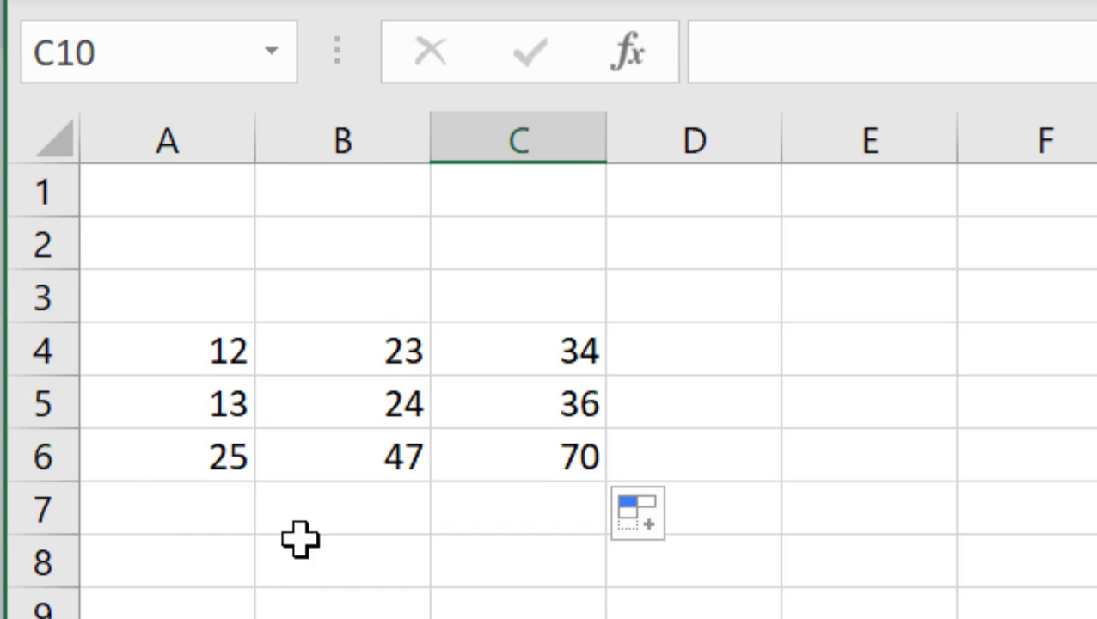
click(147, 462)
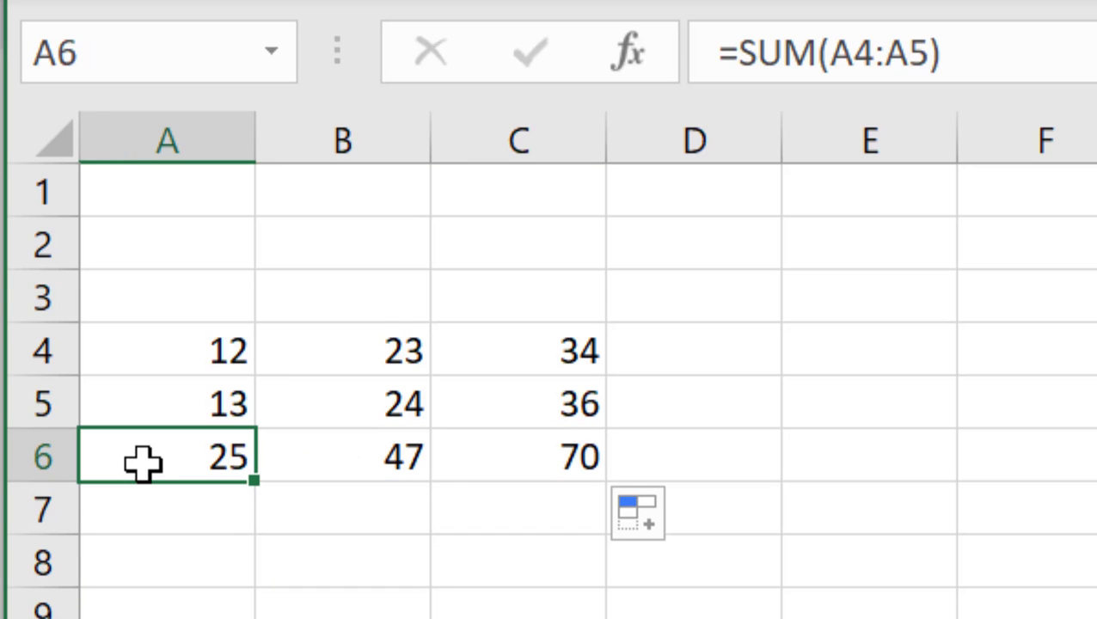
Check the sum formulas in cells B6 and C6
click(327, 465)
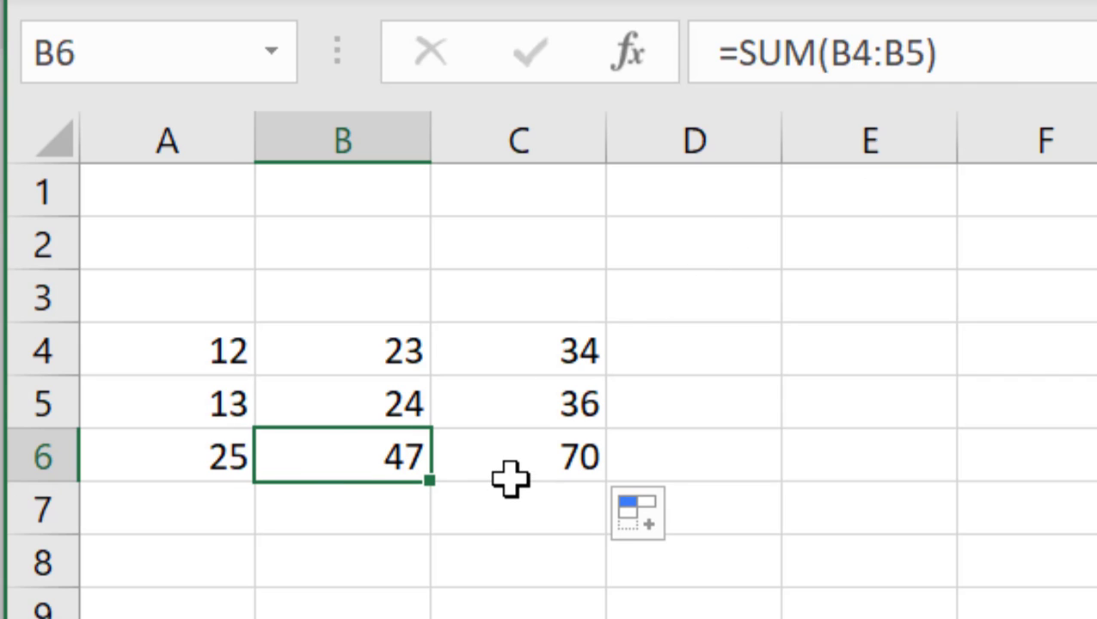
click(526, 442)
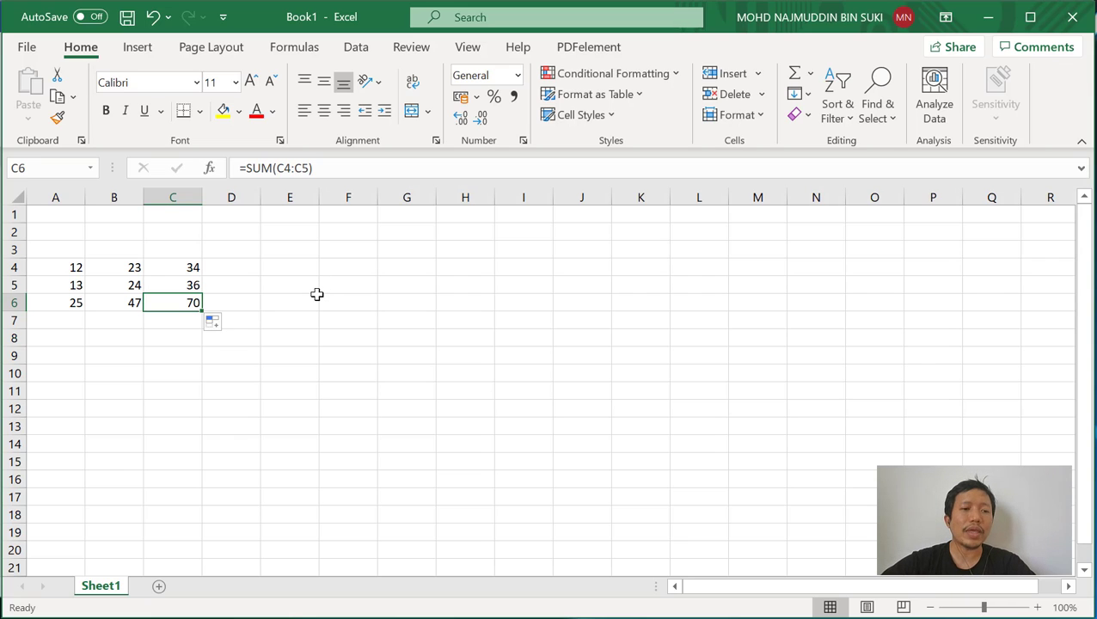
click(317, 296)
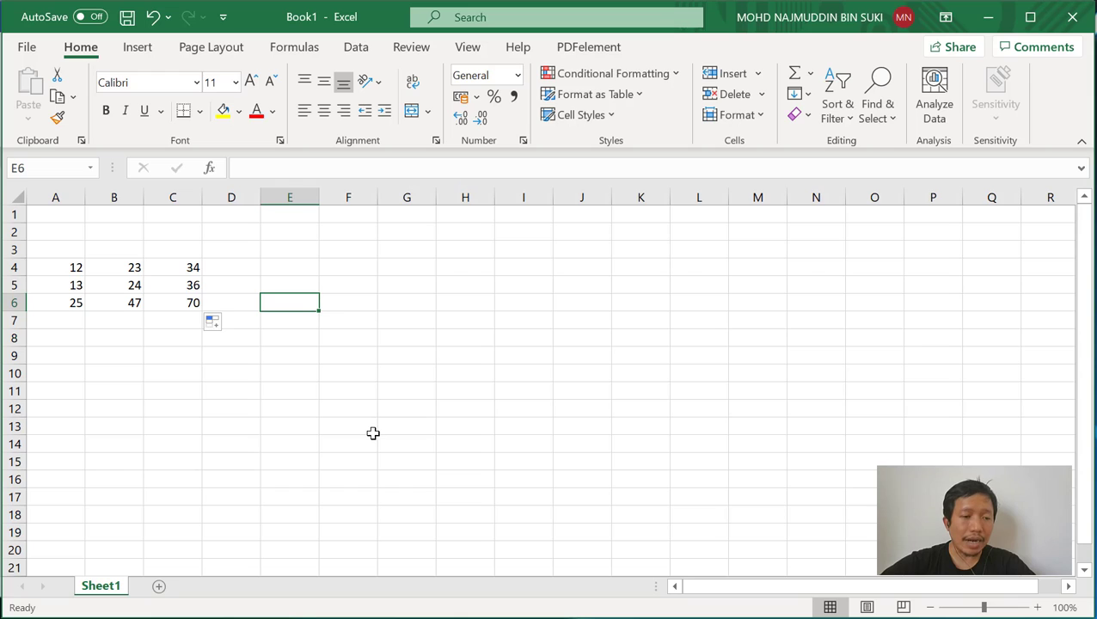
Select cell F2 and widen column F to several times its width
click(337, 238)
drag(375, 195, 533, 206)
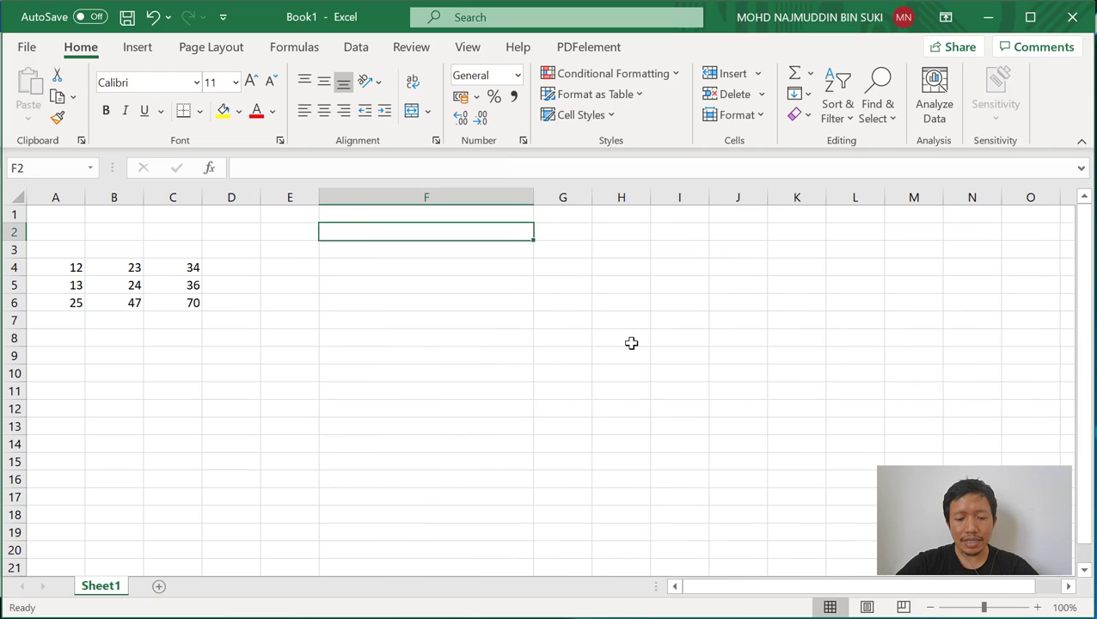
Enter Wednesday in cell F2 and fill the weekday series down column F from it
text(Wednesday)
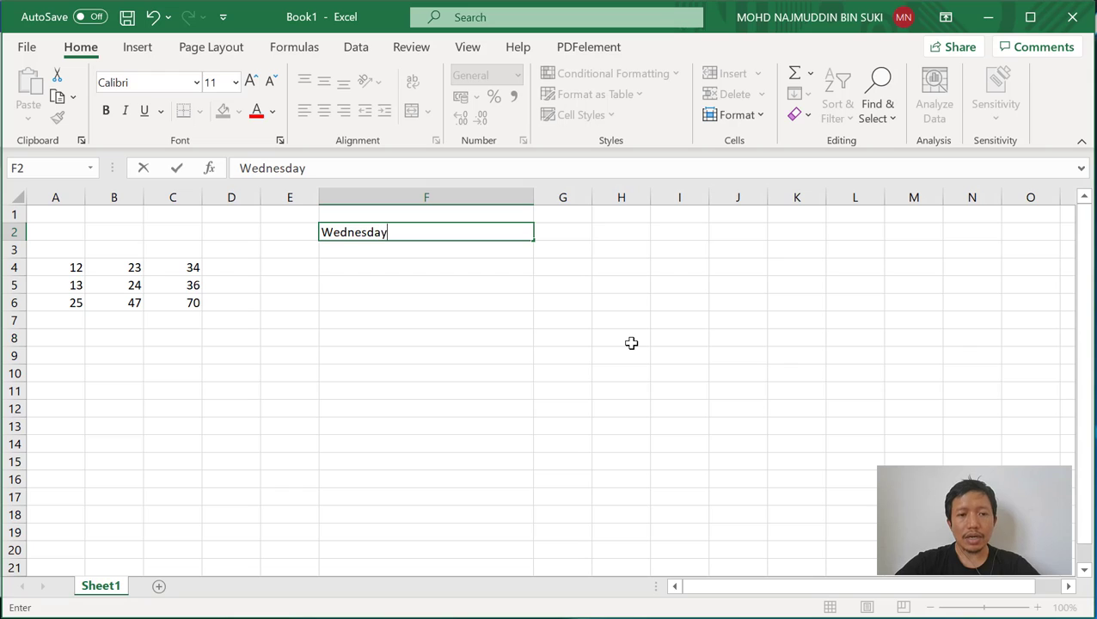
key(Return)
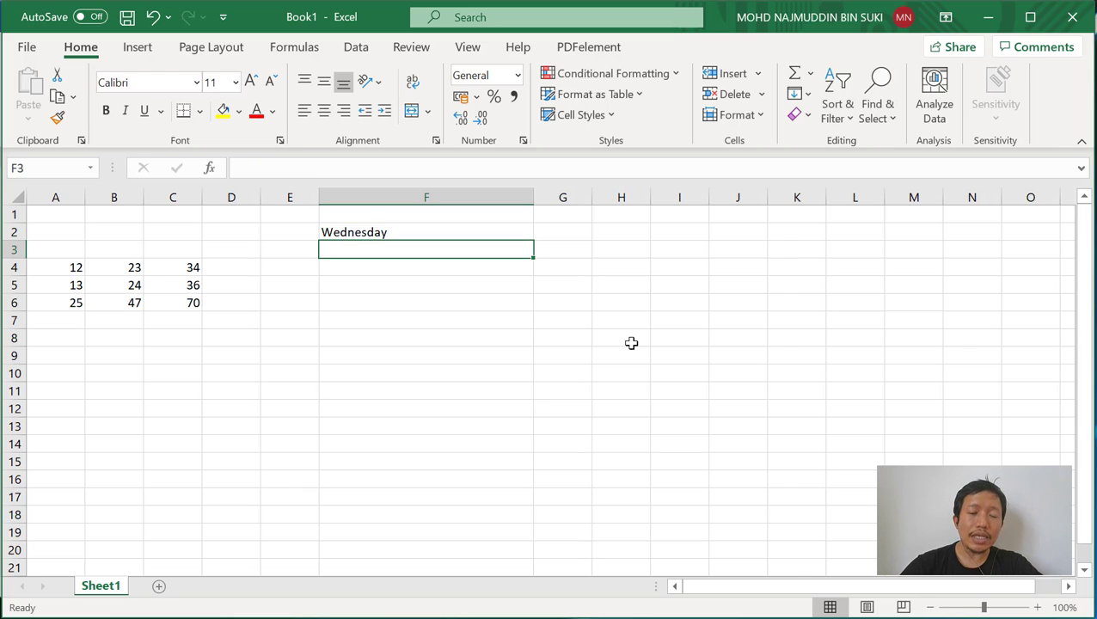
key(Up)
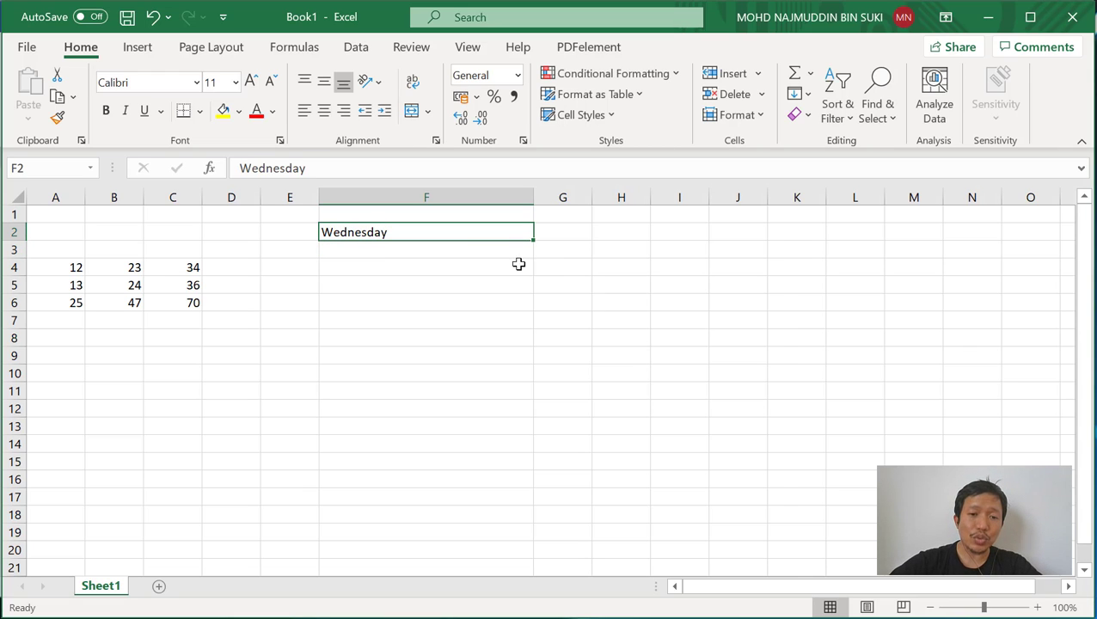
drag(532, 241, 514, 359)
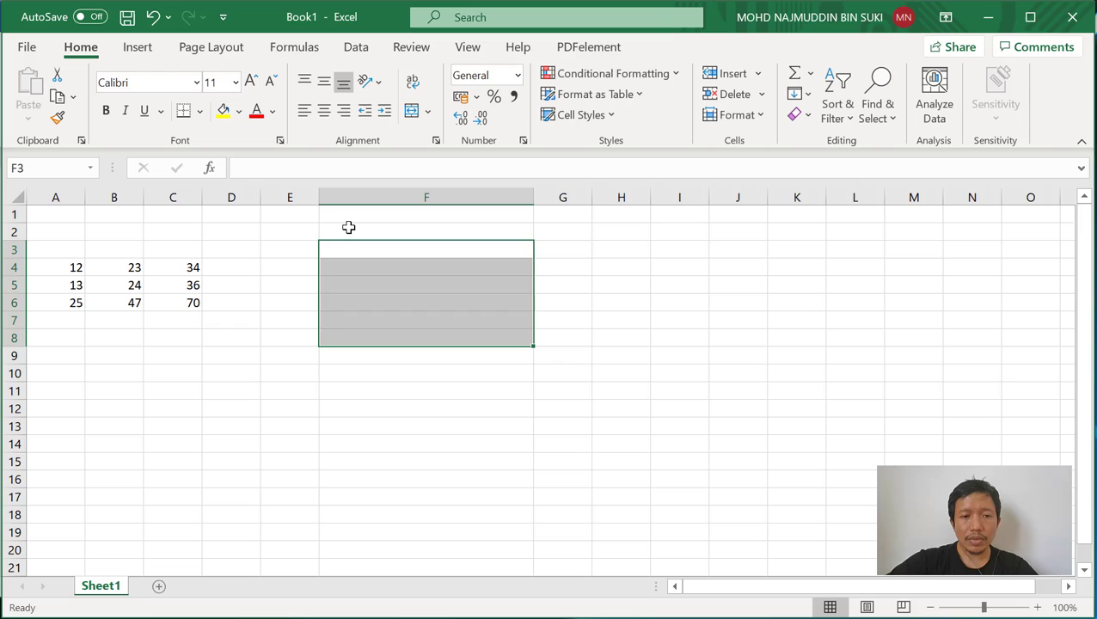
Enter the abbreviation Wed in cell F2 and fill the weekday series down to cell F7
click(349, 227)
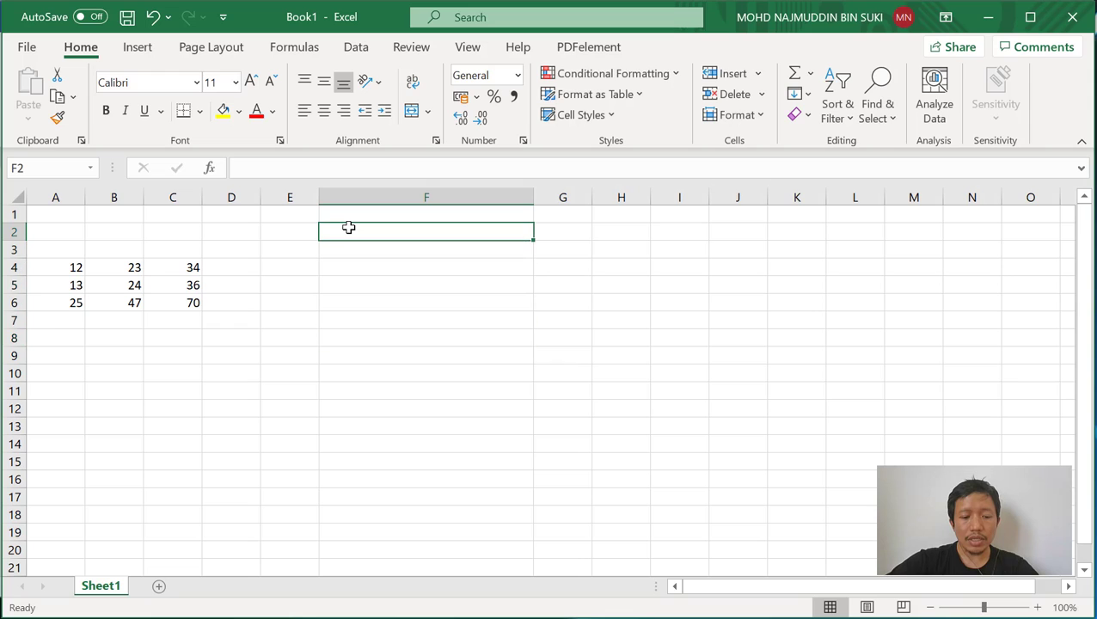
text(Wed)
key(Return)
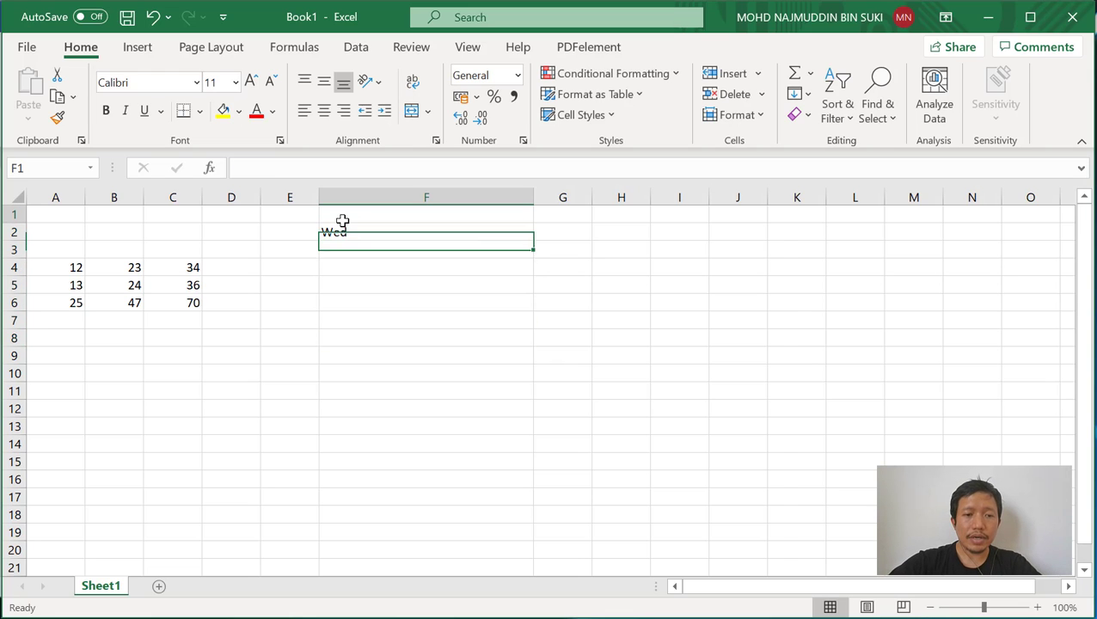
click(355, 231)
drag(532, 239, 507, 325)
click(623, 233)
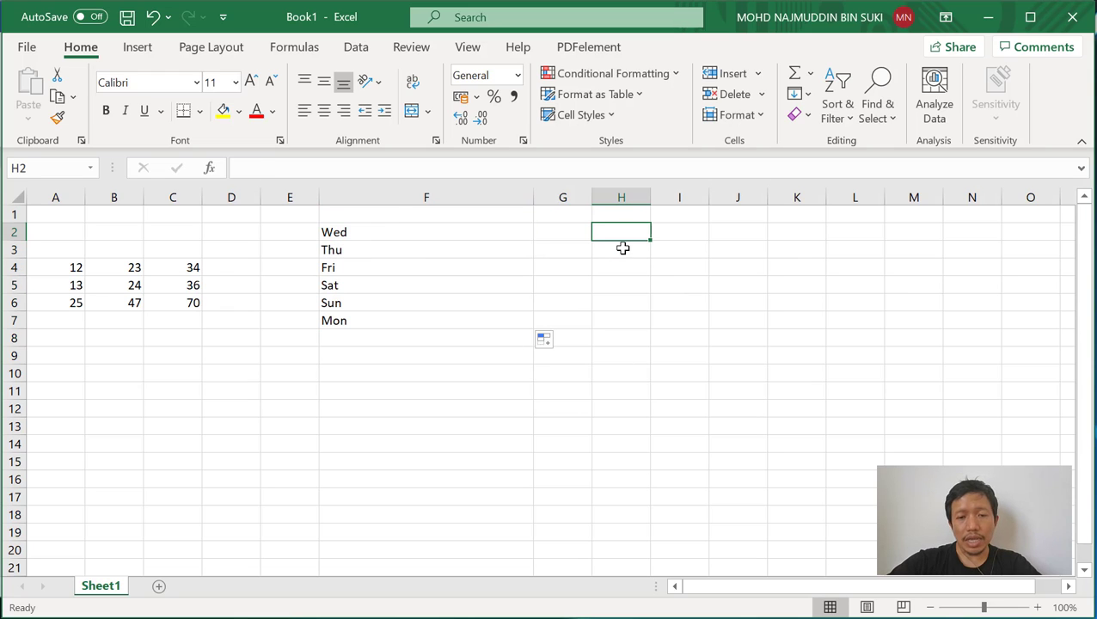
Enter Jan in H2, fill the month series down to Sep, and place the list in H11:H19
text(Jan)
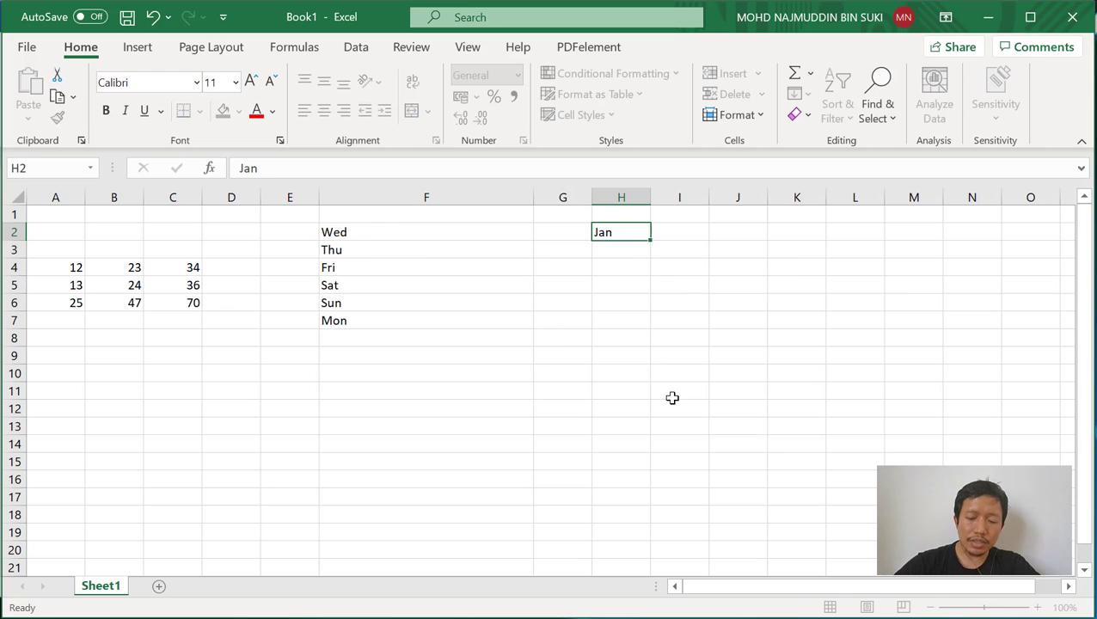
key(Return)
key(Up)
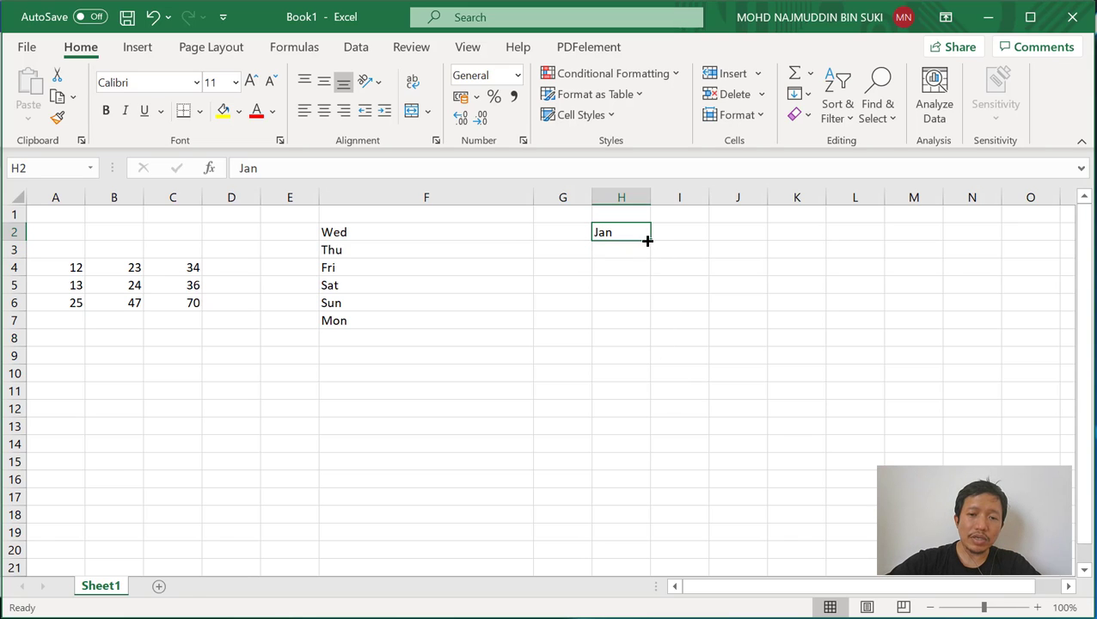
drag(648, 242, 651, 539)
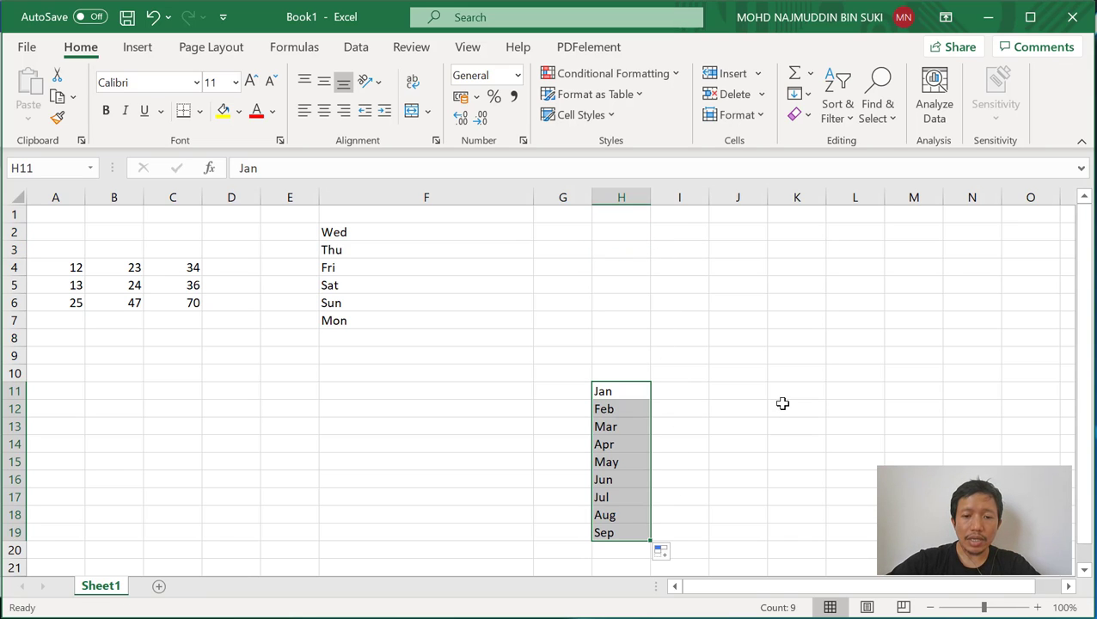
click(783, 403)
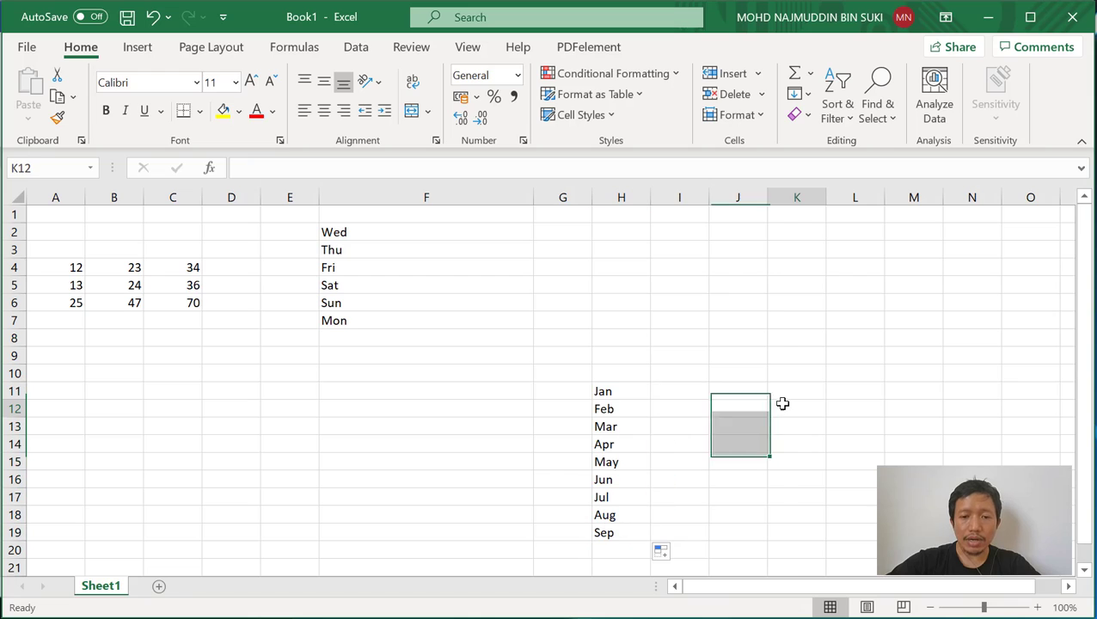
Enter 12 in J2 and fill the same number down to J13
click(731, 228)
text(1)
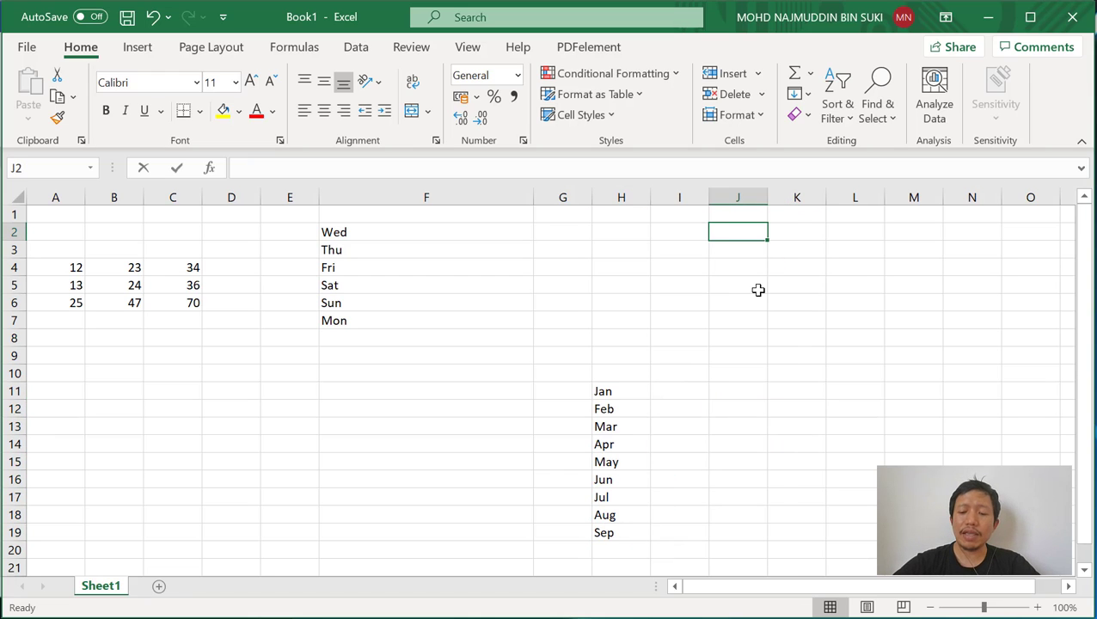
text(2)
key(Return)
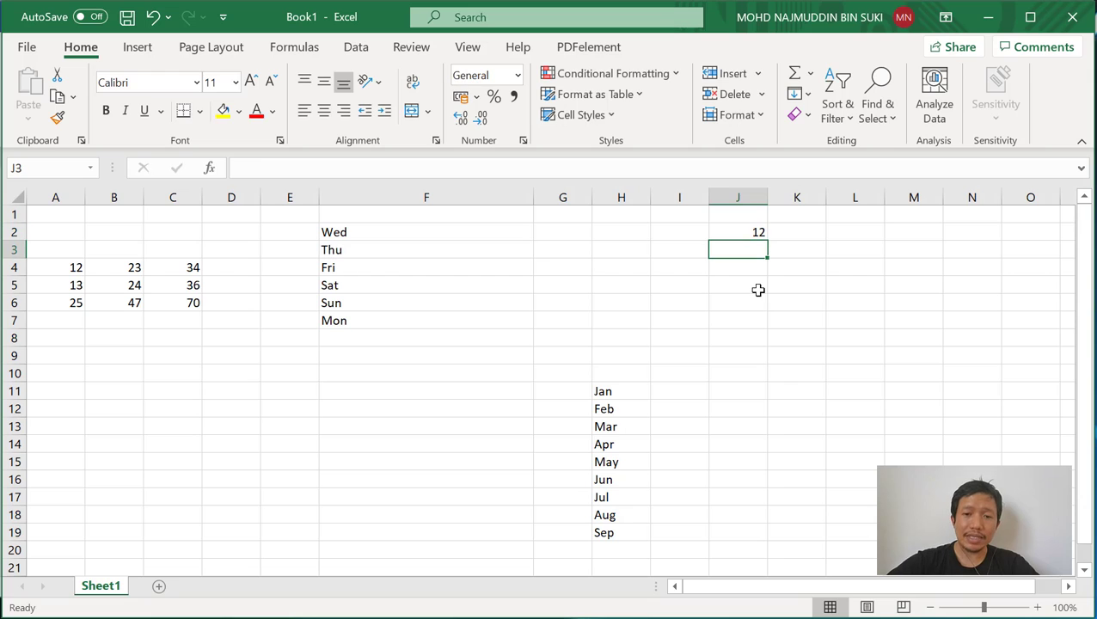
click(756, 232)
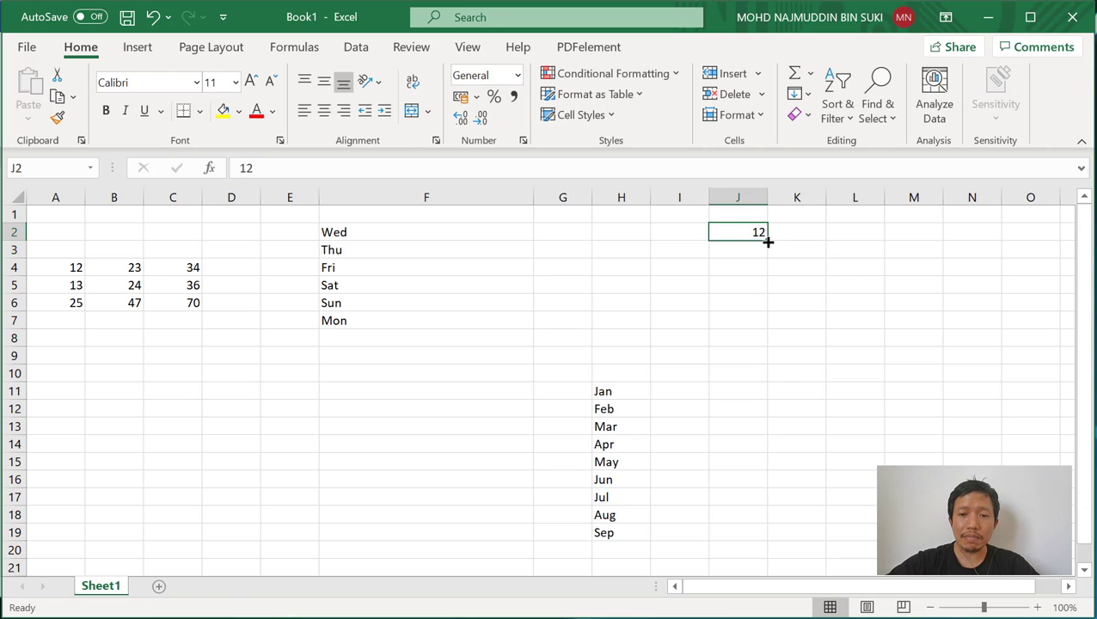
drag(767, 242, 769, 430)
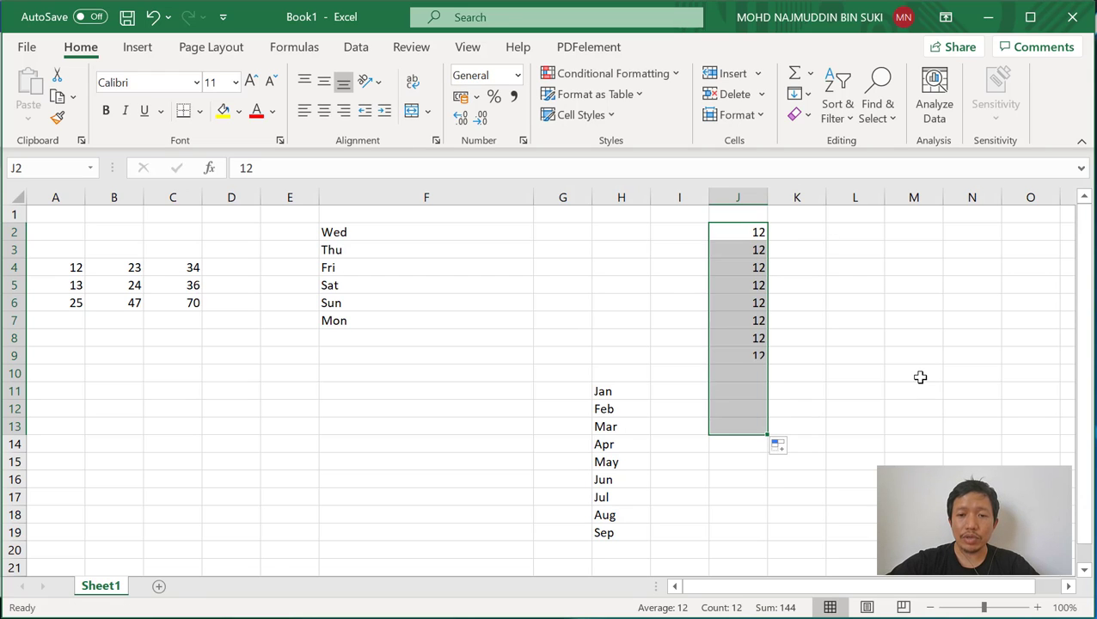
Enter 1 in L2 and 2 in L3, and extend the number series down to 13 in L14
click(839, 231)
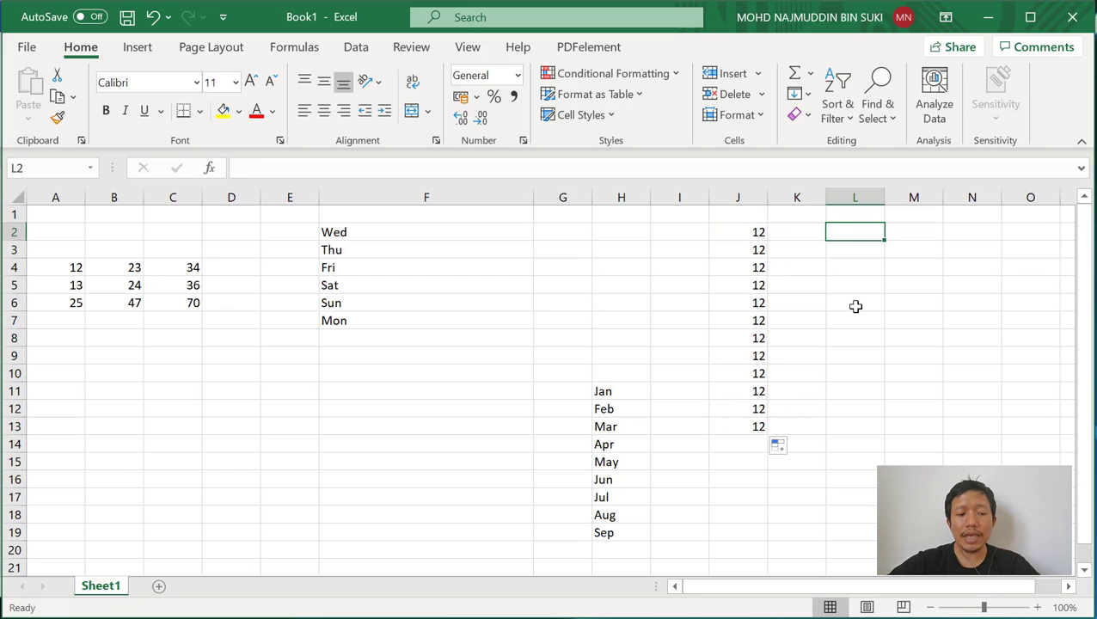
text(1)
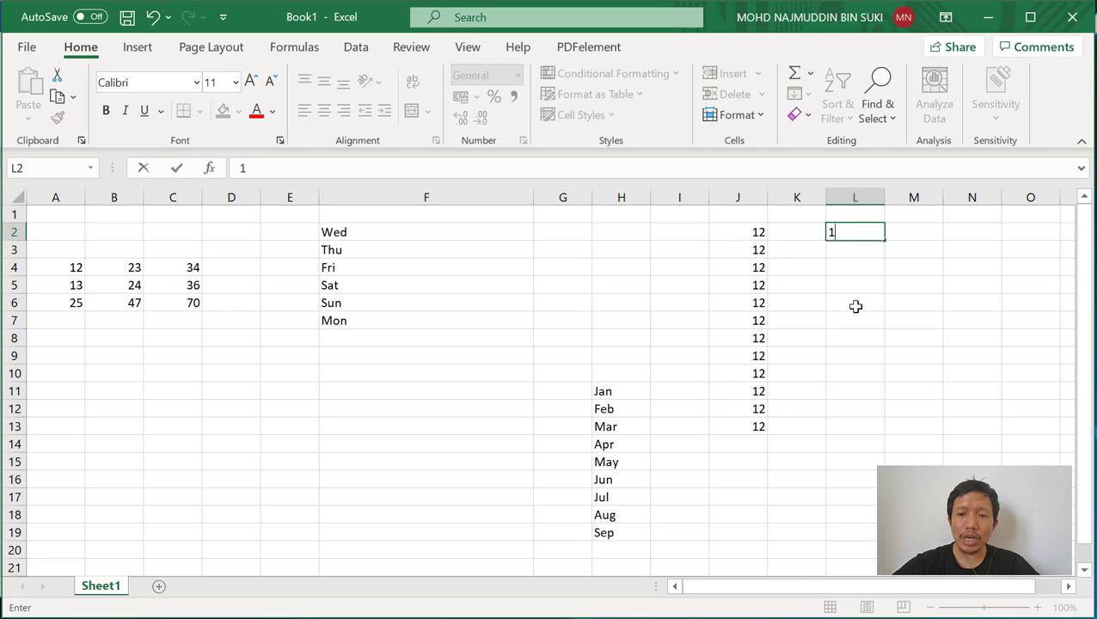
key(Return)
text(2)
key(Return)
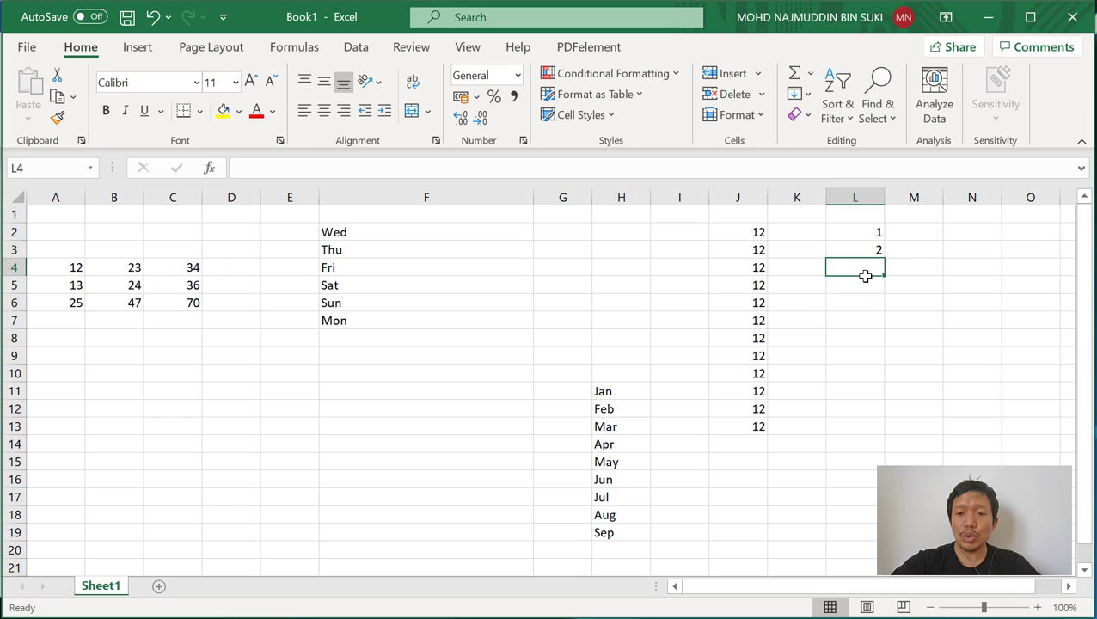
click(878, 233)
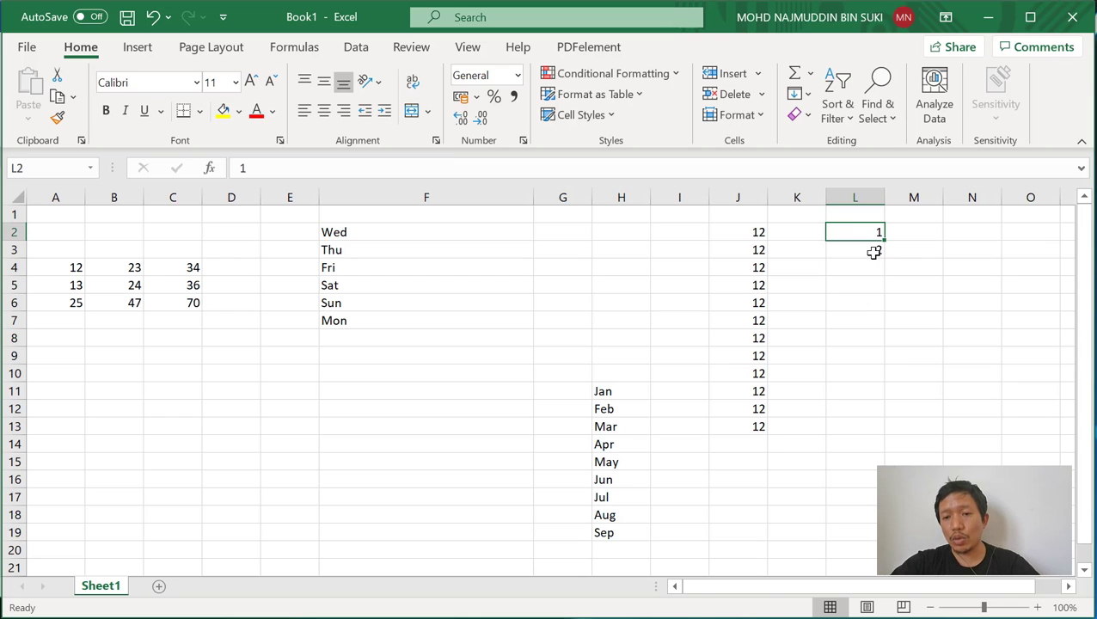
drag(874, 252, 892, 446)
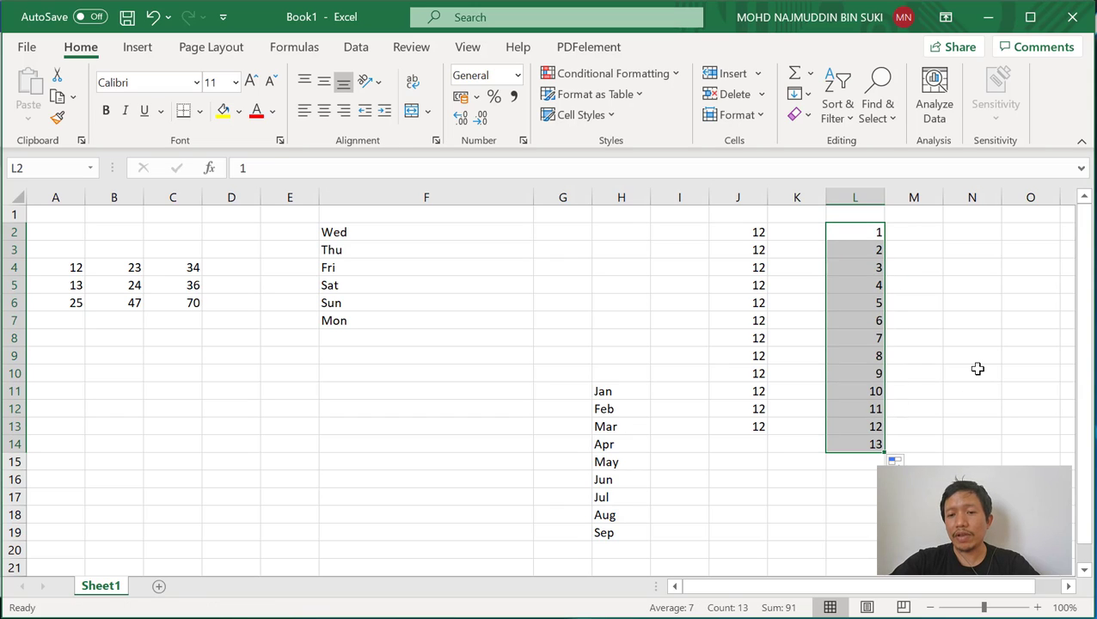
click(860, 237)
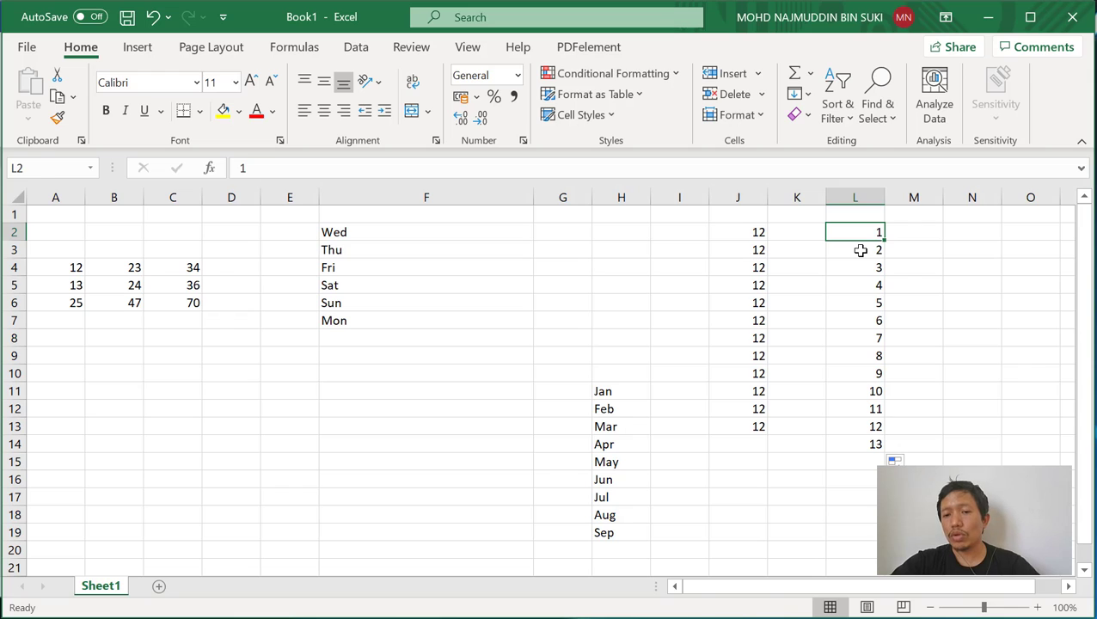
drag(860, 250, 862, 253)
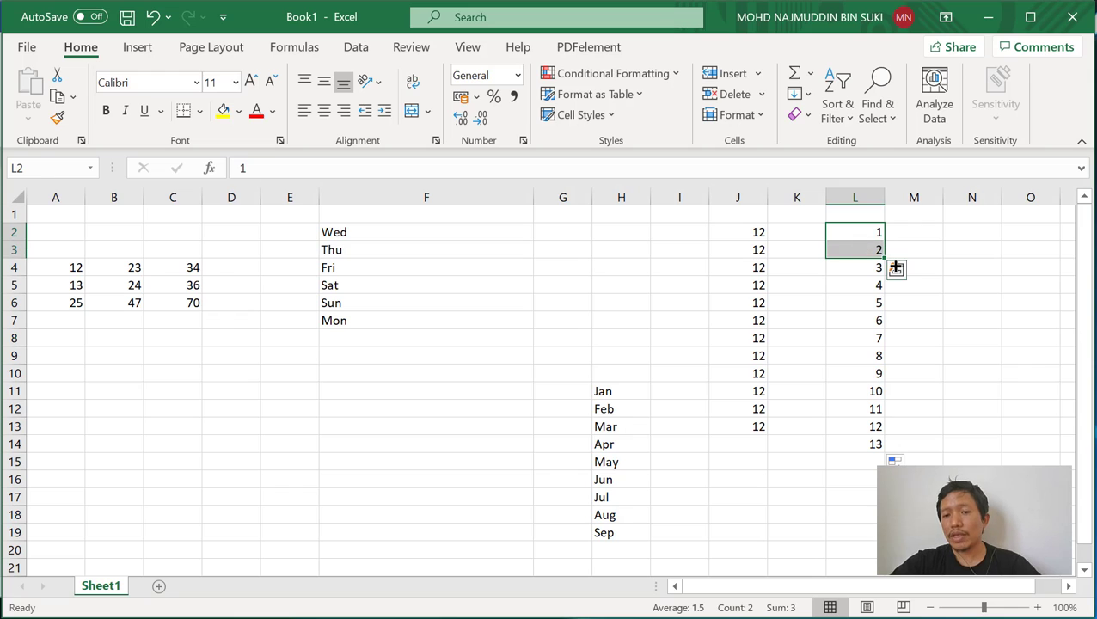
click(973, 291)
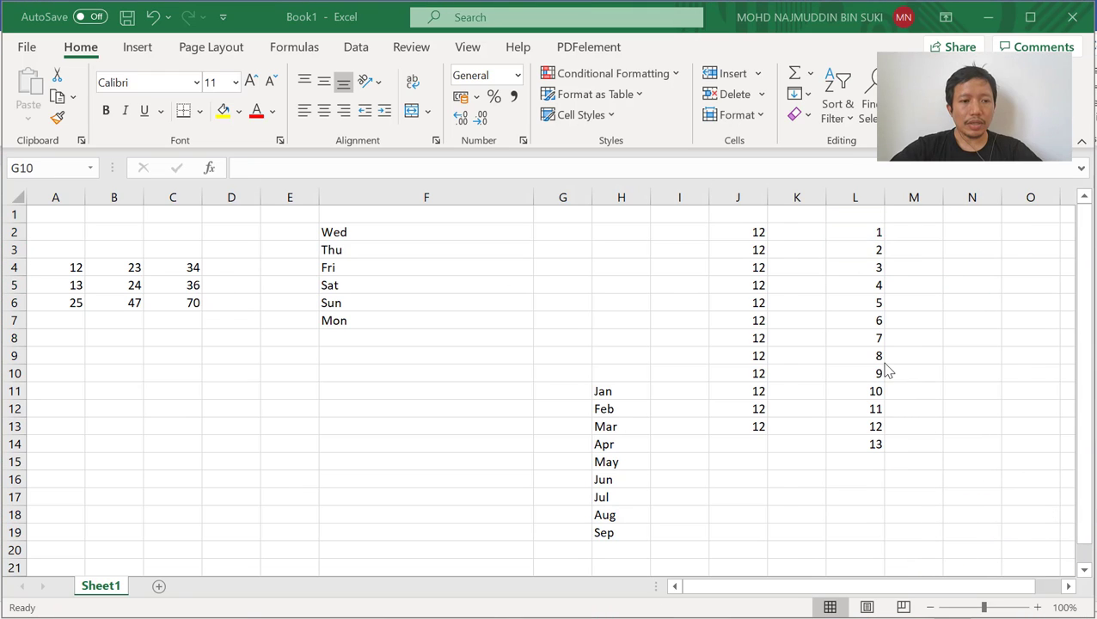
Examine the formulas behind the column totals in A6, B6 and C6
click(42, 302)
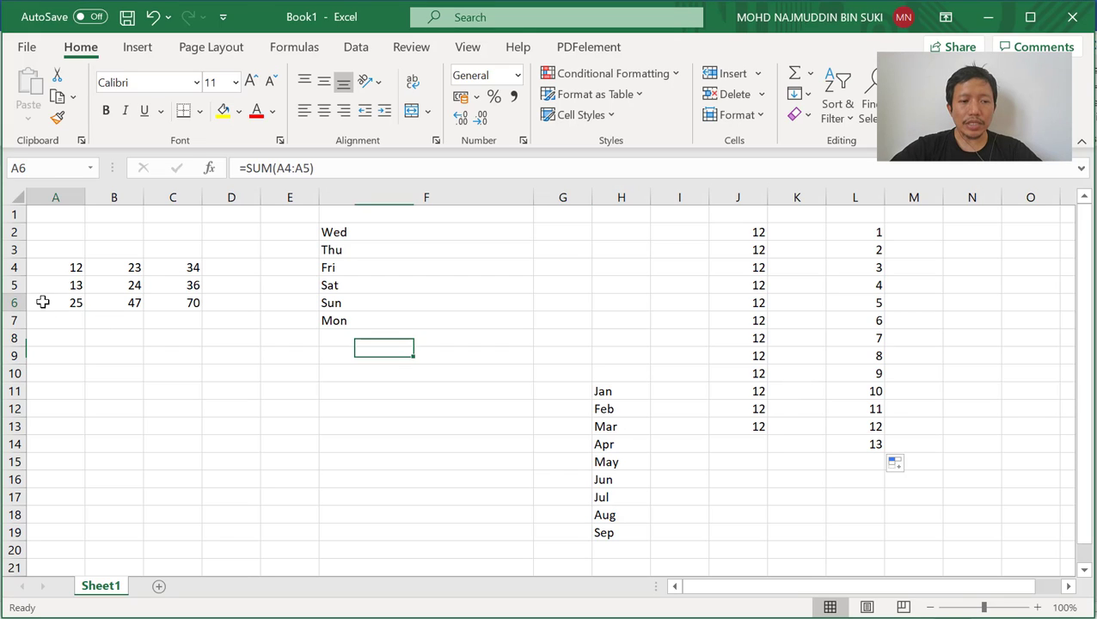
click(172, 305)
click(245, 374)
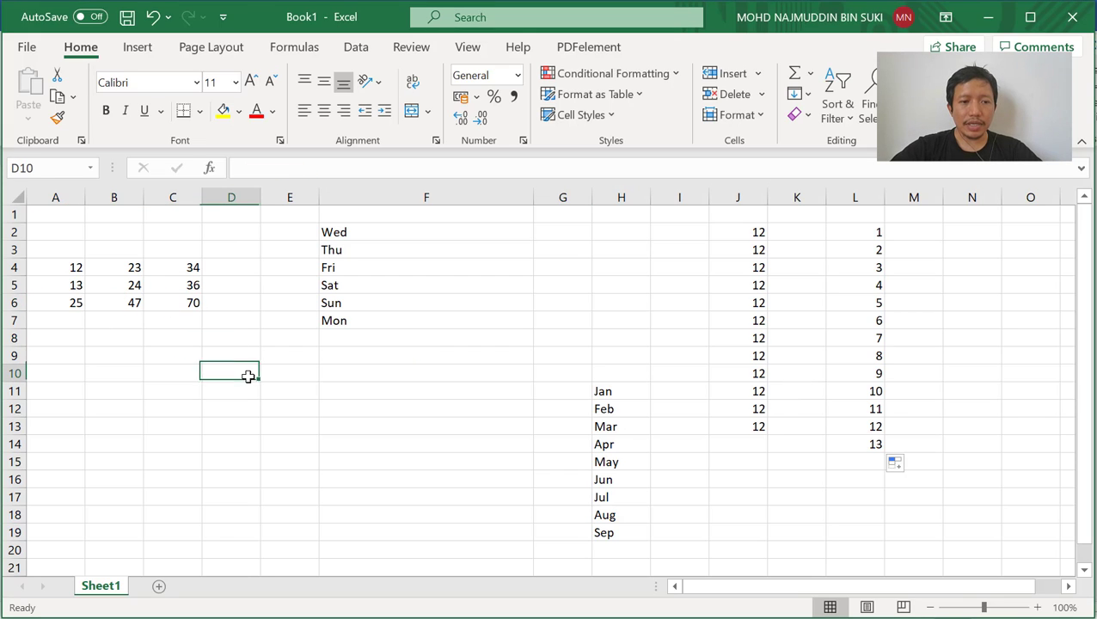
click(77, 302)
click(113, 301)
click(183, 303)
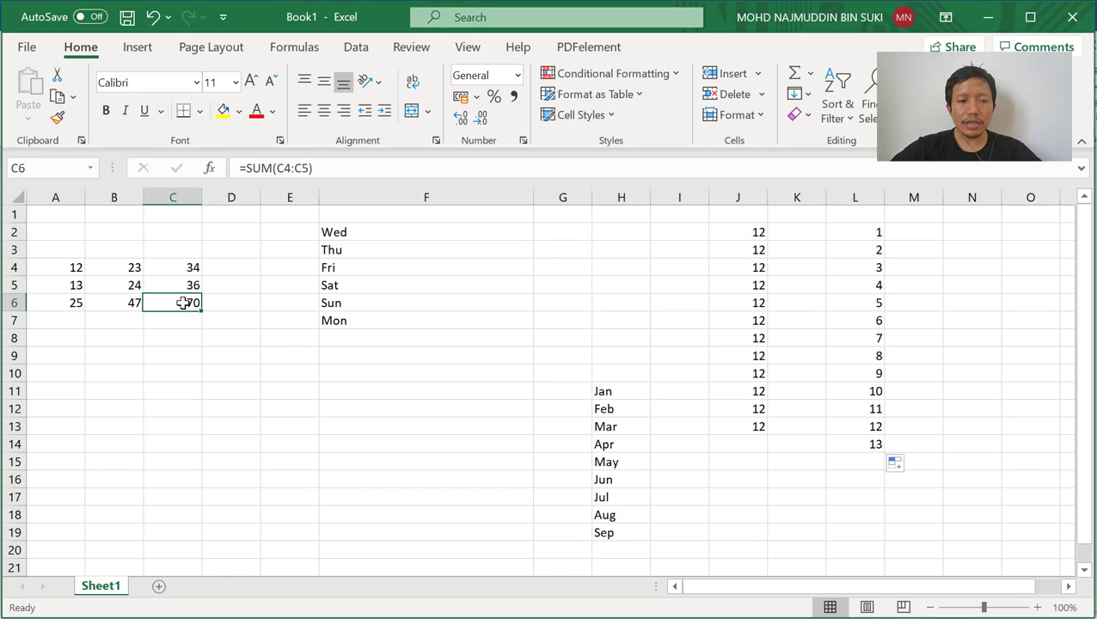
click(224, 305)
click(165, 305)
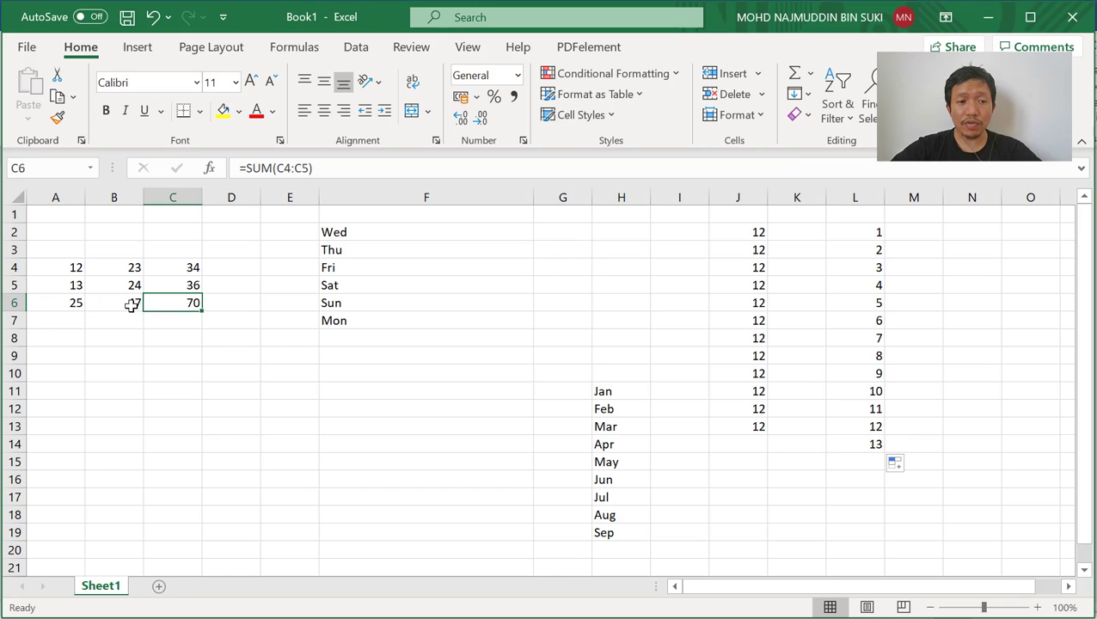
click(131, 305)
click(62, 301)
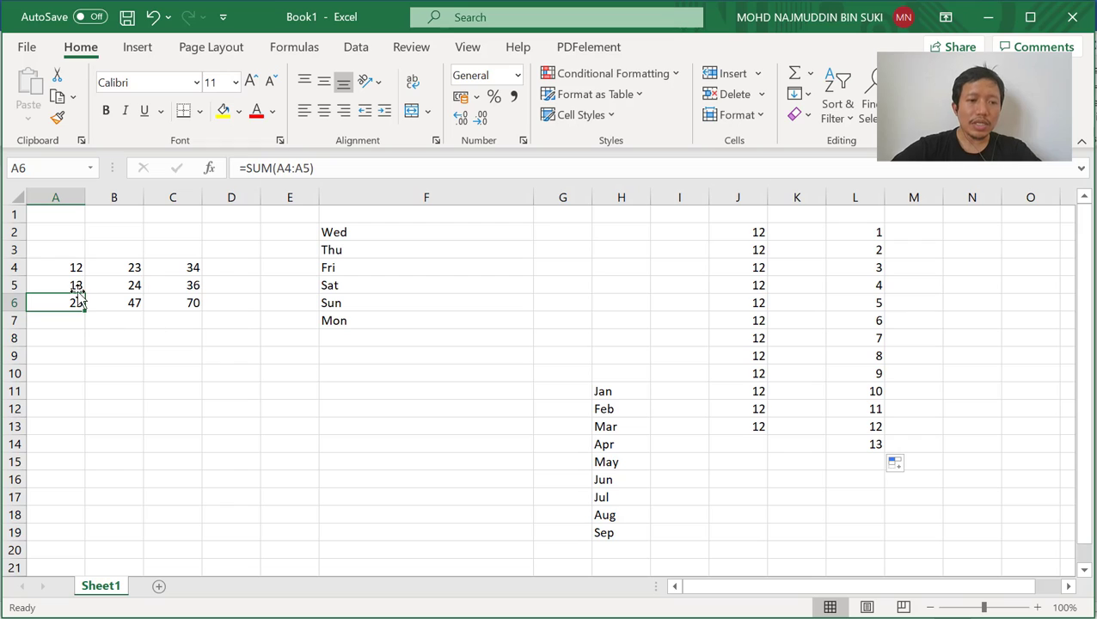
Total L2:L14 in L15 with AutoSum, and check the formulas in L15 and C6
click(868, 462)
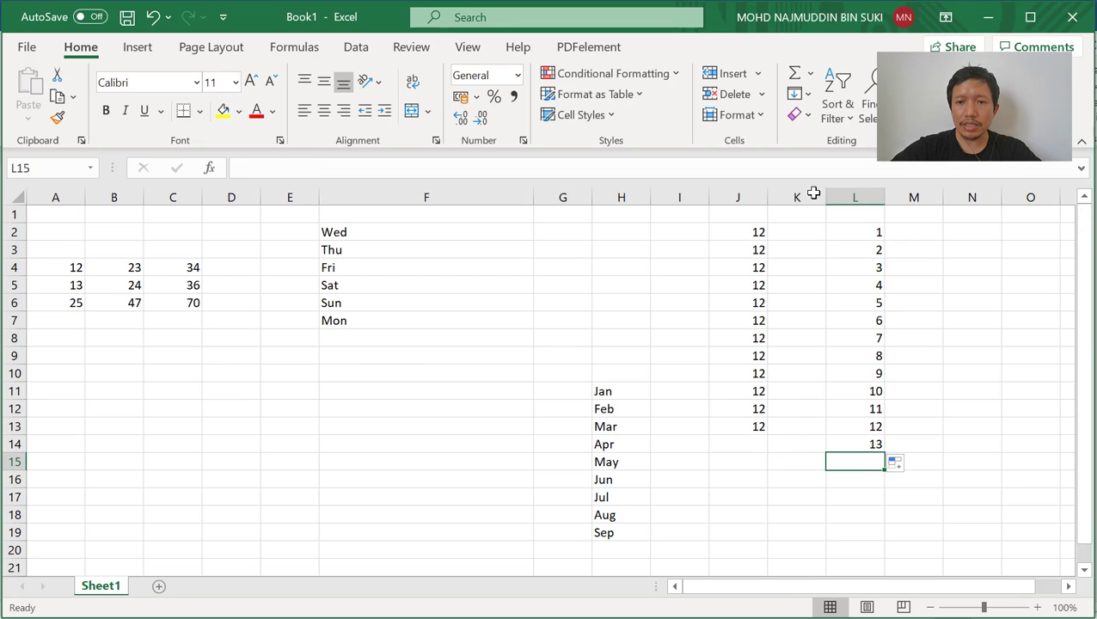
click(795, 73)
key(Return)
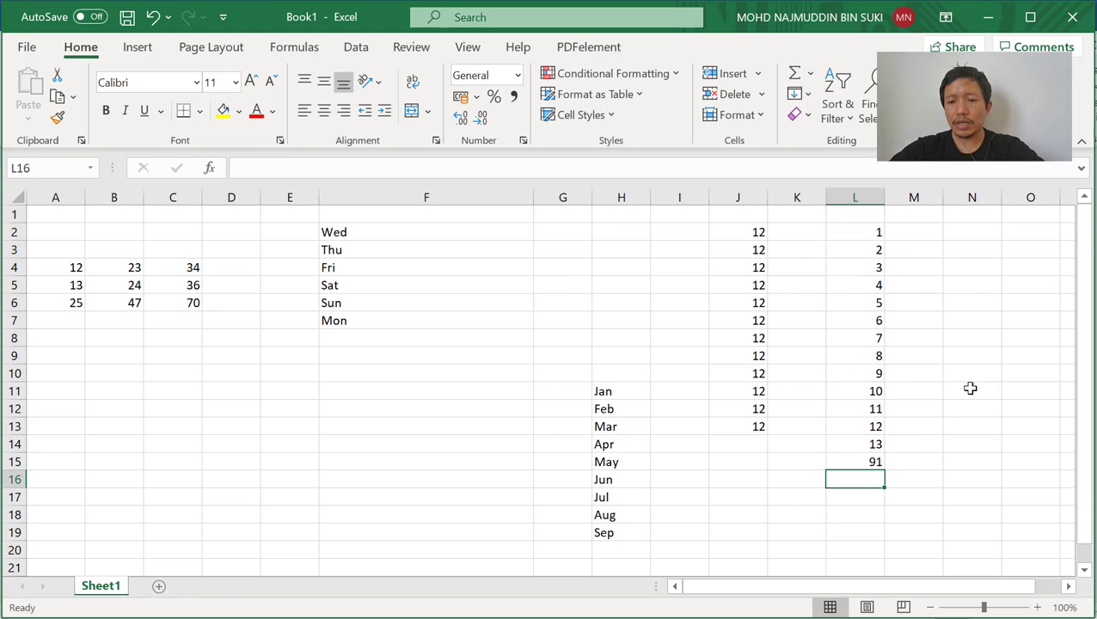
click(873, 462)
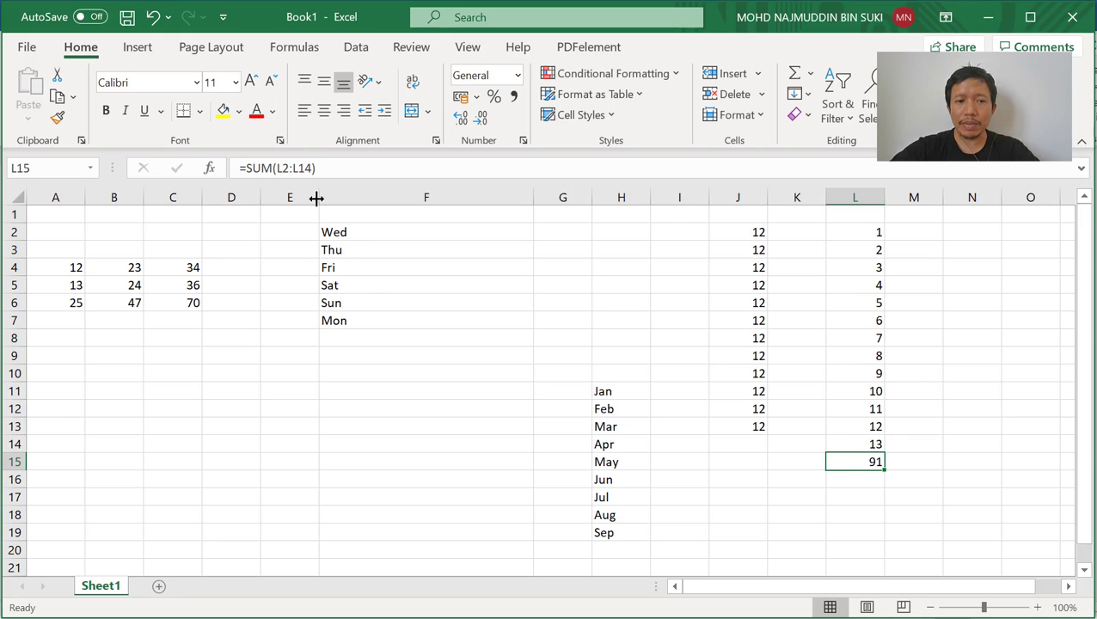
click(403, 307)
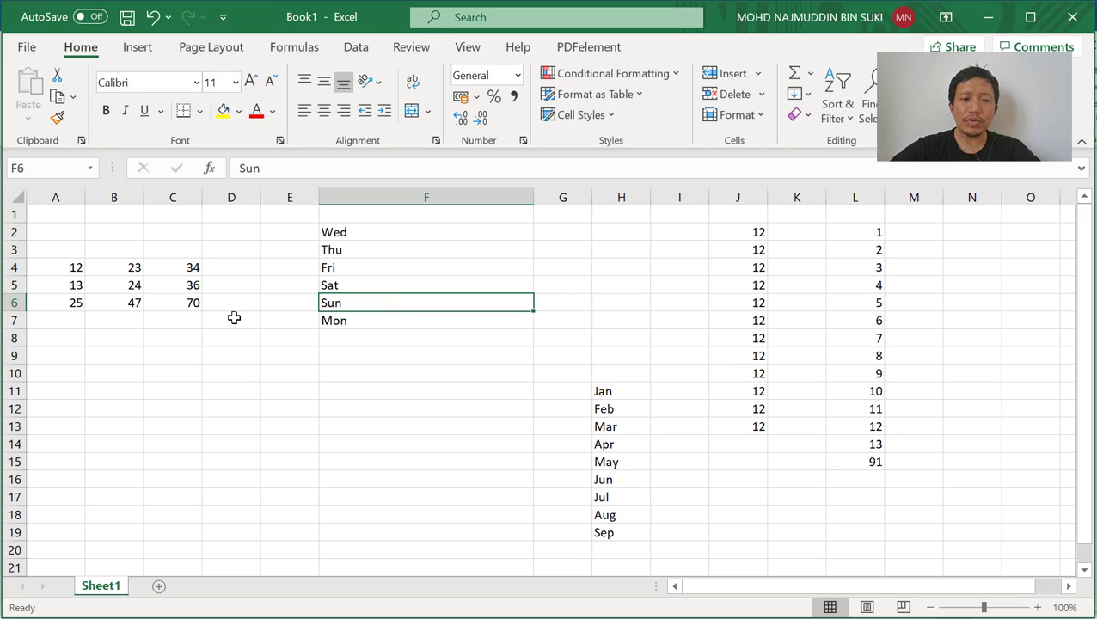
click(176, 303)
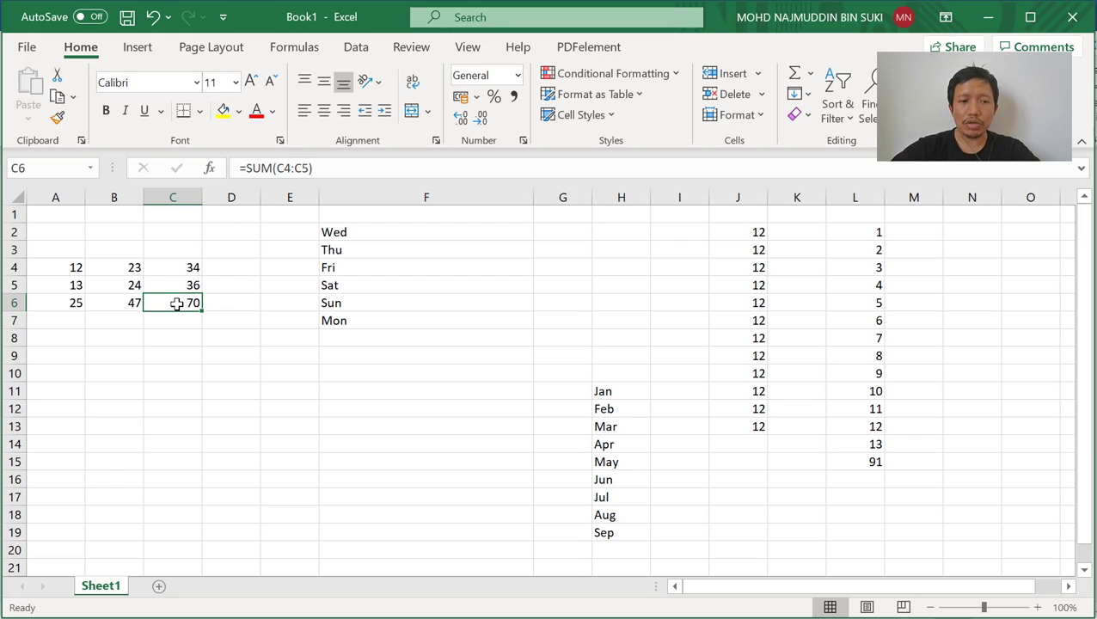
Enter a tilde character (~) in cell F9
click(322, 351)
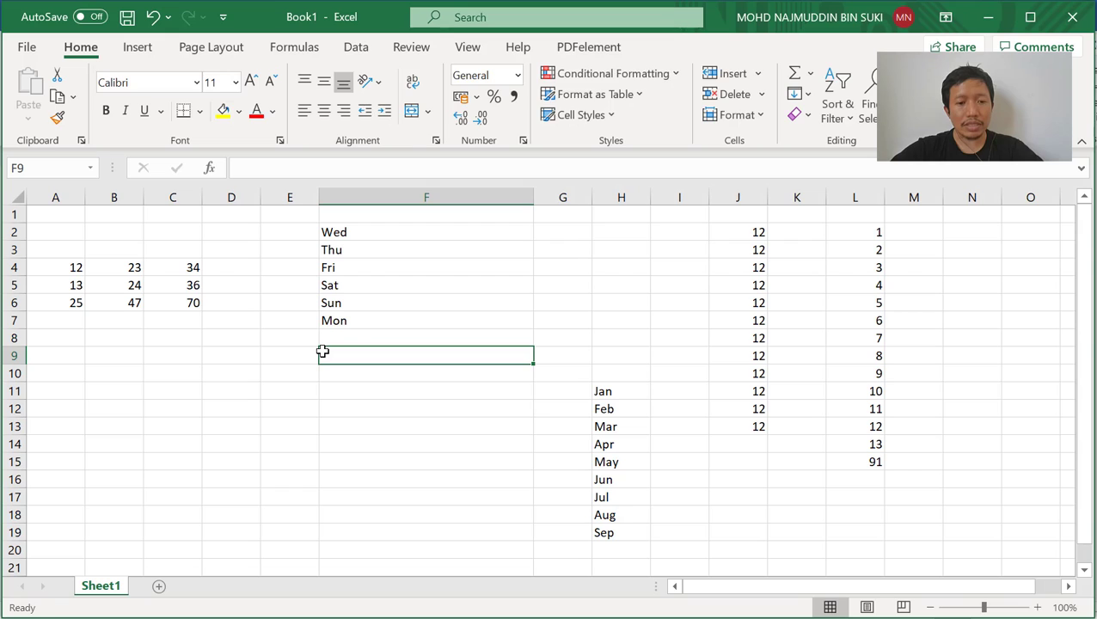
text(~)
key(Return)
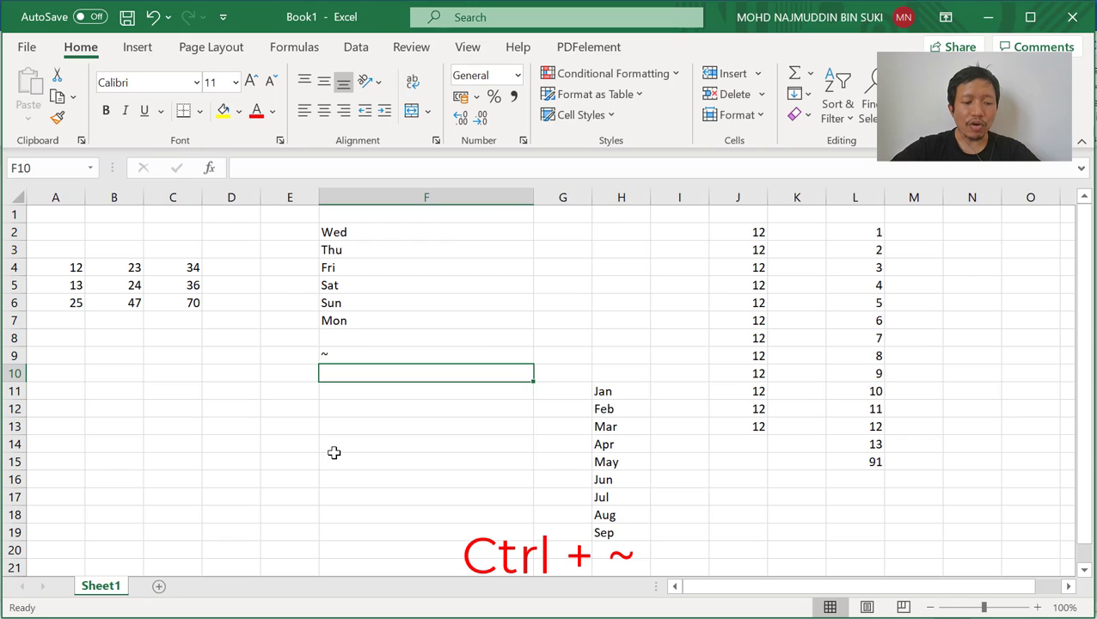
Toggle the sheet between showing formulas and showing results twice, ending with results, and select the total in L15
key(ctrl+grave)
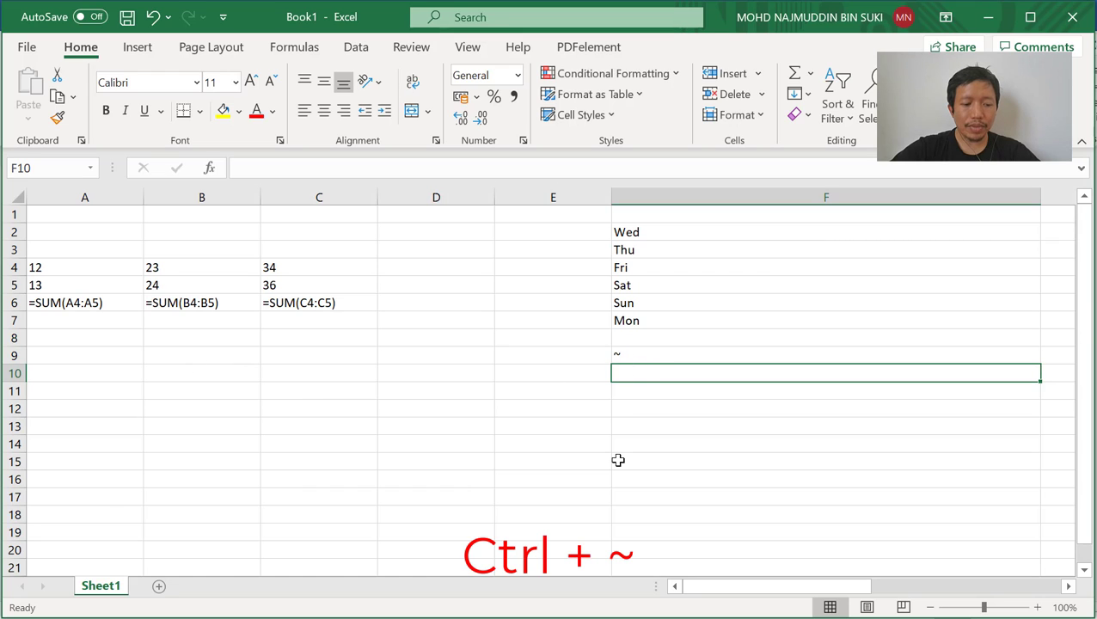
key(ctrl+grave)
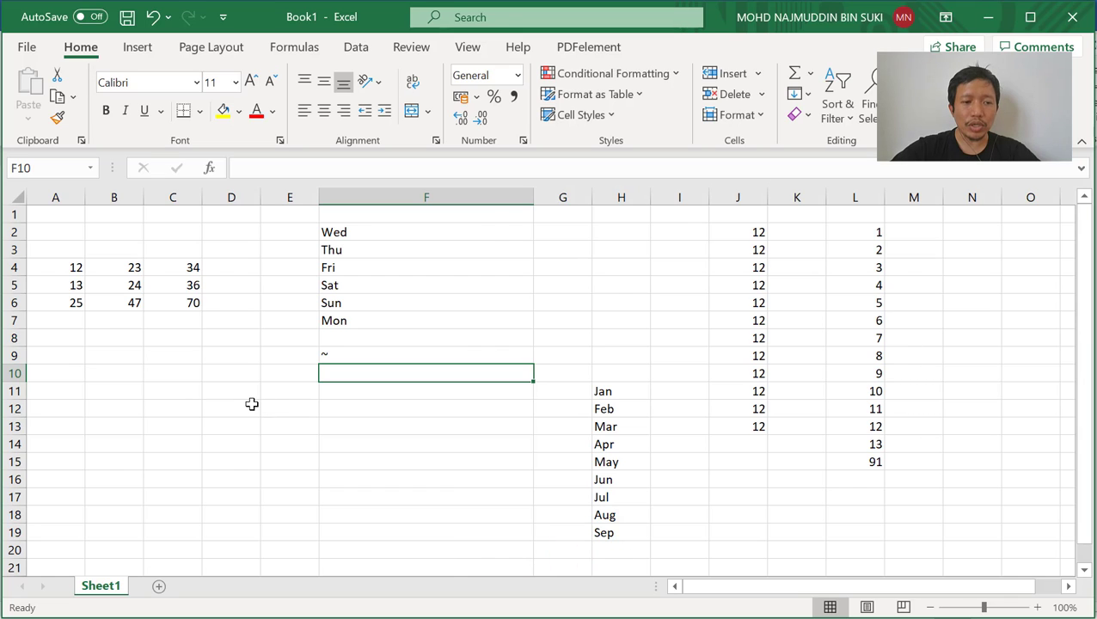
key(ctrl+grave)
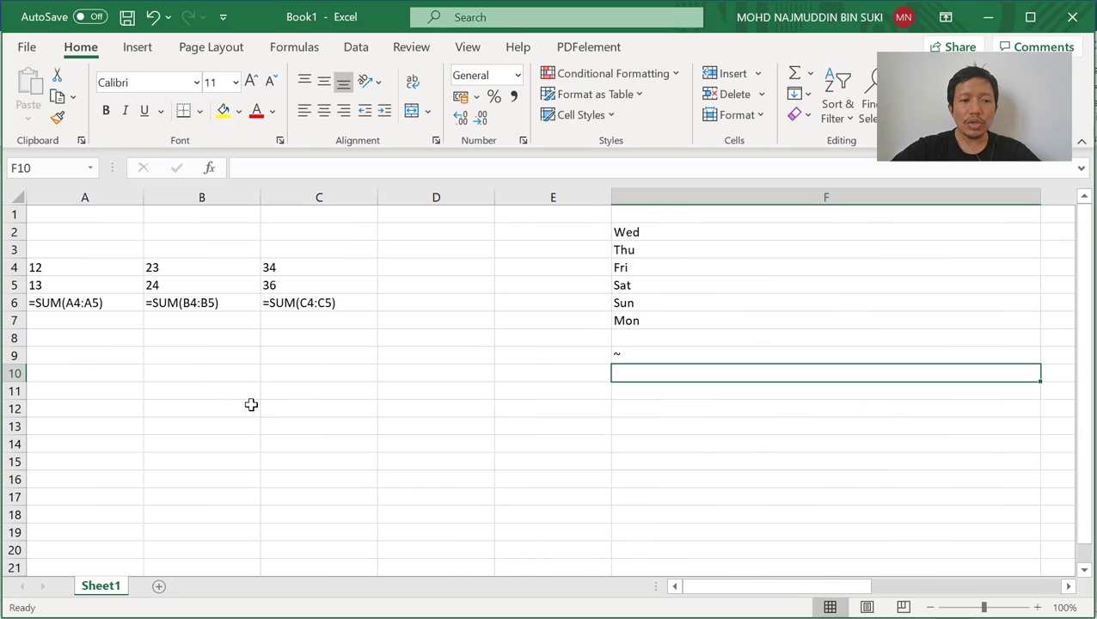
key(ctrl+grave)
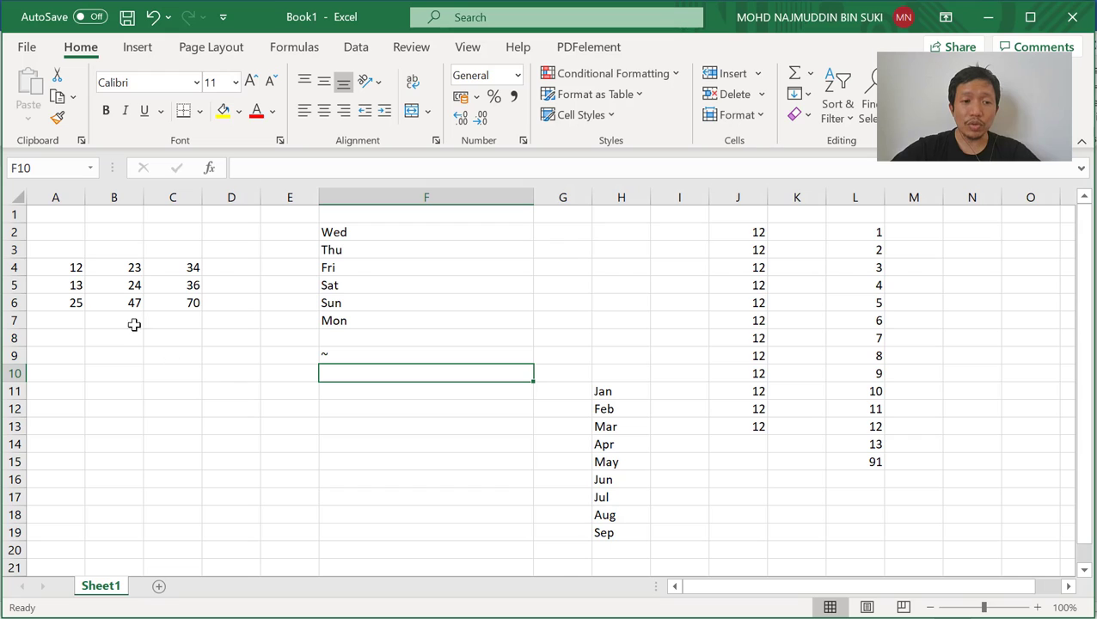
click(875, 461)
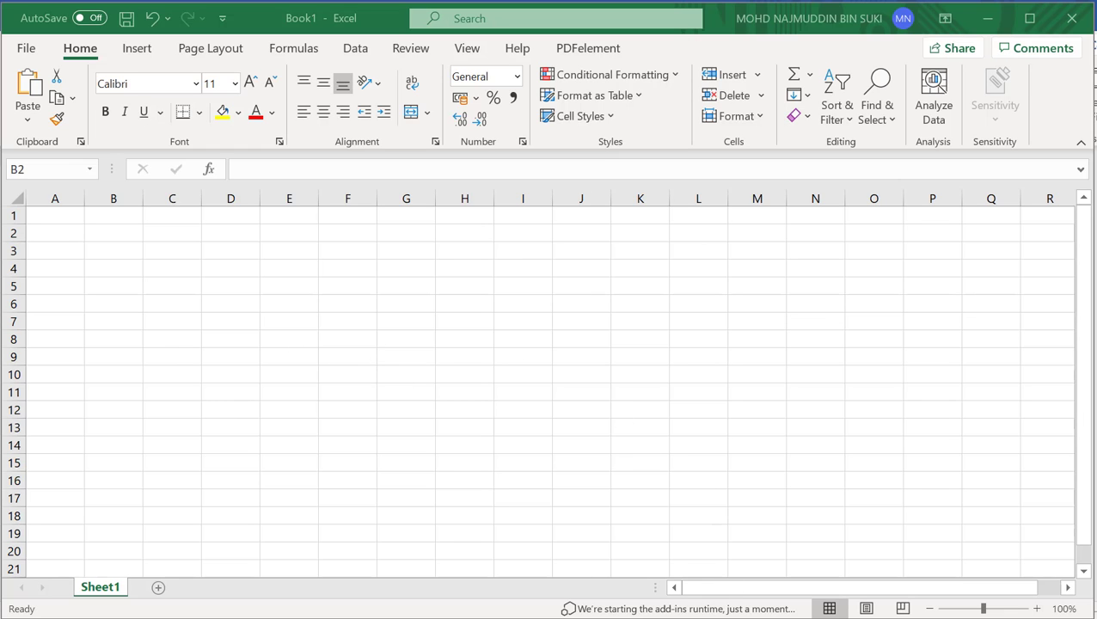
Switch to the Word document Document4 and go to the beginning of its text
mouse_move(747, 618)
click(815, 568)
scroll(387, 383, up, 2)
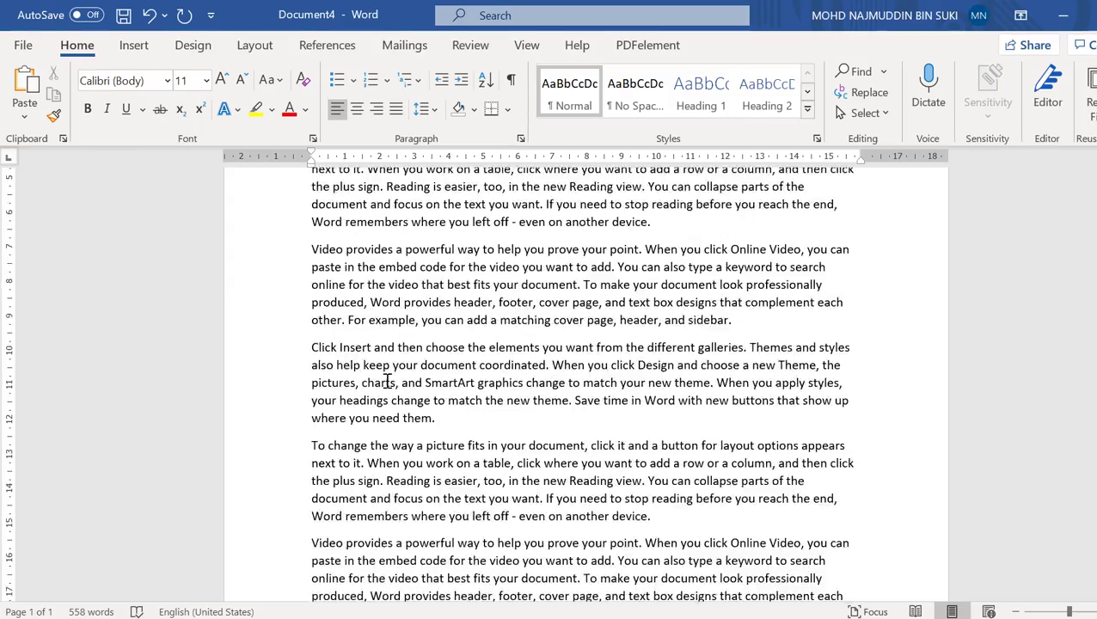
scroll(388, 383, up, 5)
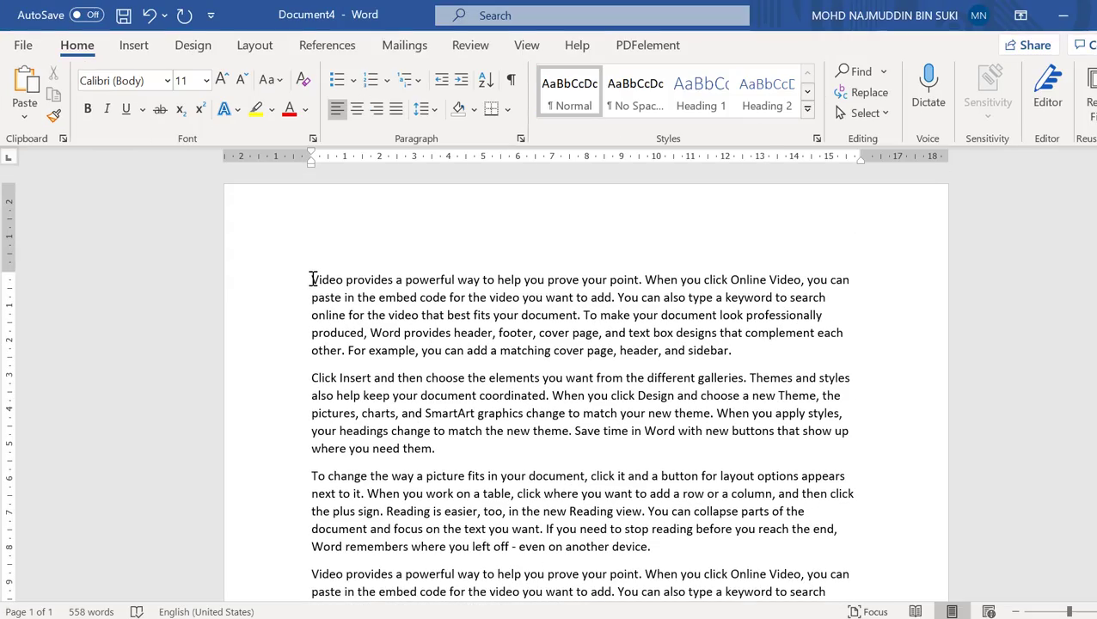
Copy all the text of the Word document into Excel's Book1 starting at B2, and check the pasted cells B2, B3 and B4
scroll(379, 350, down, 9)
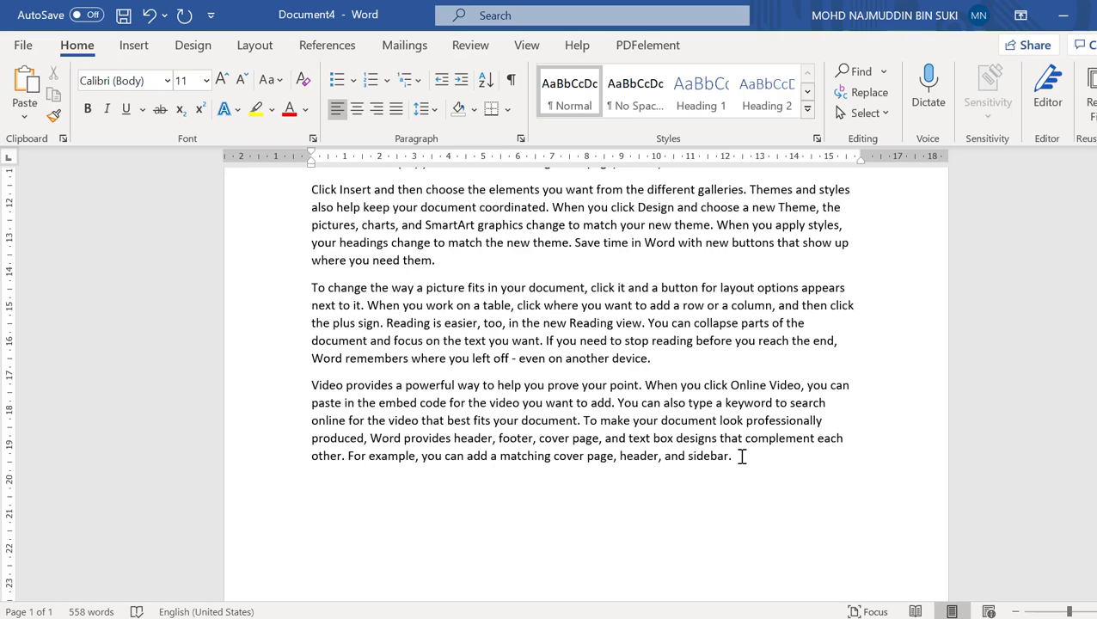
key(ctrl+a)
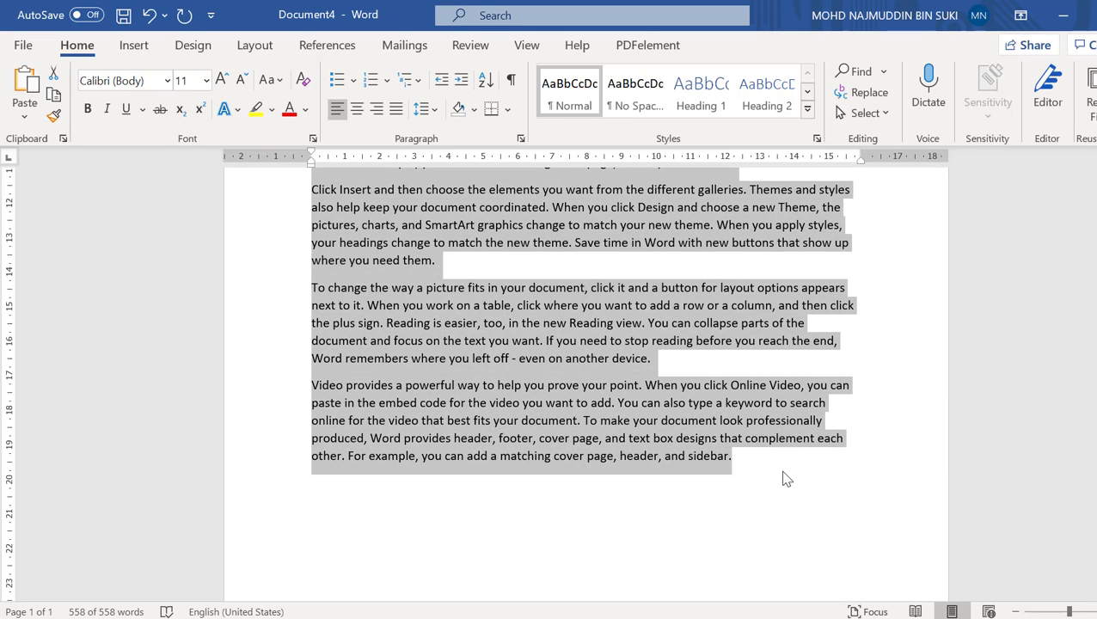
scroll(694, 474, up, 9)
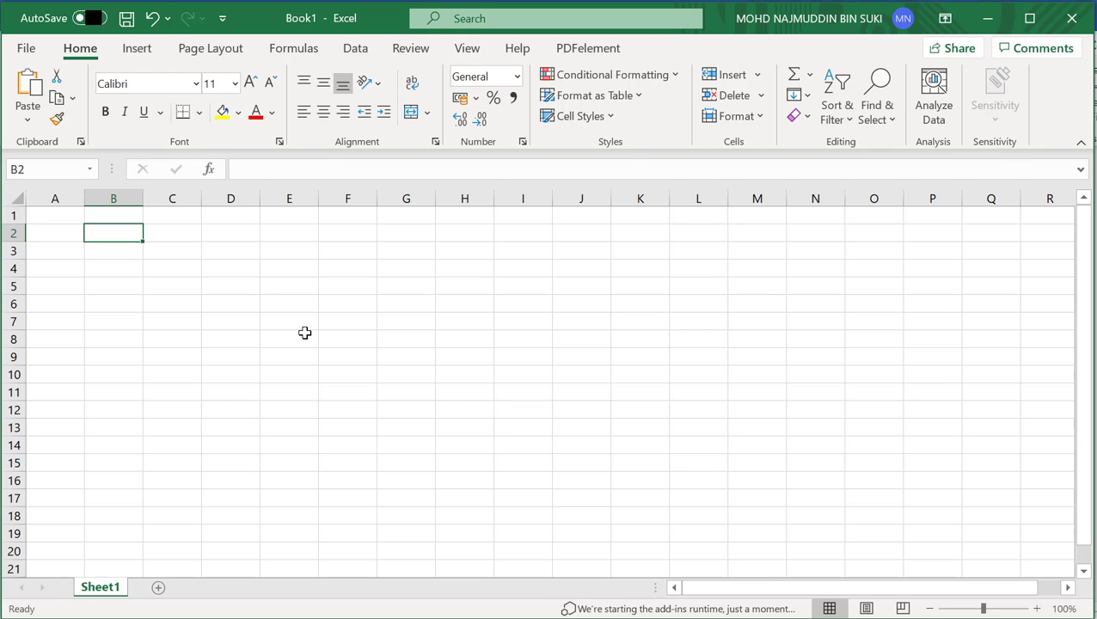
key(ctrl+v)
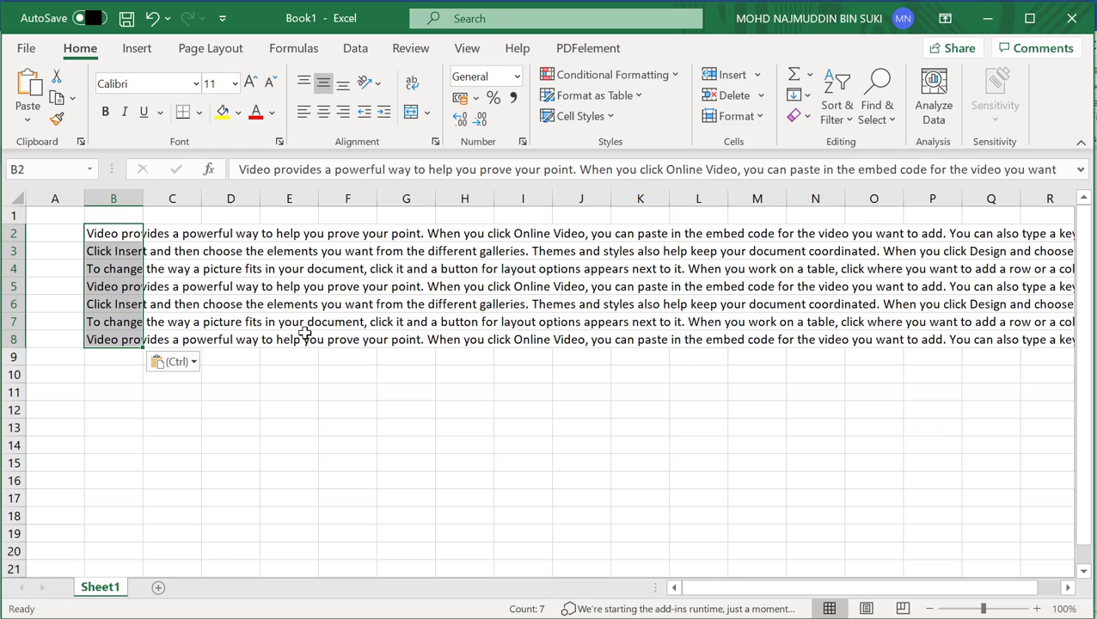
click(257, 406)
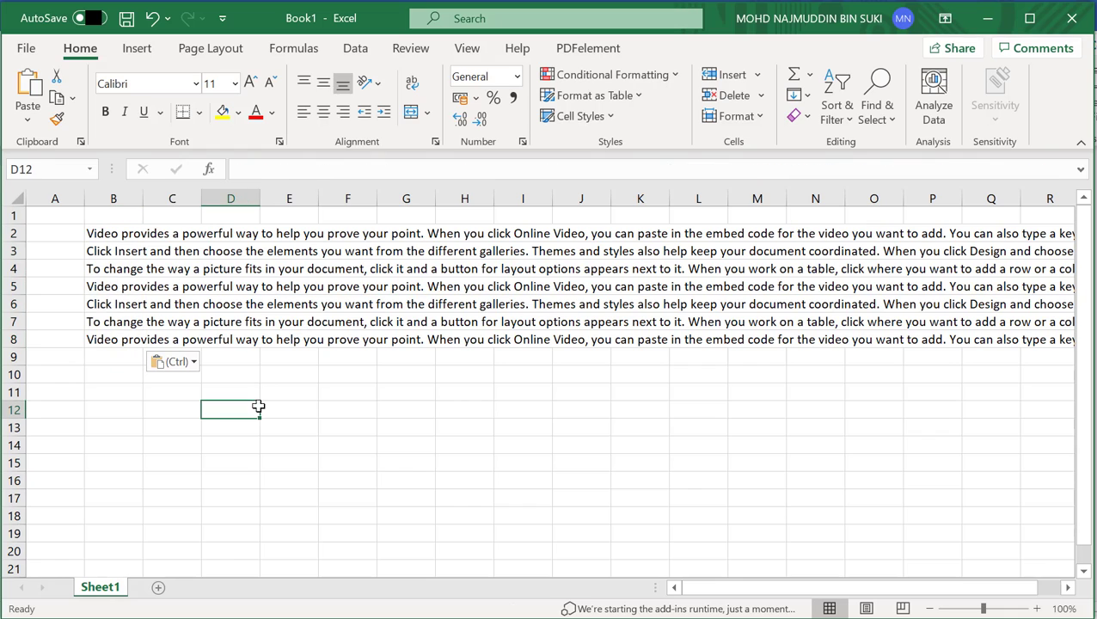
click(104, 235)
click(106, 252)
click(107, 268)
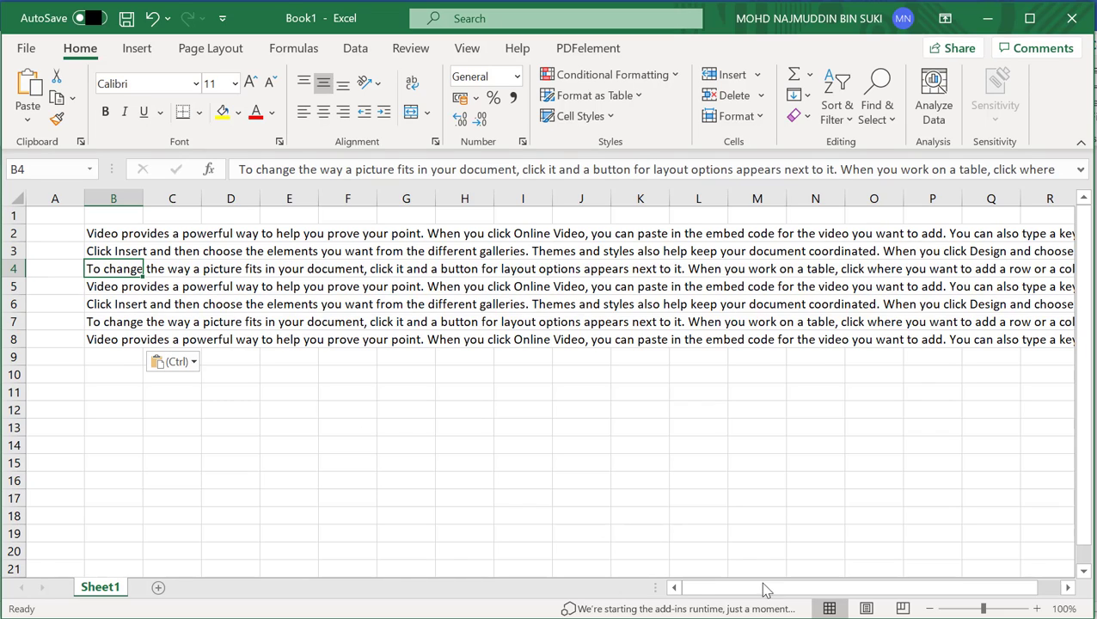
Enter 21, 72 and 15 in cells B11, C11 and D11 below the pasted paragraphs
click(111, 392)
click(107, 268)
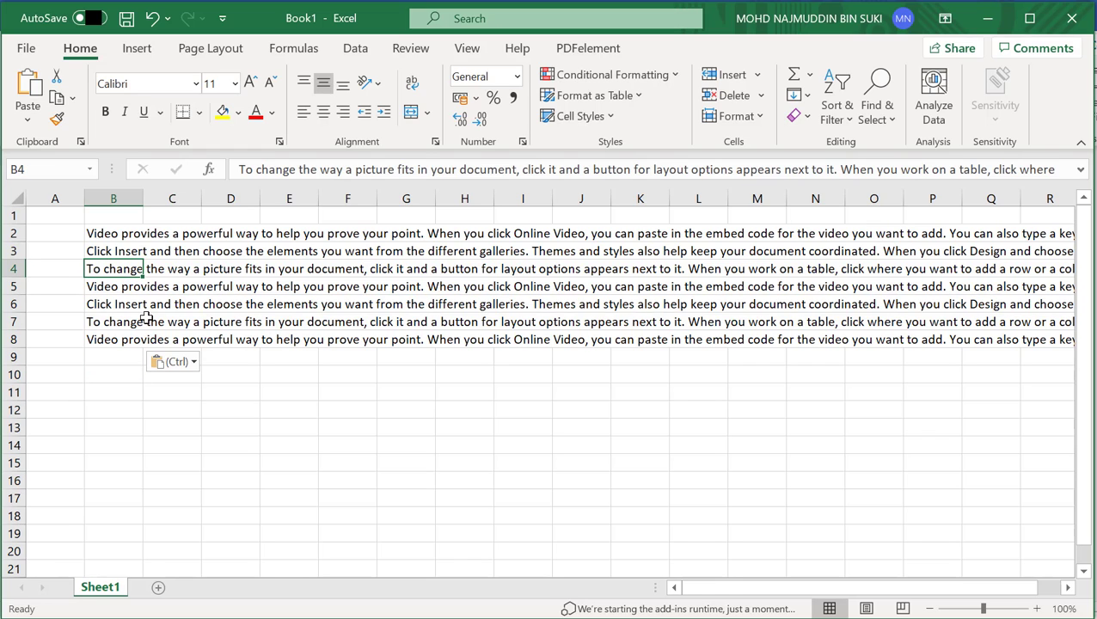
click(105, 394)
text(21)
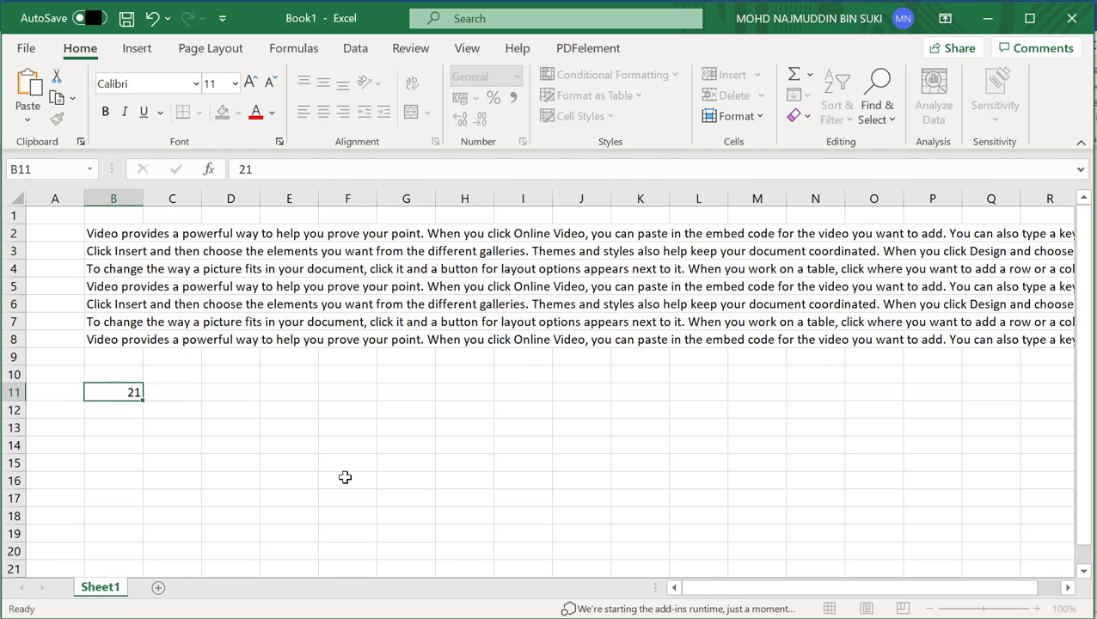
key(Tab)
text(72)
key(Return)
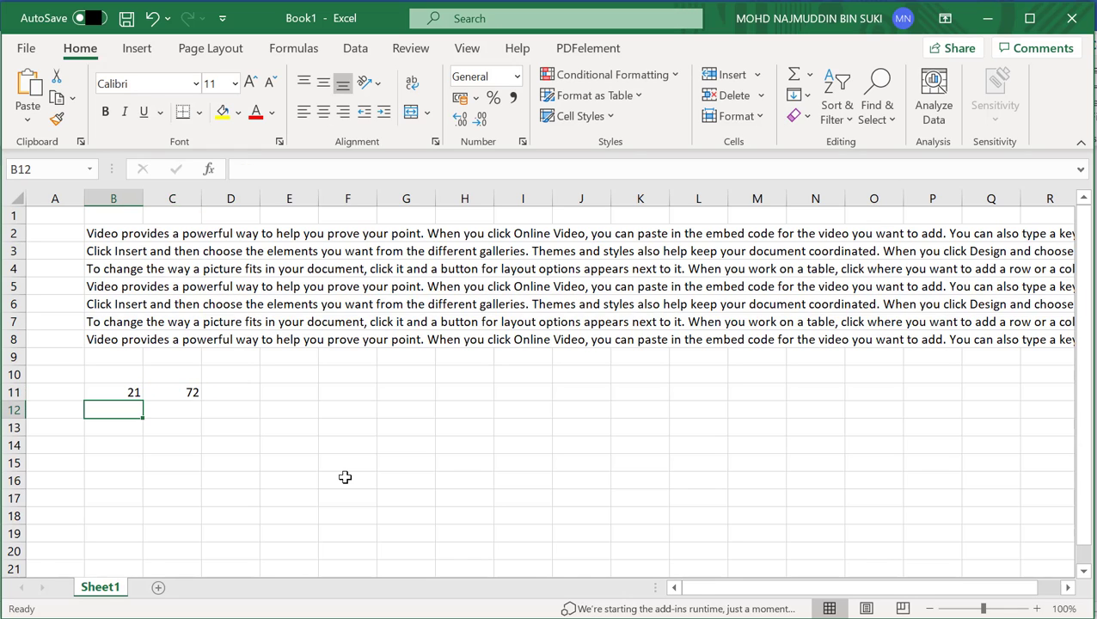
key(Up)
key(Right)
key(Right)
key(Right)
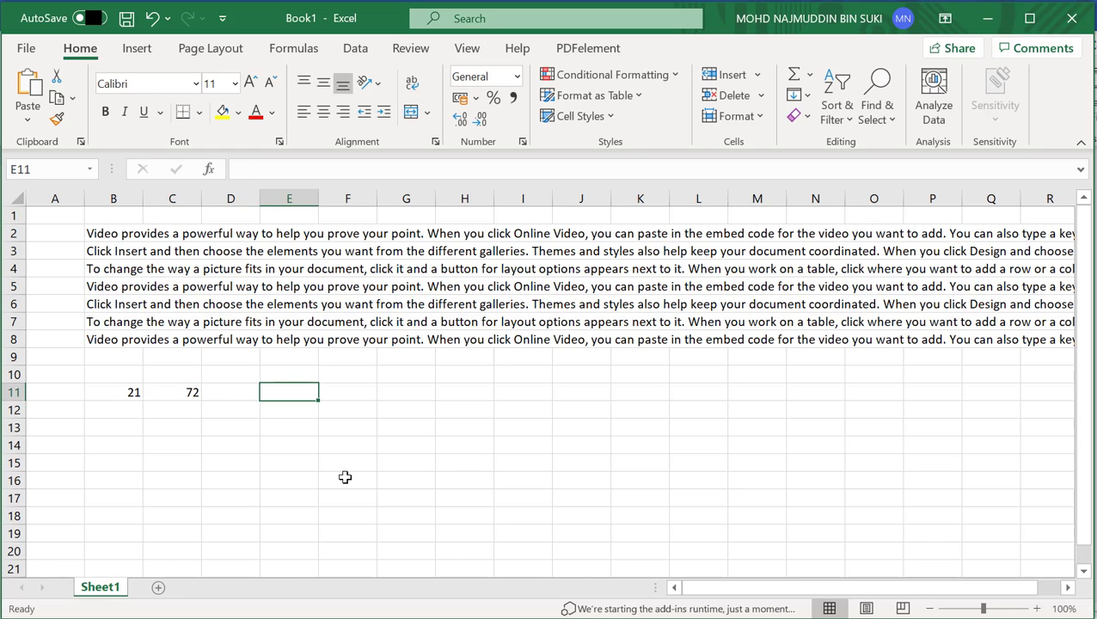
key(Left)
text(15)
key(Return)
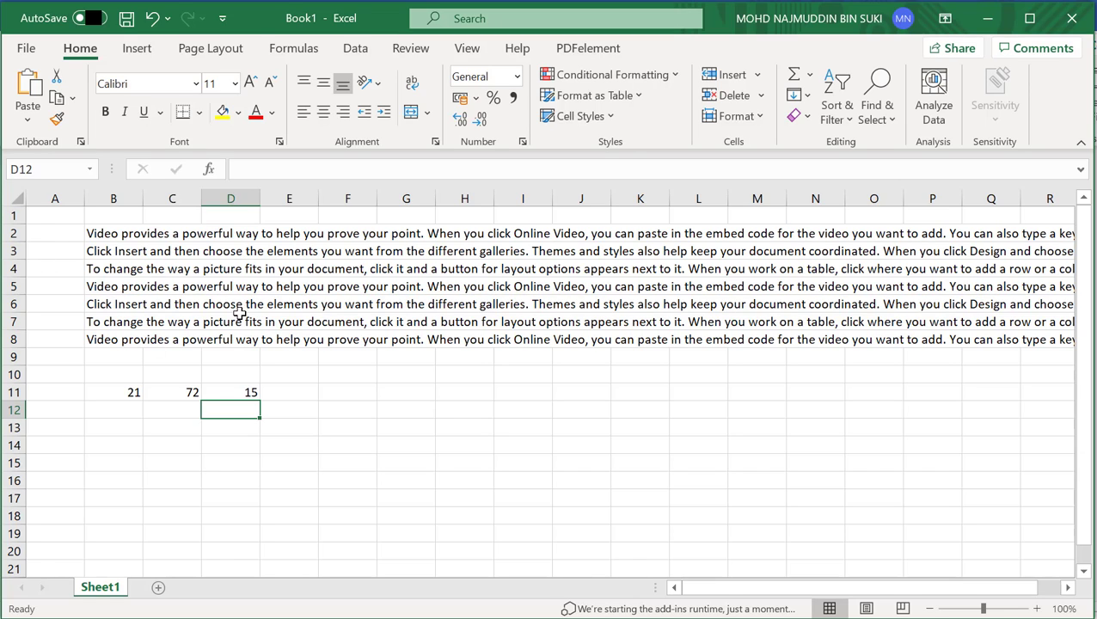
Insert a blank row above row 4, between the second and third pasted paragraphs
click(98, 249)
click(114, 269)
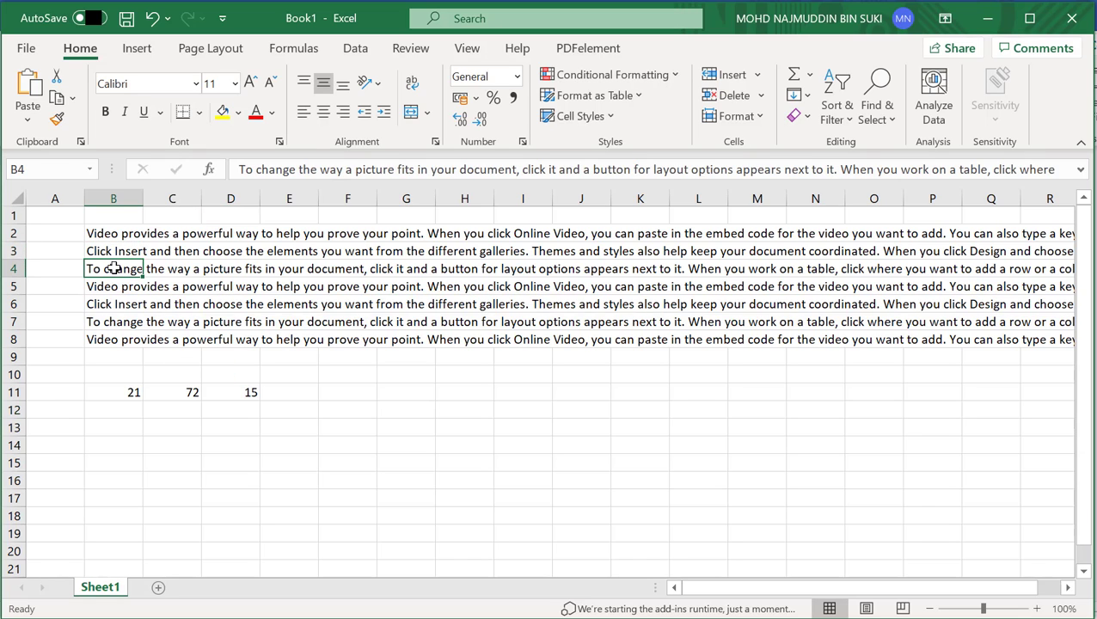
click(124, 392)
click(227, 392)
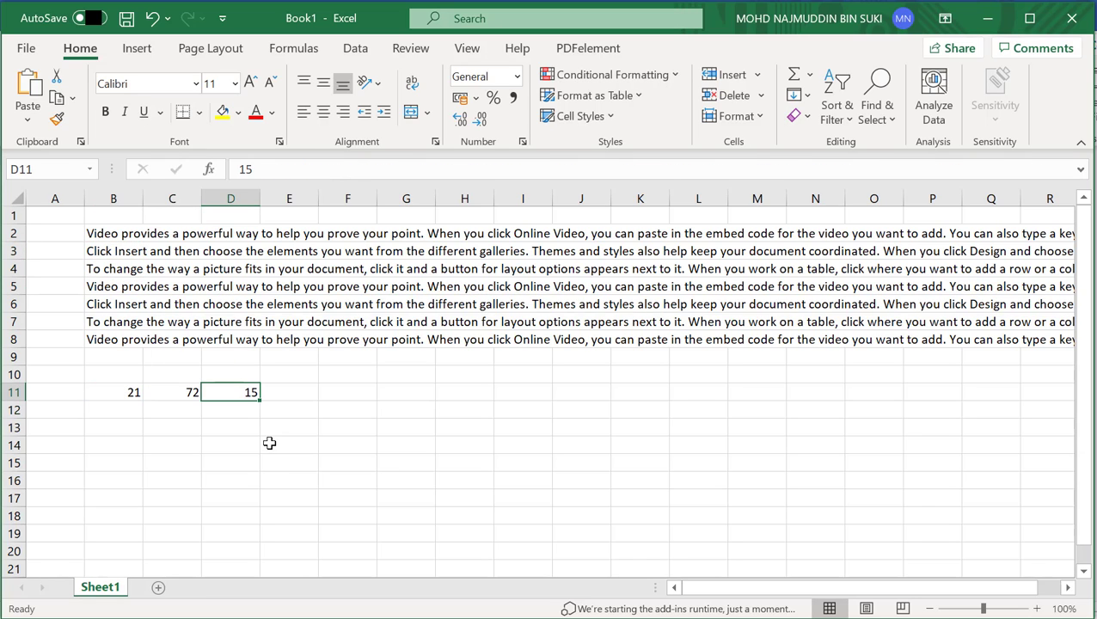
right_click(14, 268)
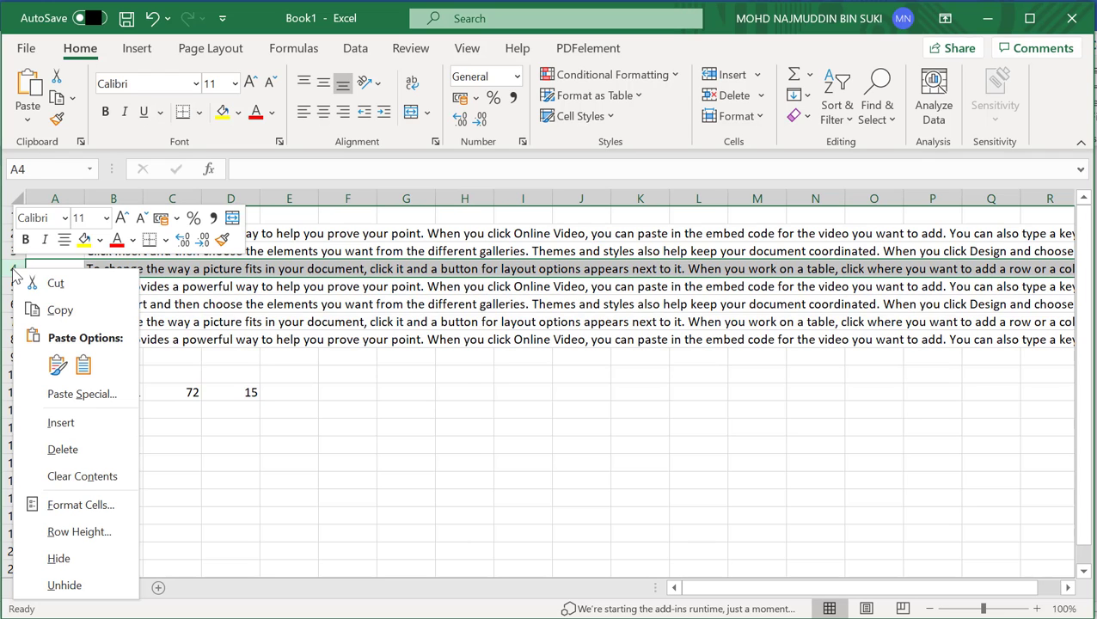
click(59, 422)
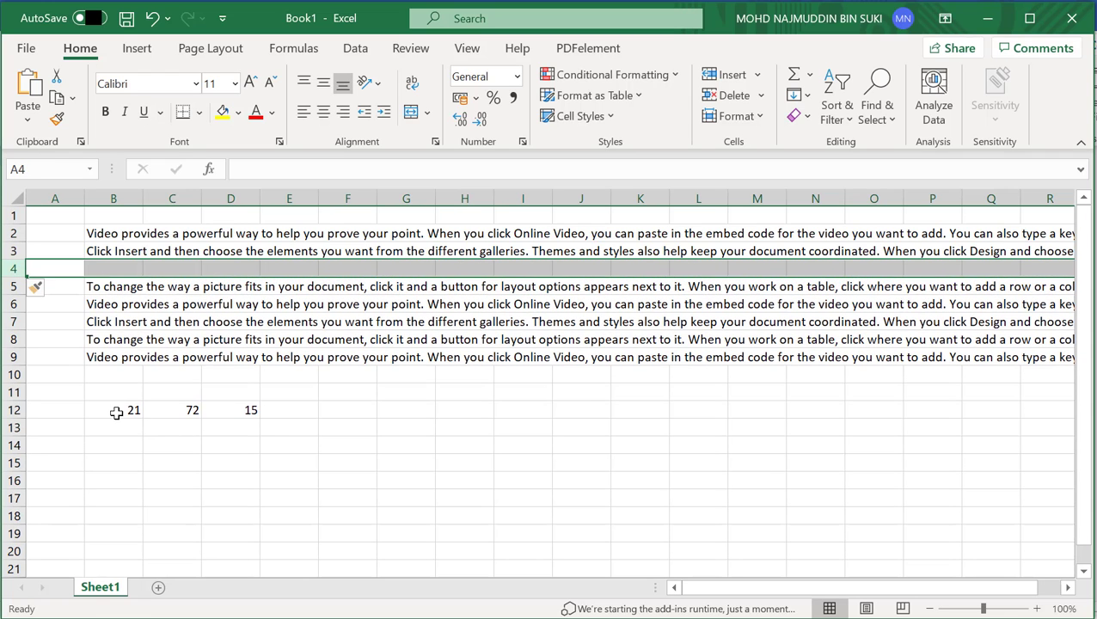
Copy B12:D12, undo the inserted row and cancel the copy selection
click(116, 411)
drag(217, 411, 248, 409)
key(ctrl+c)
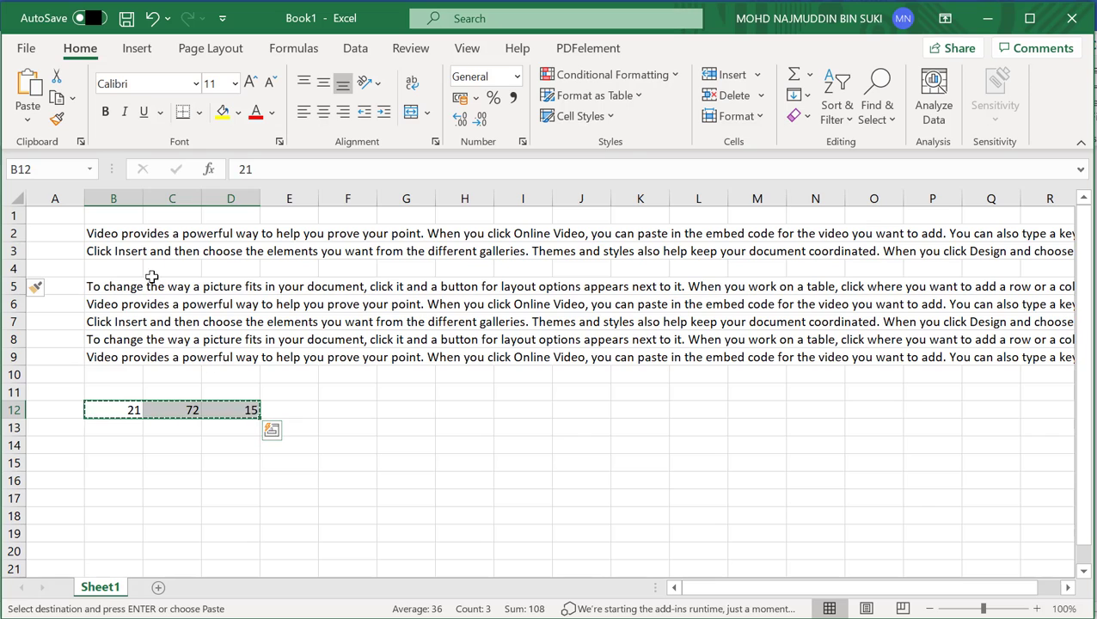
click(131, 268)
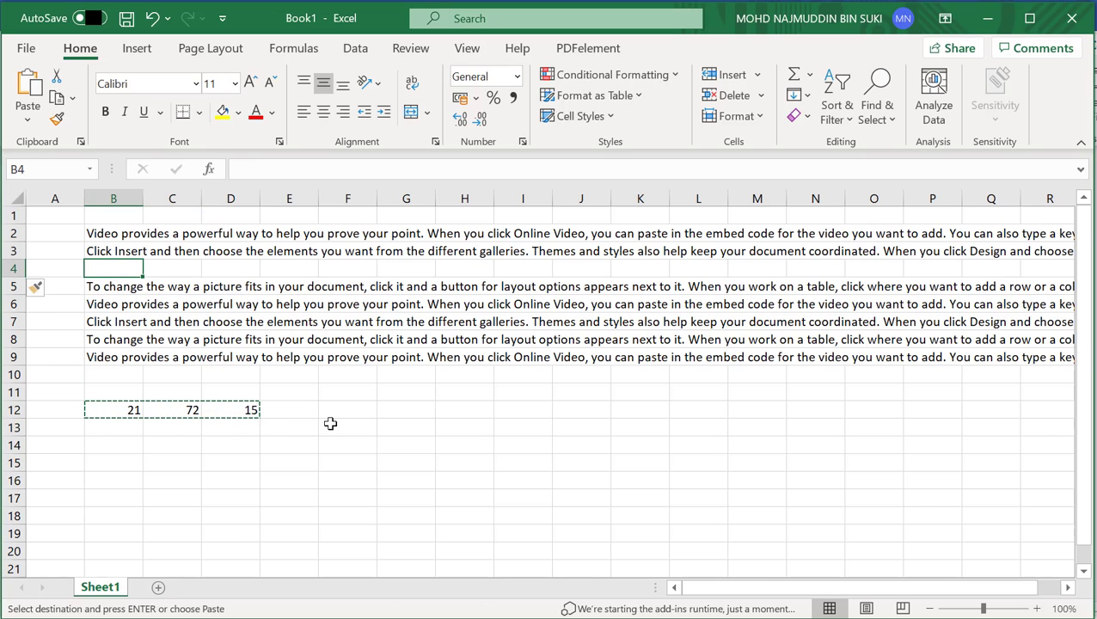
key(shift+space)
key(ctrl+minus)
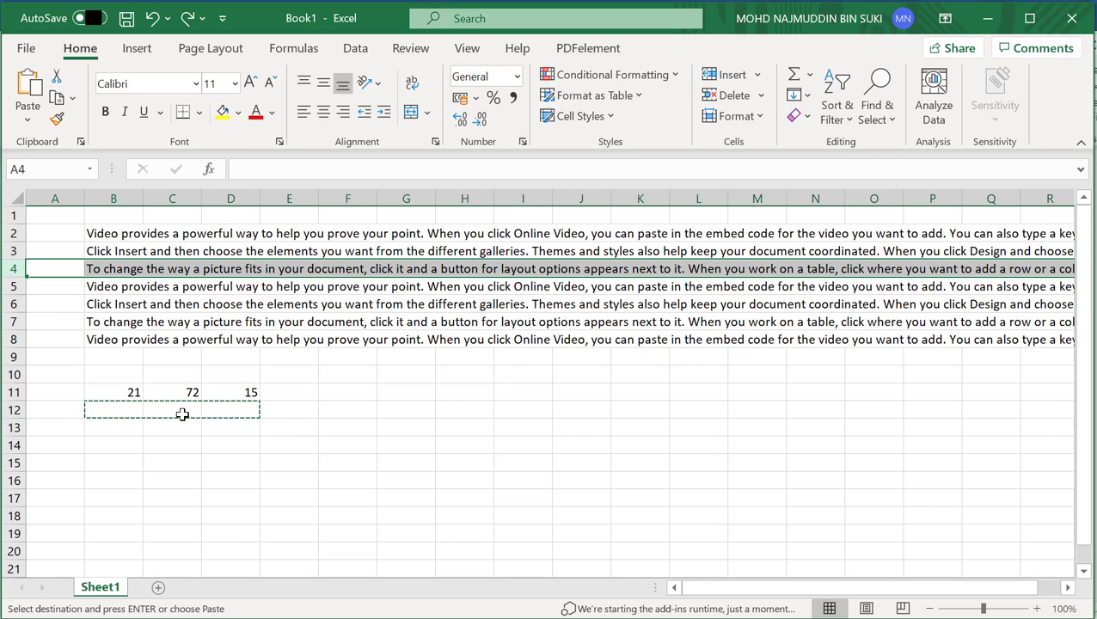
key(Escape)
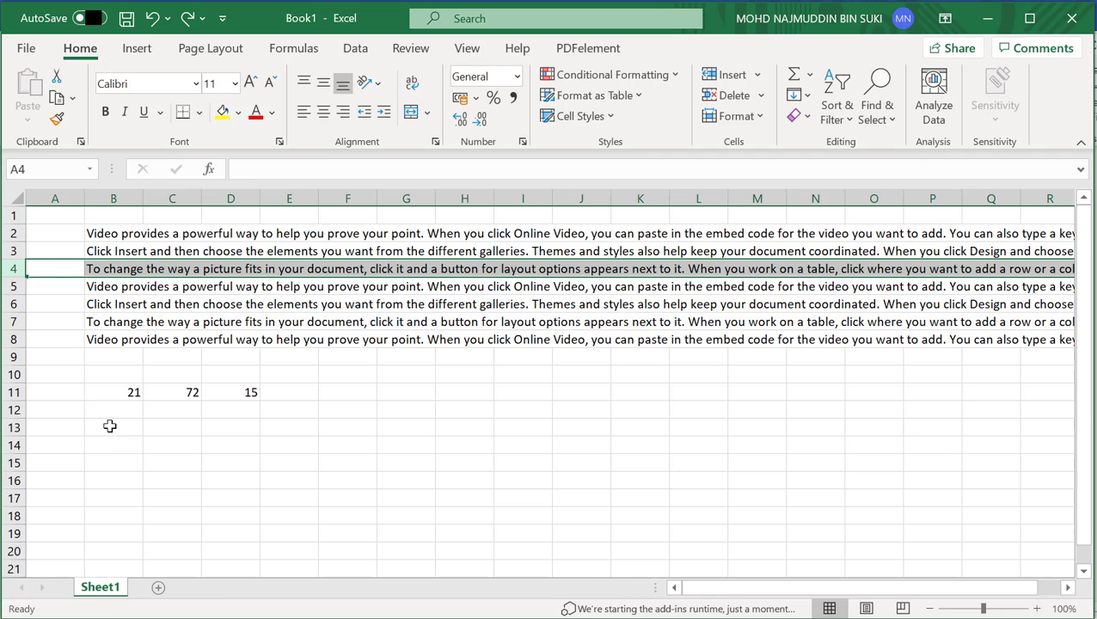
Insert the blank row at row 4 again, above the paragraph beginning "To change the way a picture fits"
click(108, 426)
right_click(12, 268)
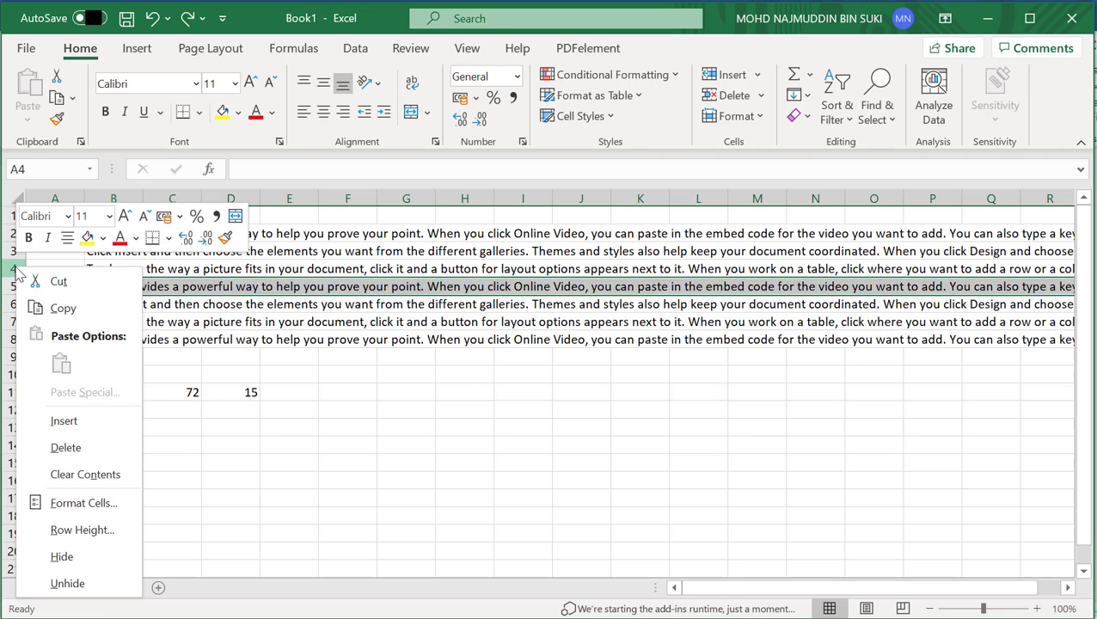
click(90, 422)
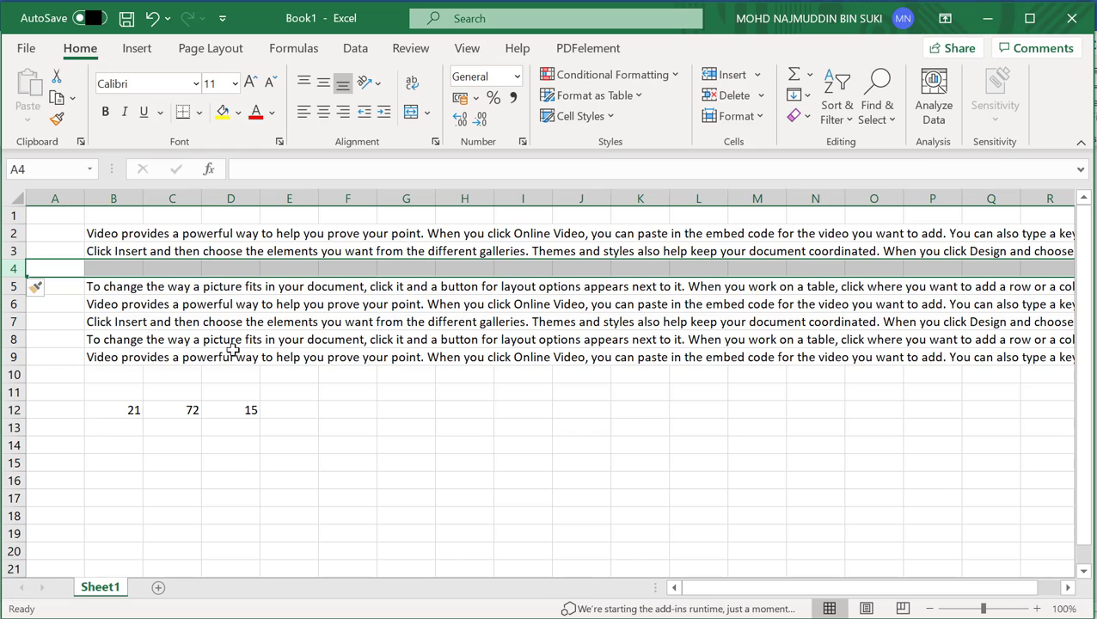
click(127, 466)
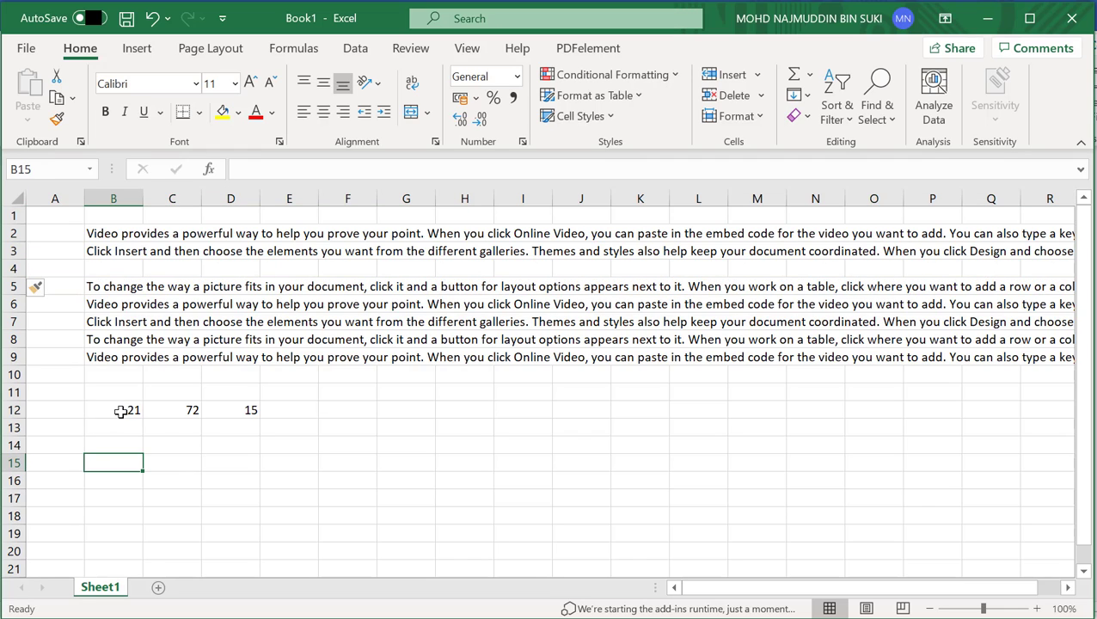
Copy the three numbers in B12:D12 and paste them as values into B4:D4
click(121, 412)
shift+click(250, 411)
right_click(235, 411)
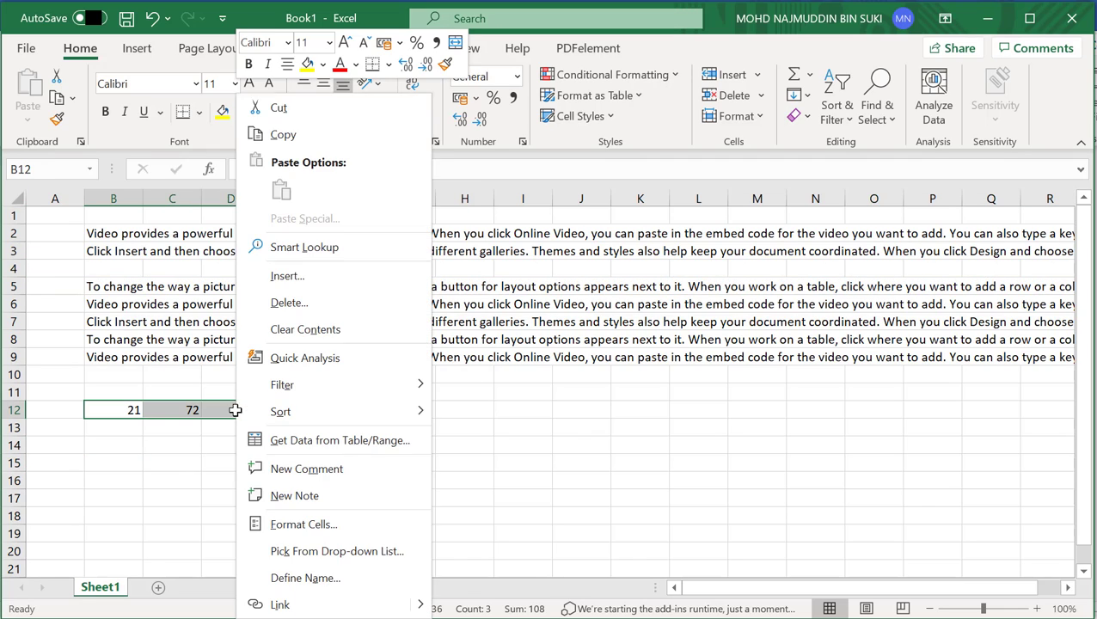
click(282, 134)
click(110, 265)
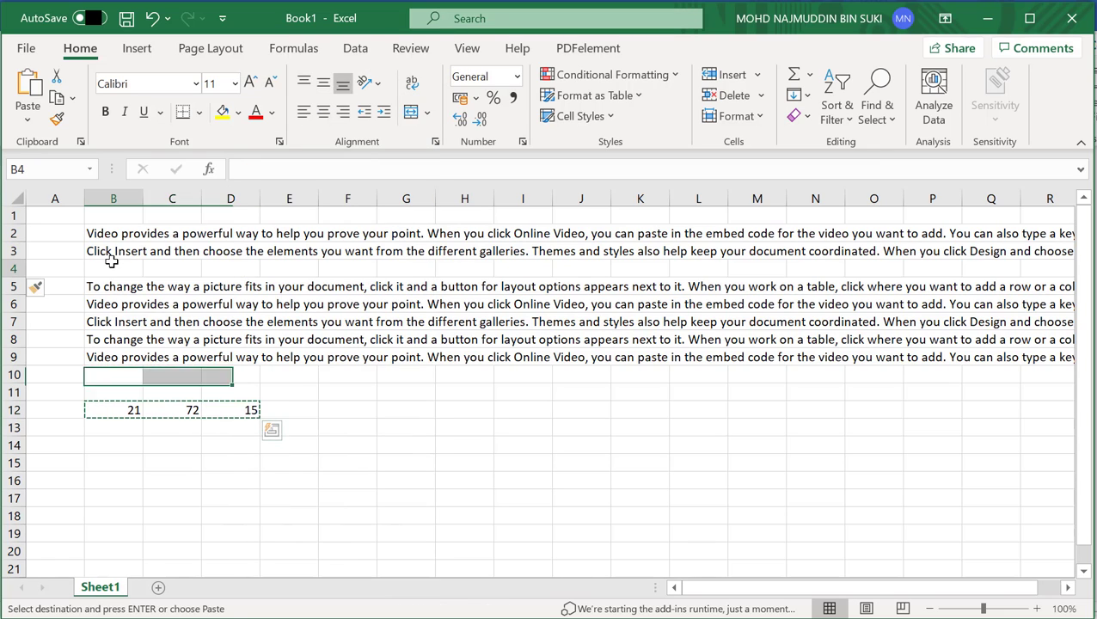
drag(220, 271, 220, 266)
right_click(221, 266)
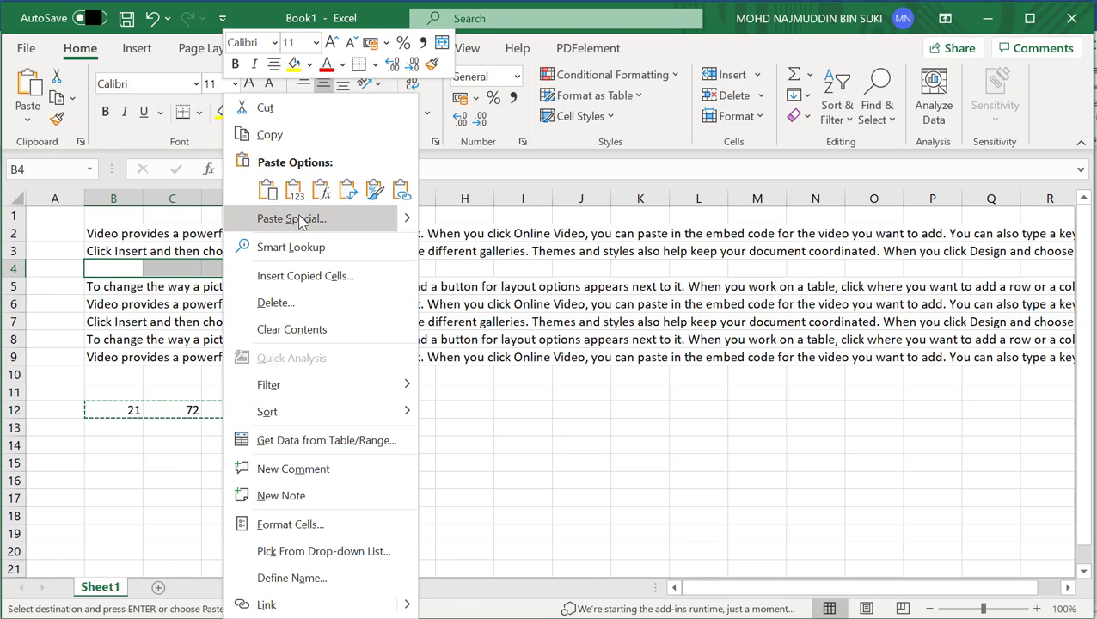
click(294, 191)
click(353, 464)
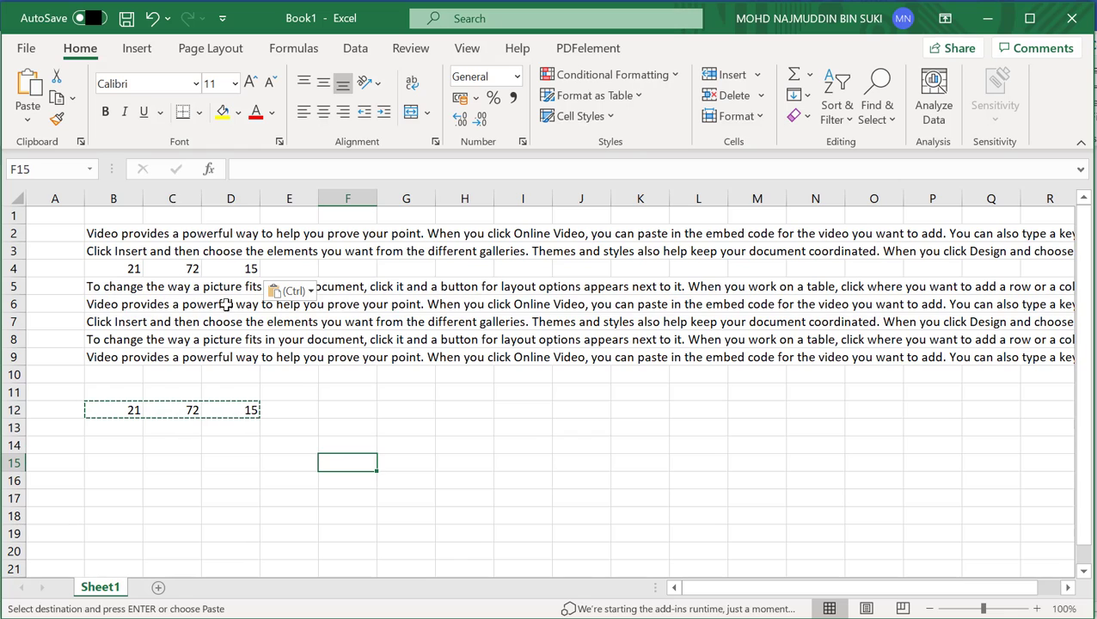
click(120, 449)
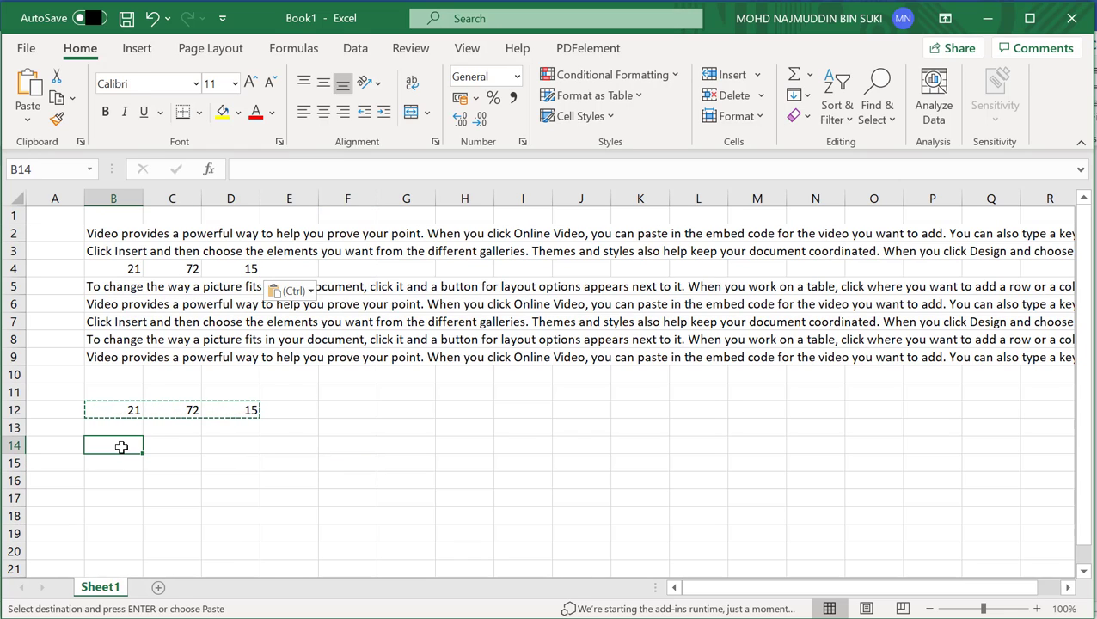
right_click(122, 448)
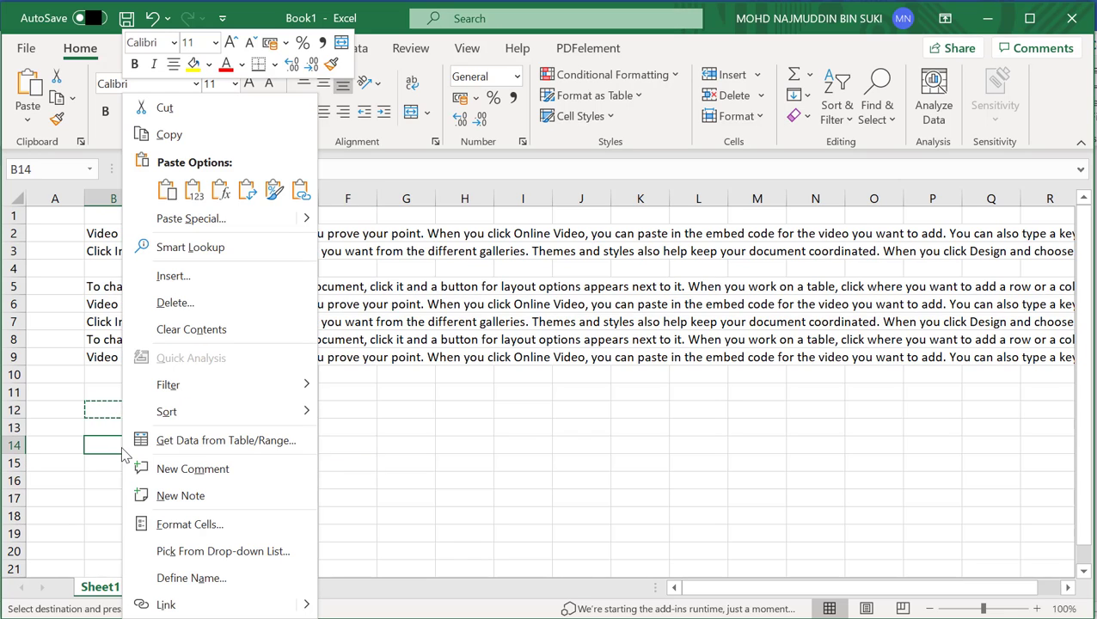
click(194, 191)
key(Escape)
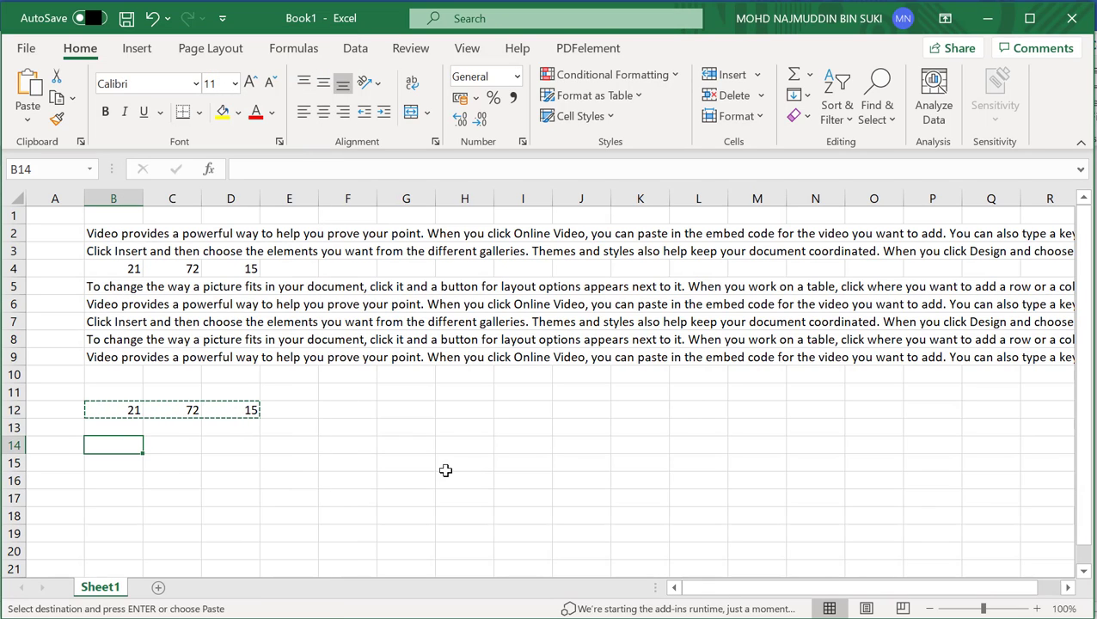
click(394, 425)
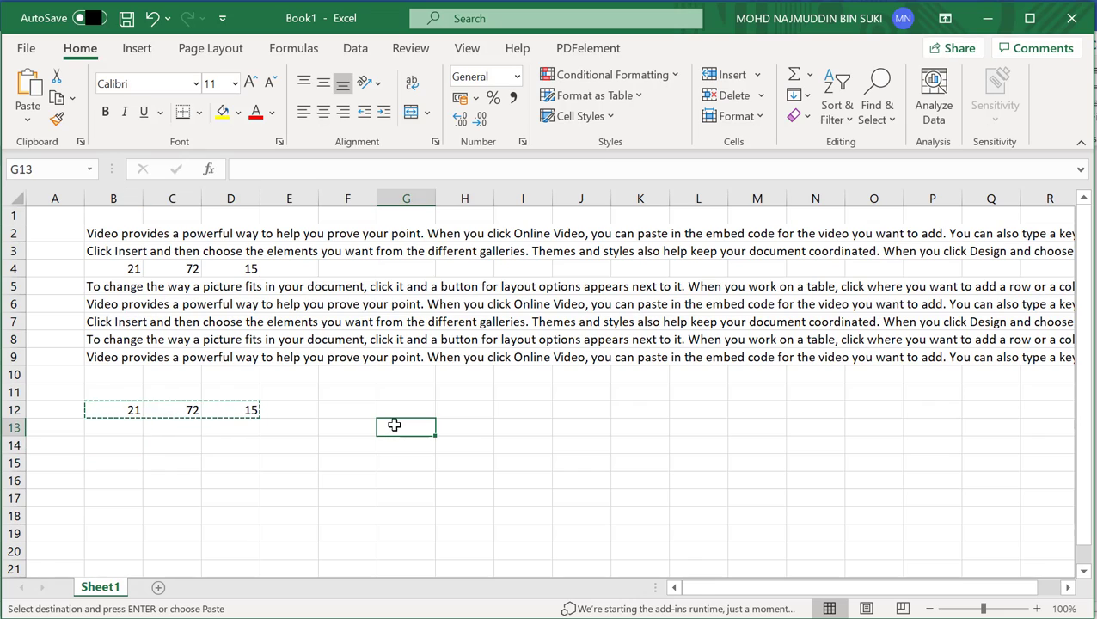
key(Escape)
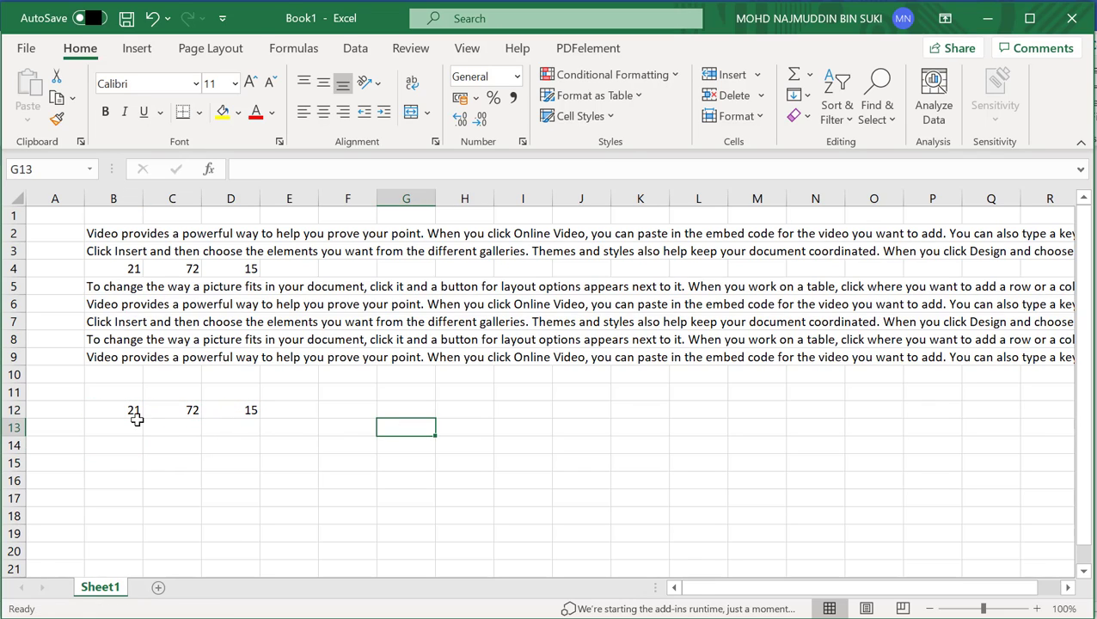
Format the number in D12 as Currency
click(247, 407)
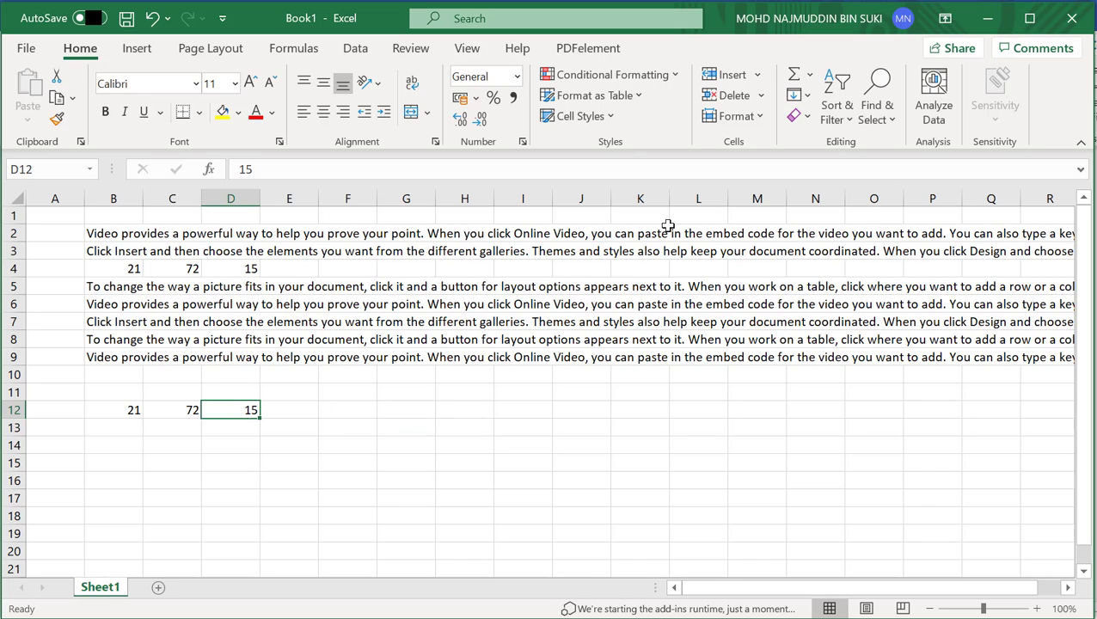
click(517, 76)
click(540, 208)
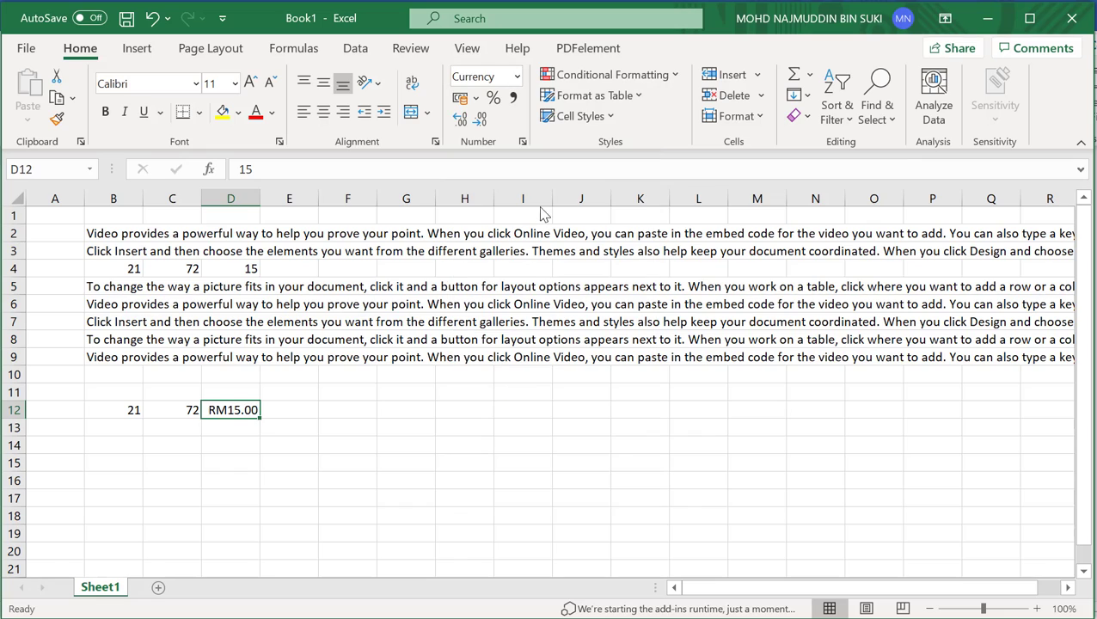
click(397, 517)
Copy the currency cell D12 and paste only its formatting onto B12:C12
click(235, 414)
click(120, 411)
click(164, 410)
click(235, 409)
right_click(241, 416)
click(311, 137)
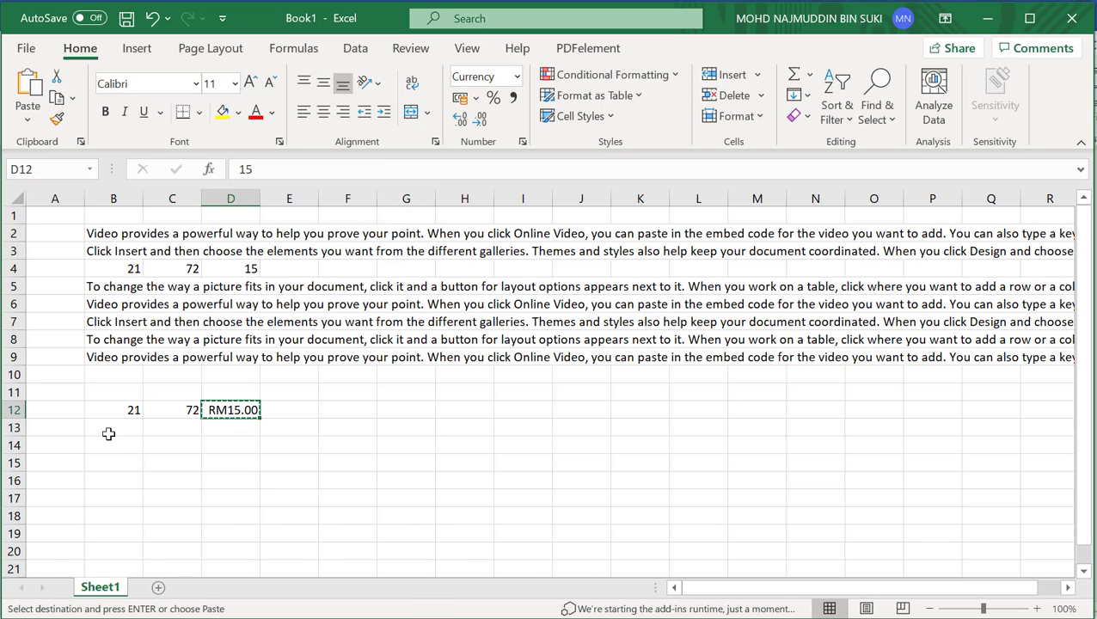
drag(119, 408, 155, 411)
right_click(154, 411)
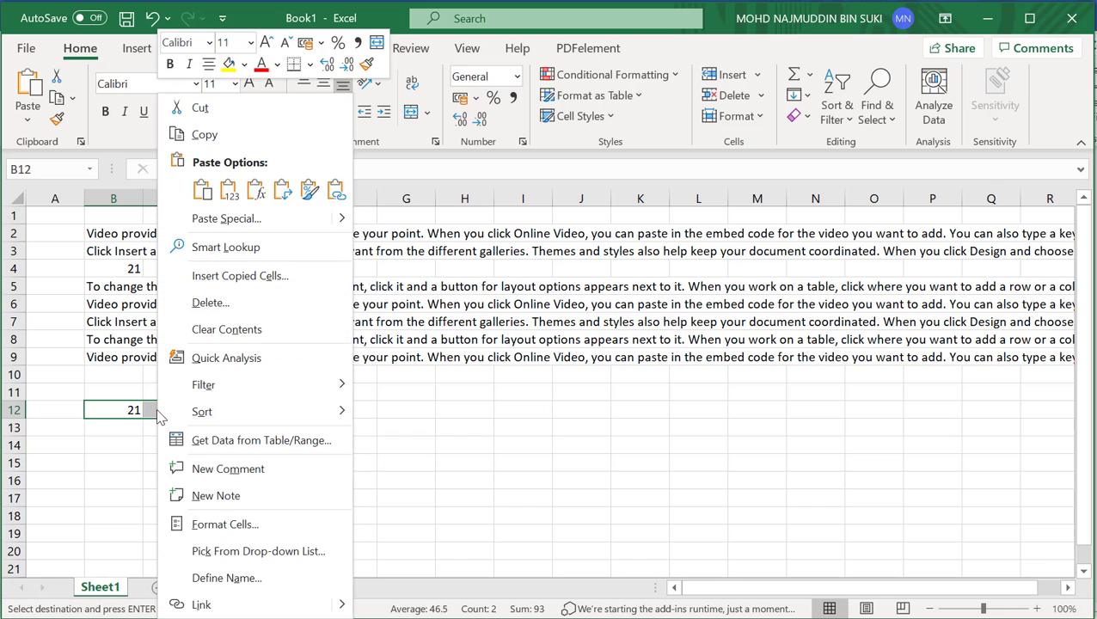
click(309, 189)
click(477, 497)
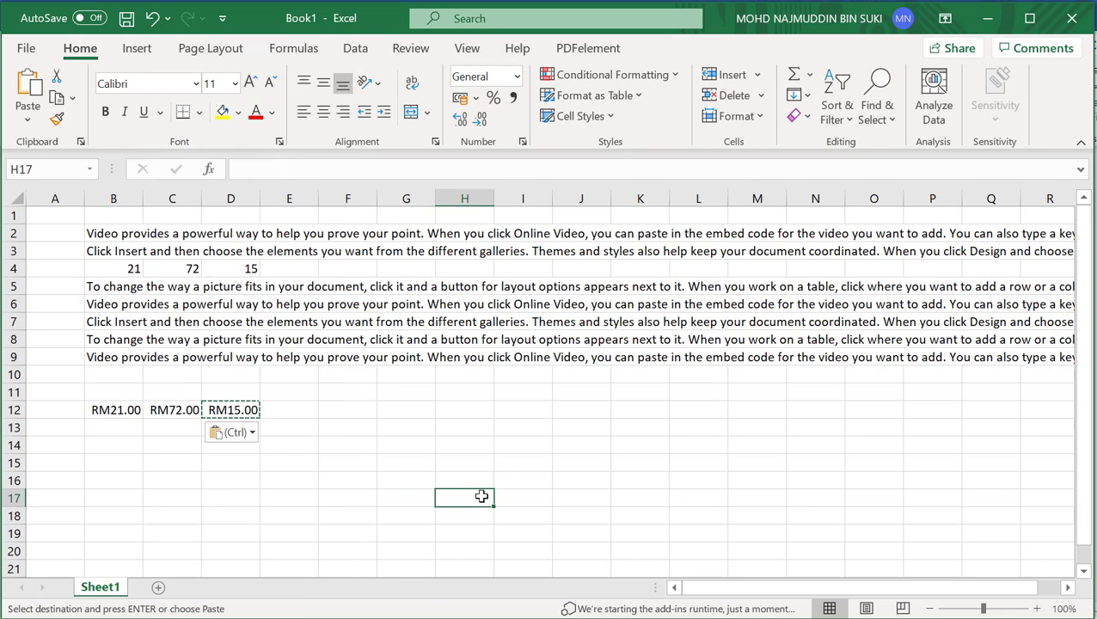
key(Escape)
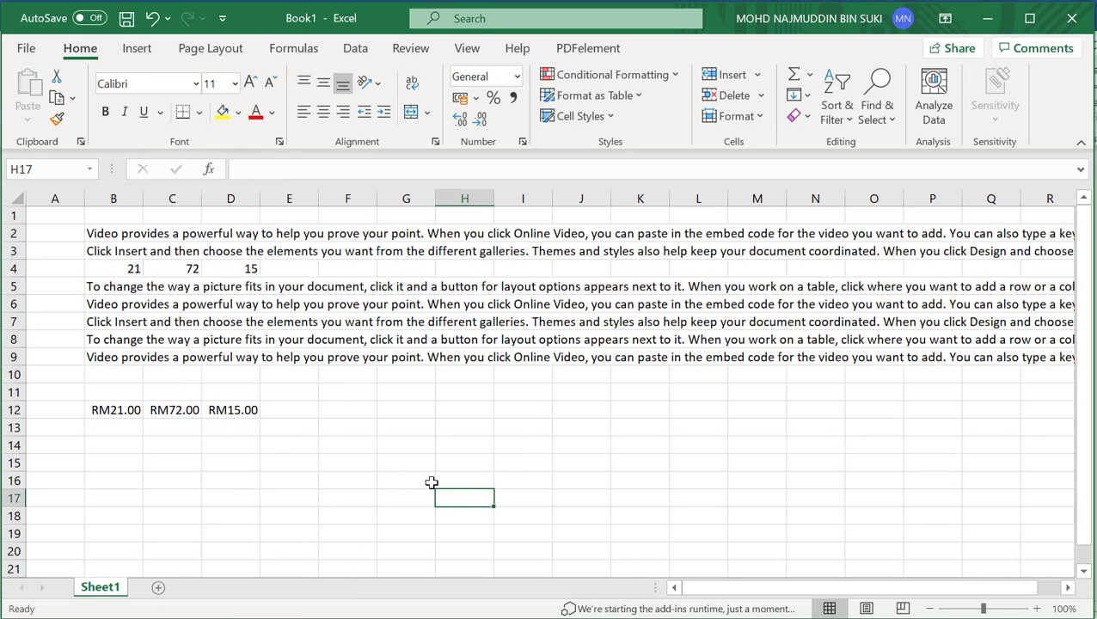
click(432, 483)
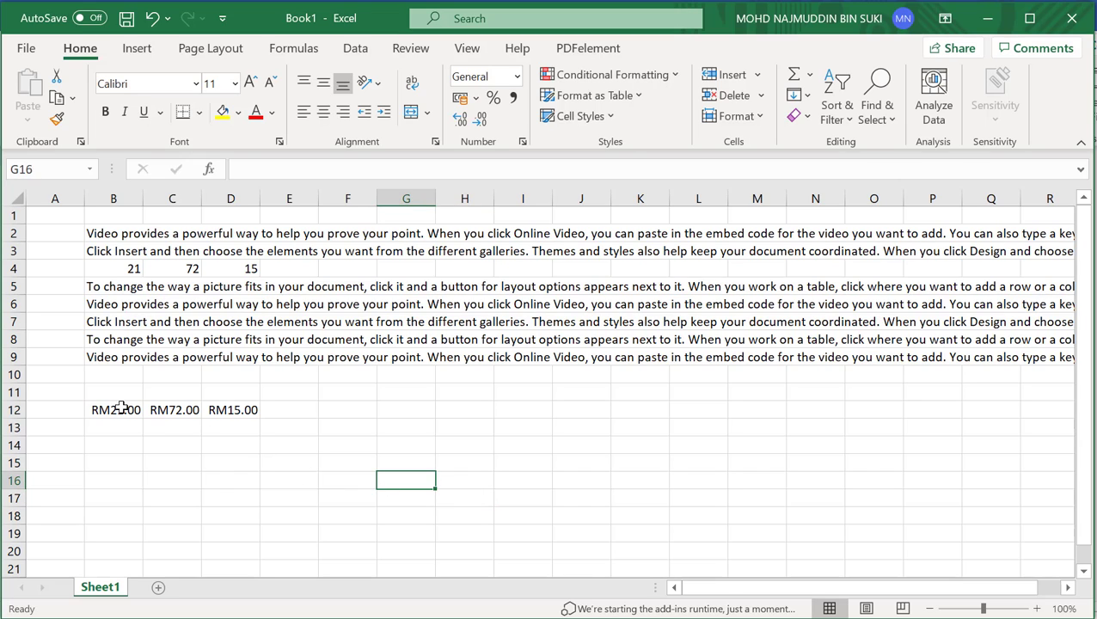
Copy the three currency amounts in B12:D12 and paste them over the numbers in B4:D4
drag(122, 409, 264, 436)
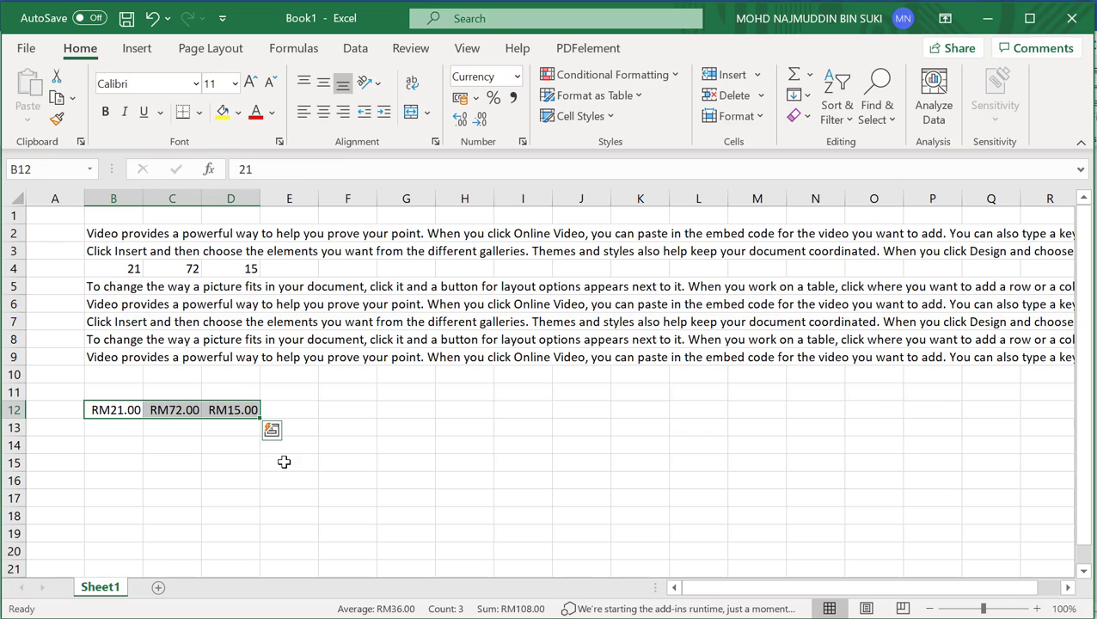
key(ctrl+c)
click(126, 268)
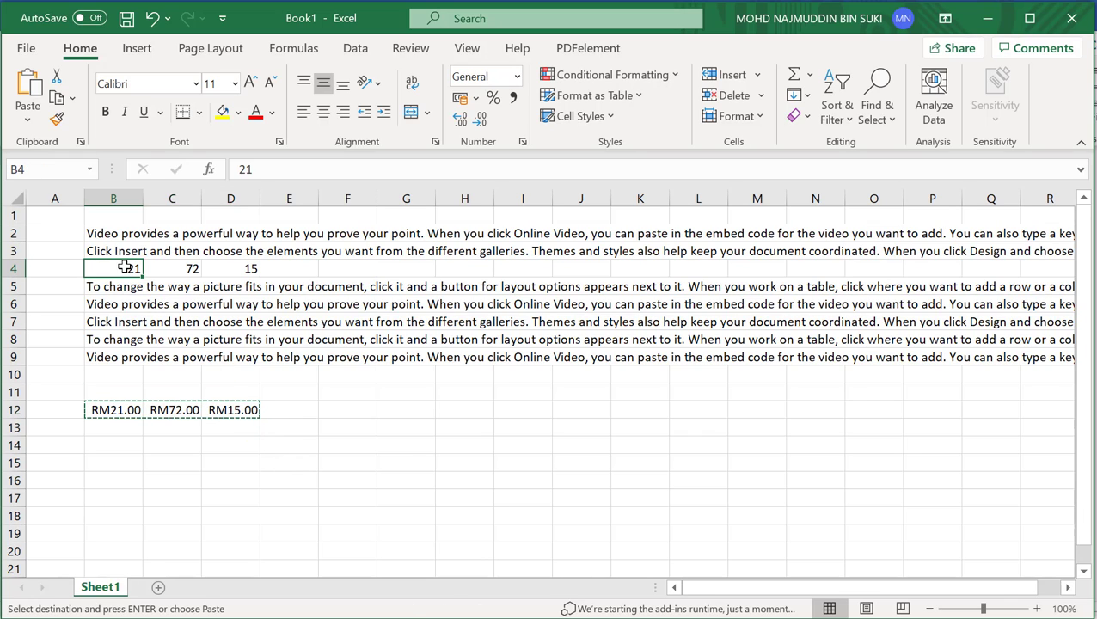
key(ctrl+v)
click(402, 463)
Clear the original currency amounts from B12:D12
drag(123, 411, 245, 411)
key(Delete)
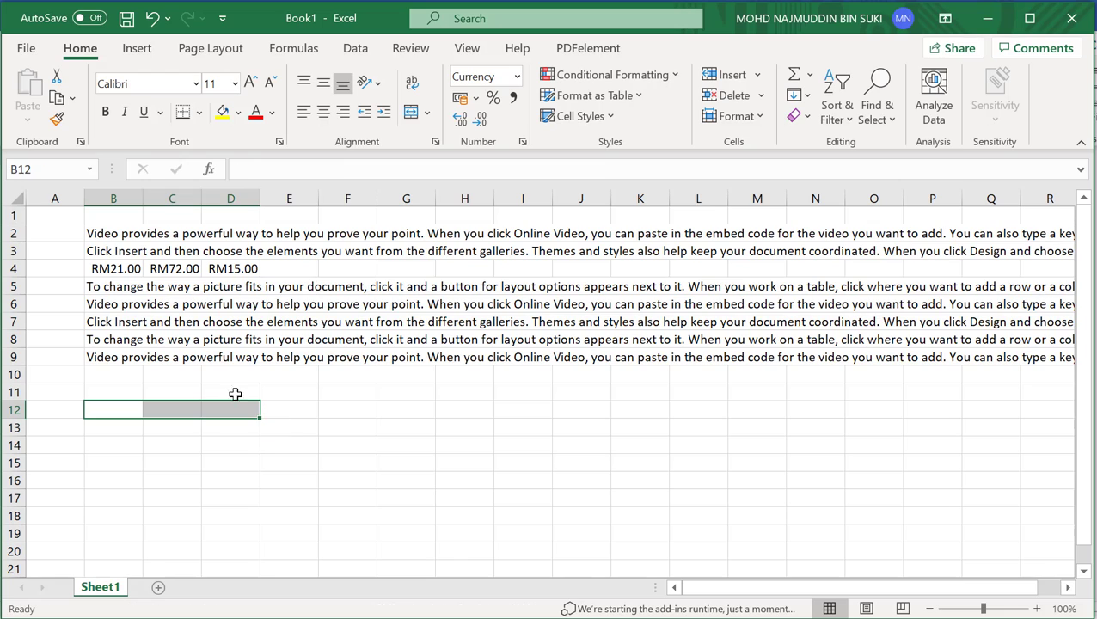
click(101, 269)
key(ctrl+v)
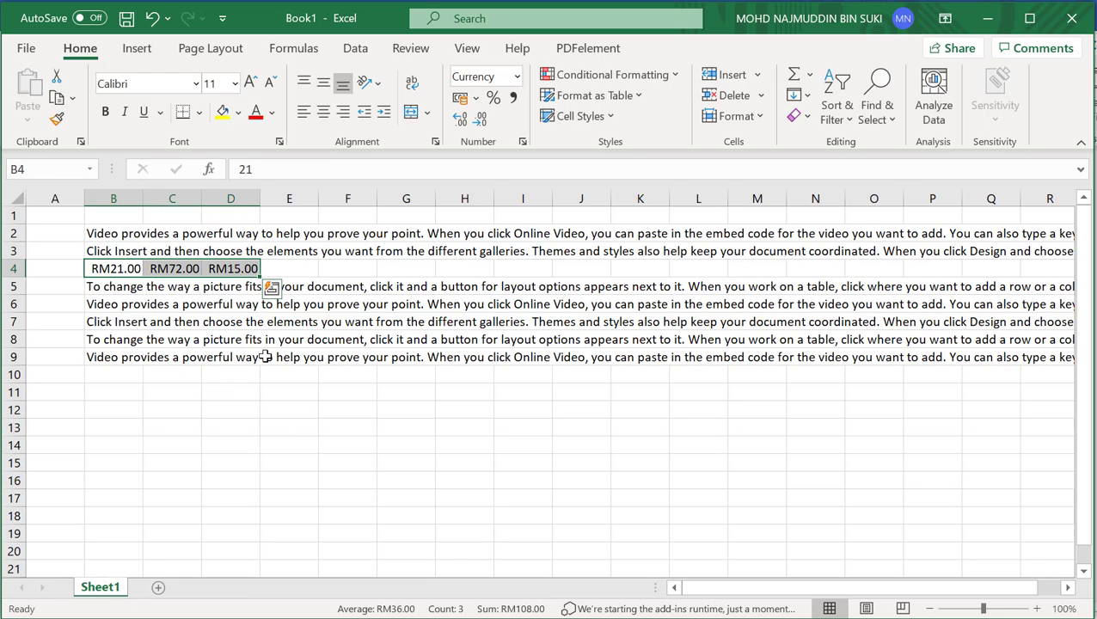
key(ctrl+q)
click(409, 508)
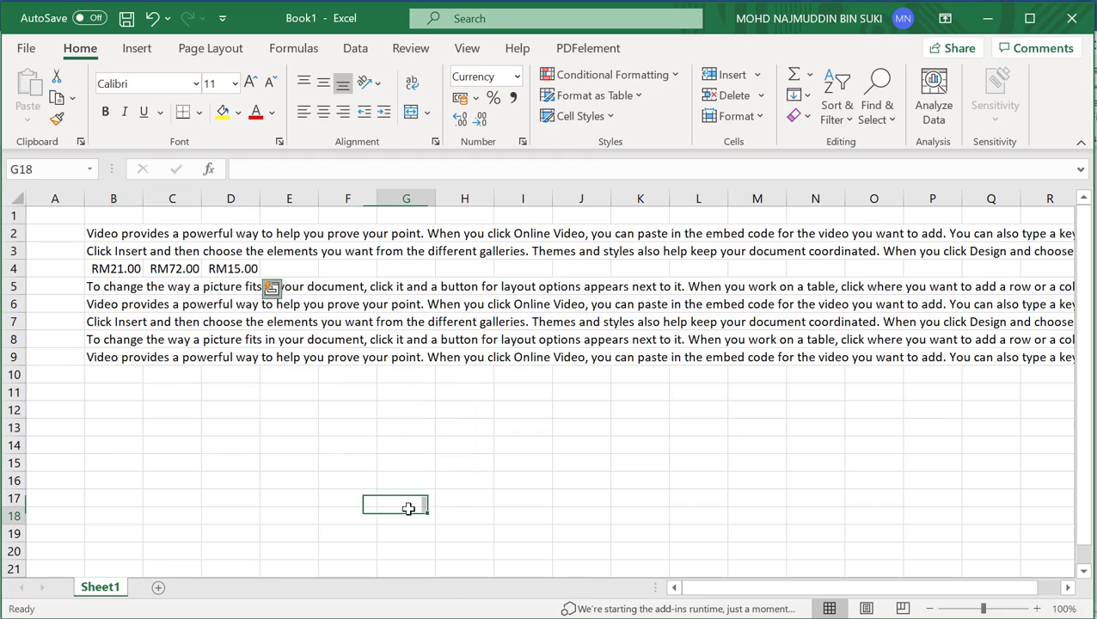
Cut the three currency amounts from B4:D4 and paste them into the row starting at B13
drag(102, 269, 233, 269)
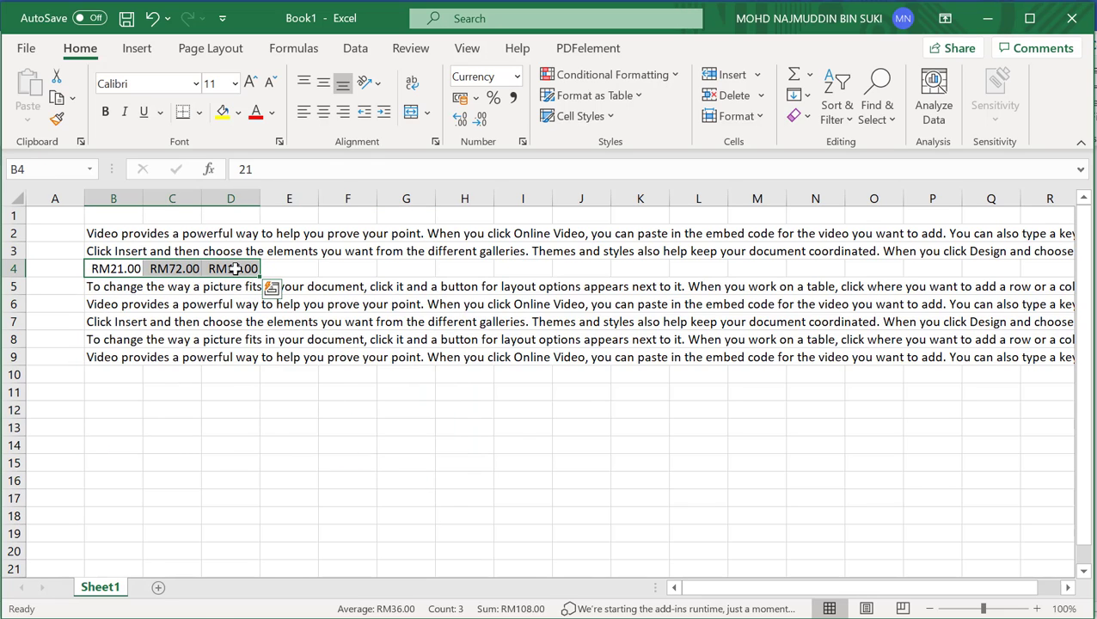
key(ctrl+x)
click(105, 429)
key(ctrl+v)
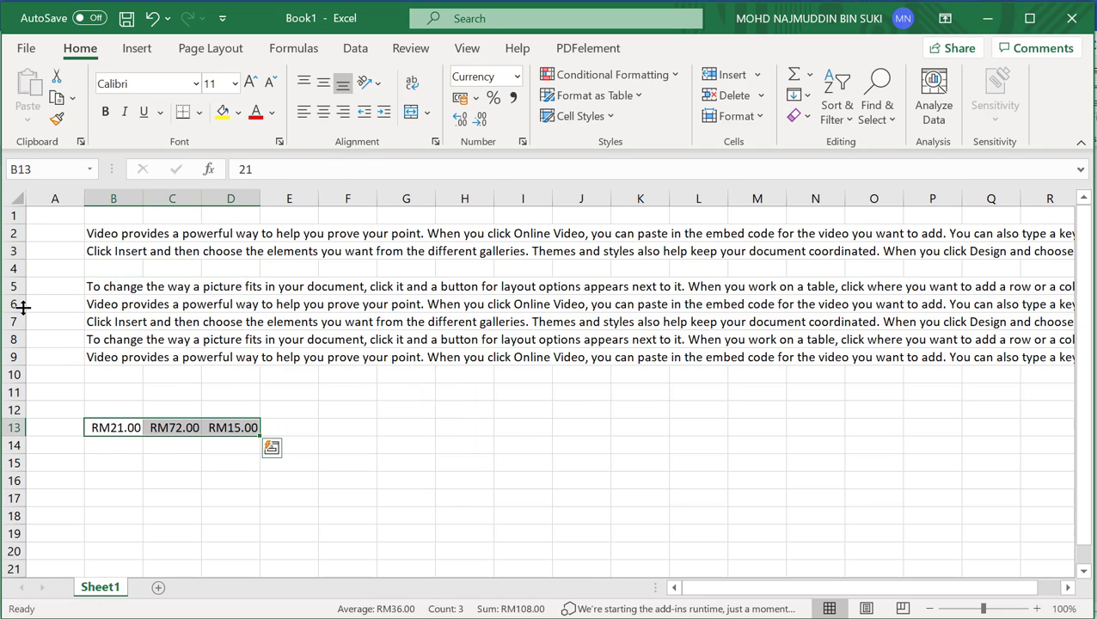
Insert another blank row at row 4, above the paragraph beginning "To change the way a picture fits"
right_click(19, 269)
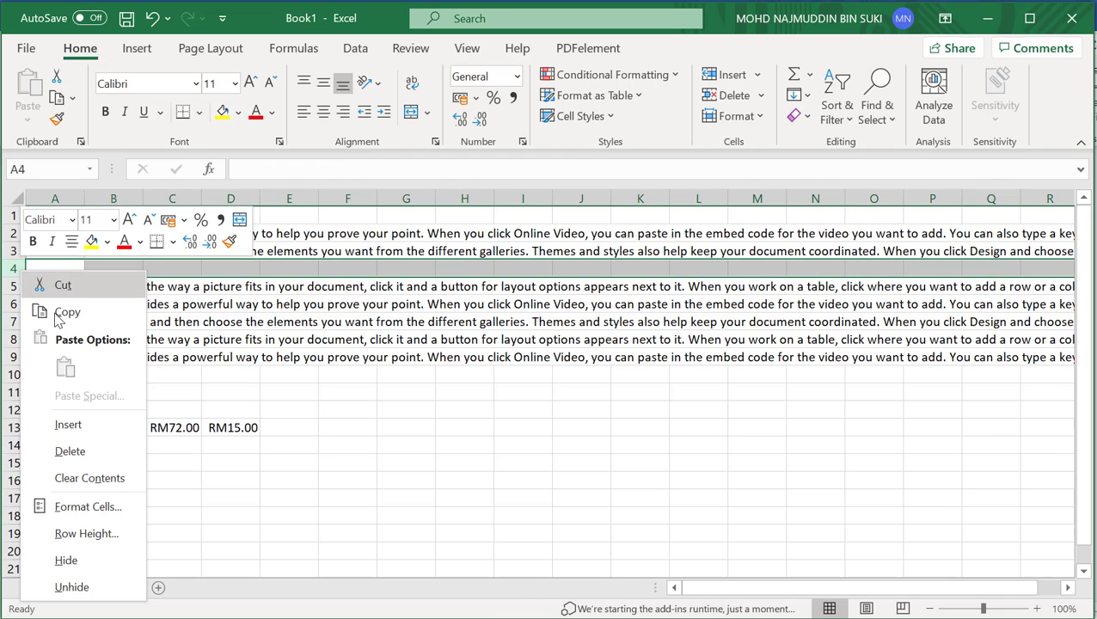
click(68, 425)
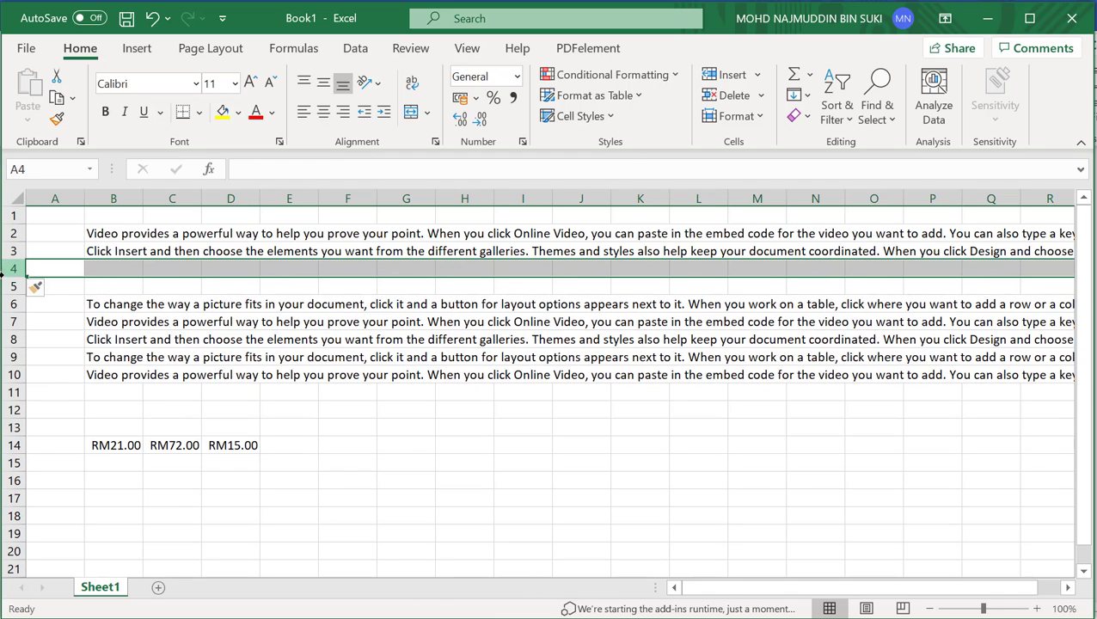
click(271, 407)
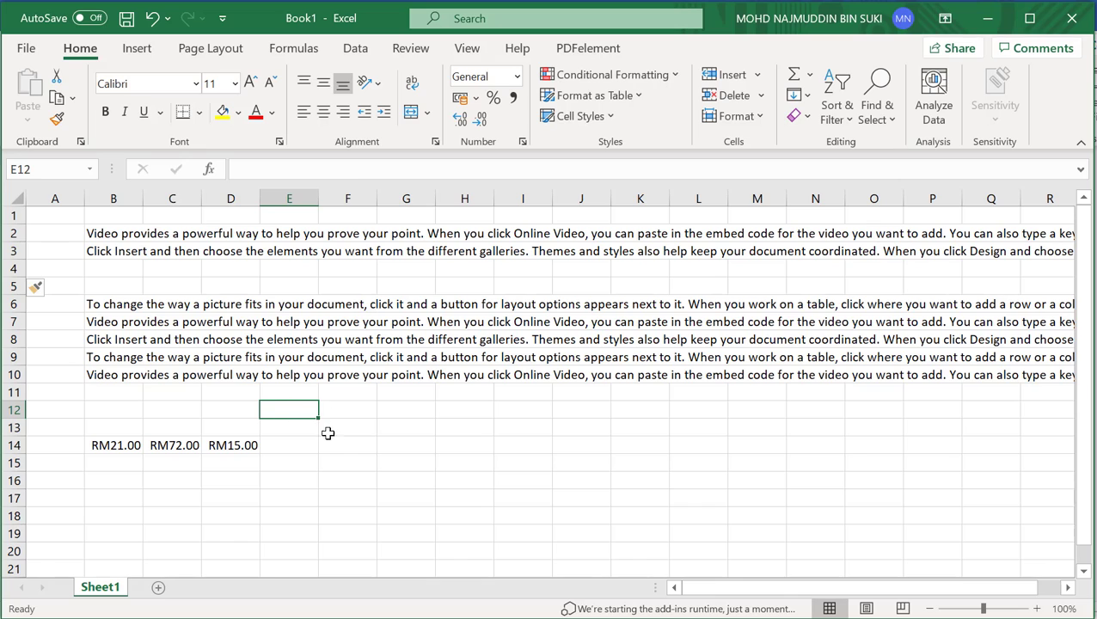
Insert a blank column at column E, immediately after the currency amounts
click(305, 200)
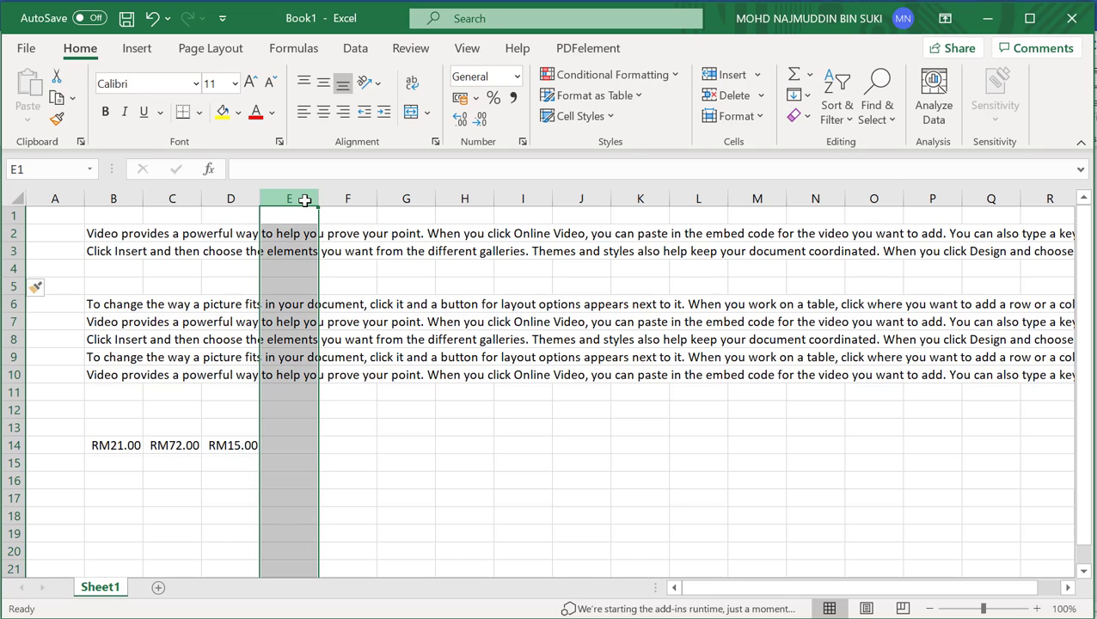
click(176, 191)
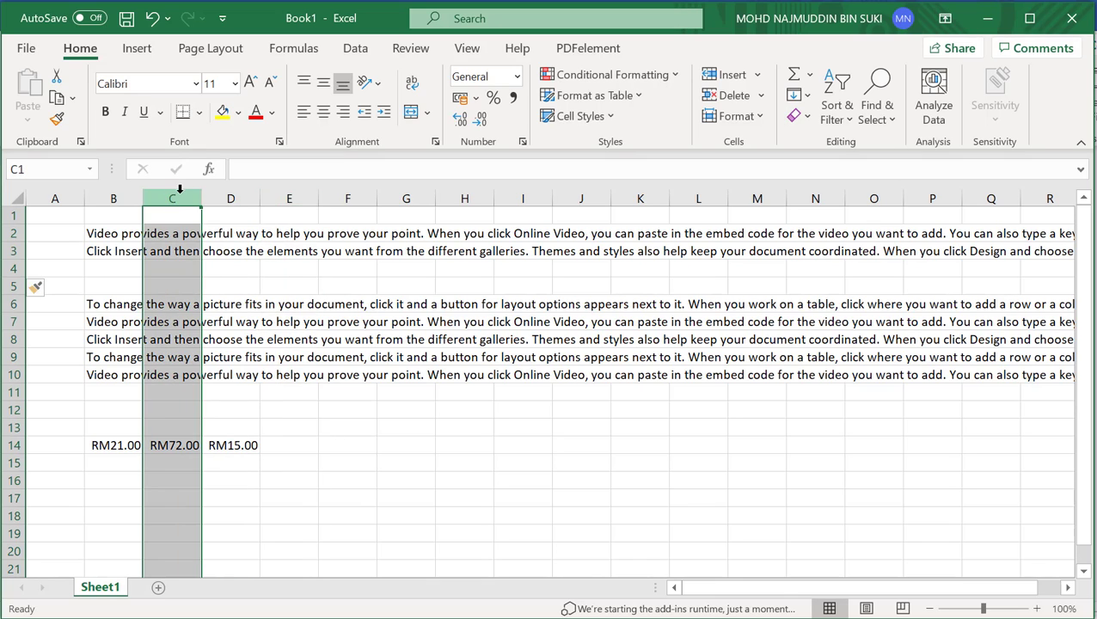
right_click(289, 195)
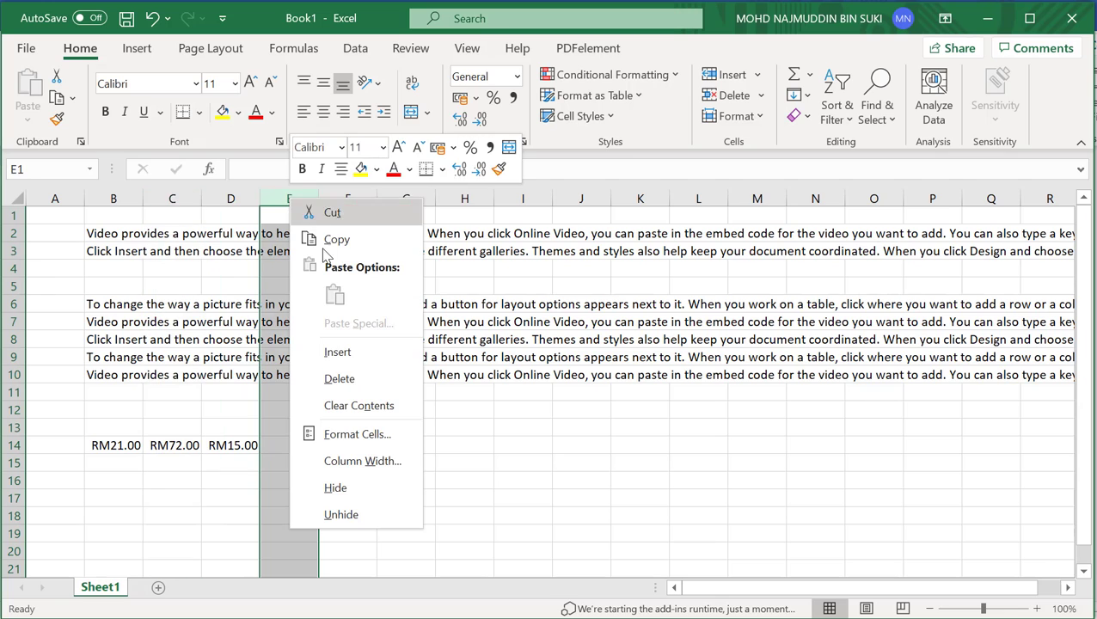
click(384, 363)
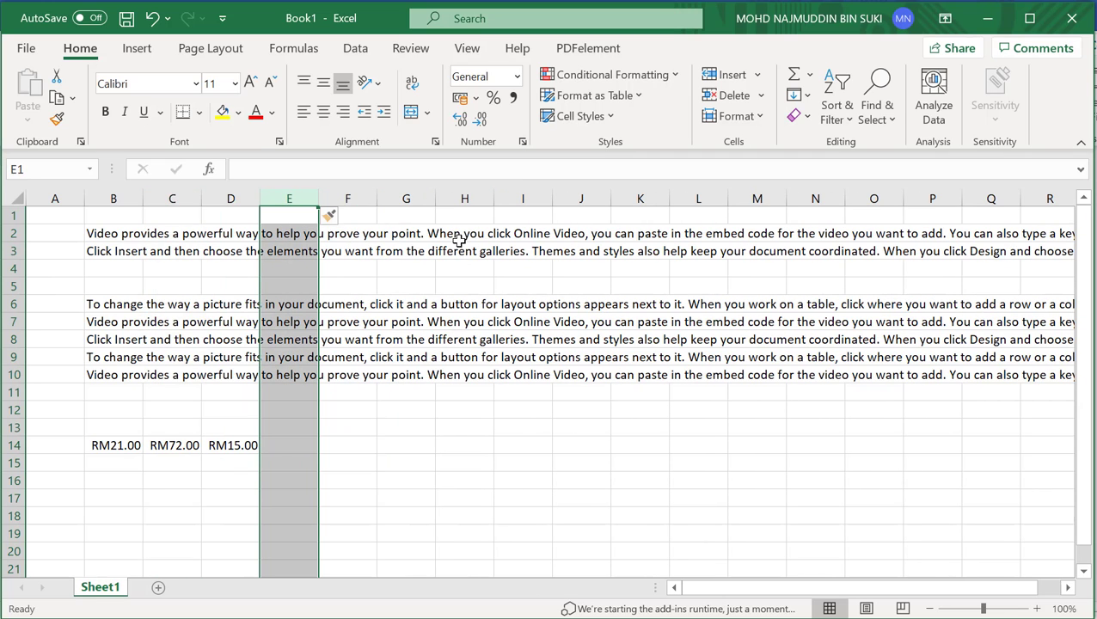
Insert blank columns at C and E so that an empty column separates each of the three currency amounts
click(184, 196)
right_click(184, 197)
click(248, 358)
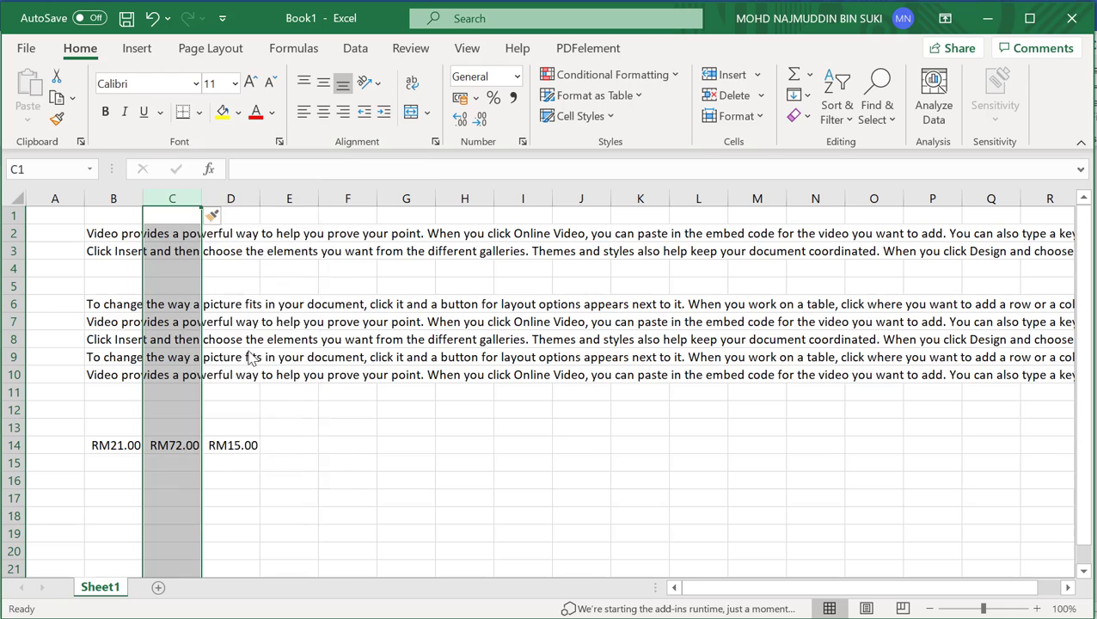
right_click(289, 196)
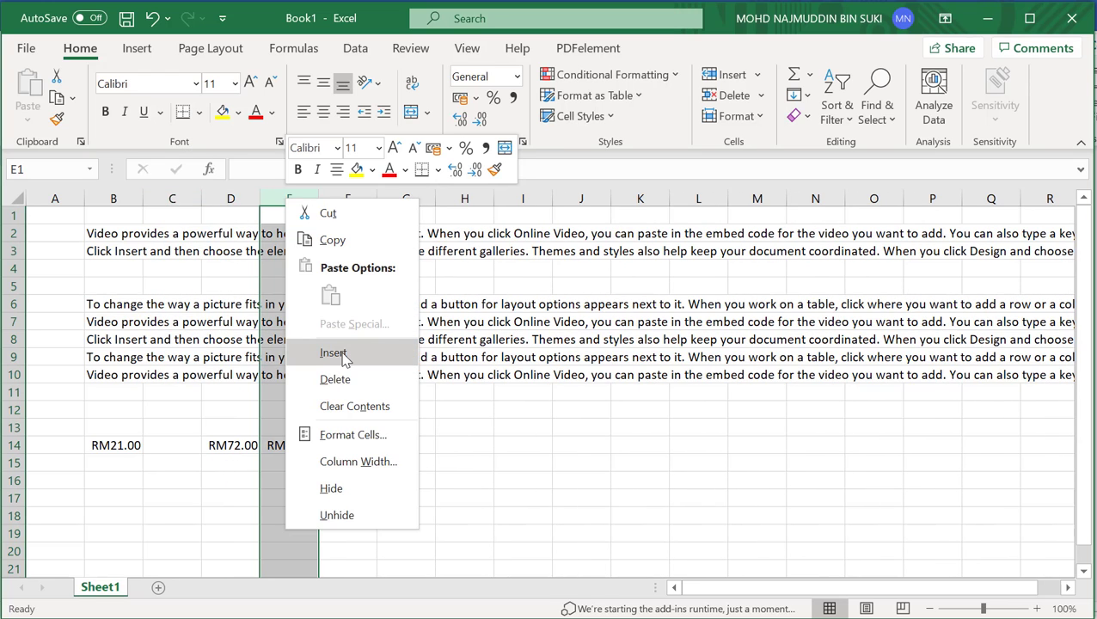
click(342, 360)
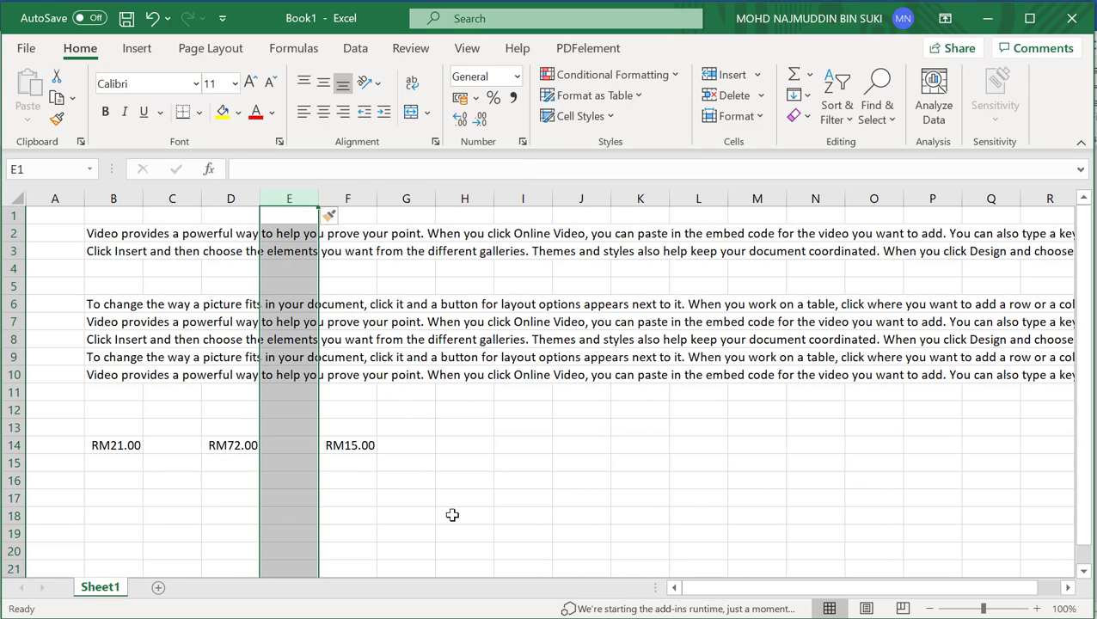
click(416, 455)
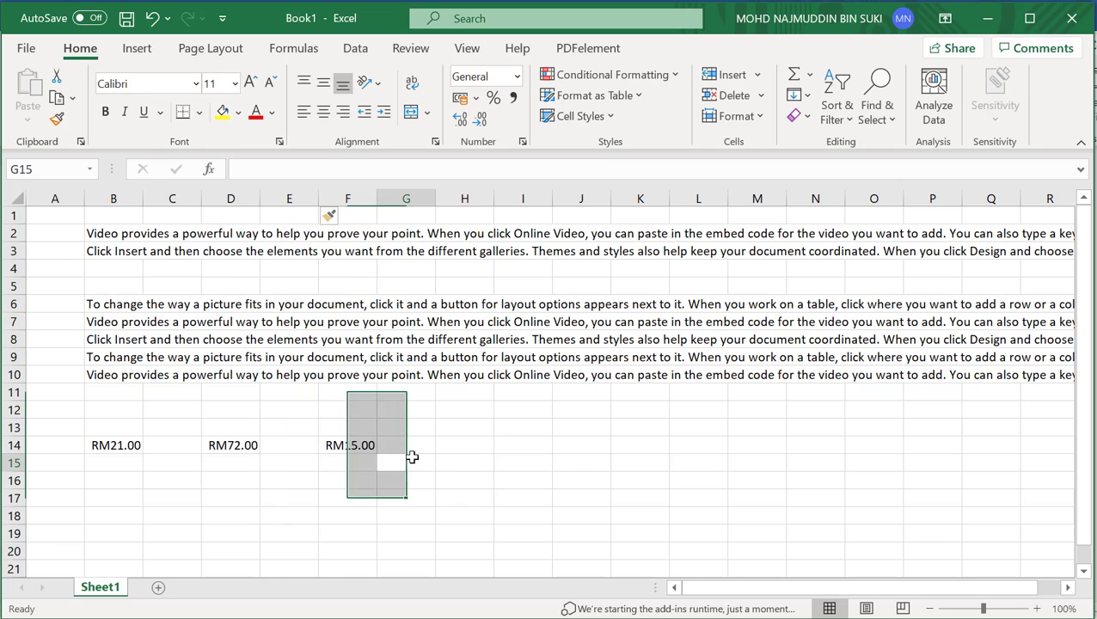
click(111, 234)
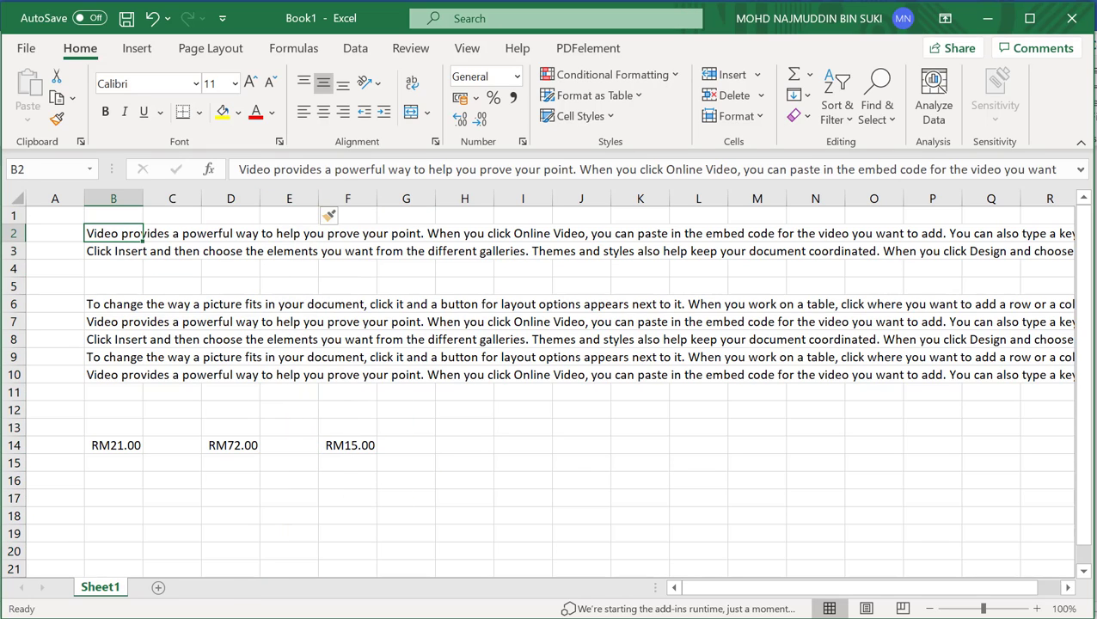
click(123, 268)
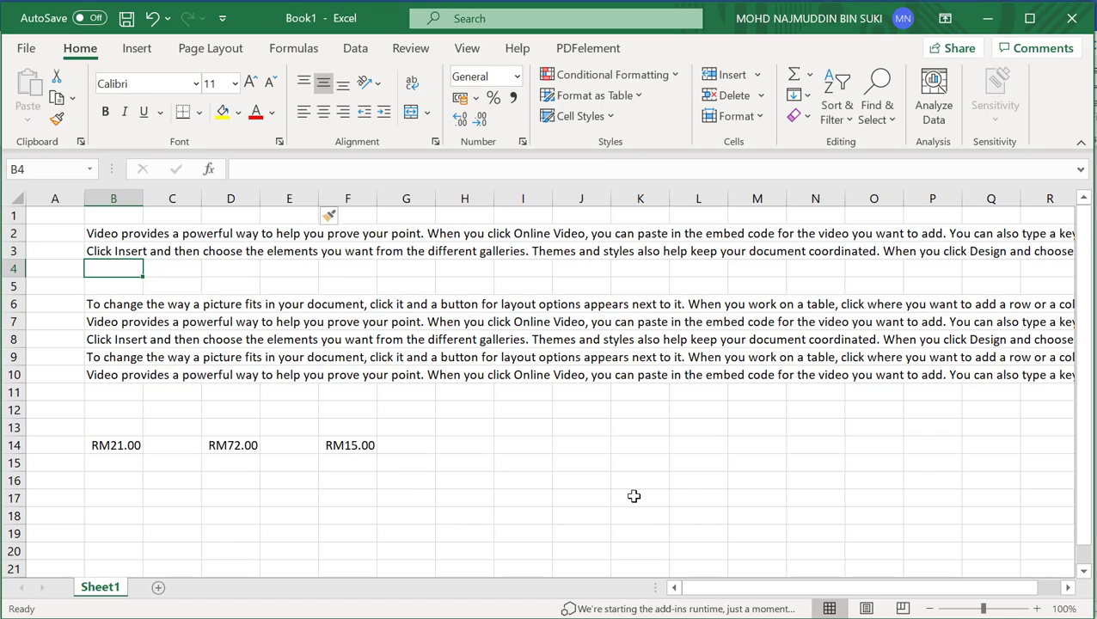
right_click(14, 268)
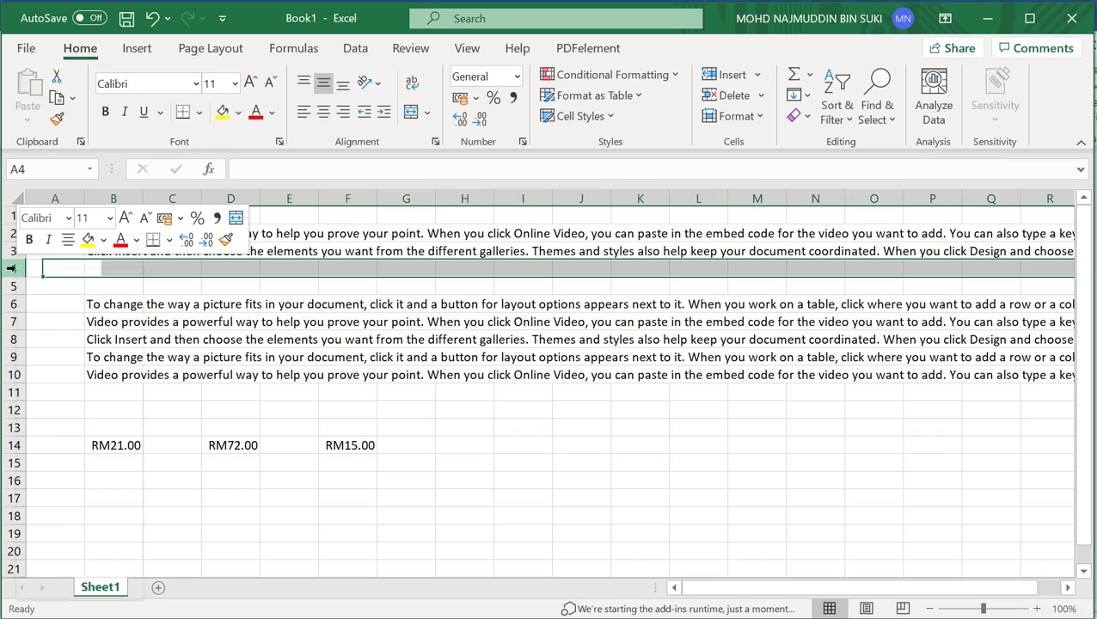
key(Escape)
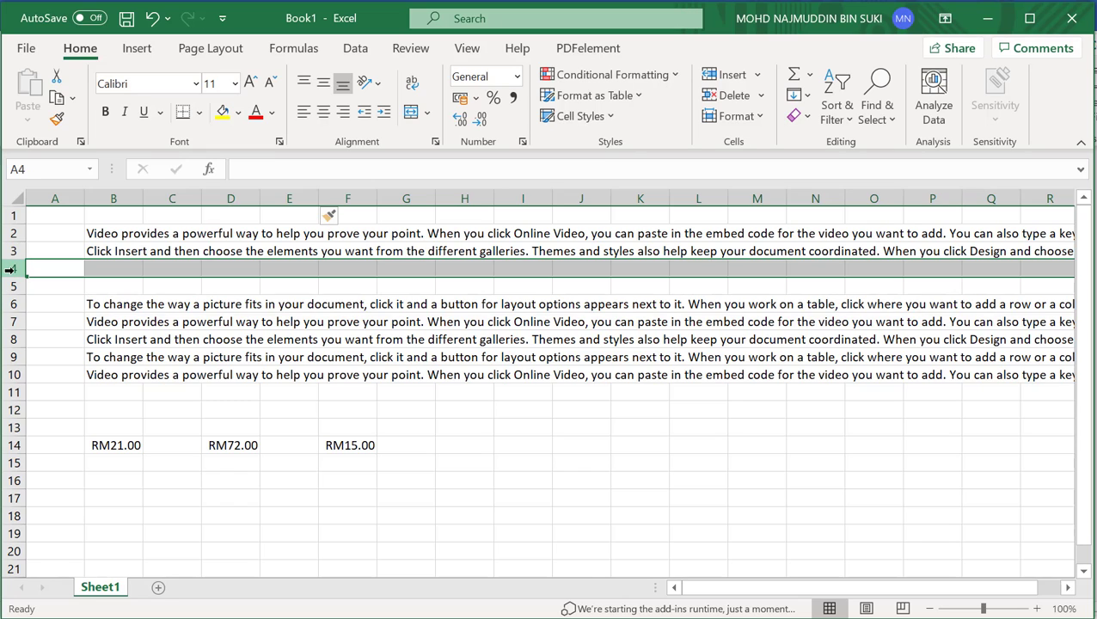
Delete the two blank columns that separate the three currency amounts
click(170, 199)
right_click(170, 203)
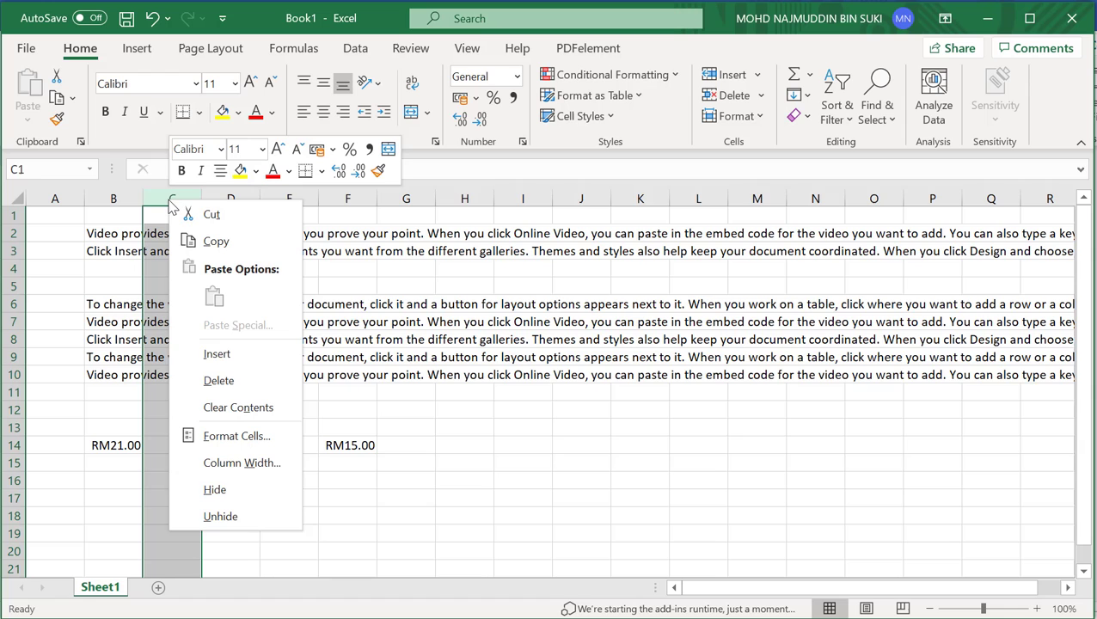
click(221, 380)
click(242, 193)
right_click(243, 194)
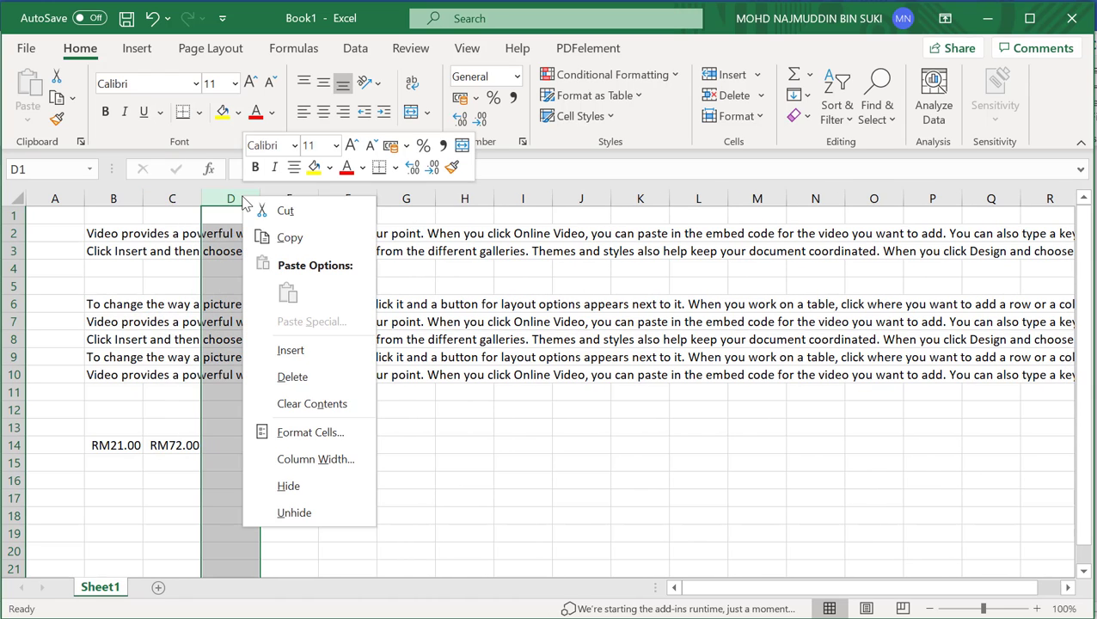
click(297, 378)
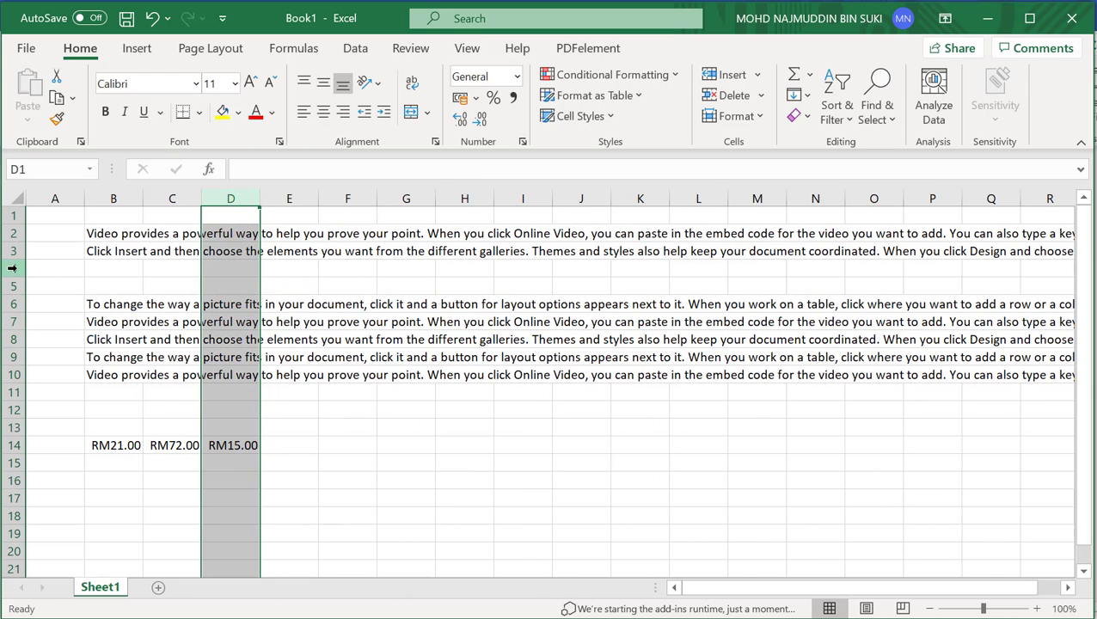
Delete the two blank rows 4 and 5 between the text paragraphs
click(13, 270)
shift+click(12, 287)
right_click(13, 287)
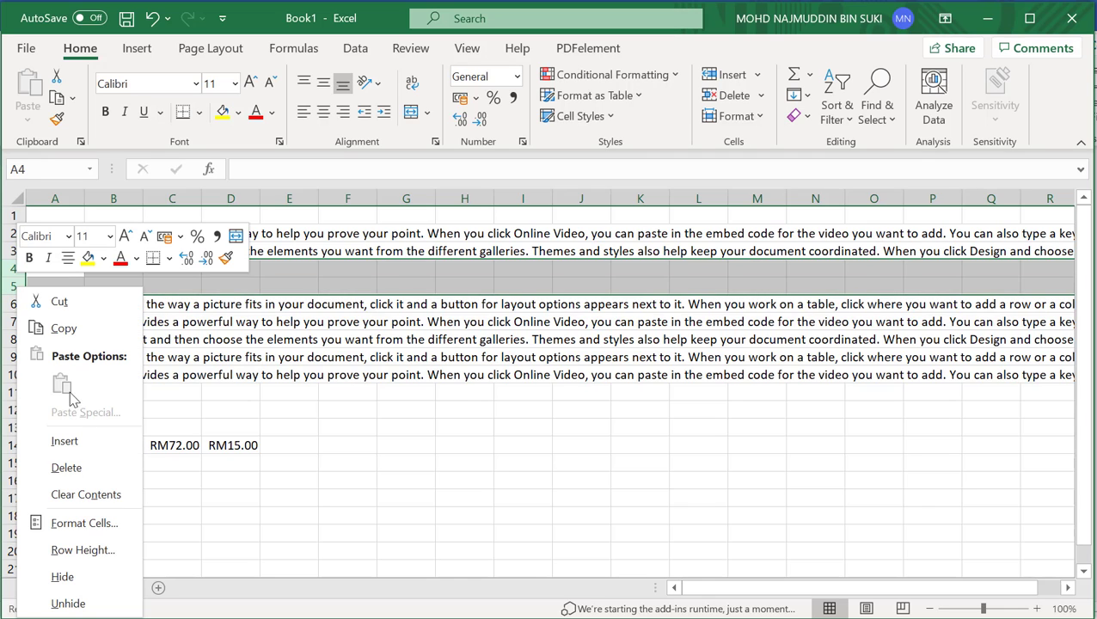
click(67, 466)
click(419, 514)
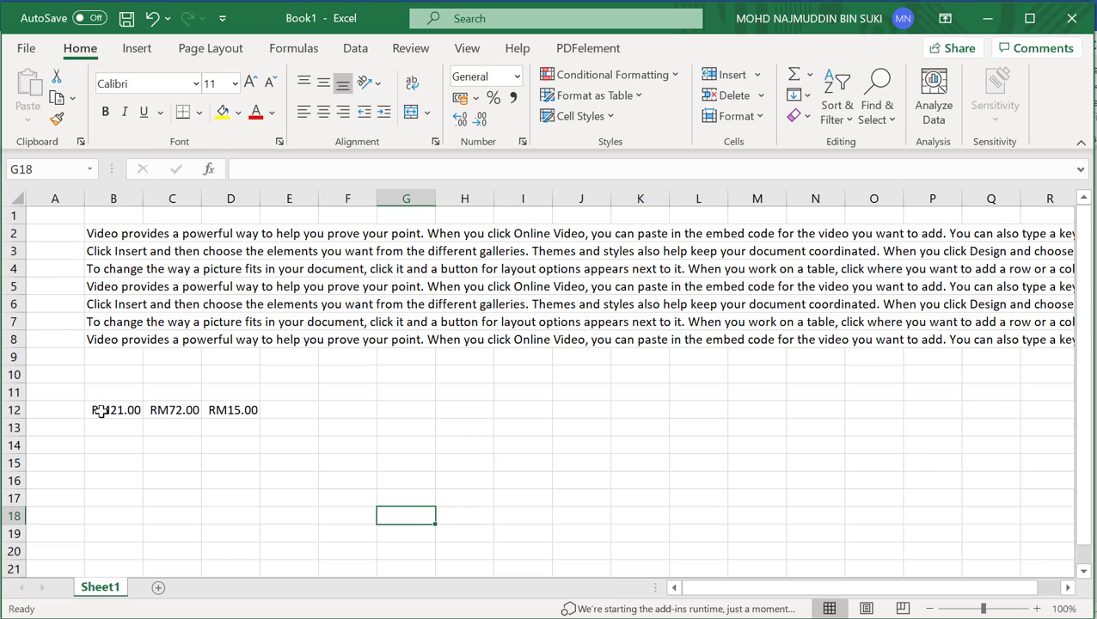
Move the row holding the three currency amounts from row 12 to row 4, shifting the text paragraphs below it down
click(9, 410)
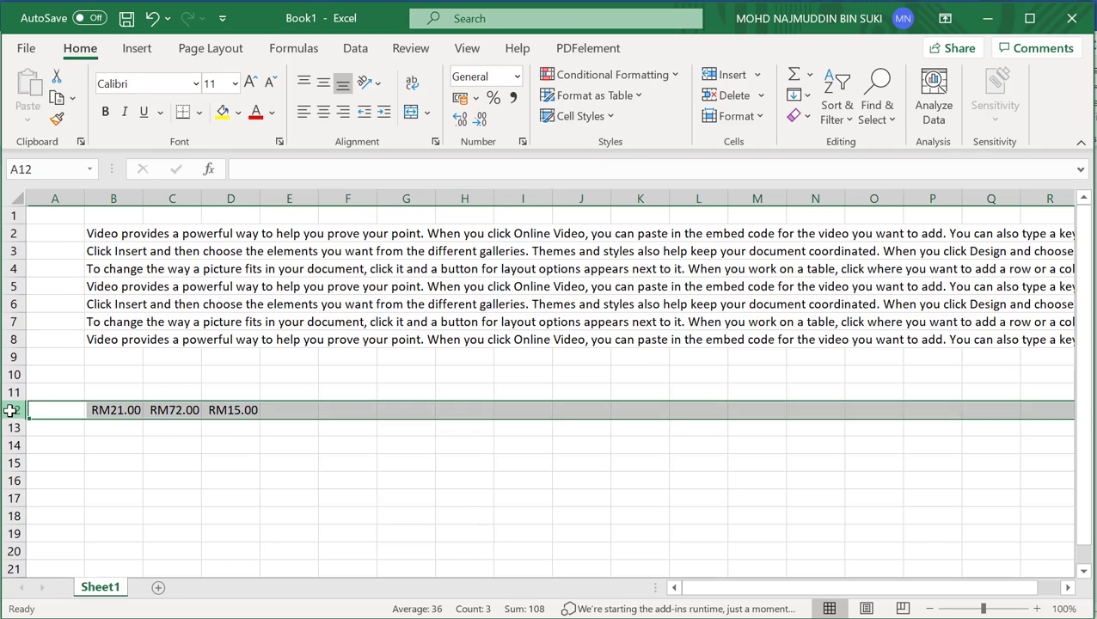
right_click(5, 410)
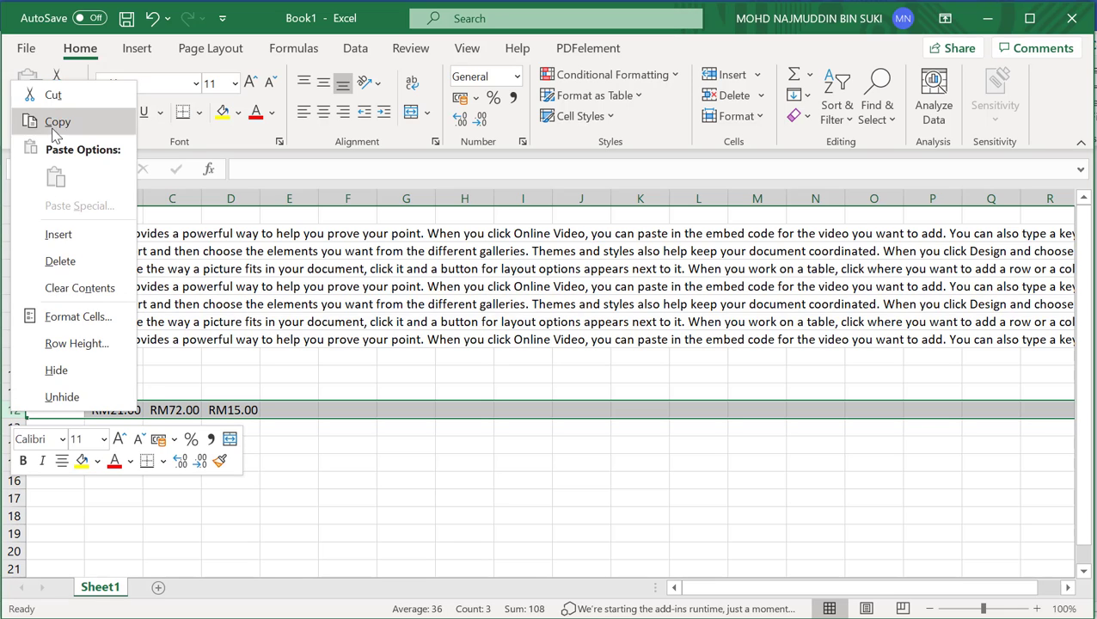
click(54, 96)
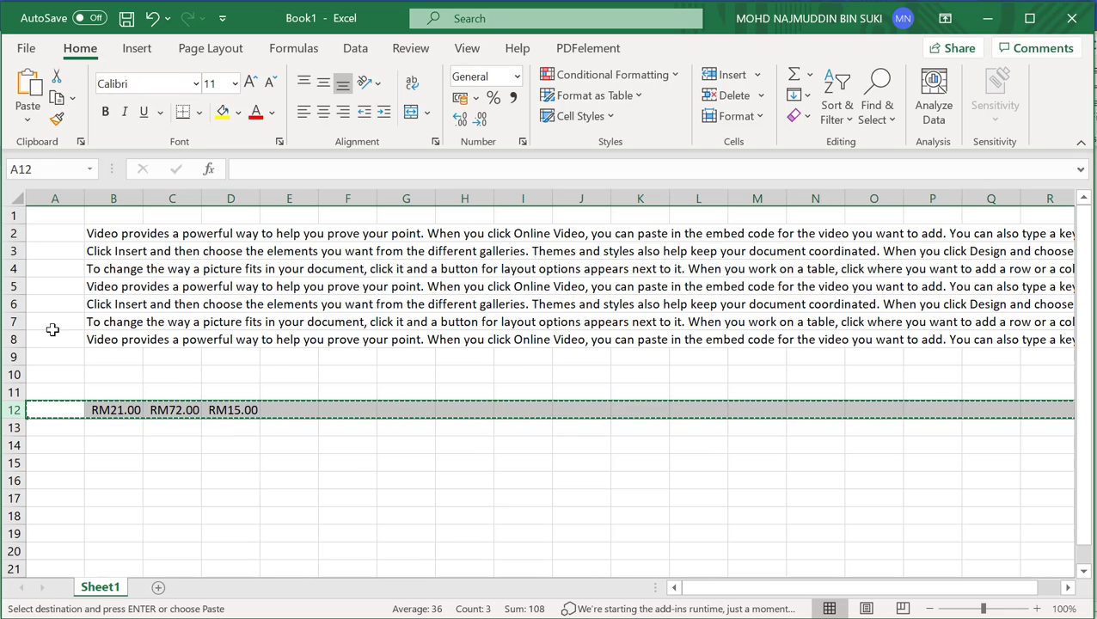
click(11, 268)
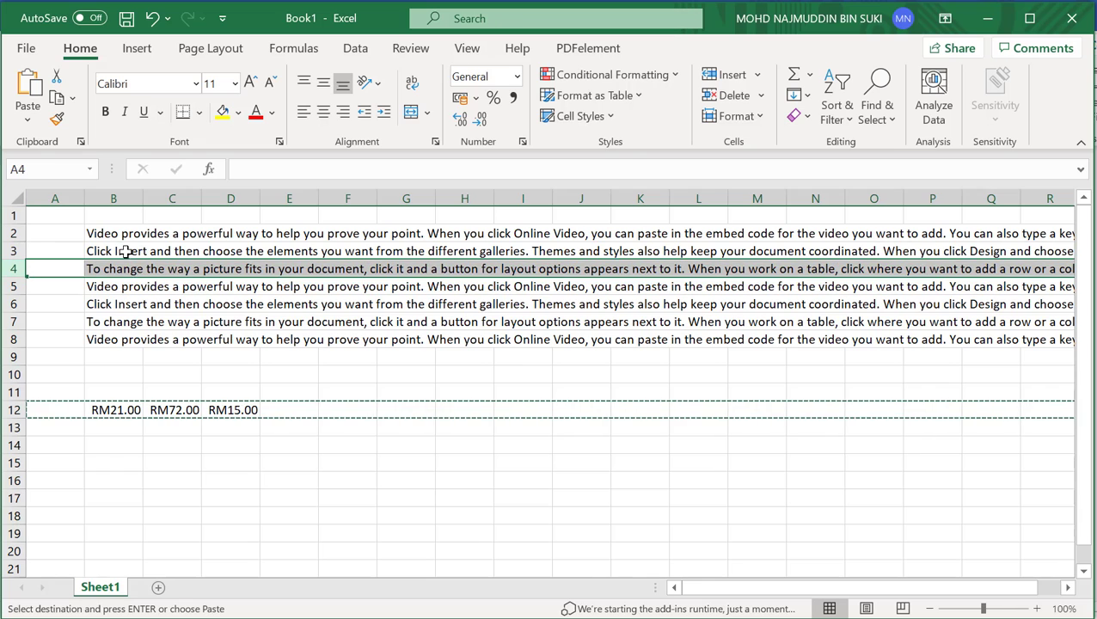
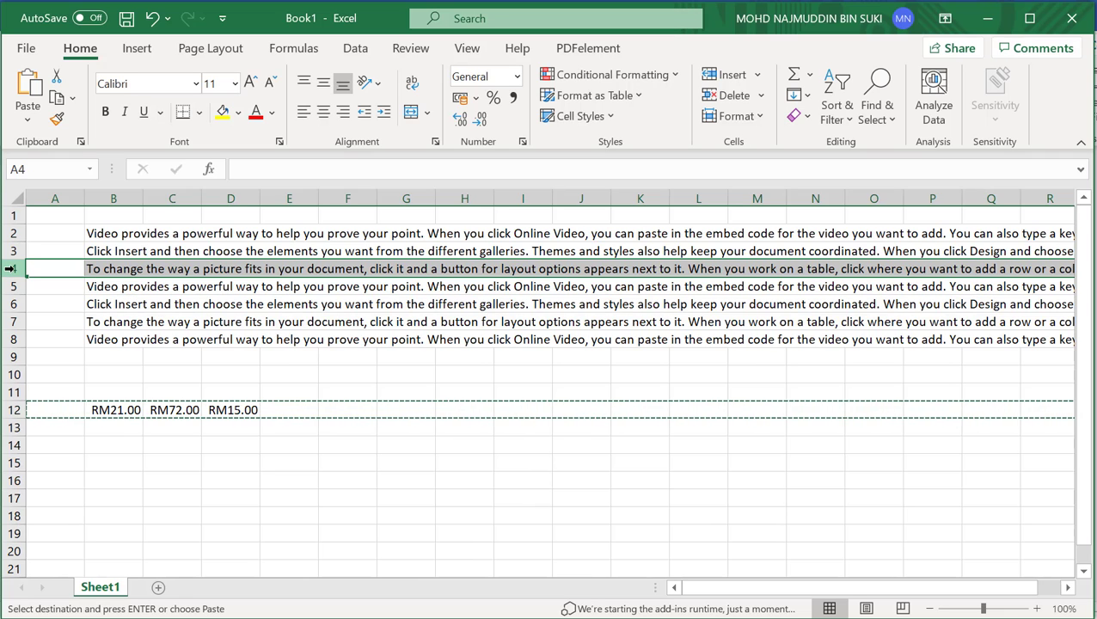
right_click(10, 269)
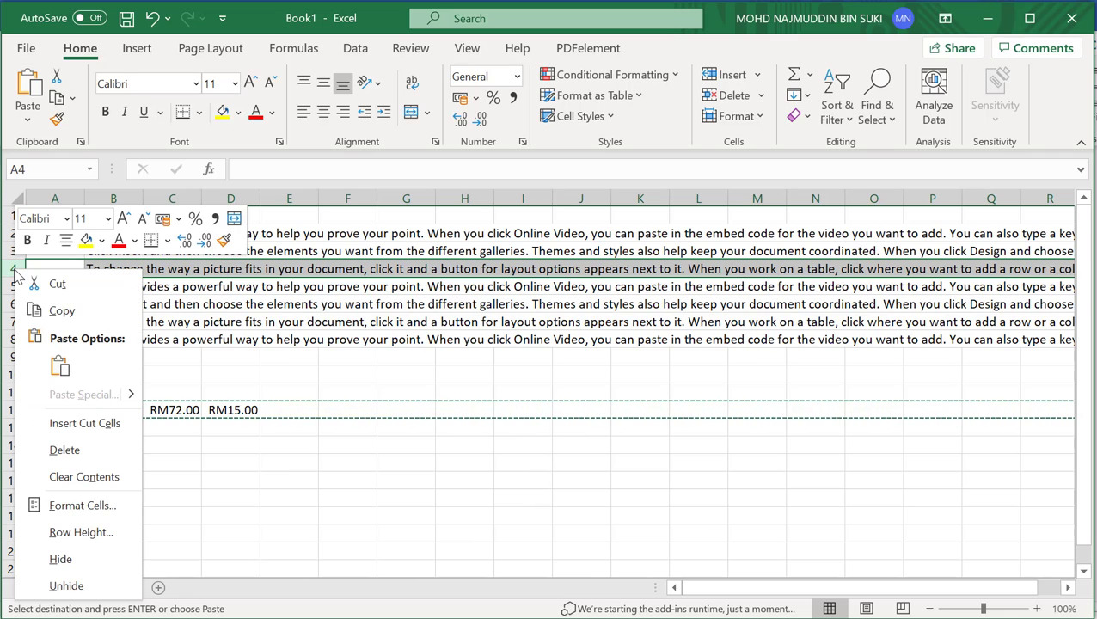
click(80, 423)
click(222, 398)
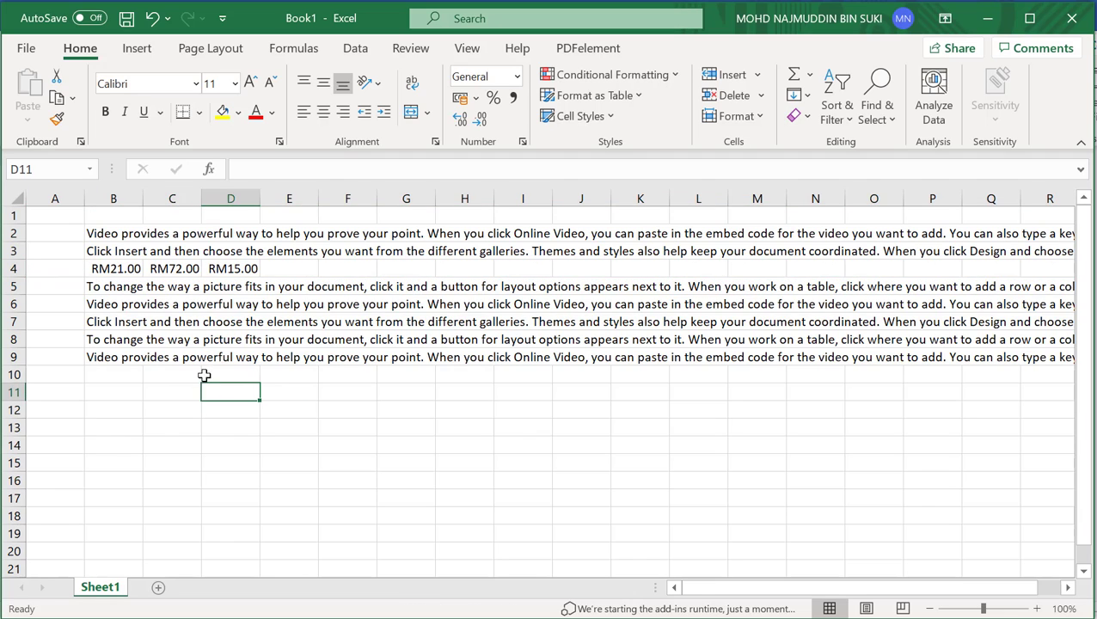
click(120, 268)
click(234, 268)
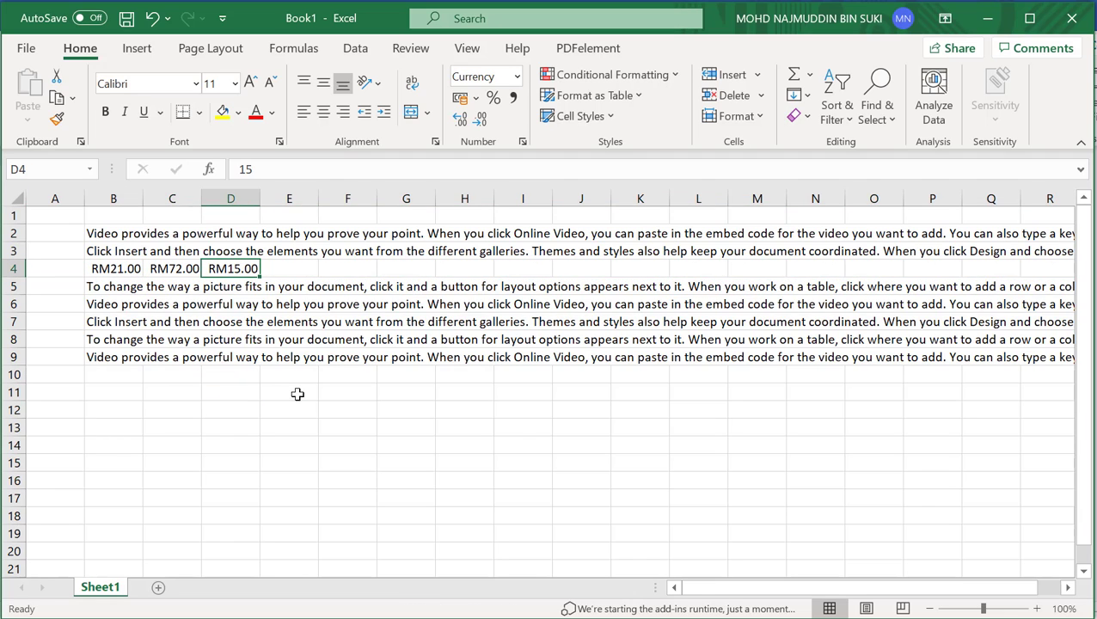
click(295, 392)
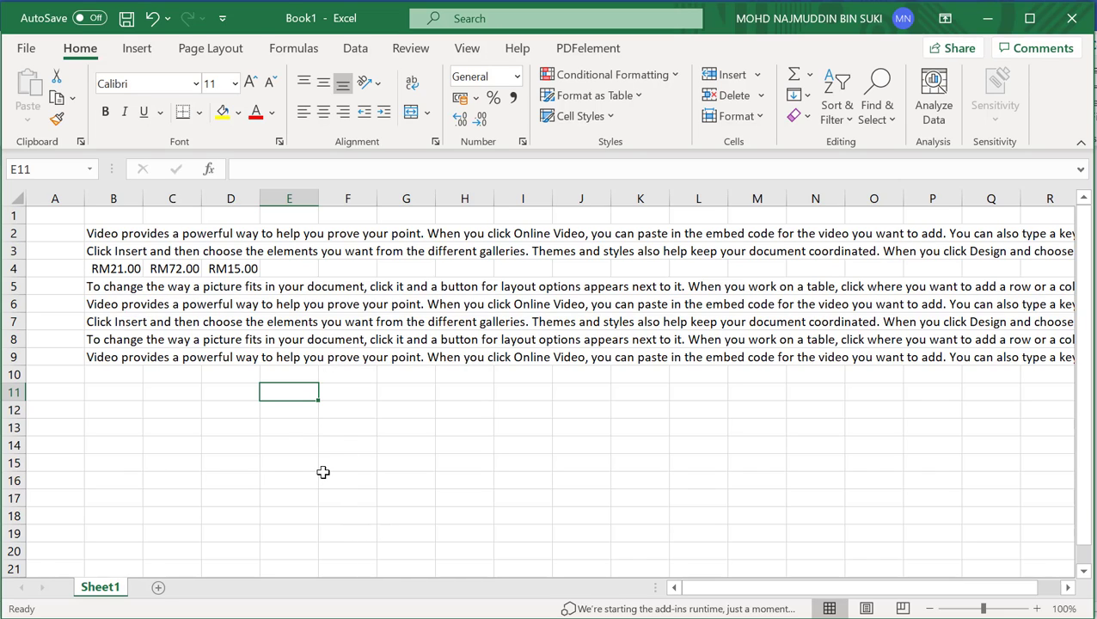
Add two new worksheets after Sheet1
click(159, 589)
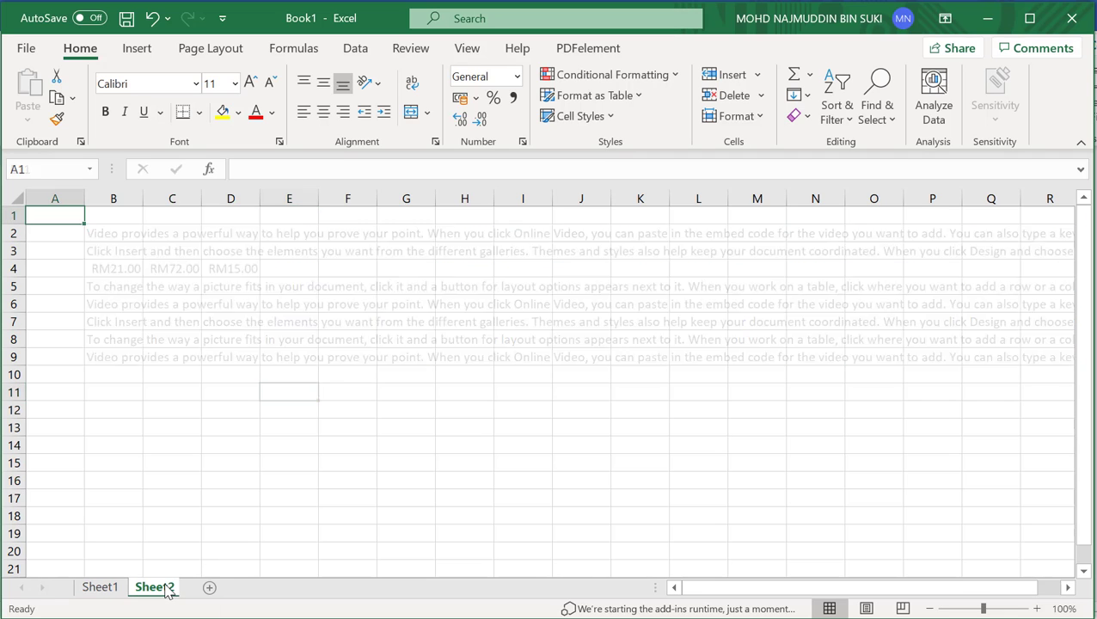
click(210, 591)
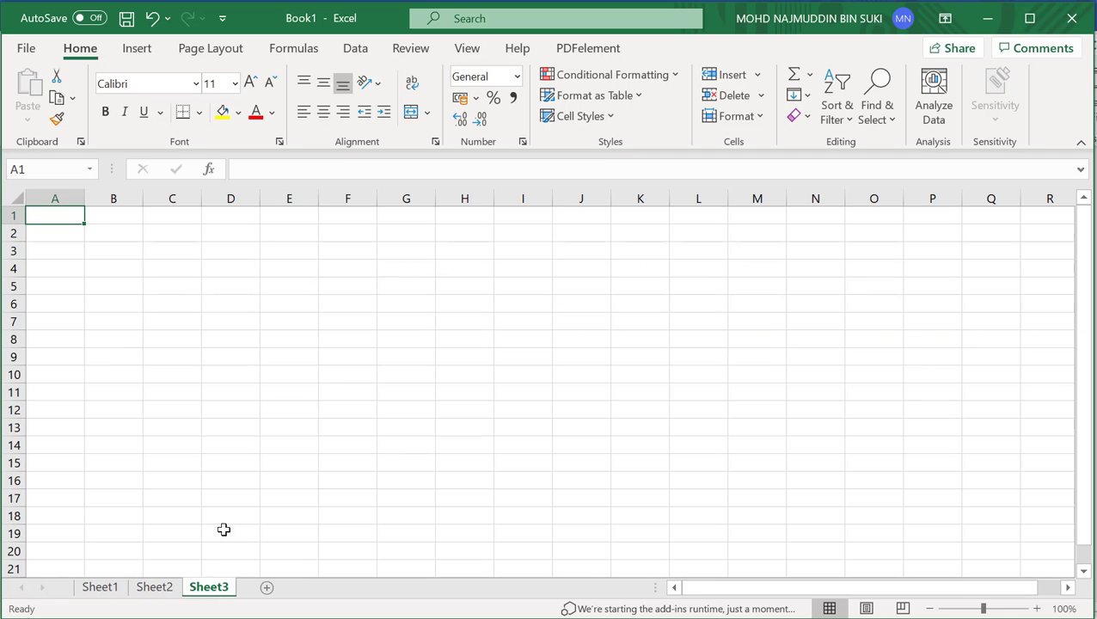
Rename the Sheet1 worksheet as Text
click(105, 592)
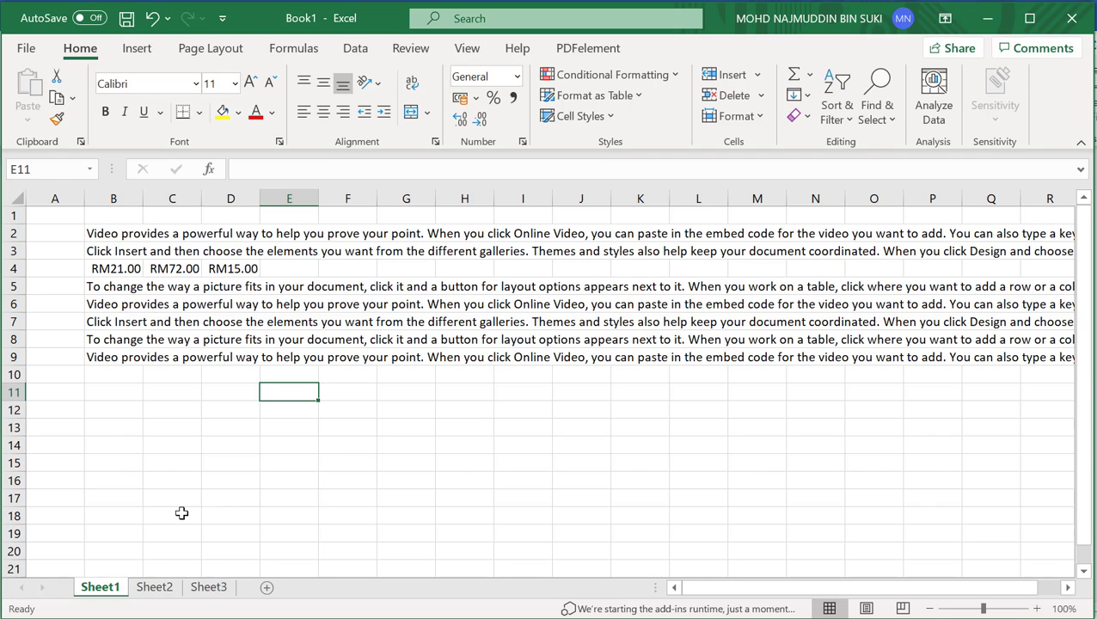
double_click(108, 588)
click(212, 479)
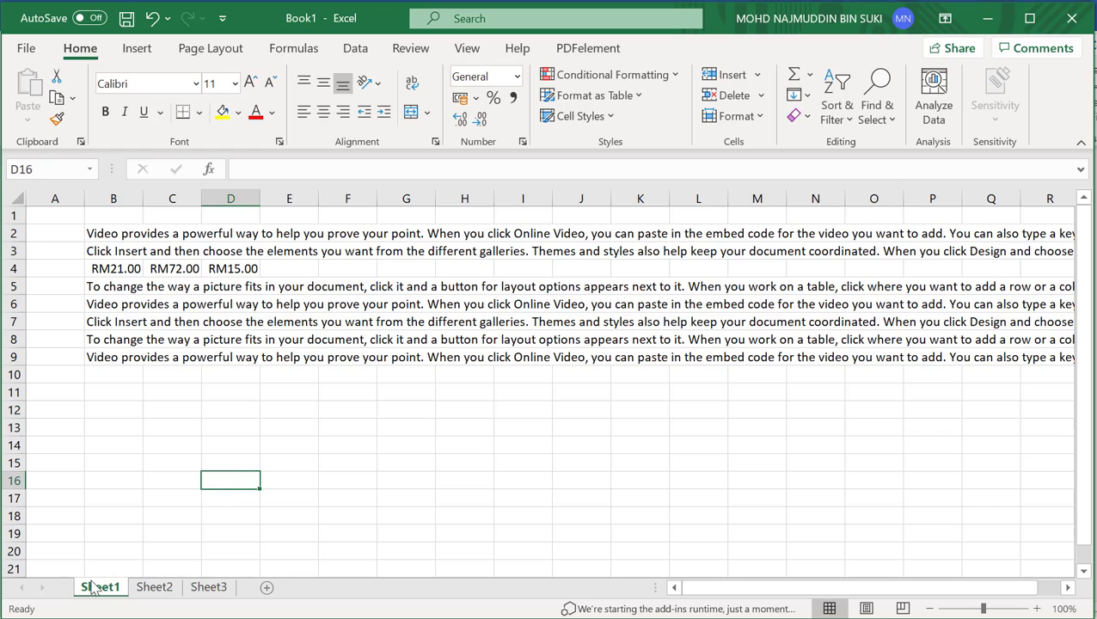
right_click(100, 595)
click(137, 386)
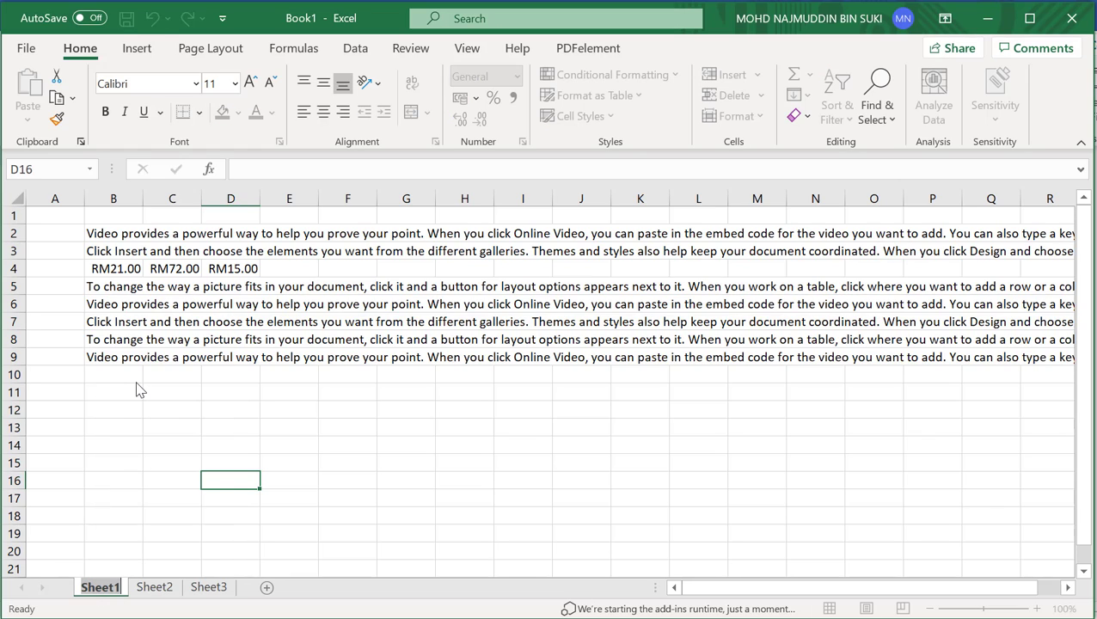
text(Text)
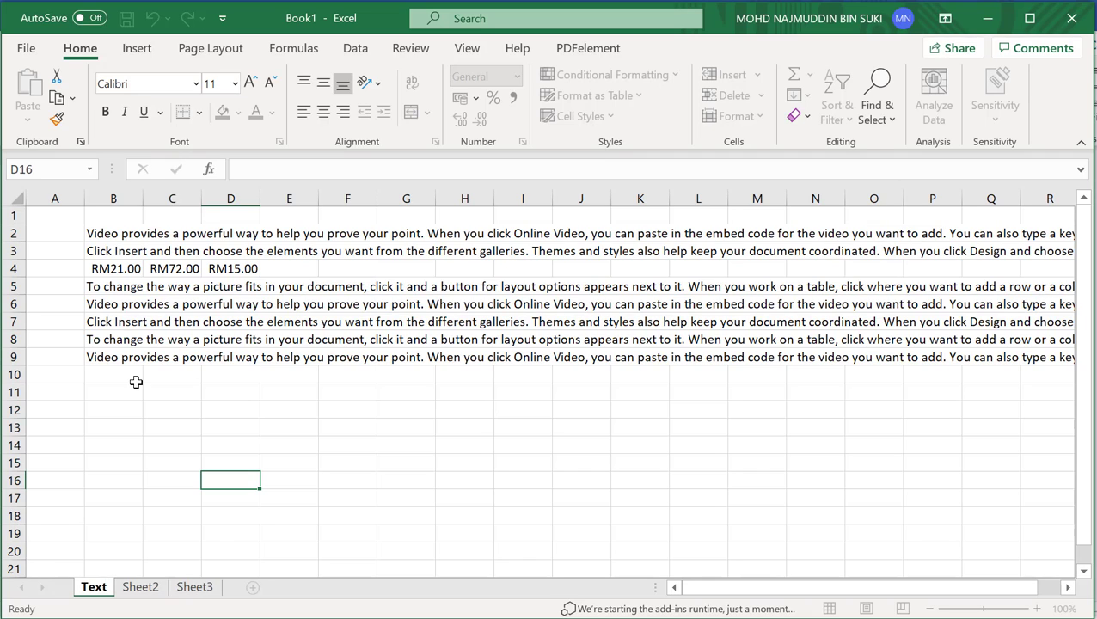
click(136, 380)
click(132, 396)
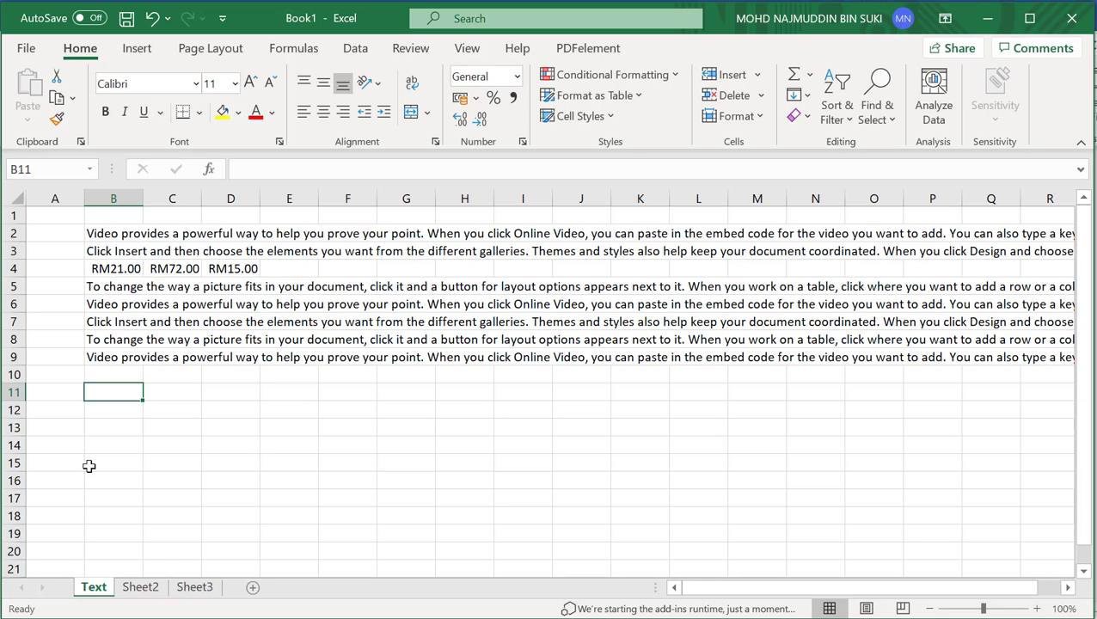
Rename the Sheet2 worksheet as "try space"
click(129, 591)
right_click(127, 592)
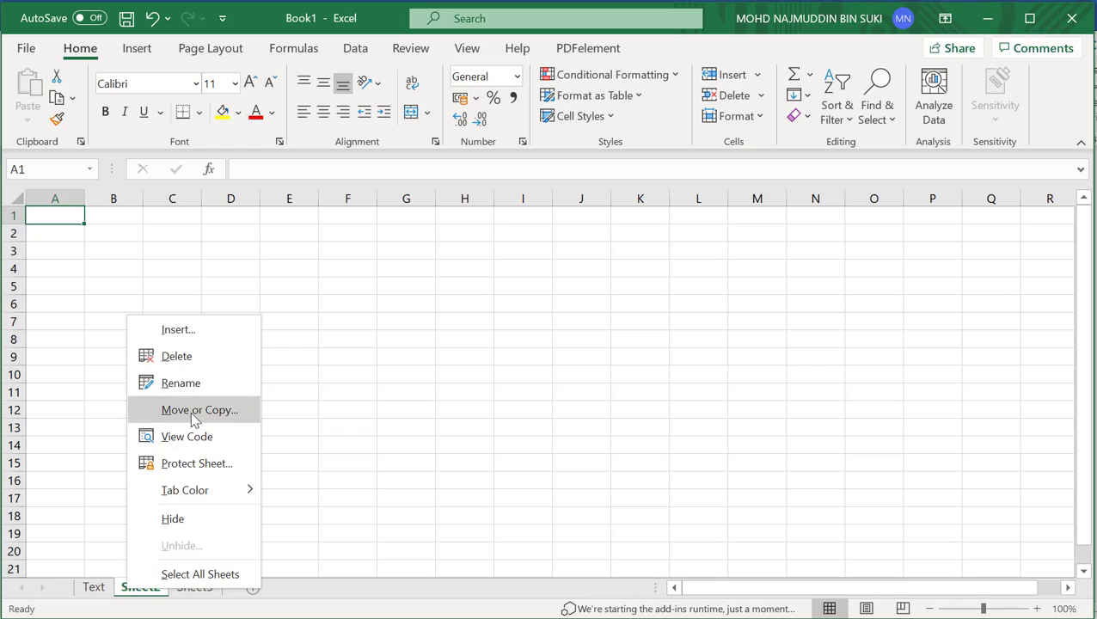
click(206, 384)
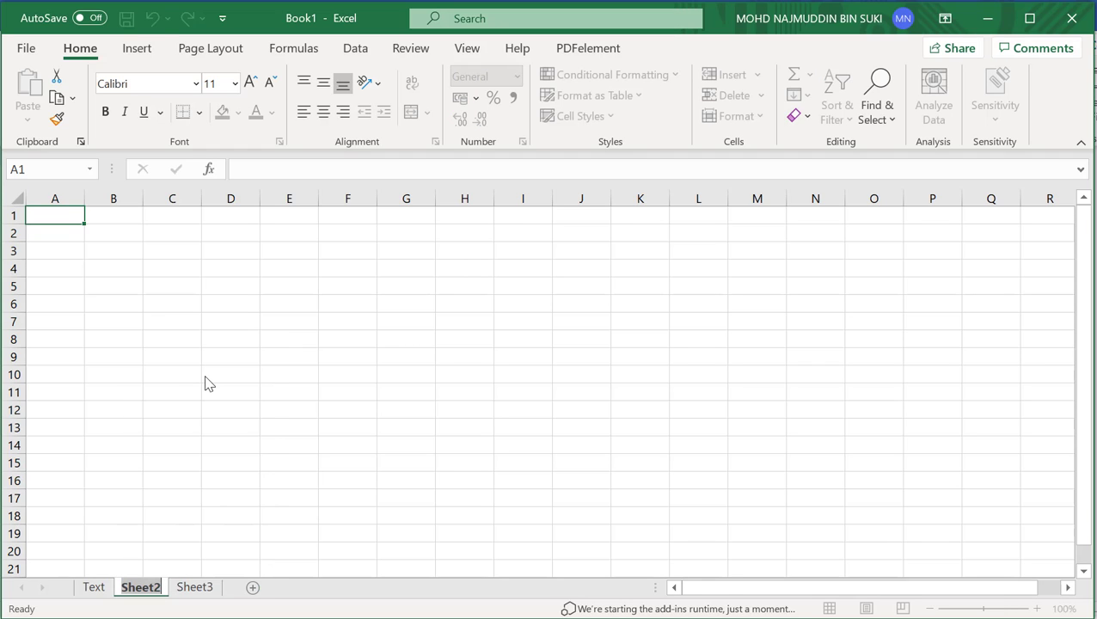
text(test)
key(BackSpace)
key(BackSpace)
key(BackSpace)
key(BackSpace)
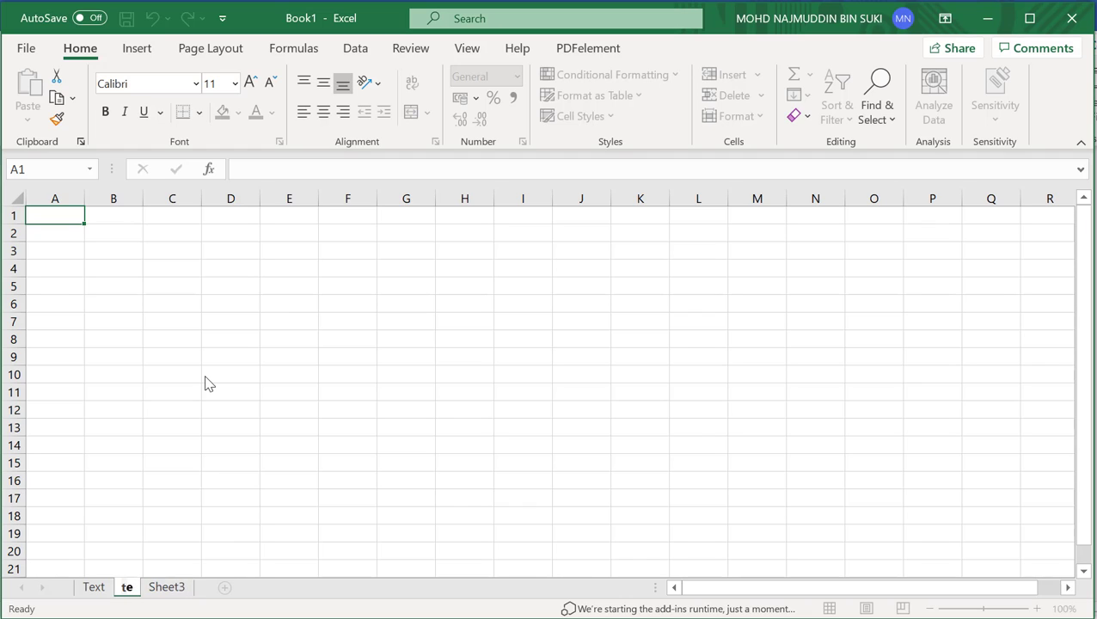
text(try space)
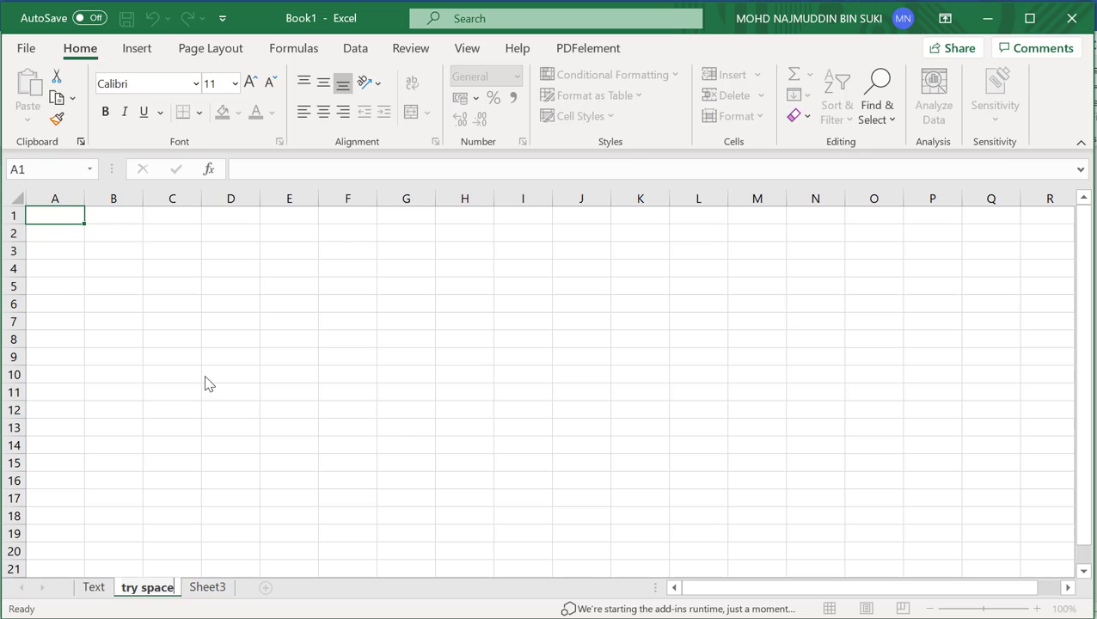
click(206, 375)
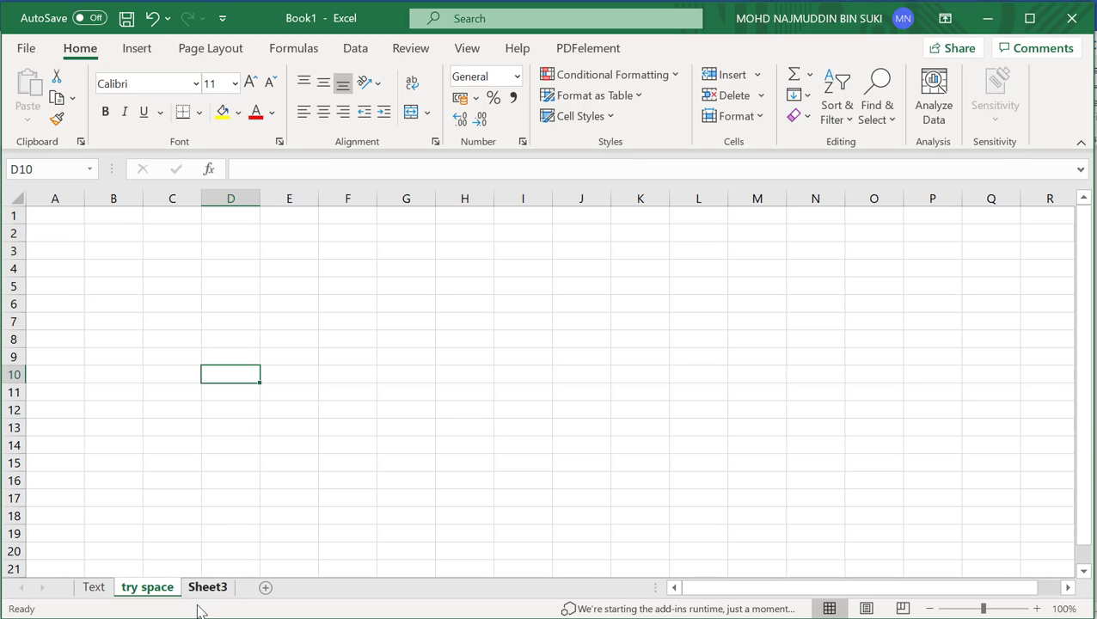
Rename the "try space" worksheet as "eee"
double_click(148, 590)
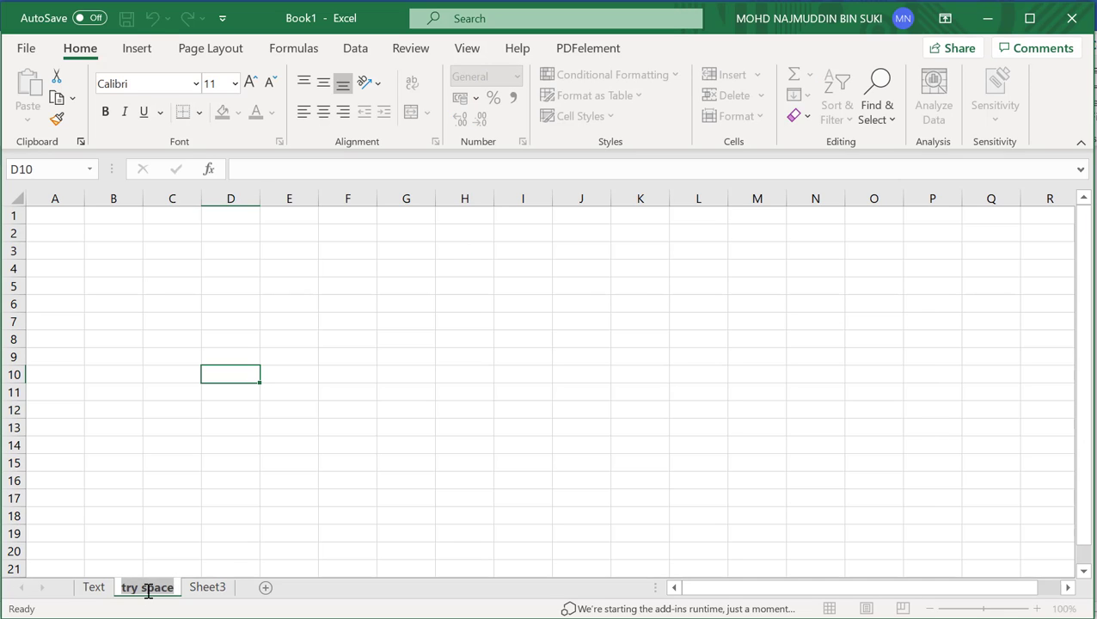
key(BackSpace)
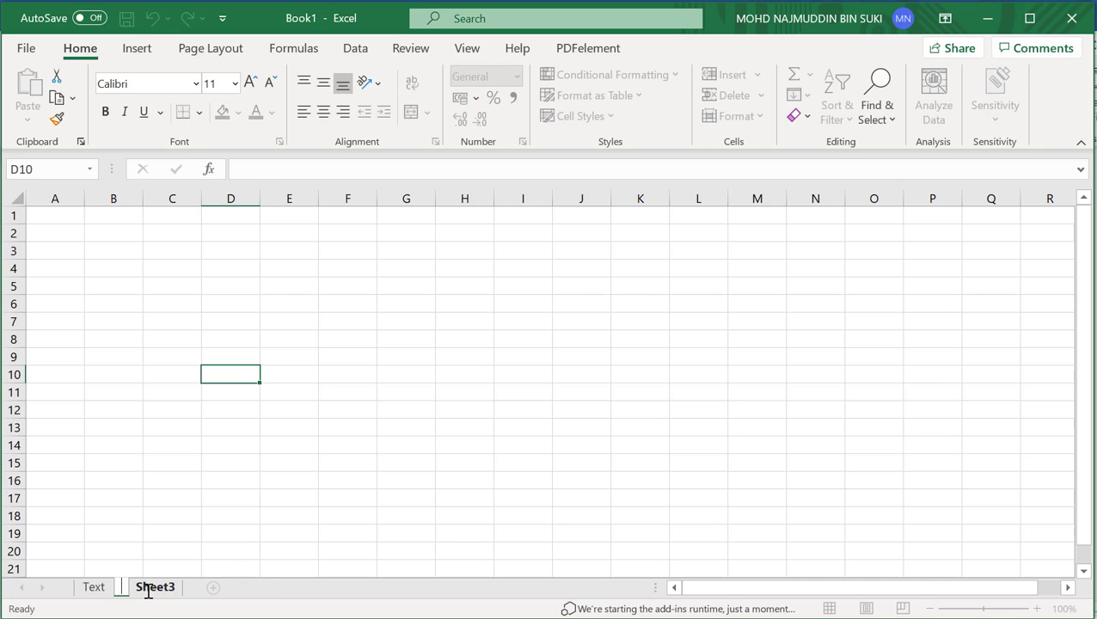
text(eee)
click(250, 457)
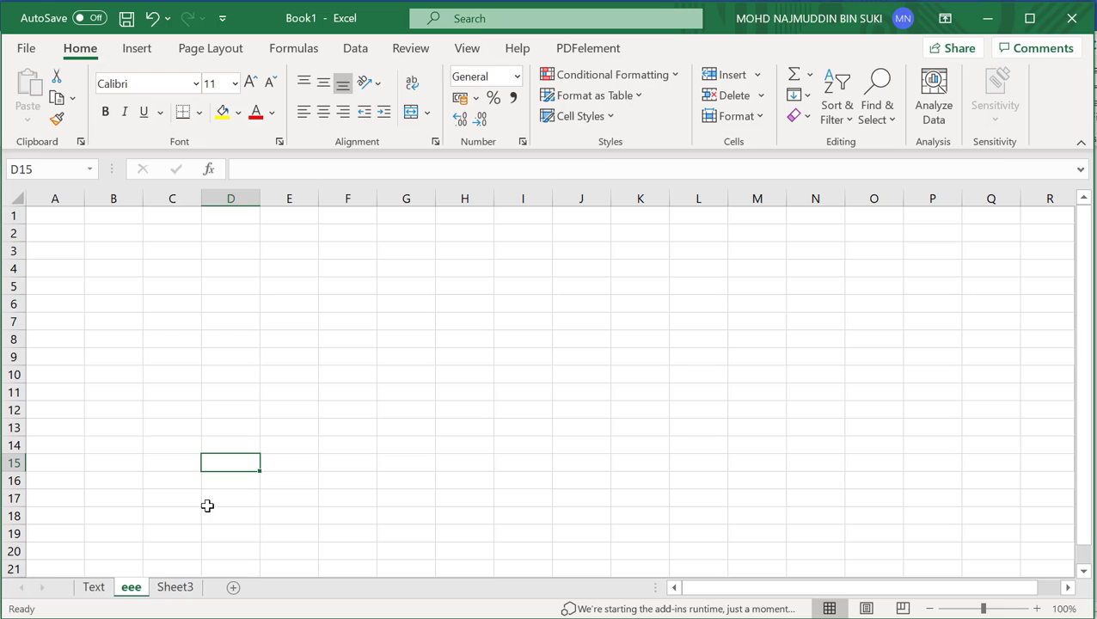
Delete the "eee" worksheet and return to the Text worksheet
right_click(142, 594)
click(241, 356)
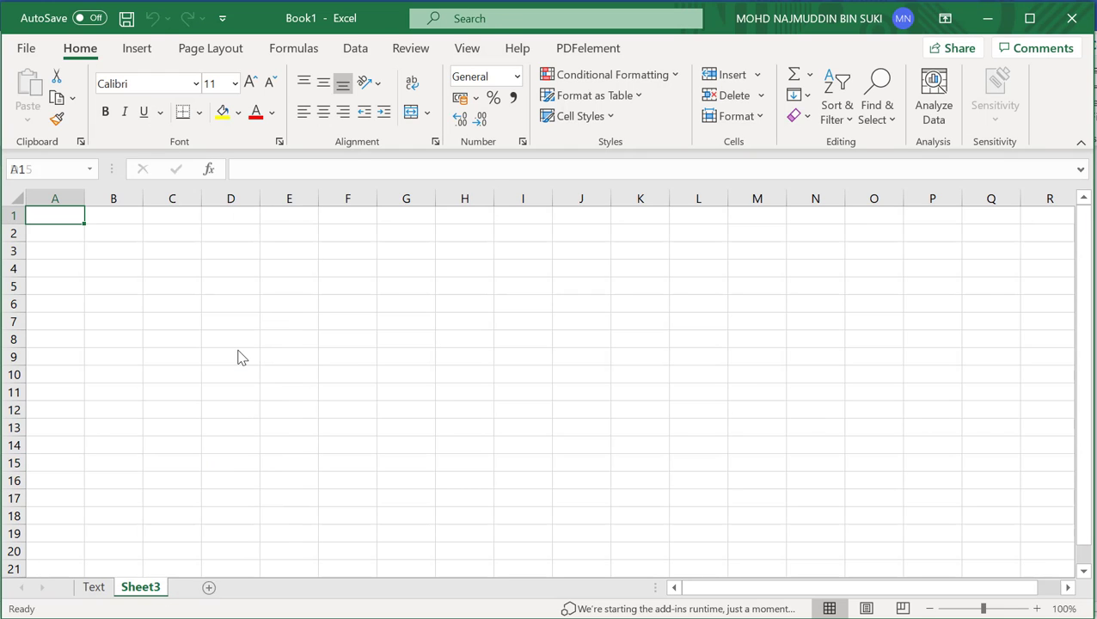
click(91, 588)
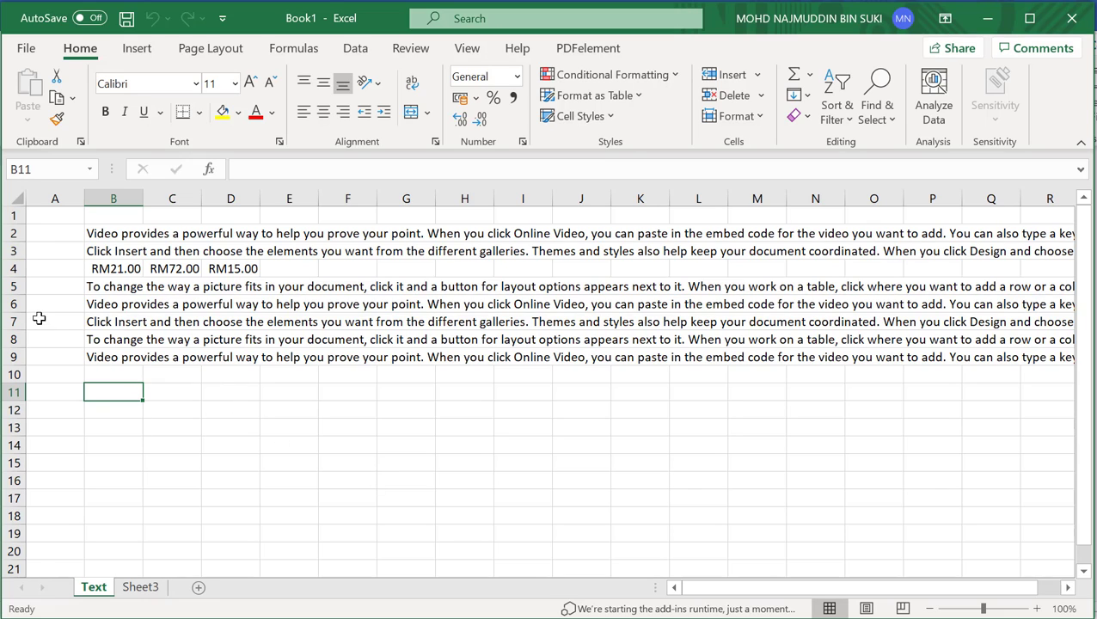
click(215, 415)
click(102, 356)
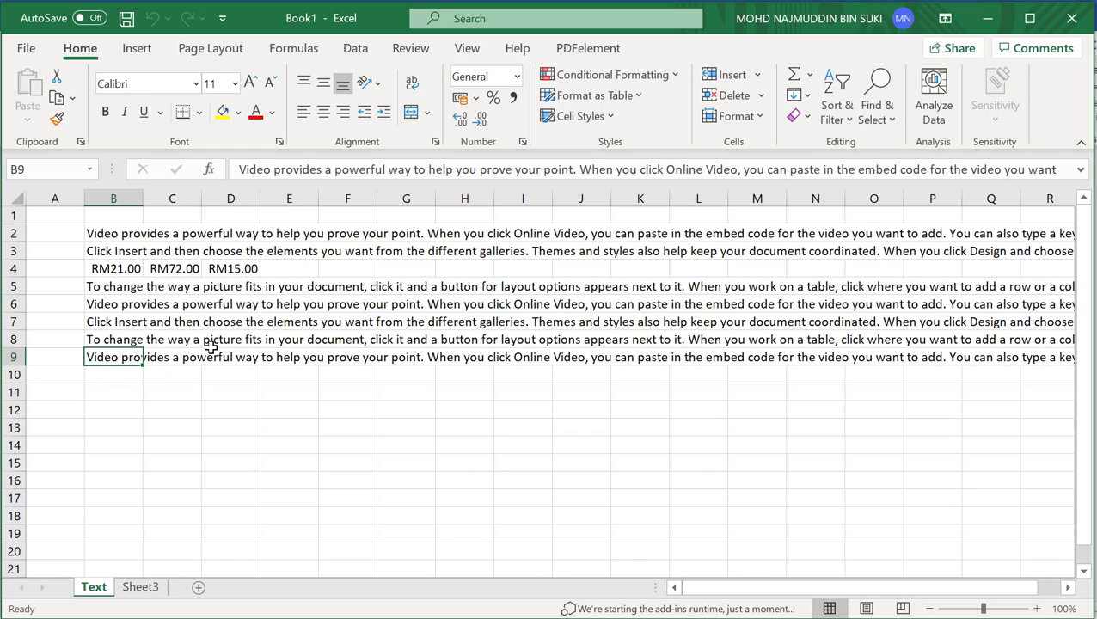
click(131, 236)
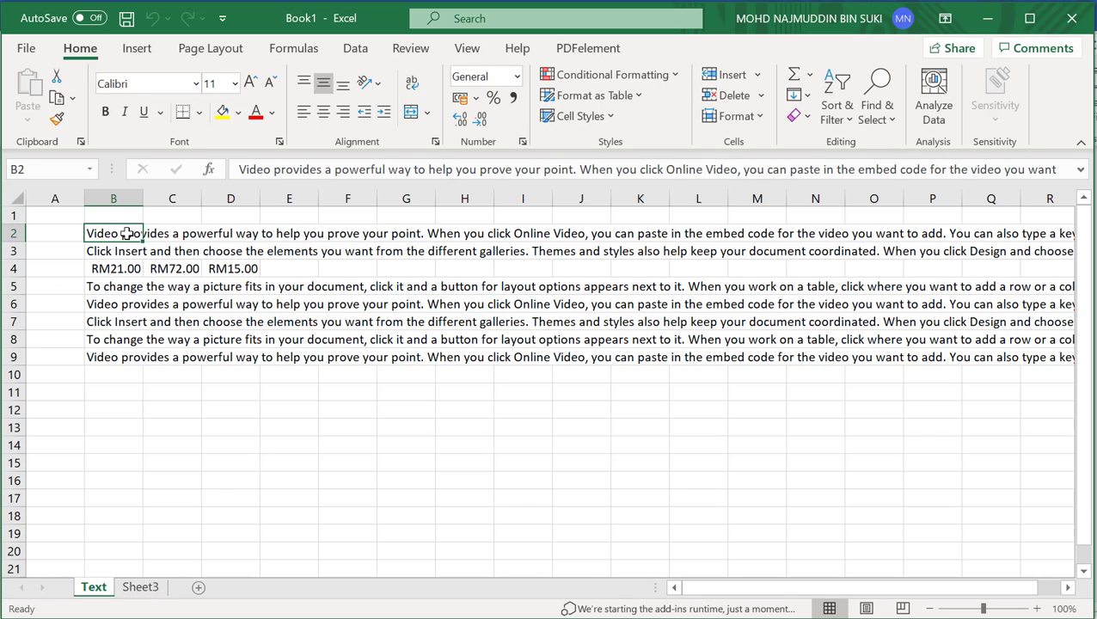
click(116, 248)
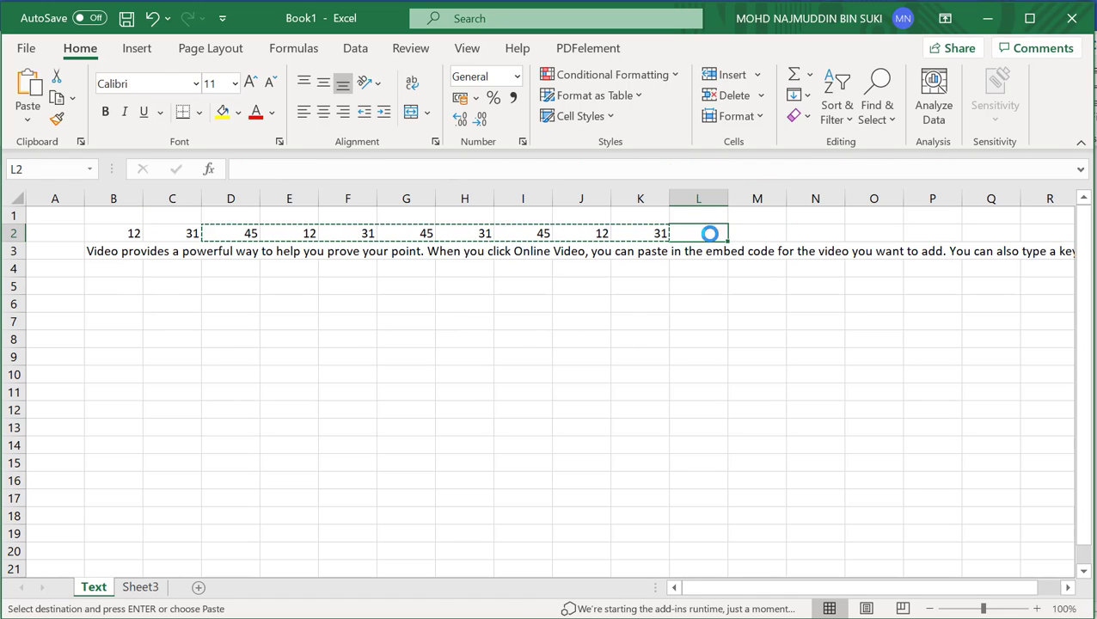
Paste the copied numbers from D2:K2 starting at L2, and clear the extra value in S2
key(ctrl+v)
click(716, 350)
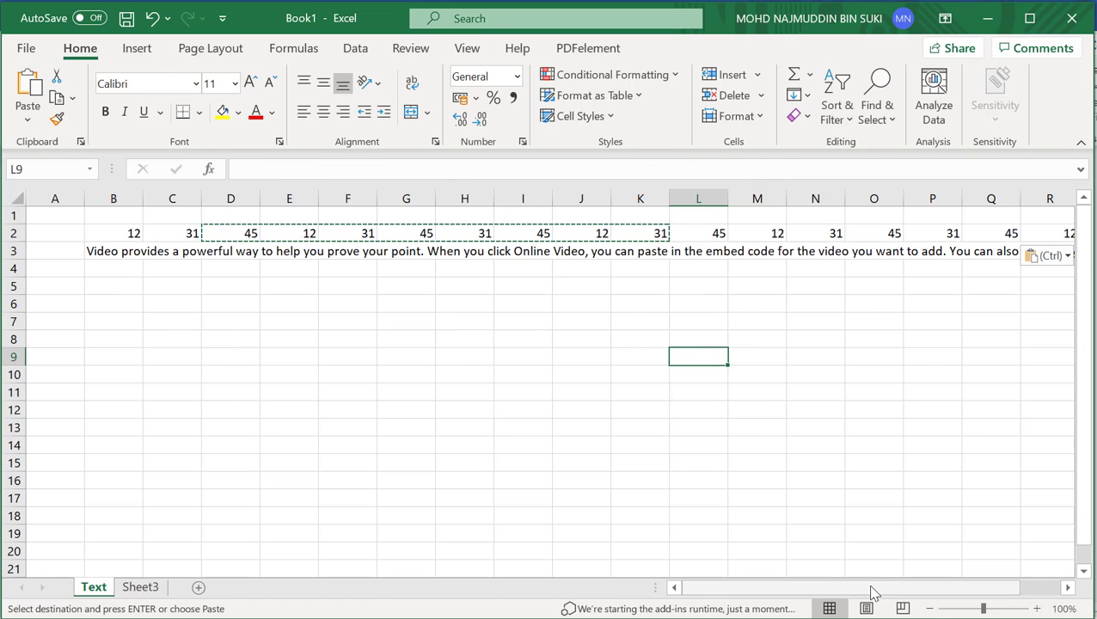
drag(872, 587, 871, 590)
key(Escape)
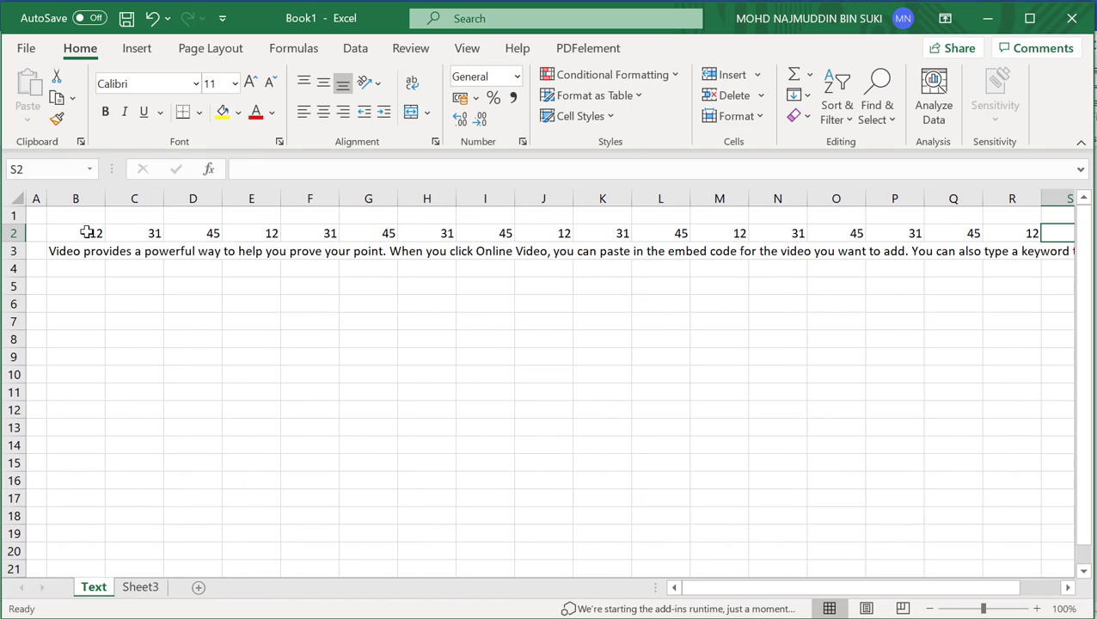
Compare the span of numbers in B2:R2 with the paragraph in row 3, checking the contents of cells B3, C3 and D3
click(86, 232)
click(1035, 233)
click(81, 250)
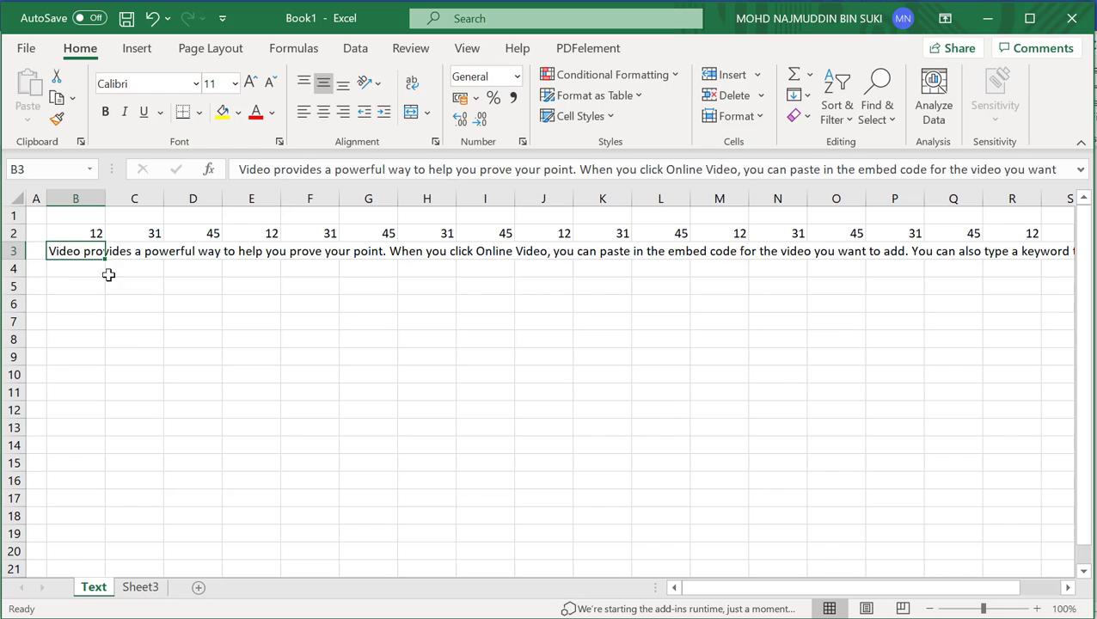
click(138, 252)
click(215, 251)
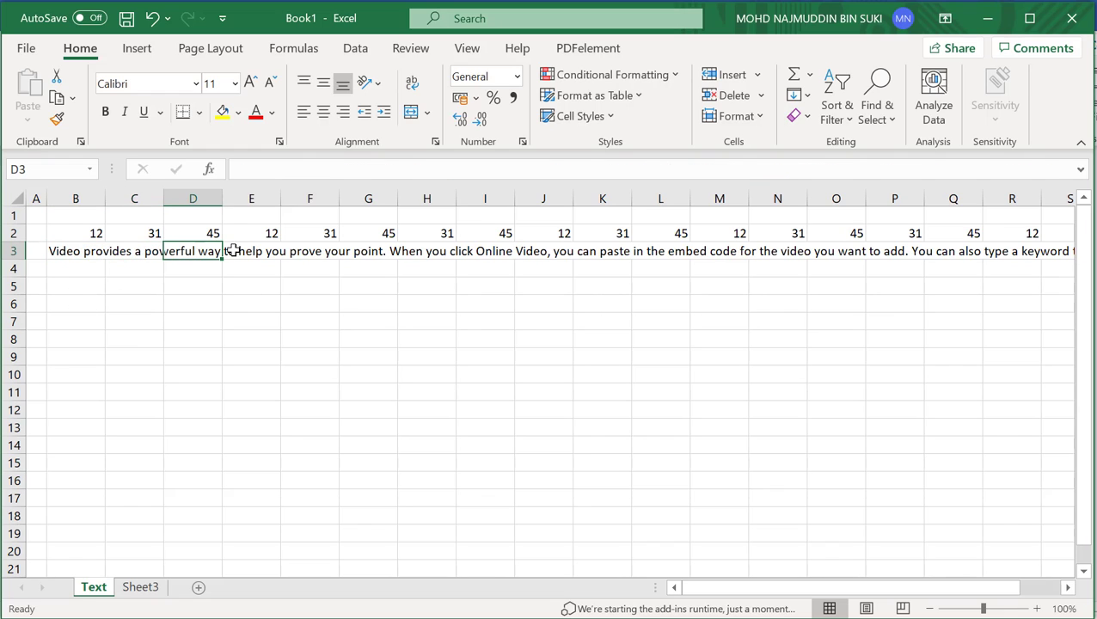
click(78, 251)
click(153, 251)
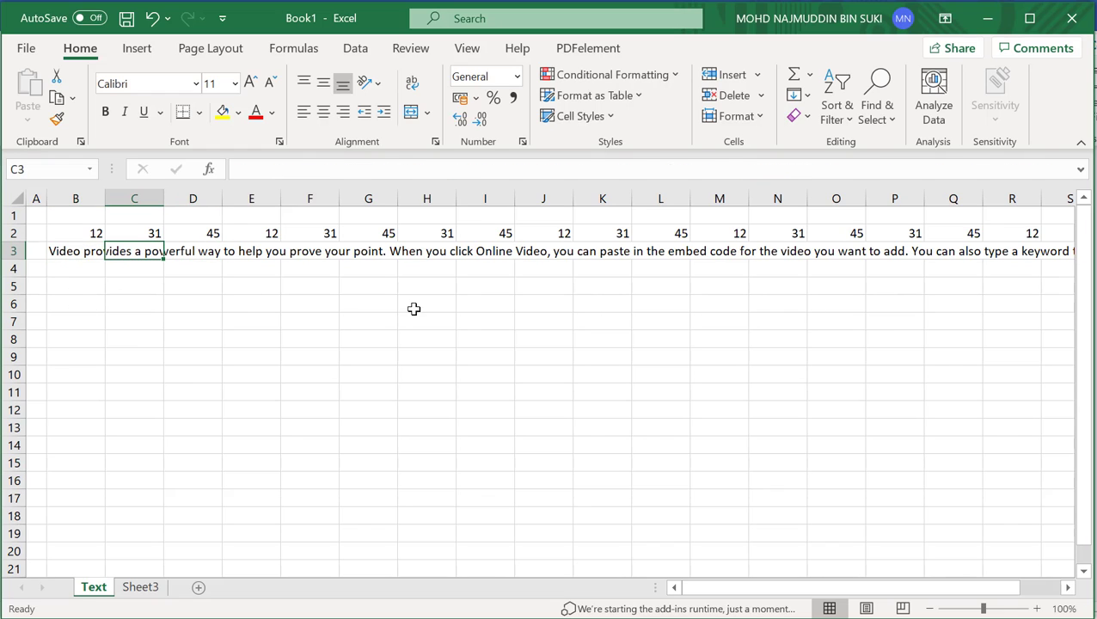
click(87, 252)
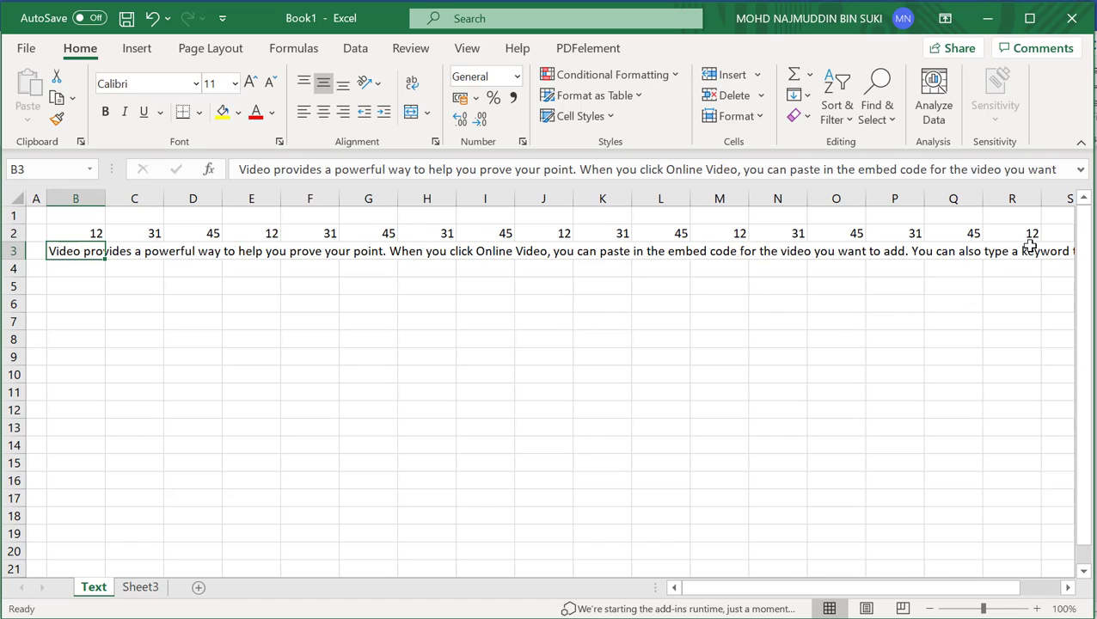
Merge and center the paragraph in row 3 across cells B3:R3
shift+click(1029, 251)
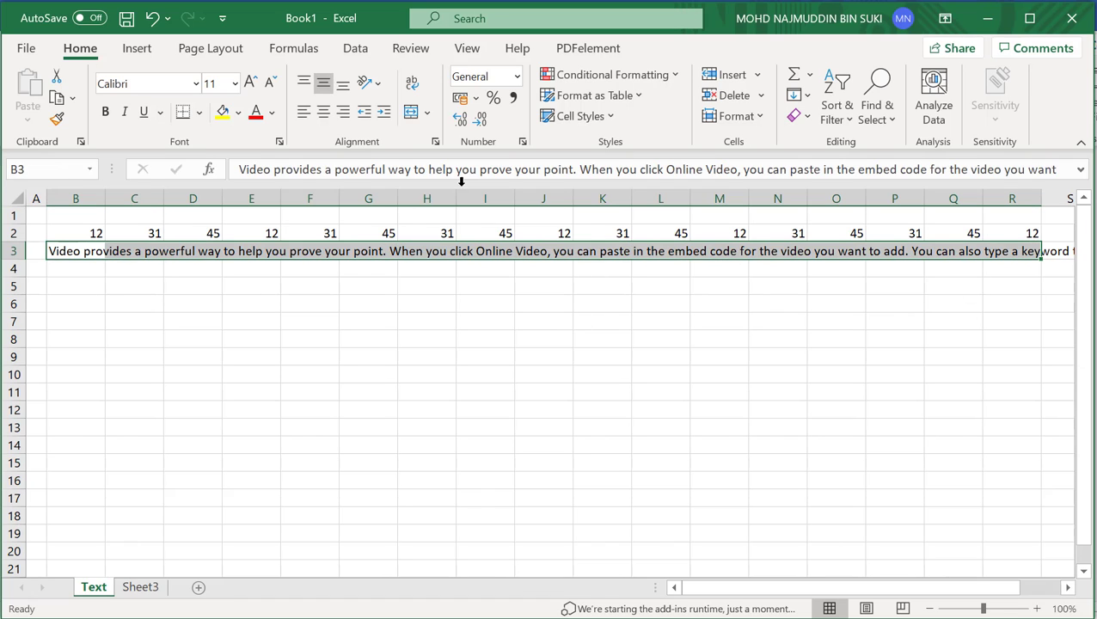
click(412, 115)
click(553, 446)
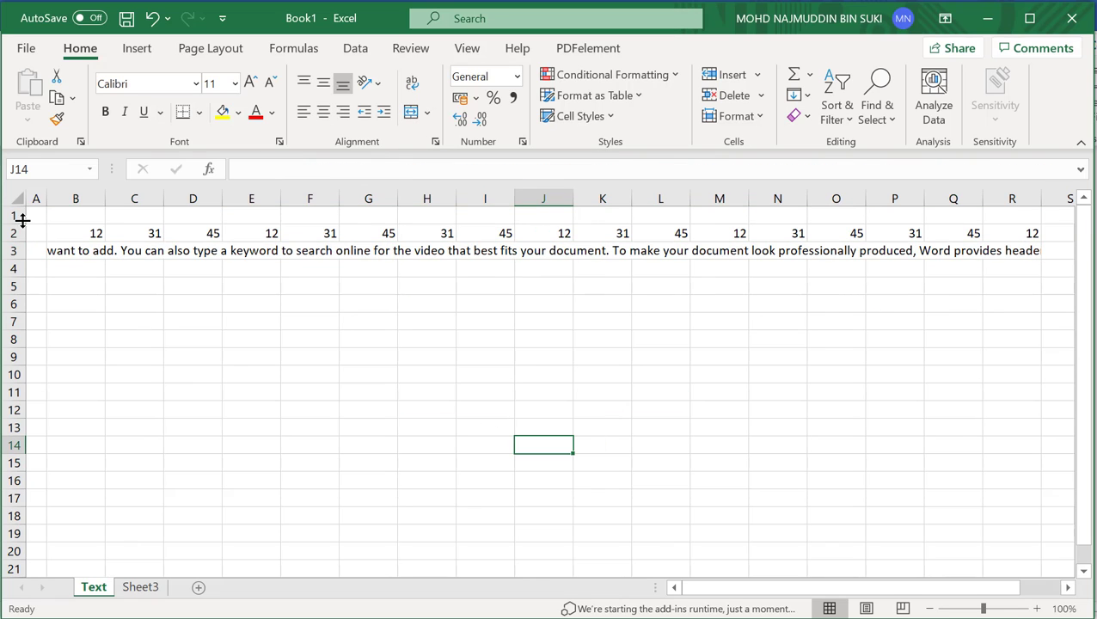
click(63, 250)
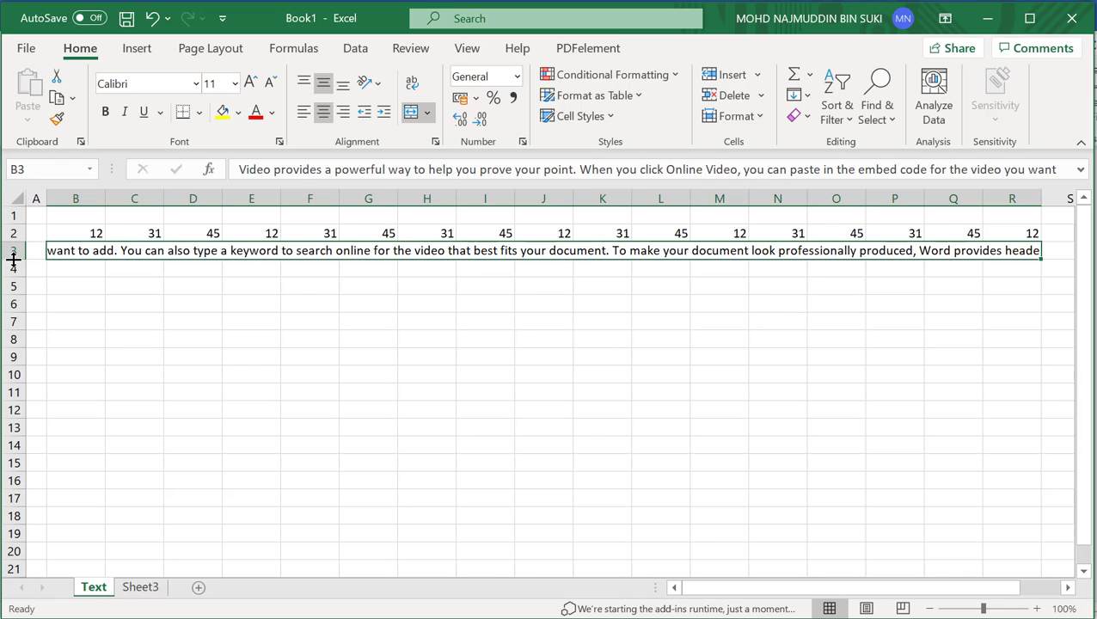
drag(14, 259, 15, 525)
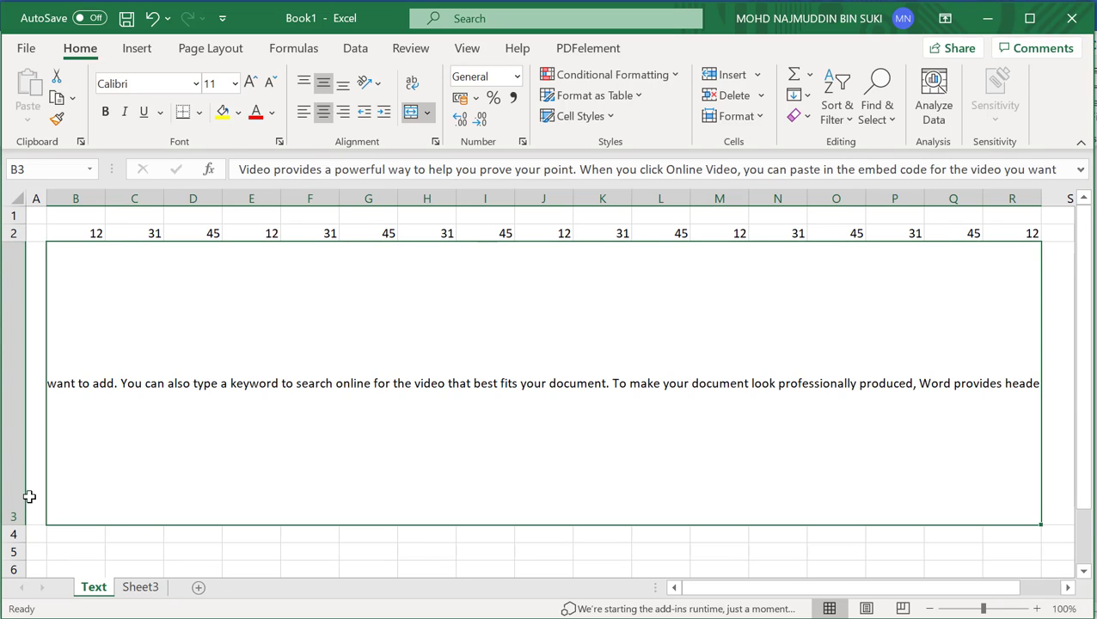
key(ctrl+z)
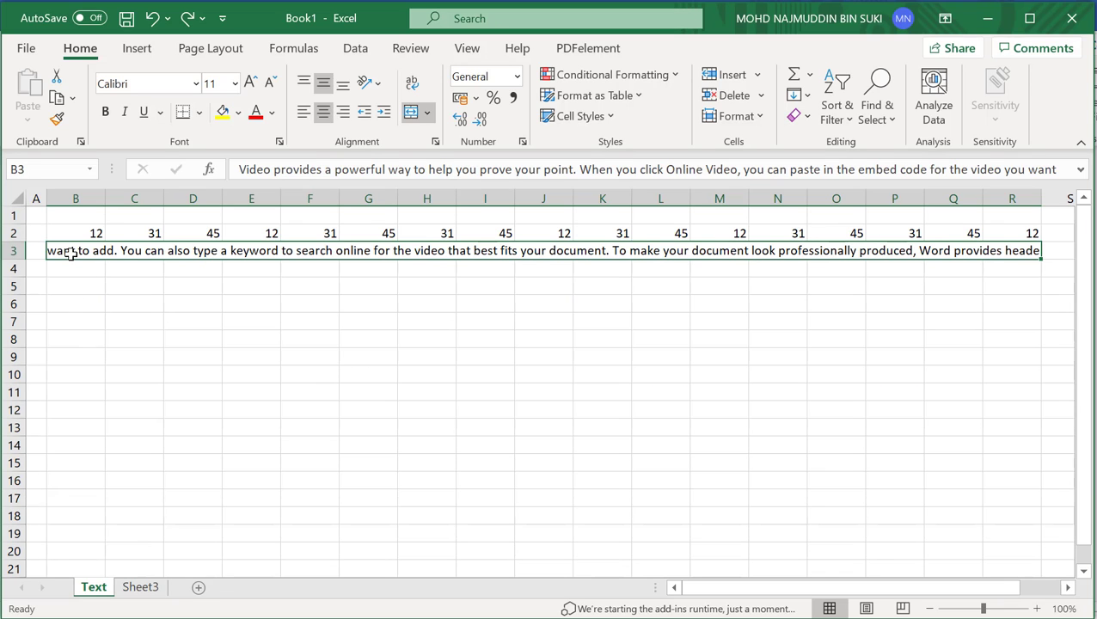
shift+click(1028, 531)
click(261, 343)
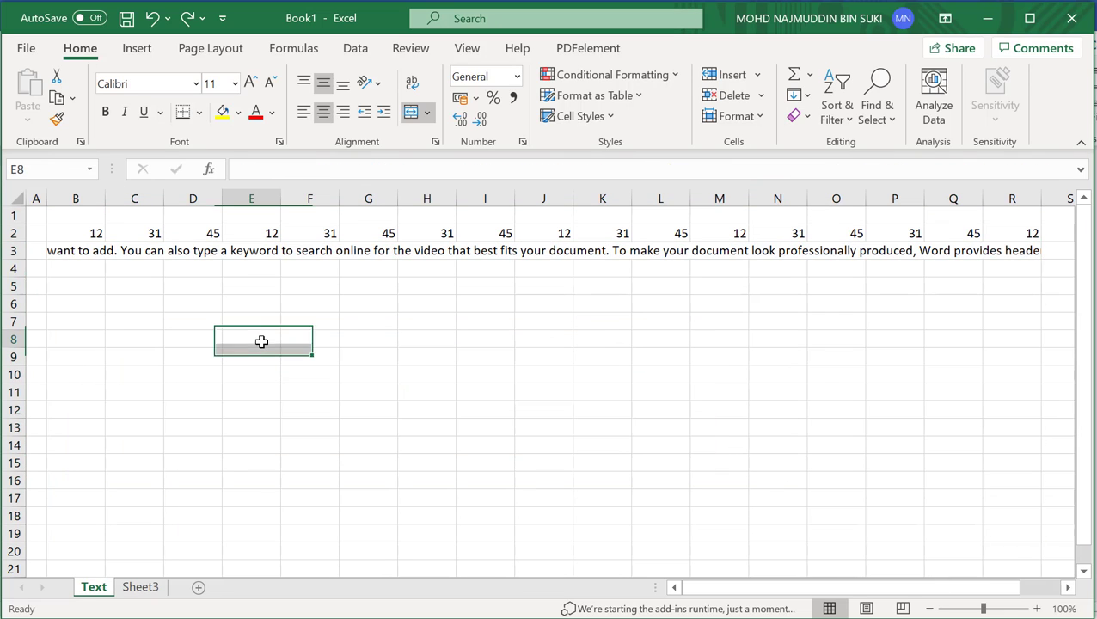
Make row 3 much taller and try left, right and center alignment on the merged paragraph, ending with center
drag(8, 259, 11, 532)
click(376, 401)
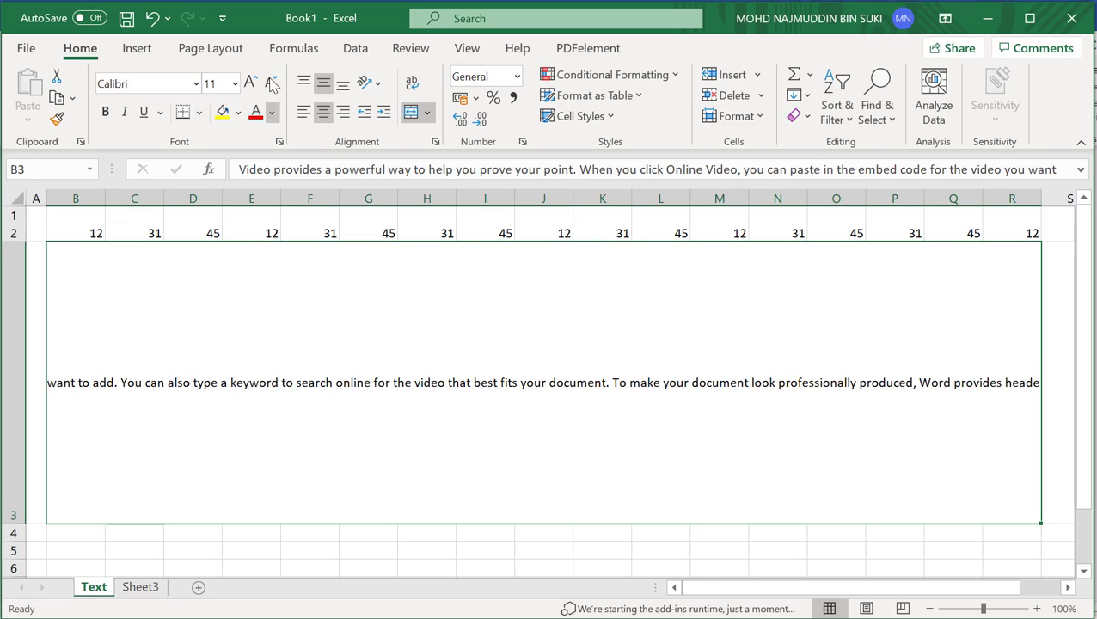
click(304, 112)
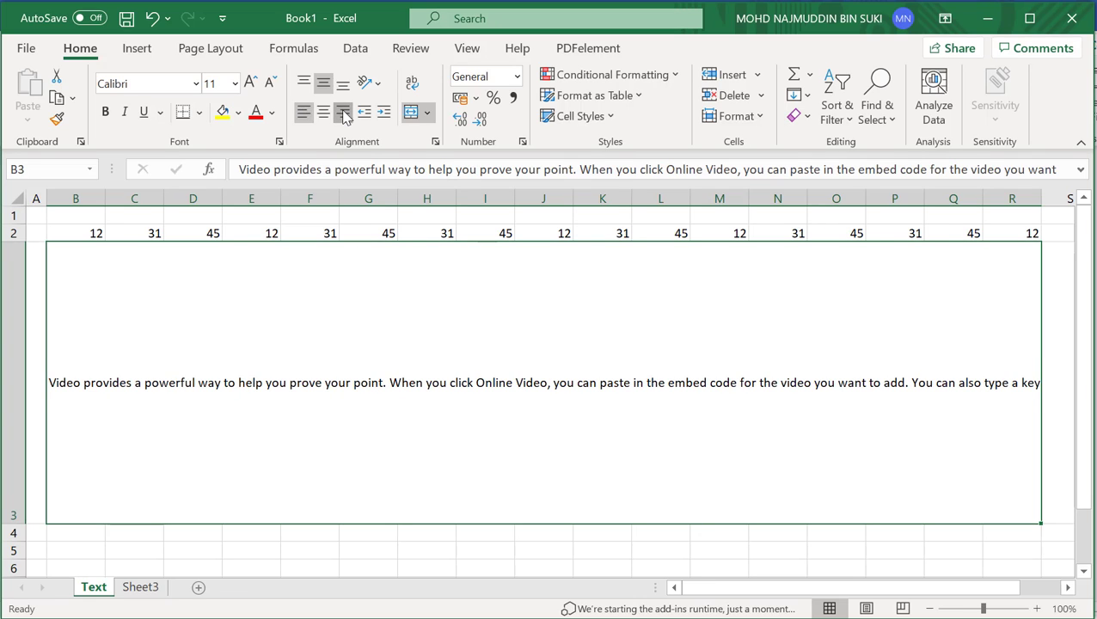
click(343, 116)
click(323, 113)
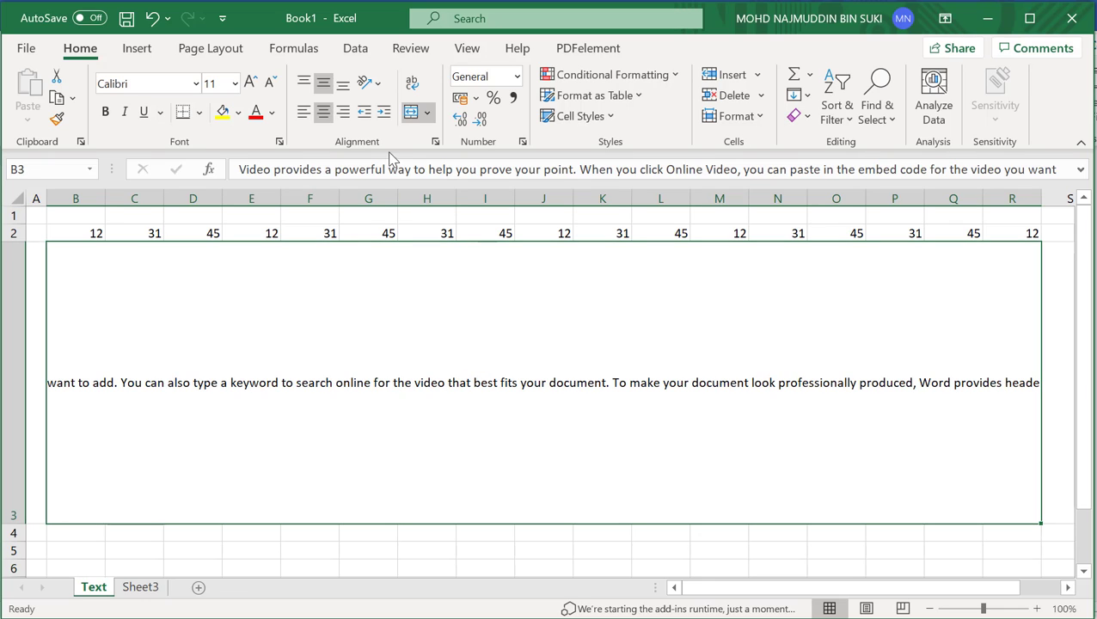
Wrap and left-align the merged paragraph, and shrink row 3 to fit its lines with a small margin
click(420, 92)
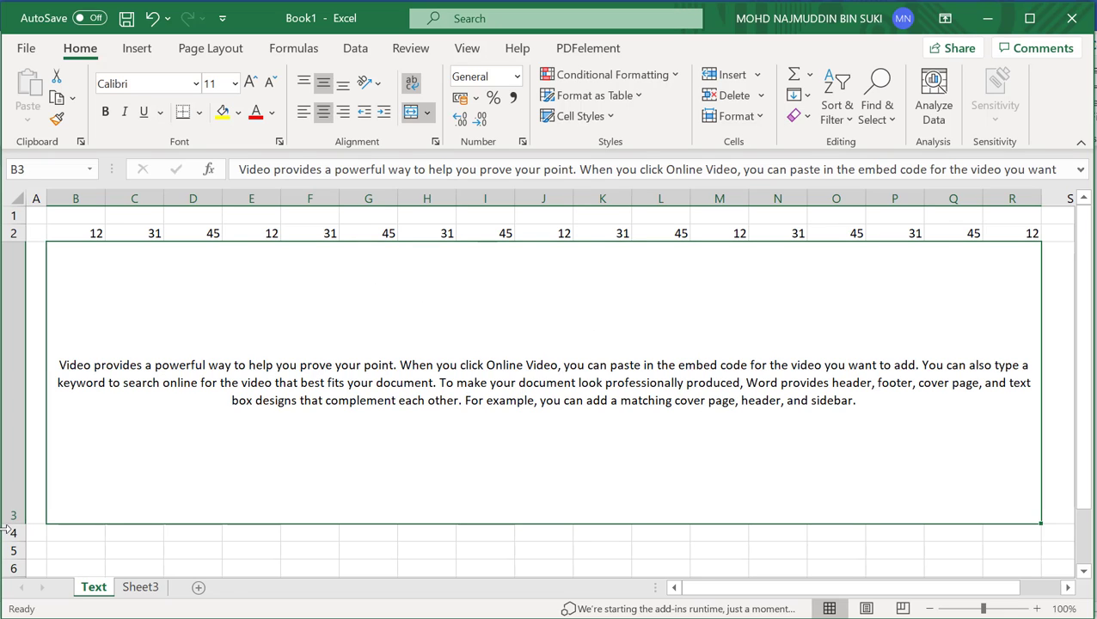
drag(4, 524, 9, 337)
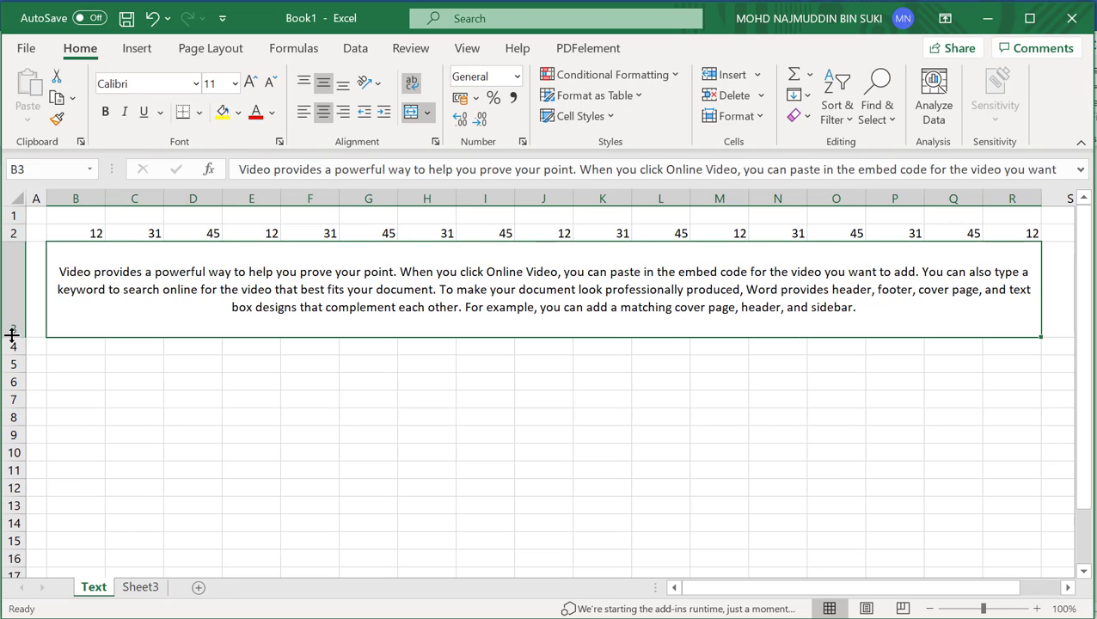
click(305, 112)
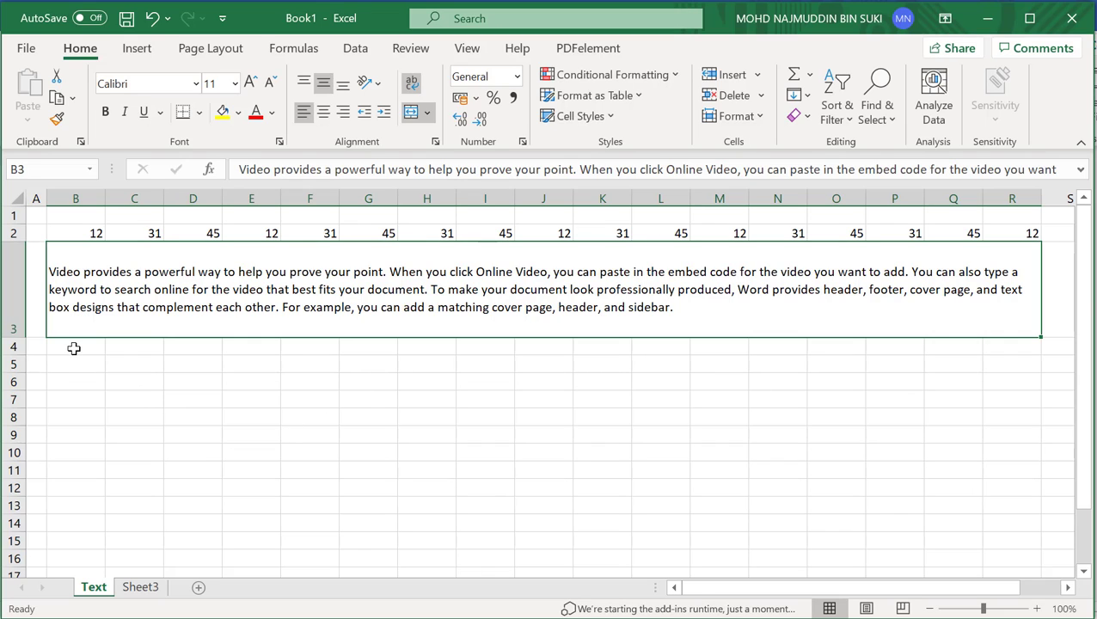
click(76, 362)
click(99, 231)
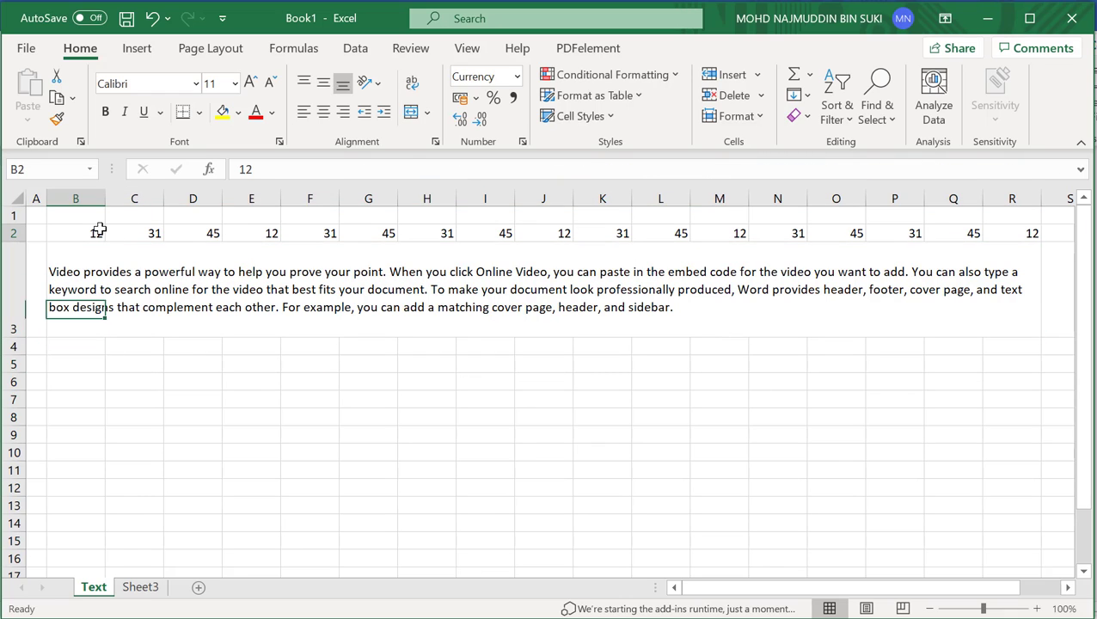
click(1036, 233)
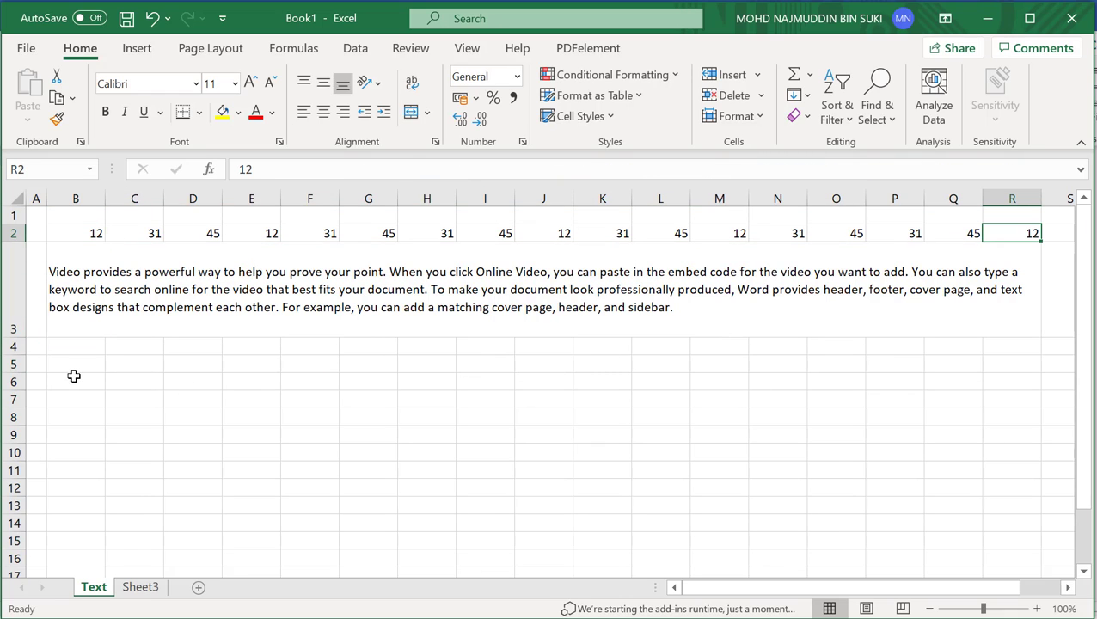
click(79, 371)
click(230, 455)
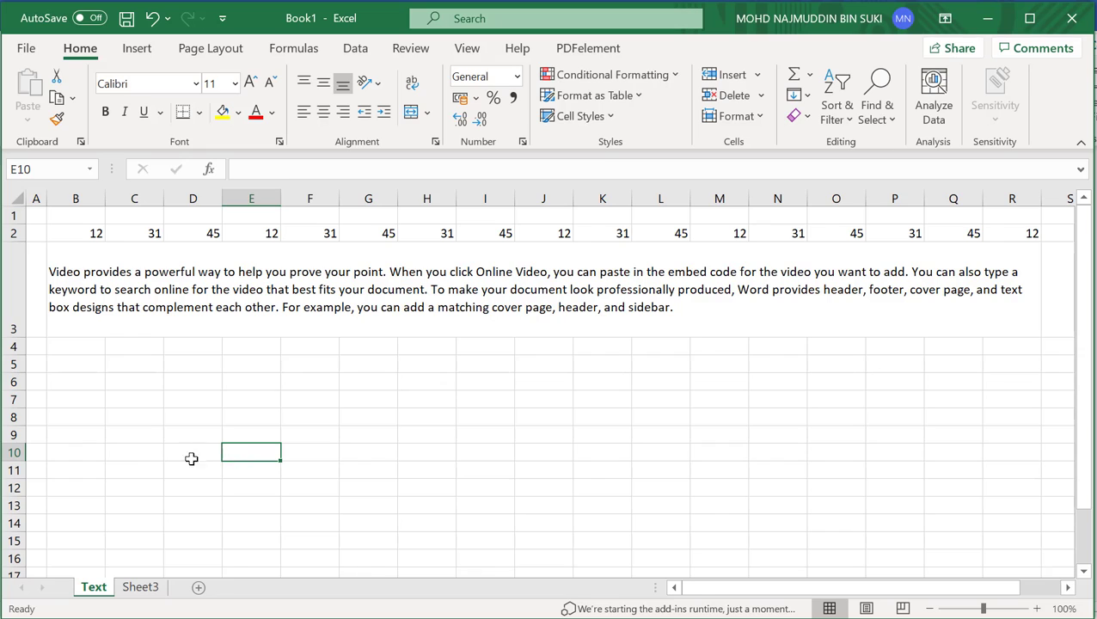
click(133, 460)
Enter 11/2 in cell B10, check how it is stored, and undo the entry
click(79, 456)
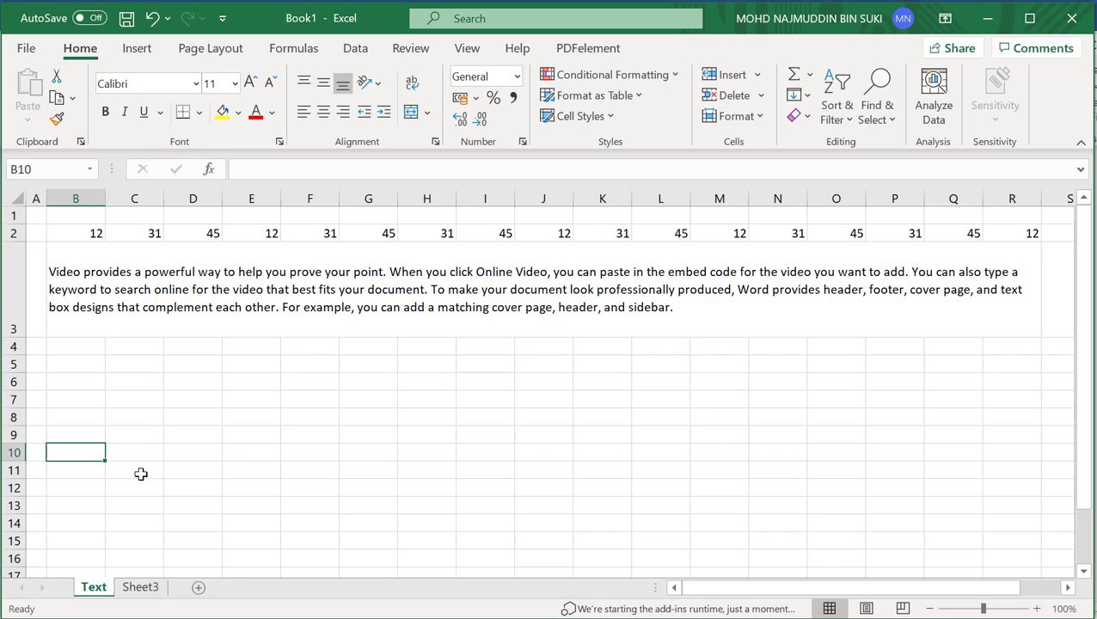
text(11/2)
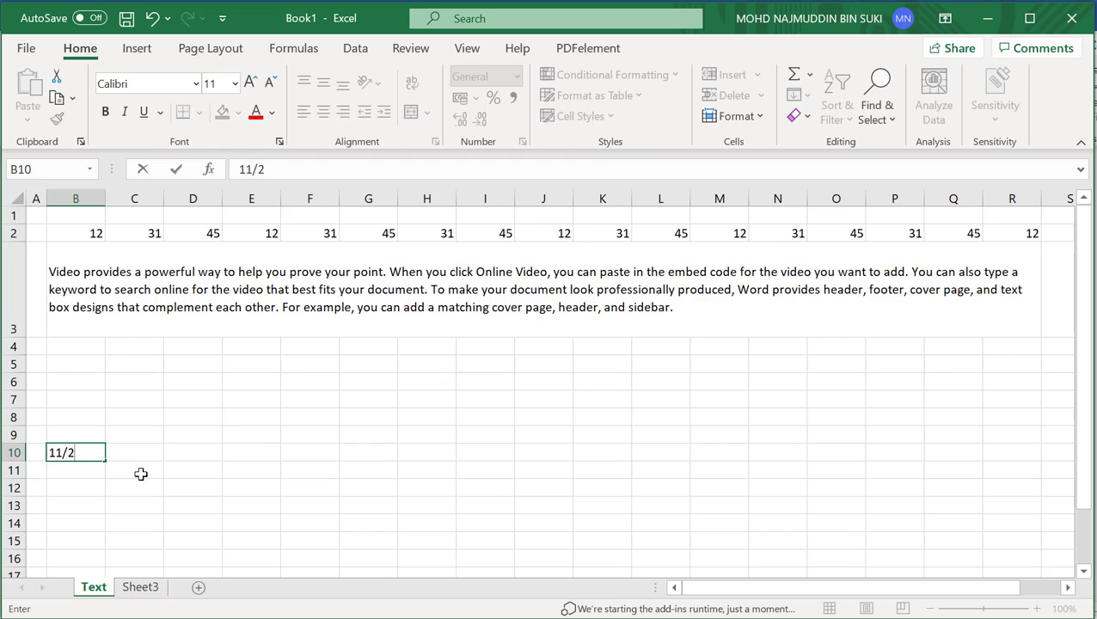
key(Return)
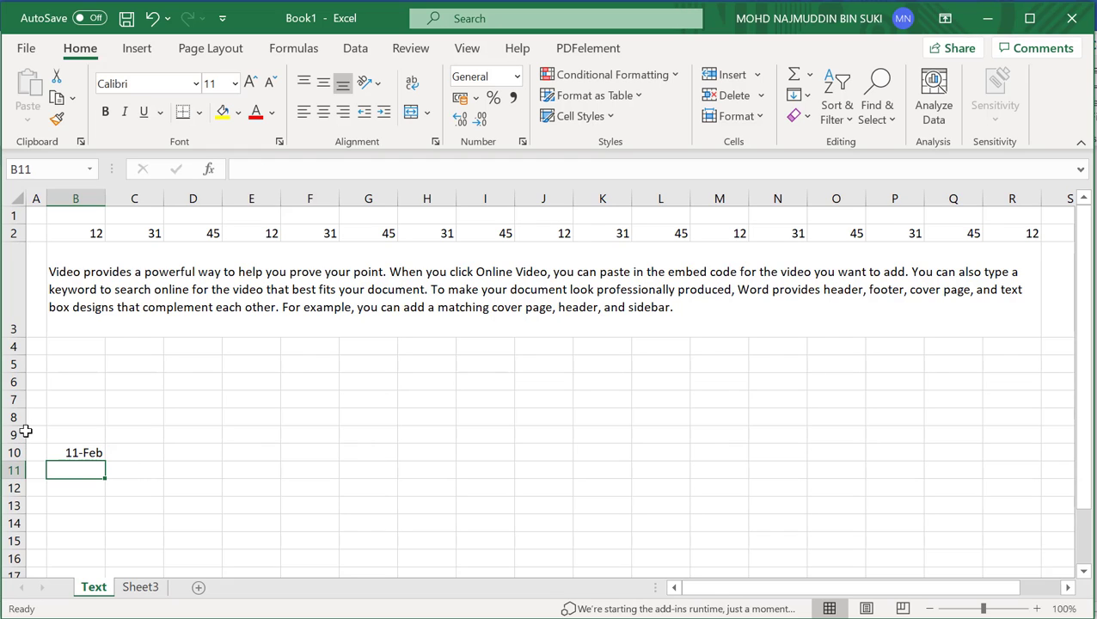
click(84, 453)
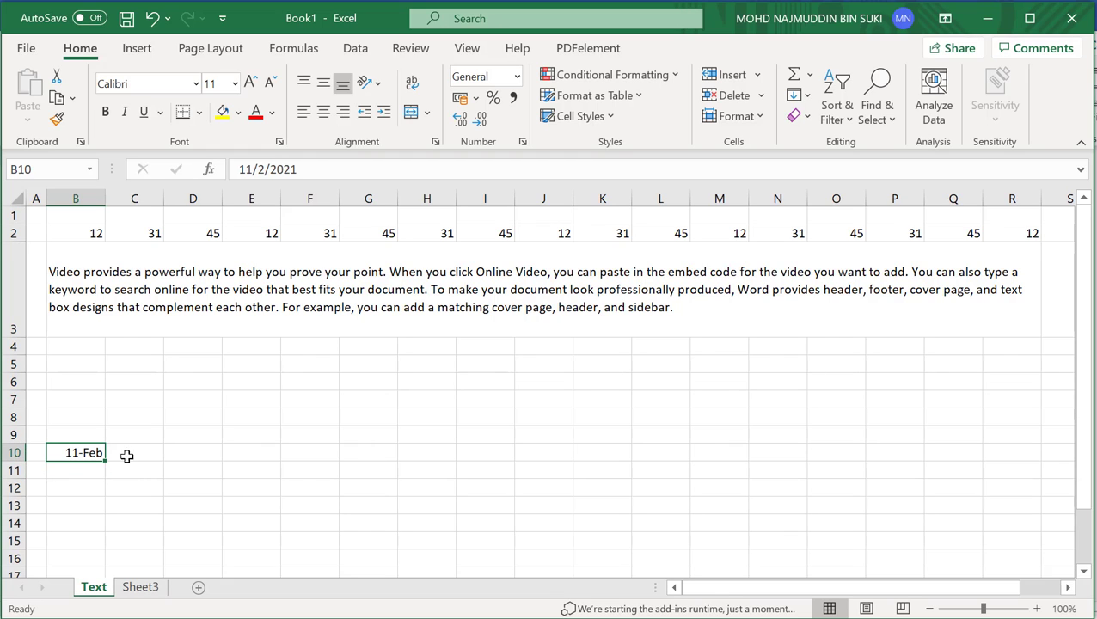
key(ctrl+z)
click(318, 436)
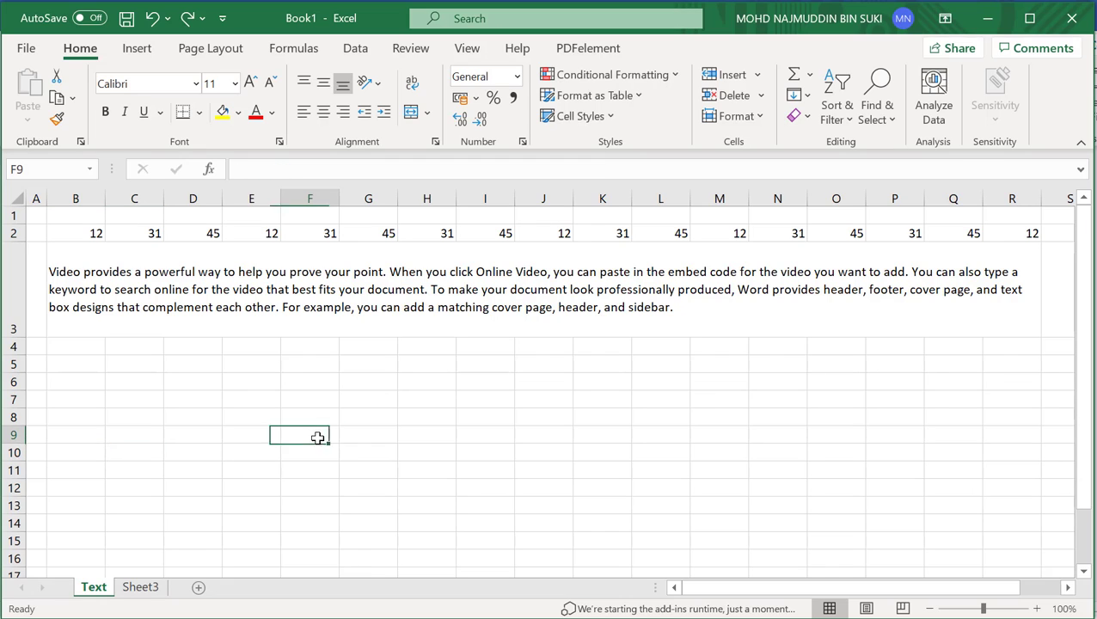
Clear the contents of the block B4:F13 below the paragraph
click(81, 346)
shift+click(308, 506)
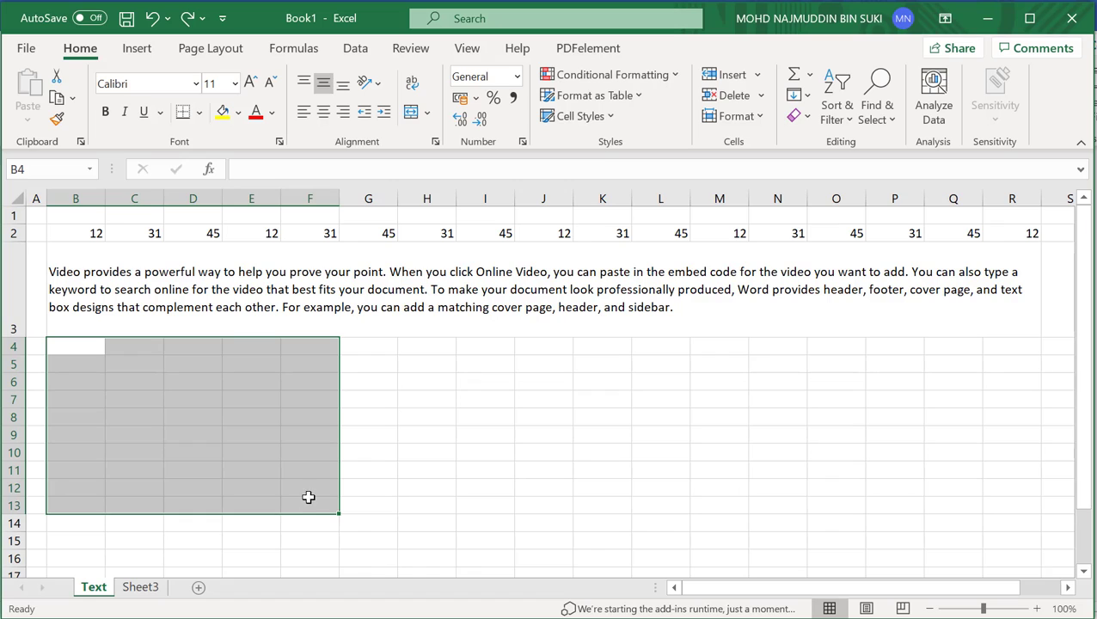
key(Delete)
click(541, 444)
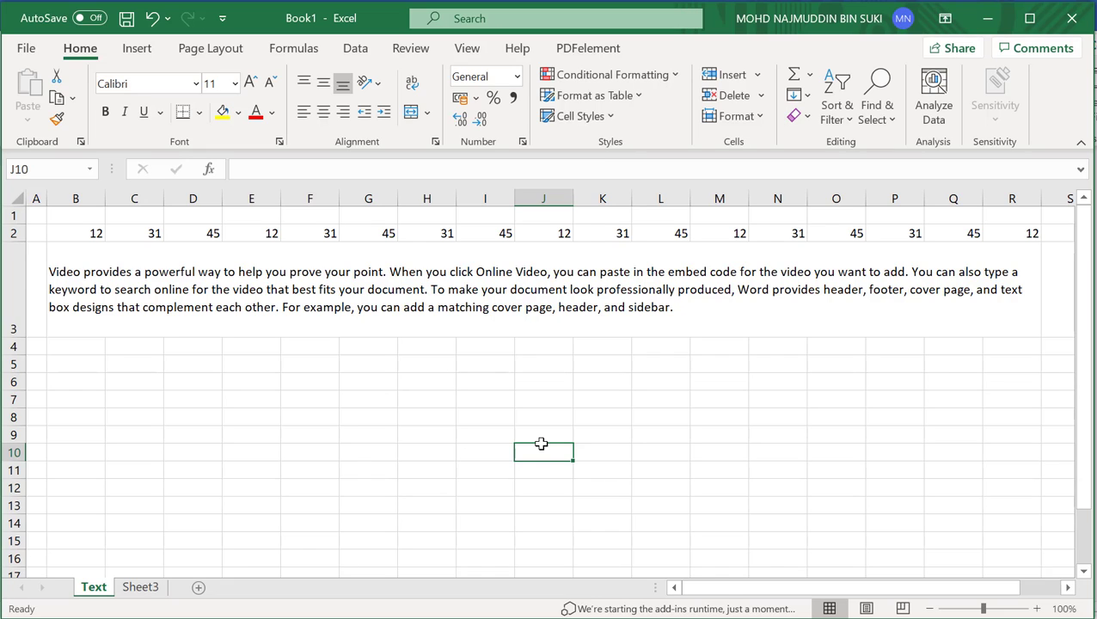
Set cell D5 to the General number format and enter 43, 32, 14 and 65 down D5:D8
click(203, 367)
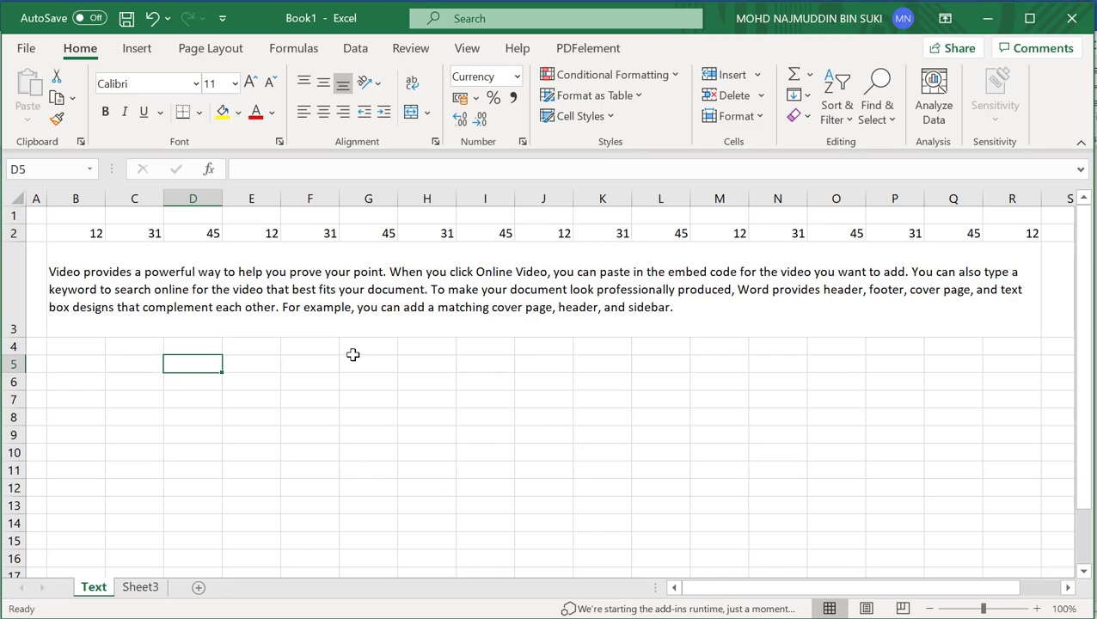
click(517, 76)
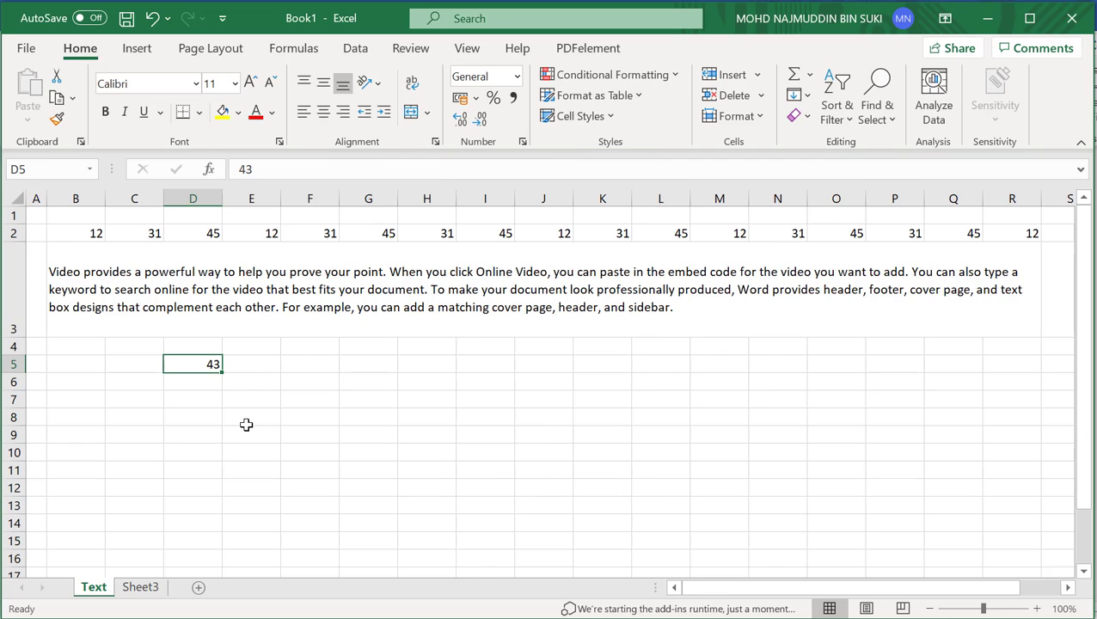
key(Return)
text(32)
key(Return)
text(14)
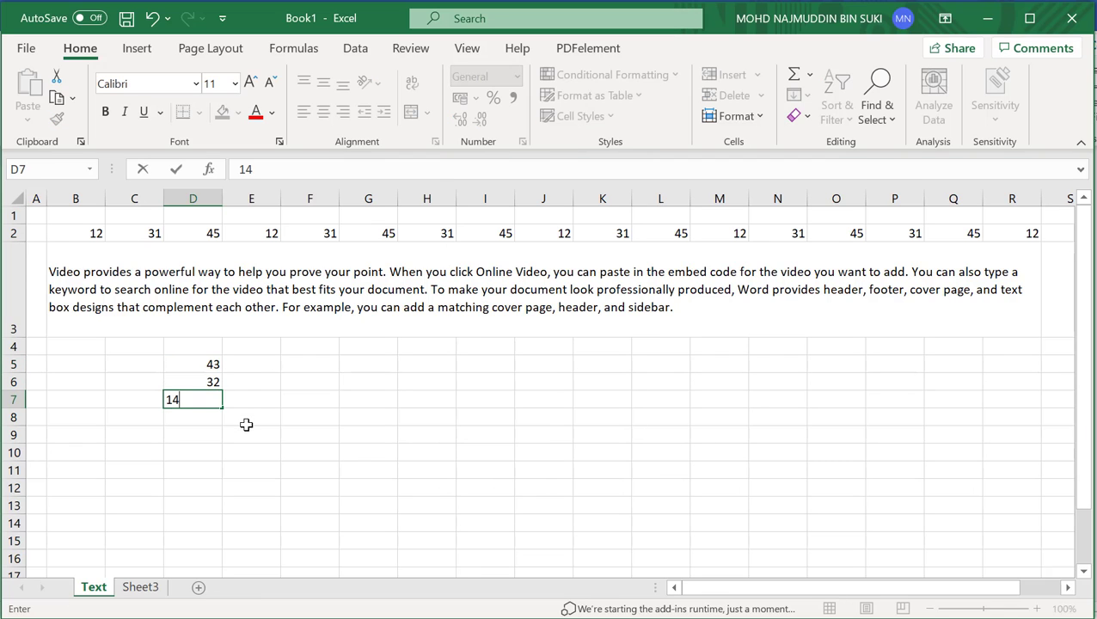
key(Return)
text(65)
key(Return)
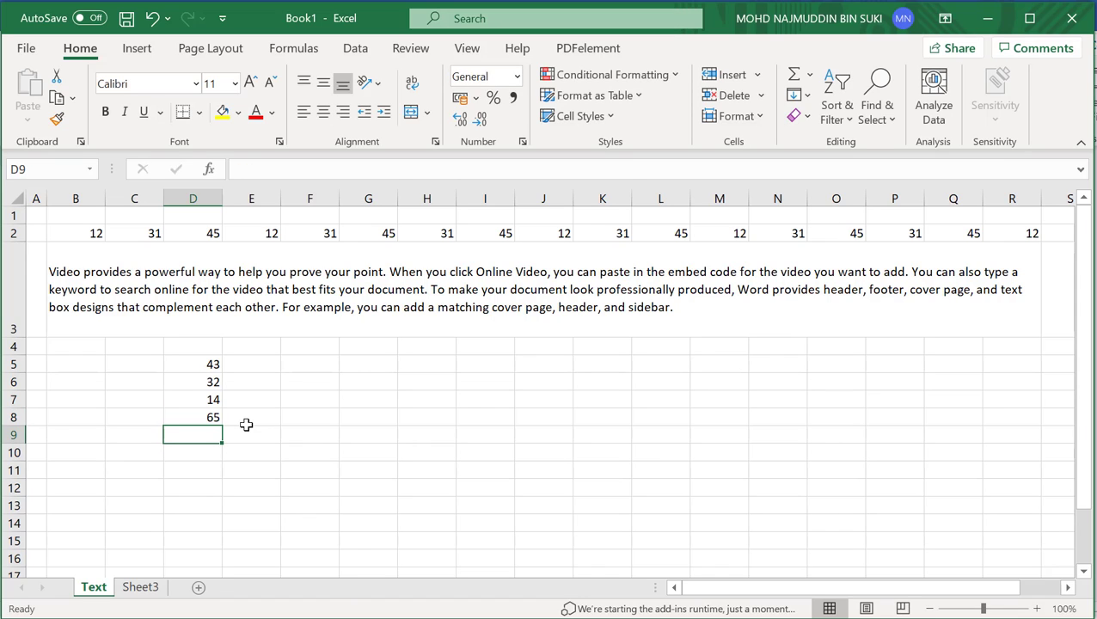
Format the numbers in D5:D8 as Currency and widen column D to about double its width
drag(183, 366, 196, 413)
click(517, 76)
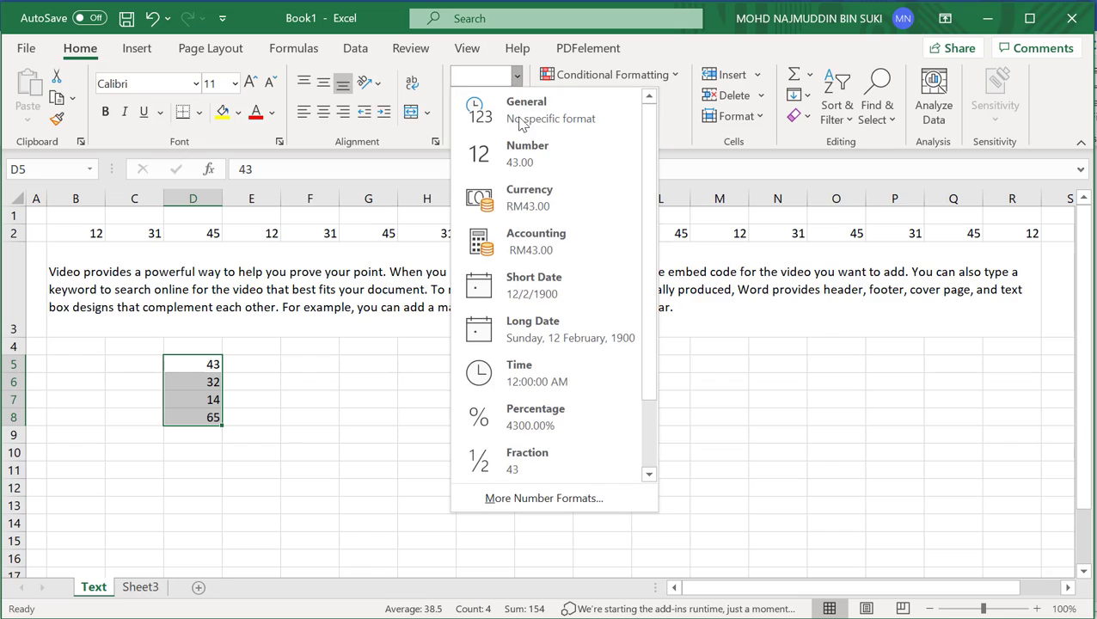
click(519, 197)
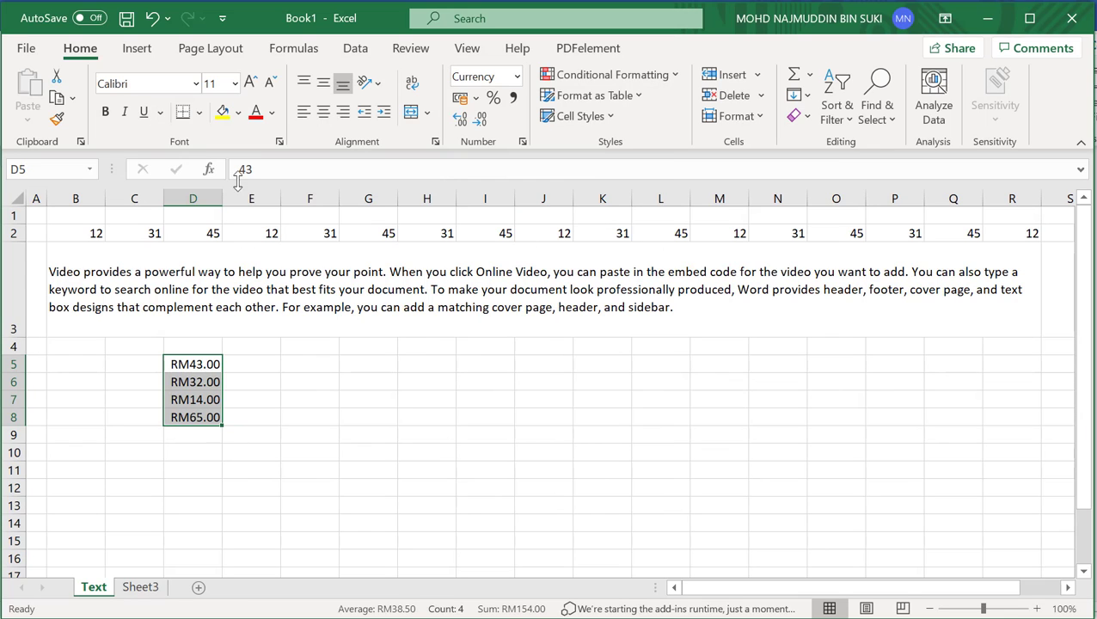
drag(222, 199, 272, 199)
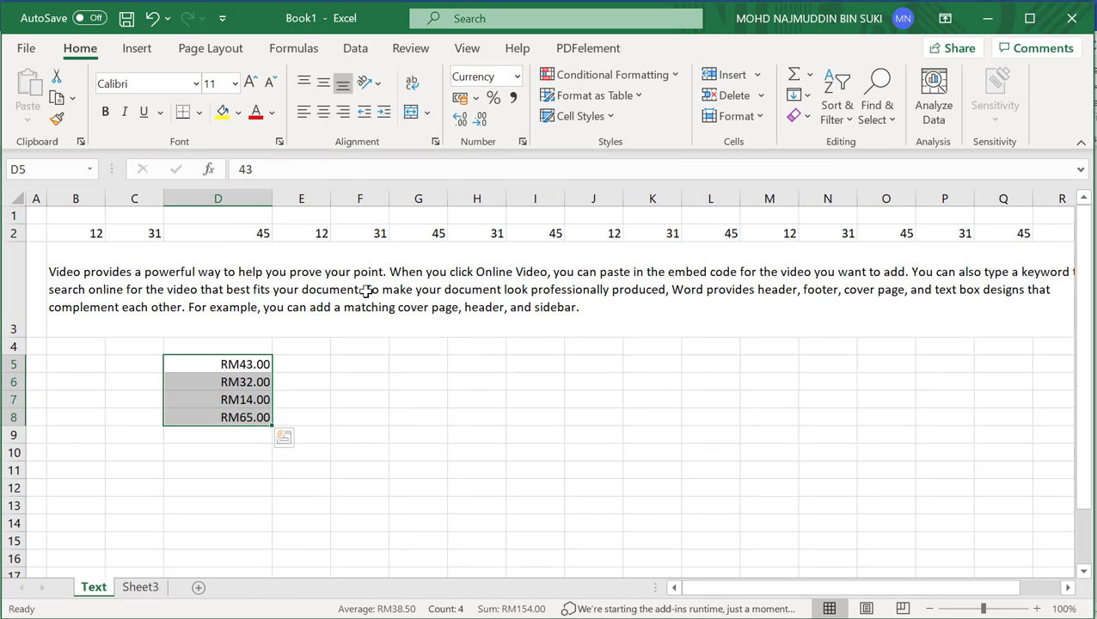
Replace the value in cell D8 with 721
click(246, 415)
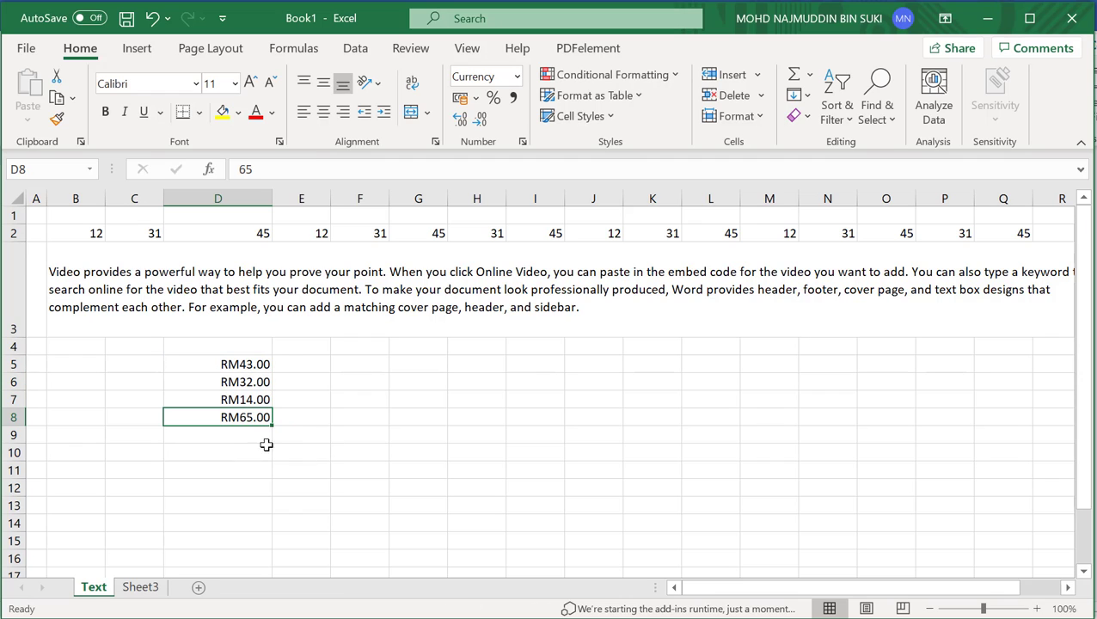
text(721)
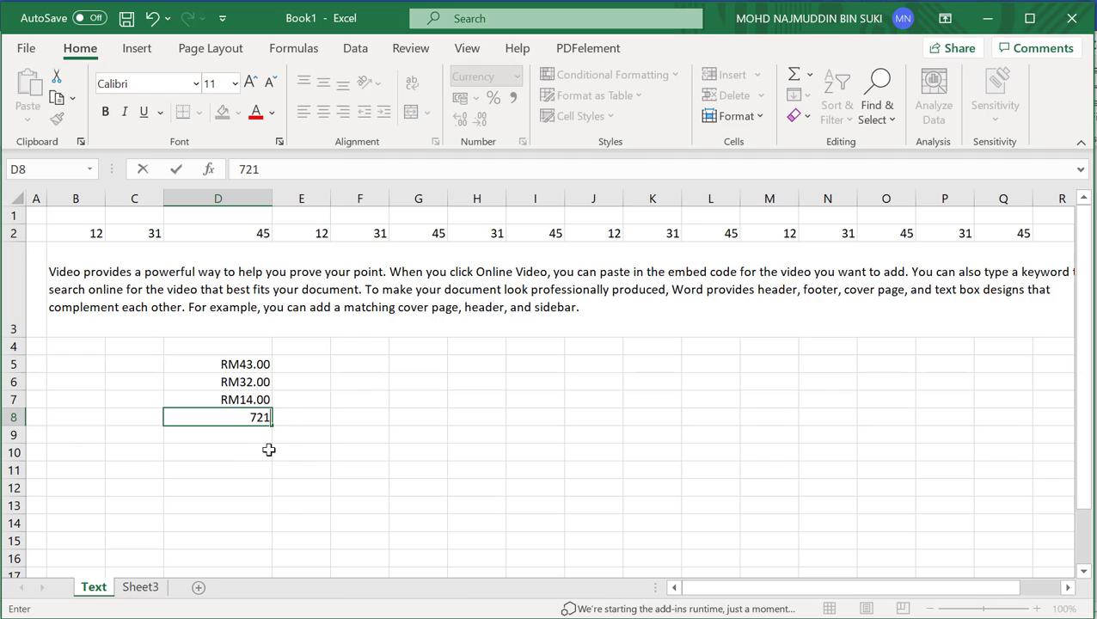
key(Return)
key(Up)
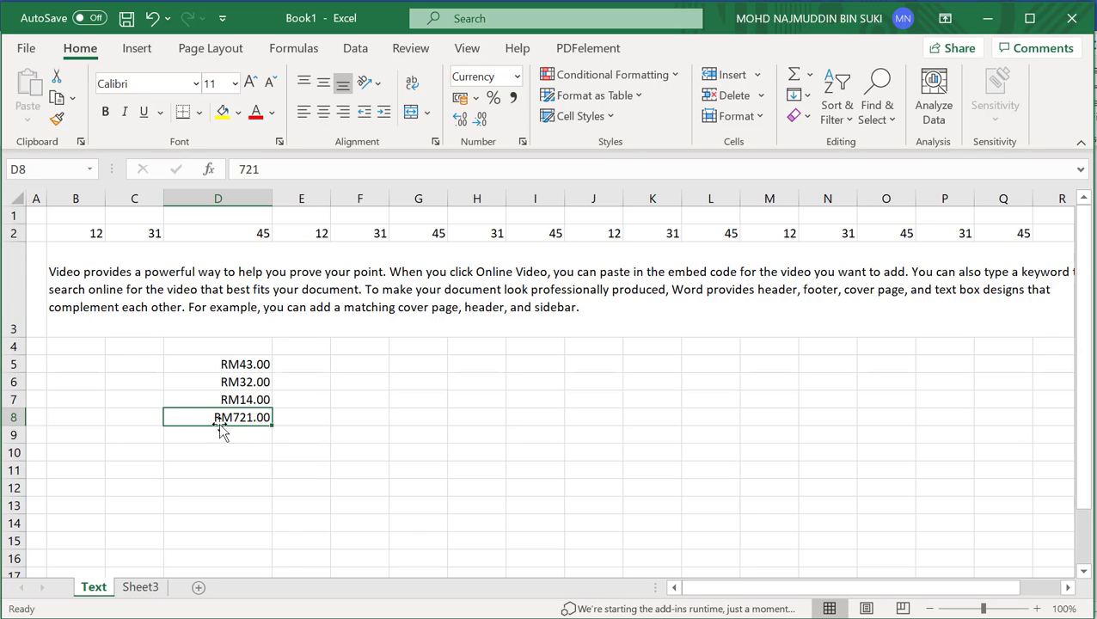
Apply the Accounting number format to D5:D8
click(262, 361)
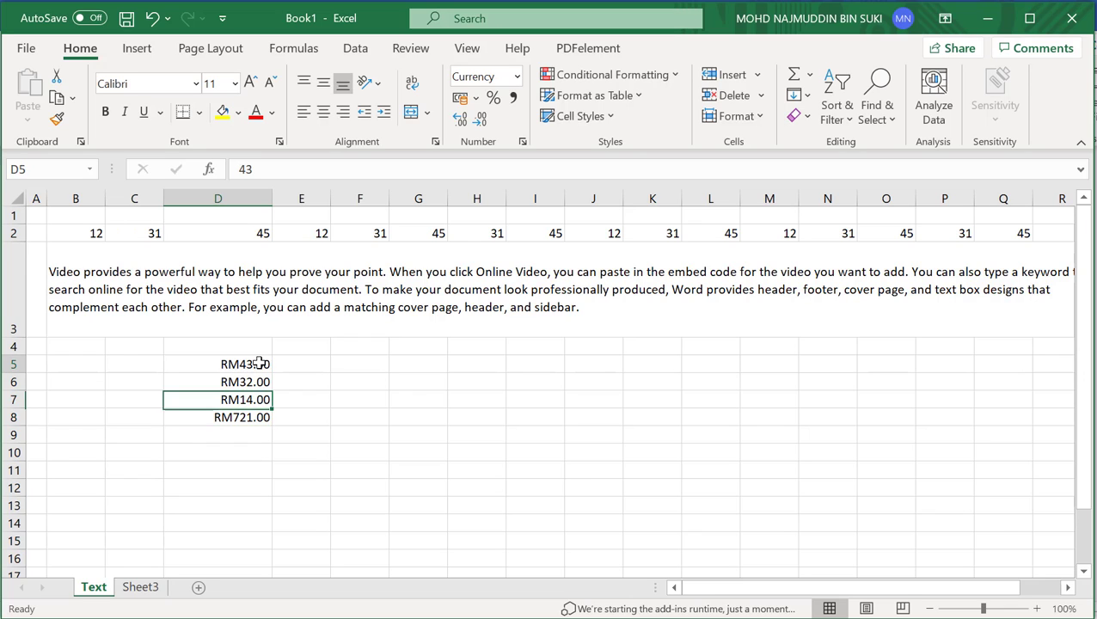
shift+click(262, 417)
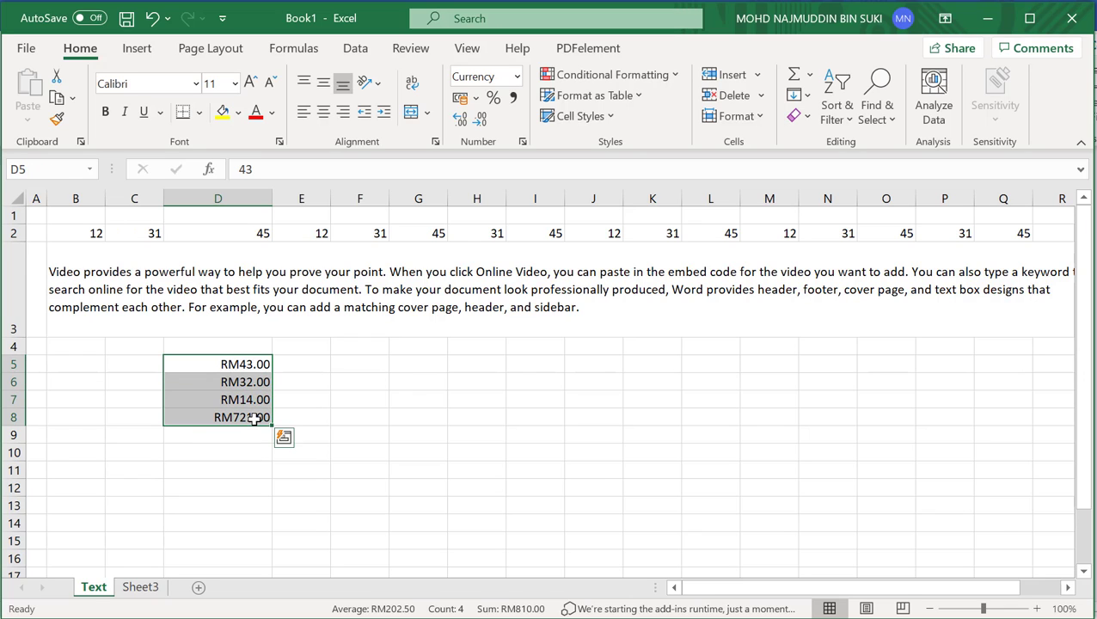
click(517, 77)
click(553, 259)
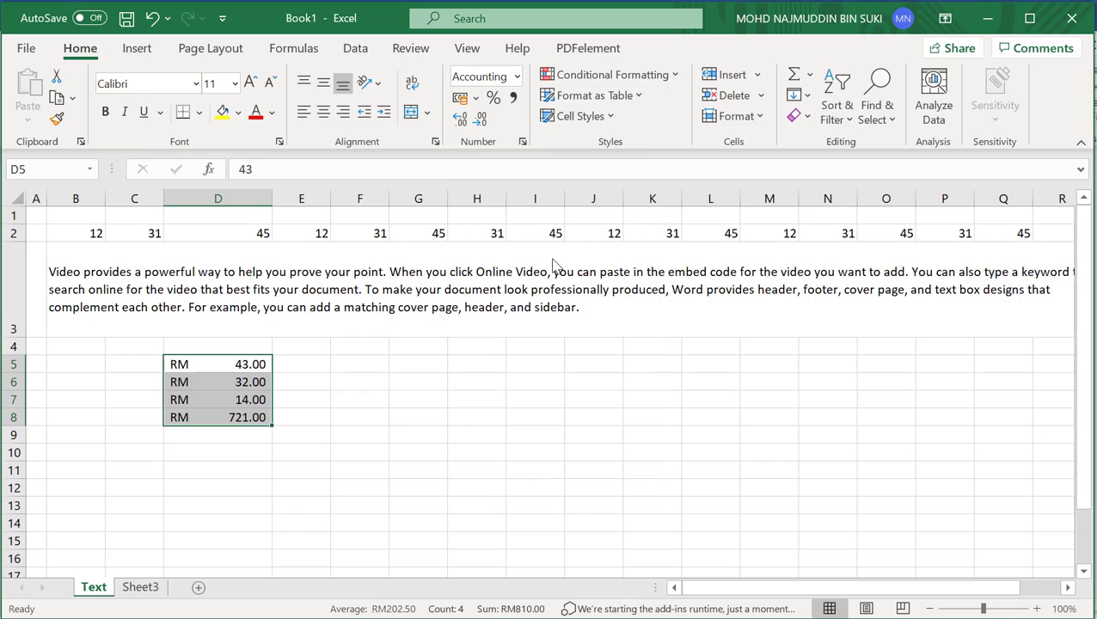
click(376, 376)
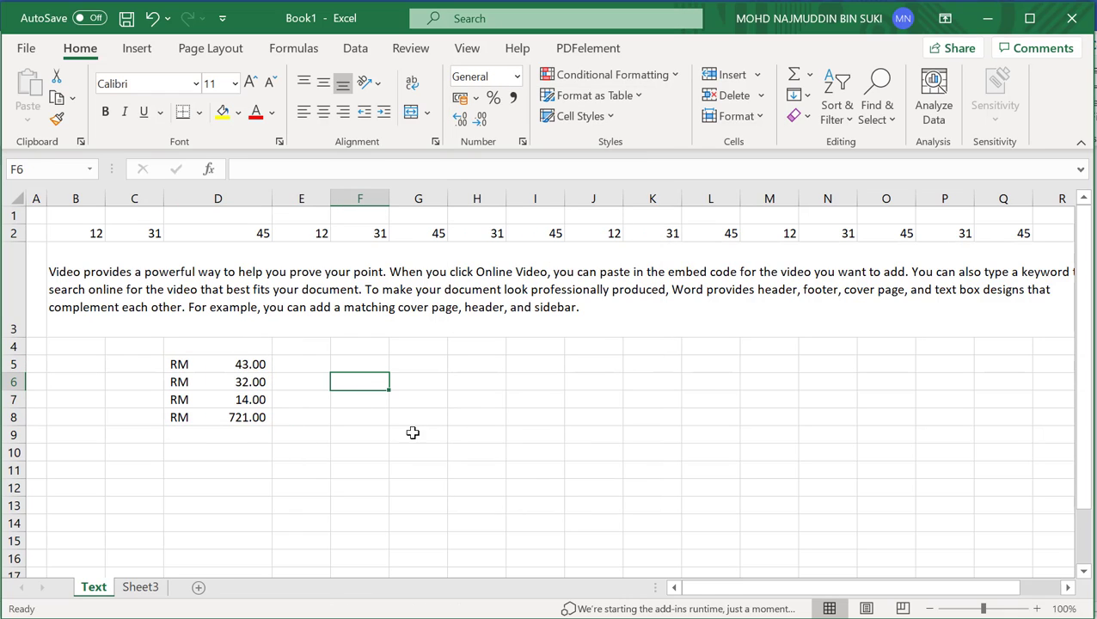
click(518, 77)
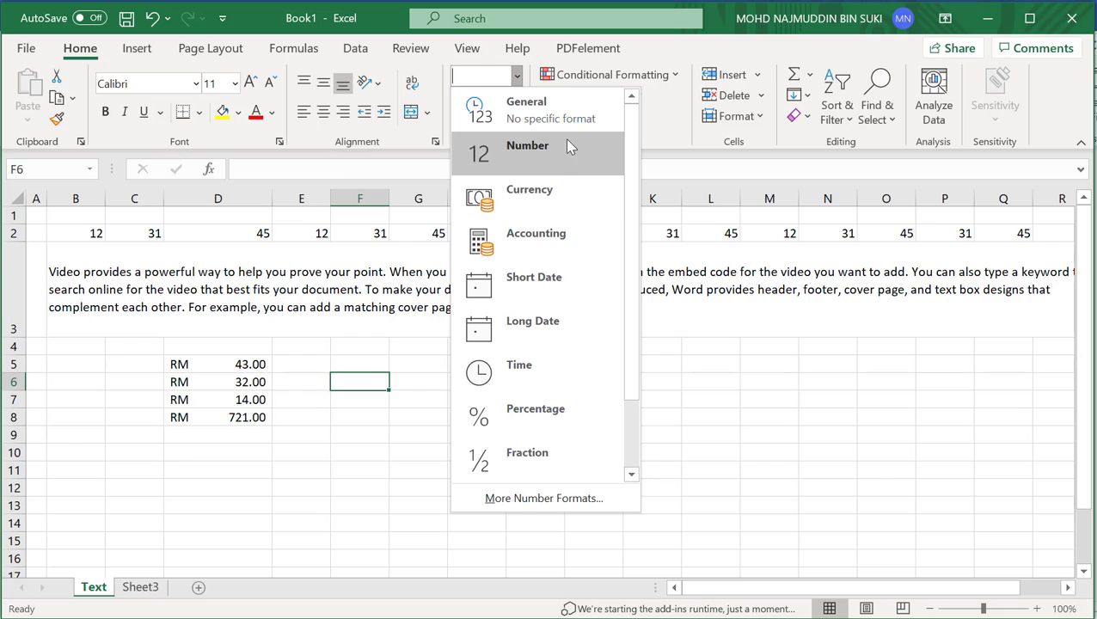
click(334, 468)
key(Up)
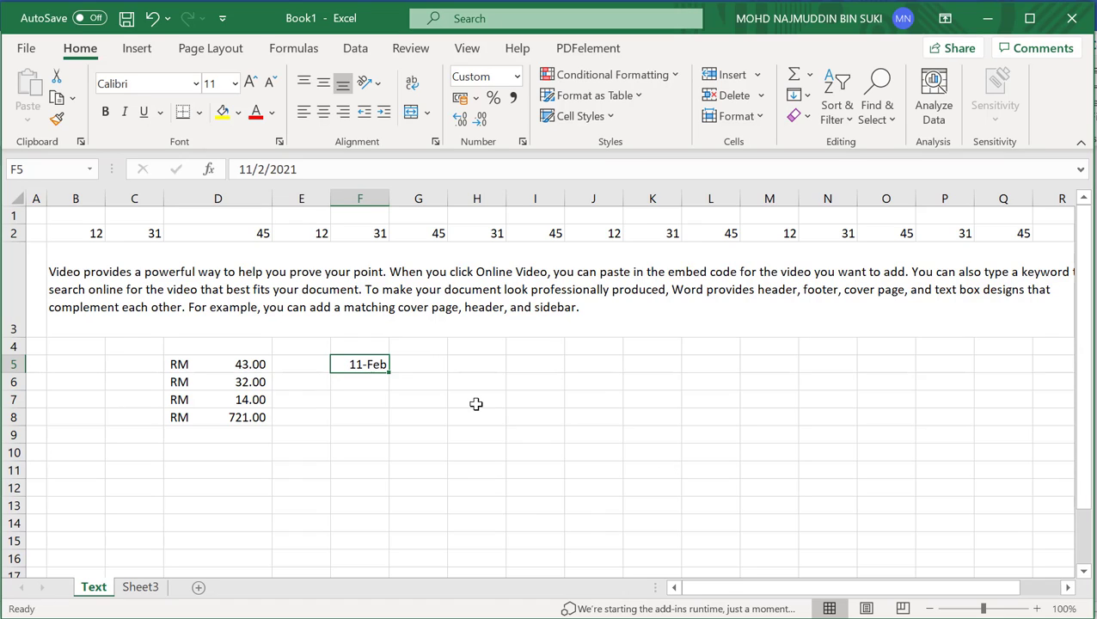
key(ctrl+z)
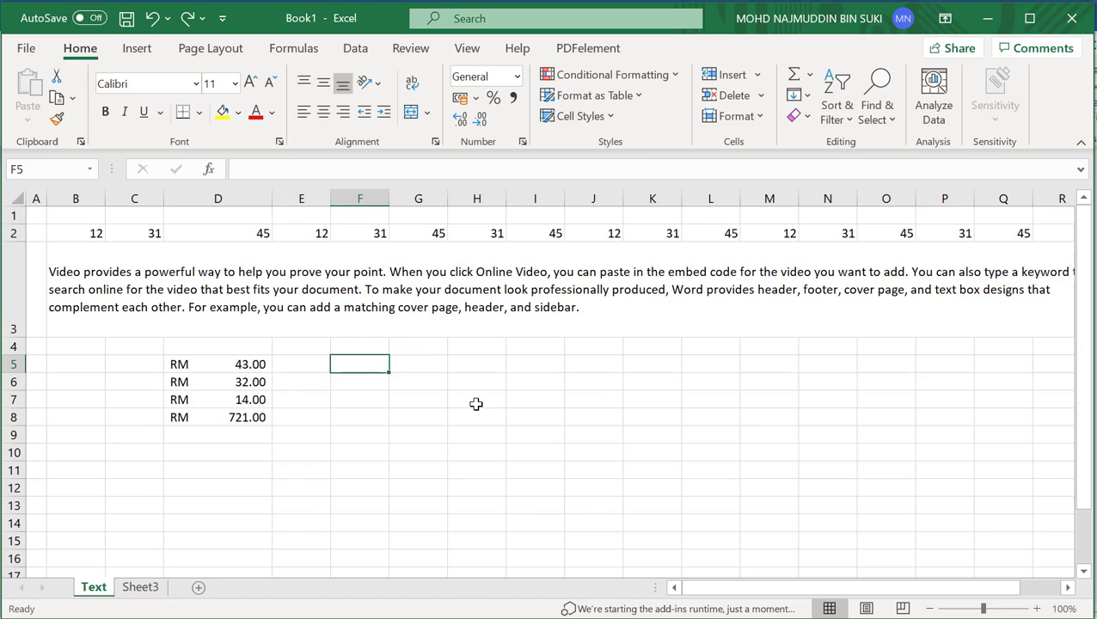
Enter the date 11/2 in cell F5 and select that cell
text(11/2)
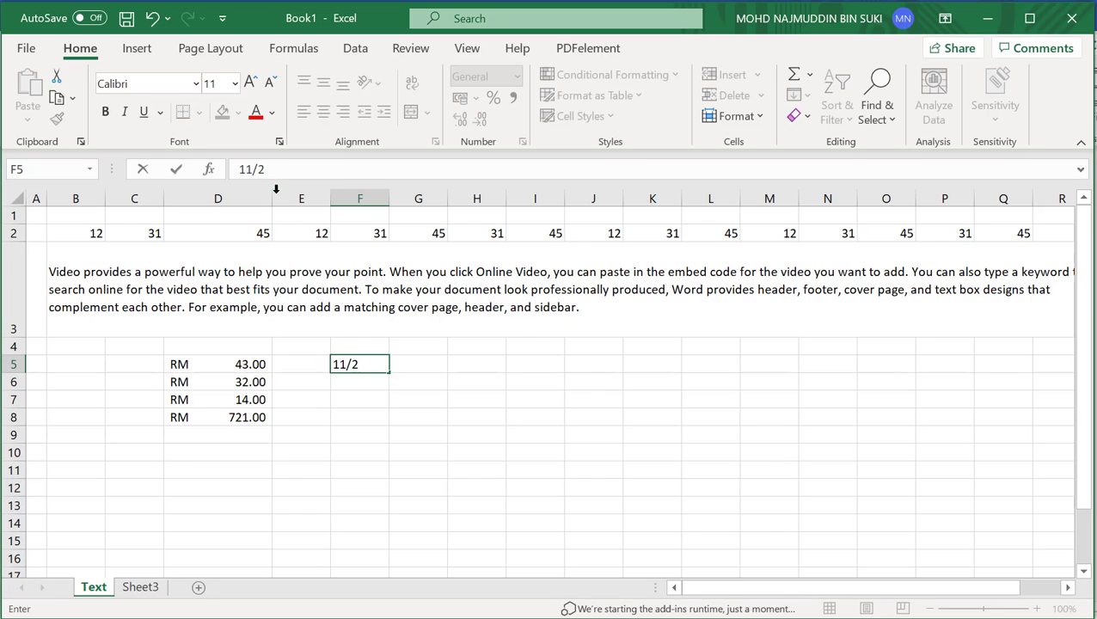
click(468, 403)
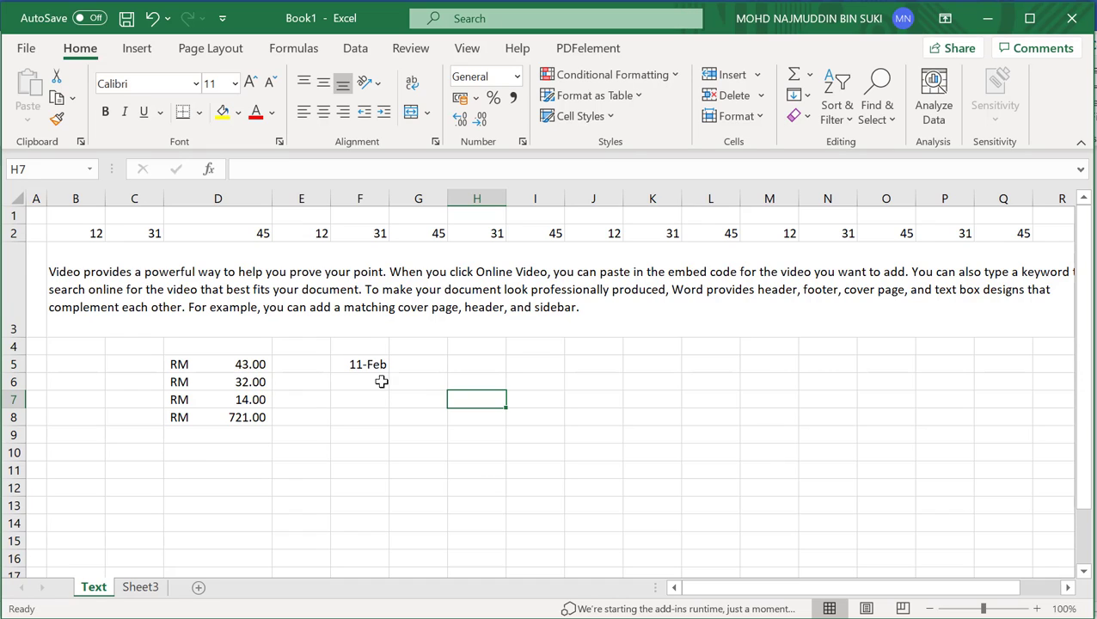
click(354, 365)
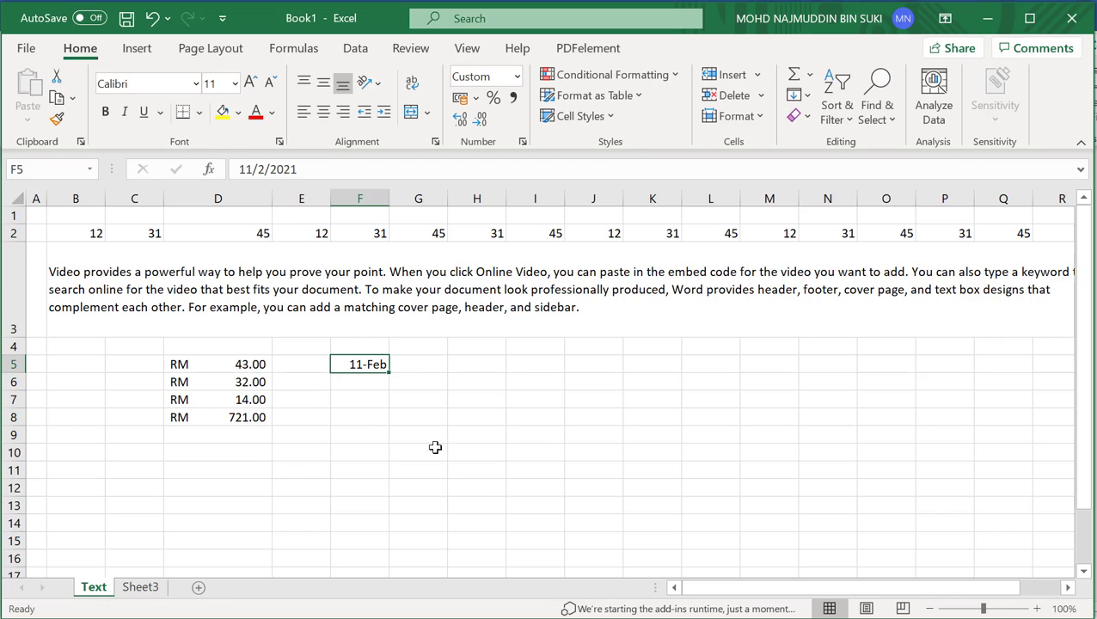
Format cell F5 with the Date category, using the 14/3/2012 type without an asterisk and the English (Malaysia) locale
scroll(431, 364, down, 1)
scroll(431, 366, down, 1)
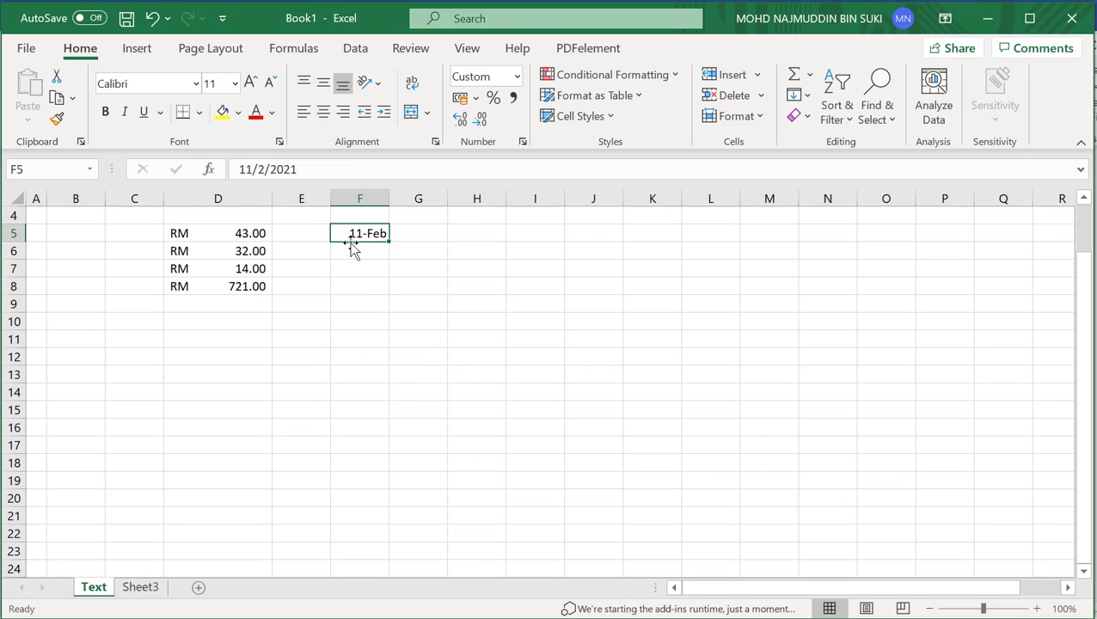
right_click(357, 241)
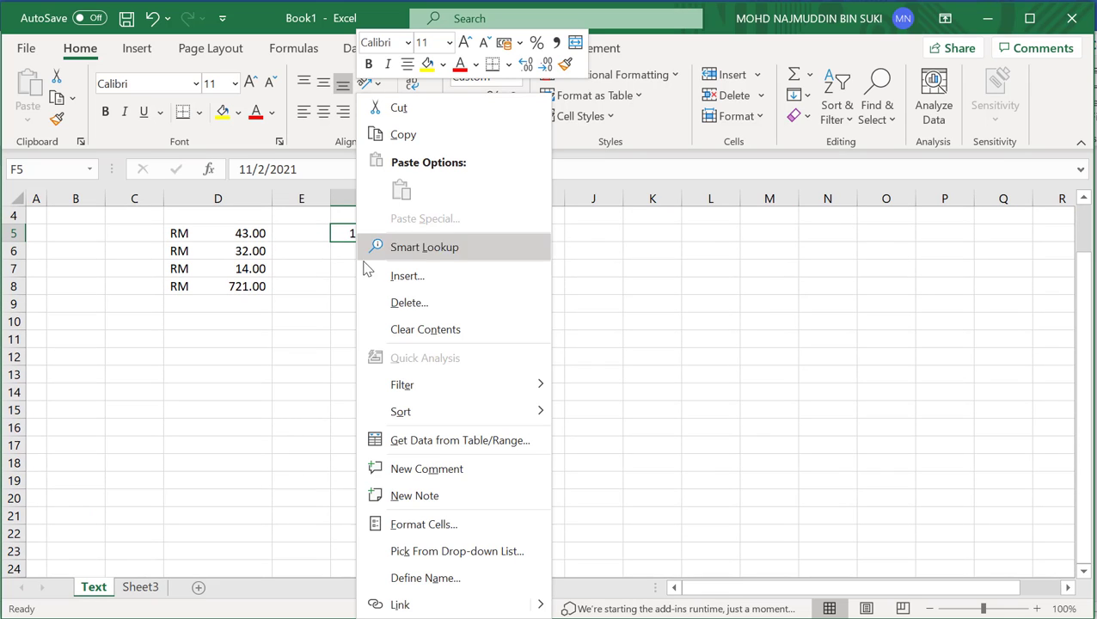
click(483, 532)
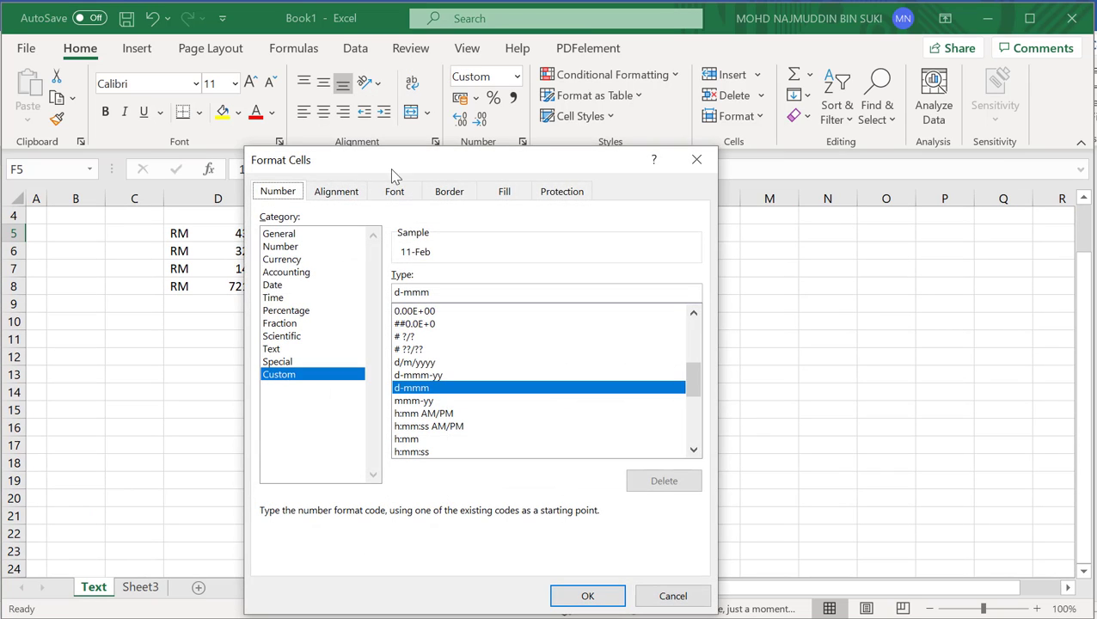
drag(392, 171, 642, 167)
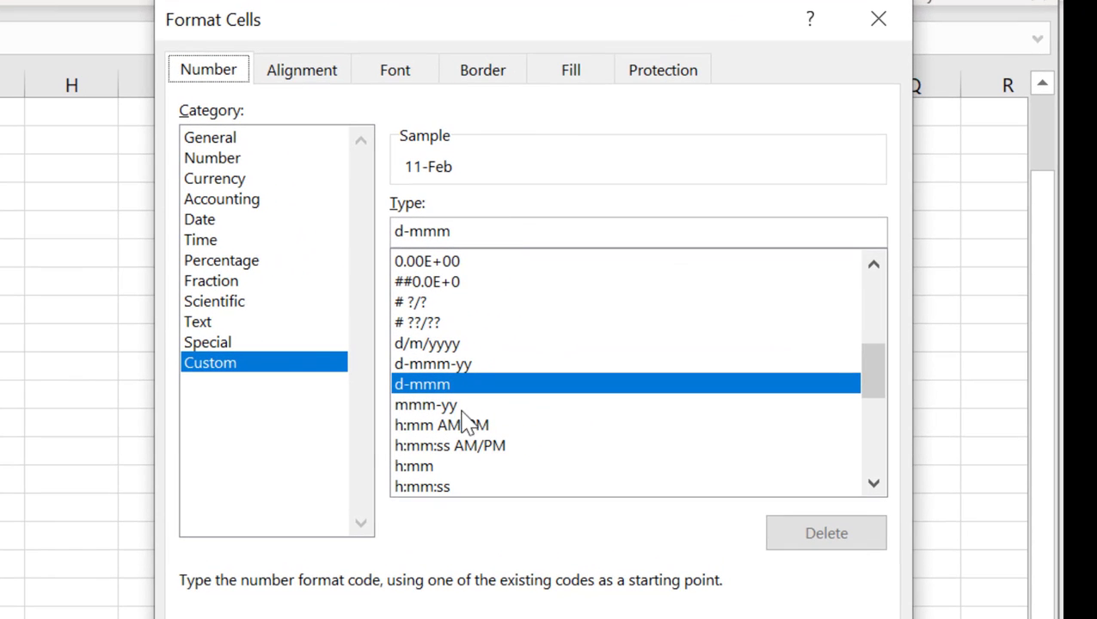
scroll(468, 419, up, 4)
scroll(471, 414, down, 2)
scroll(473, 408, down, 5)
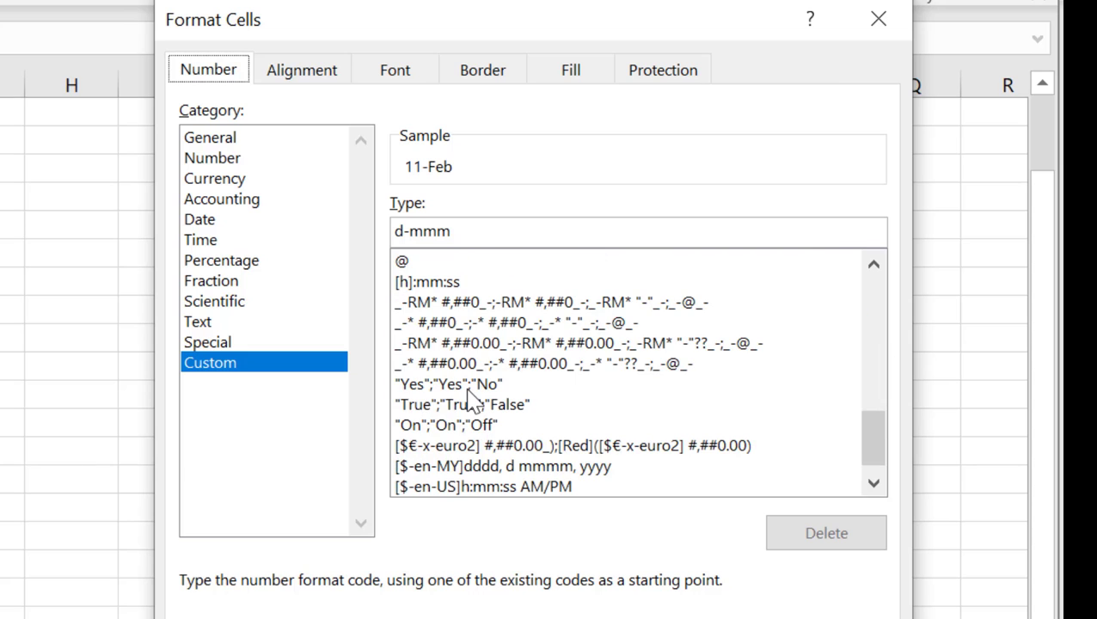
click(213, 224)
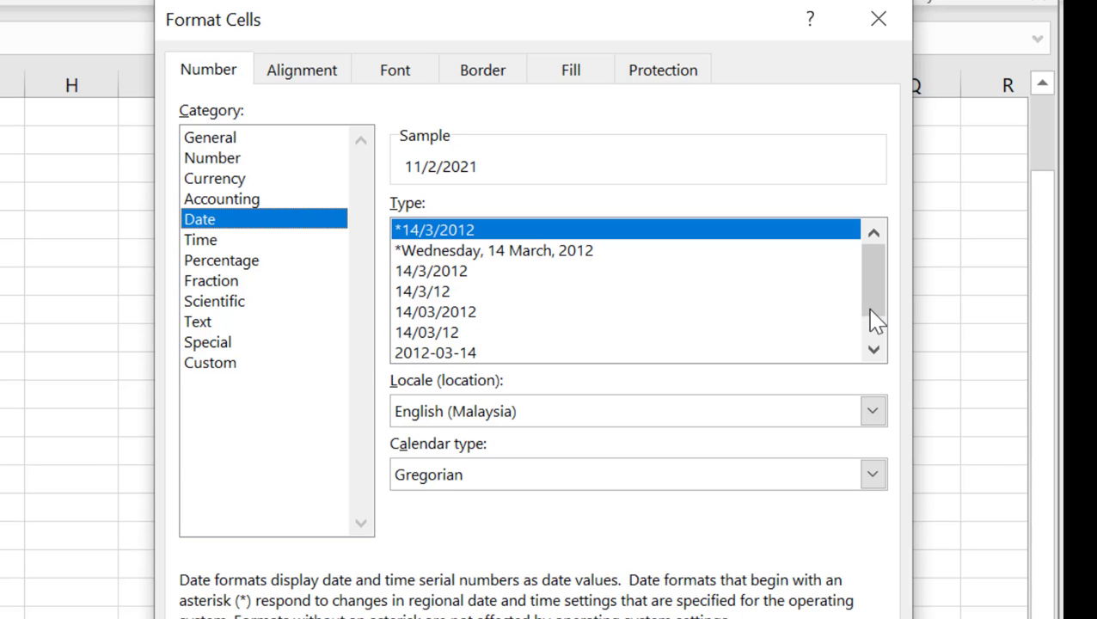
drag(884, 297, 895, 277)
click(495, 254)
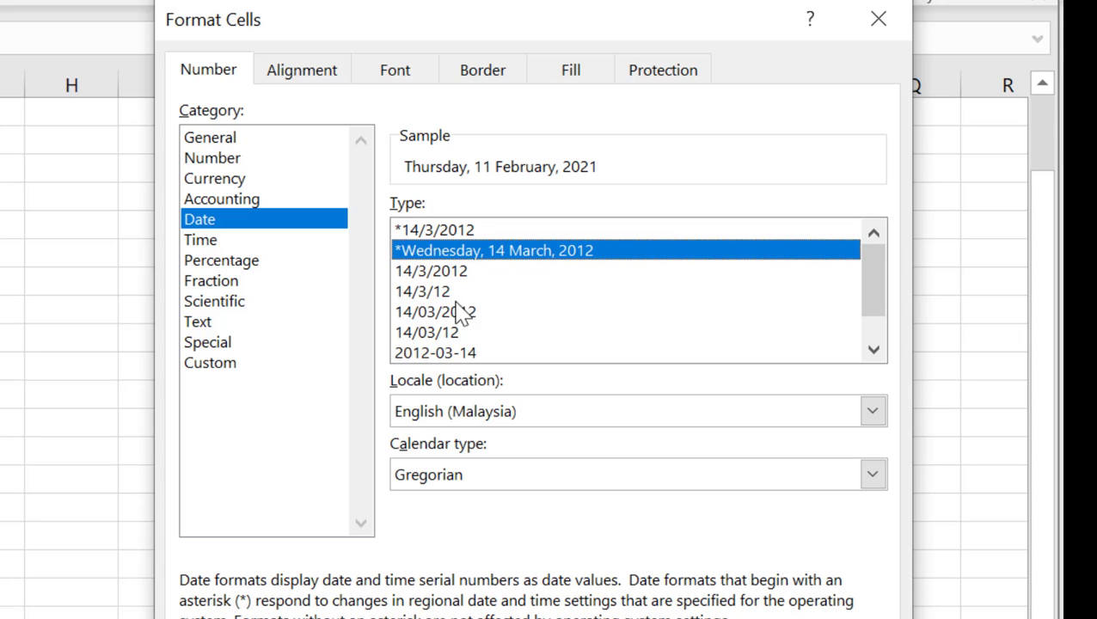
click(454, 272)
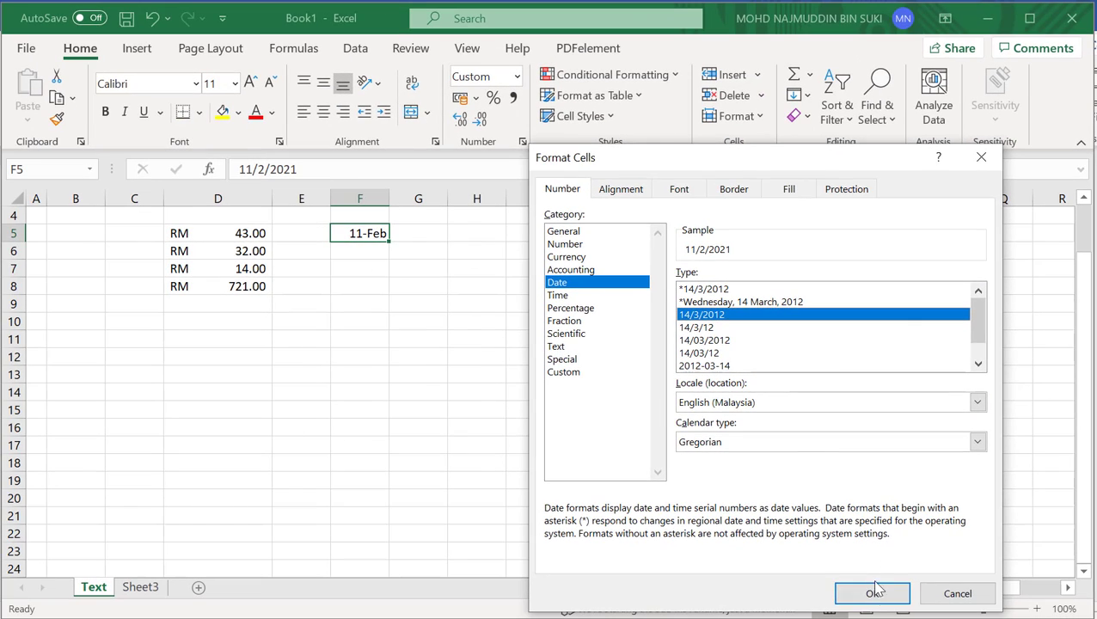
click(875, 592)
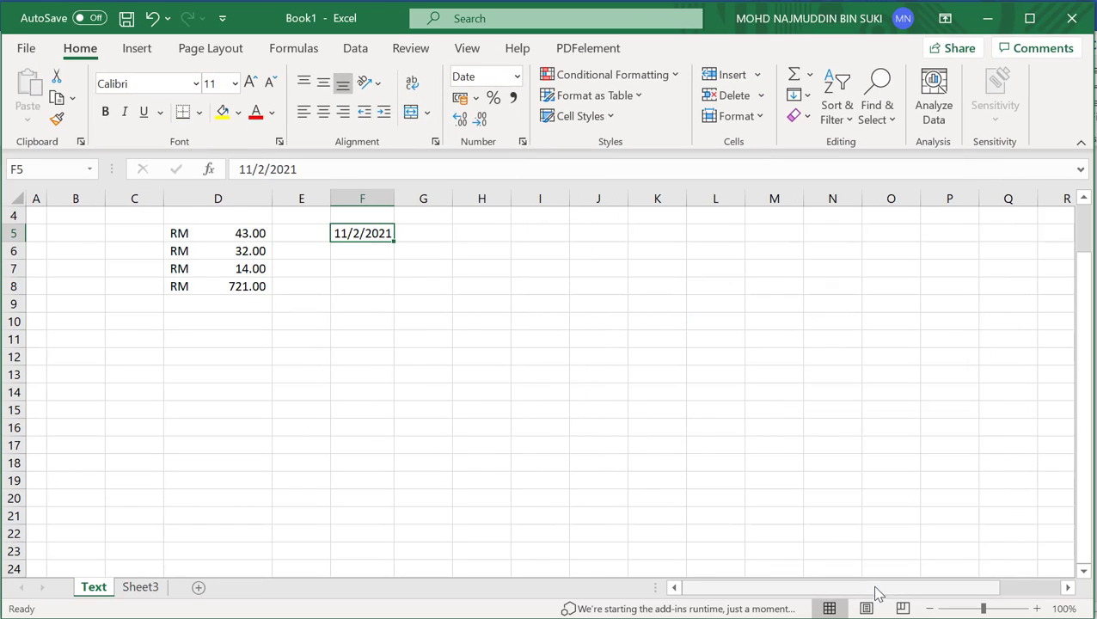
Widen column F slightly and format the date in F5 to display as Feb-2021
click(456, 377)
drag(395, 199, 414, 199)
click(378, 234)
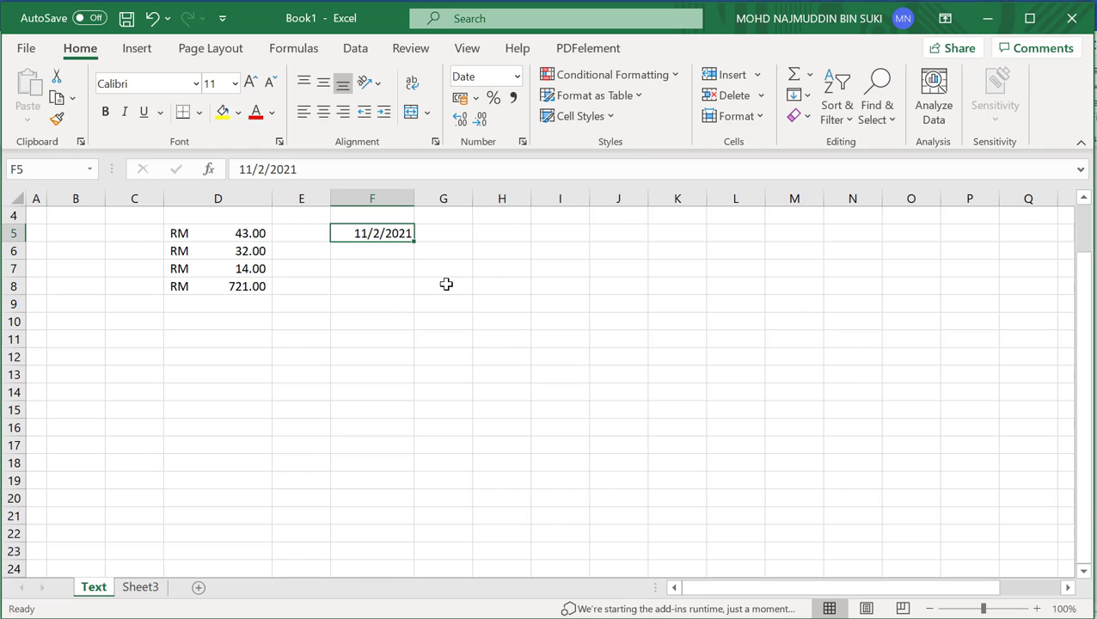
click(474, 349)
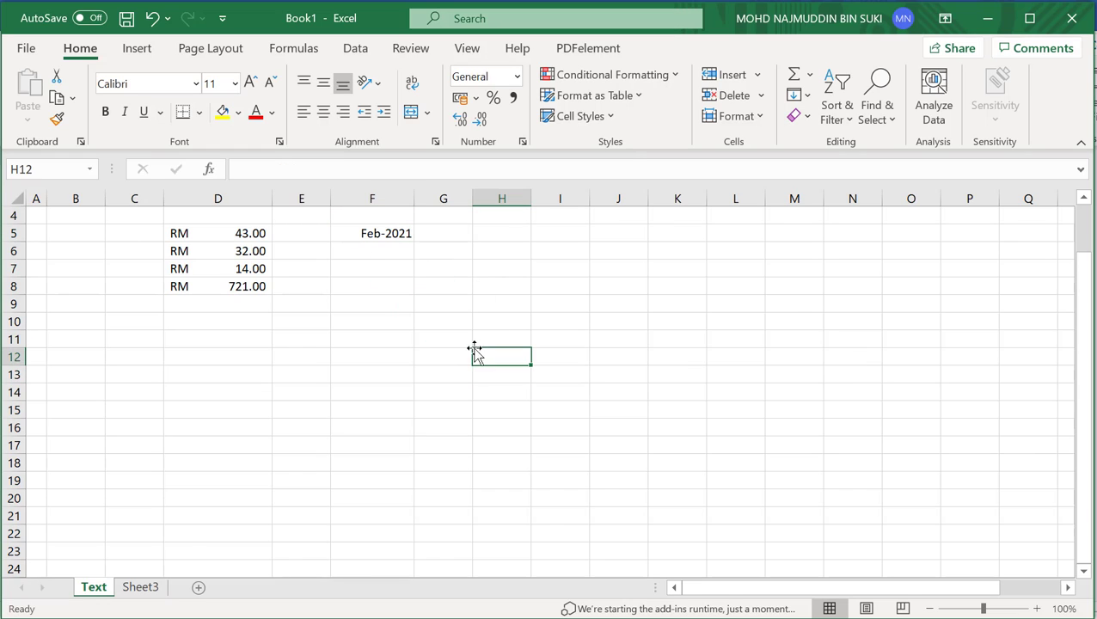
Set the Accounting format symbol of D5:D8 to £ English (United Kingdom), keeping 2 decimal places
click(217, 234)
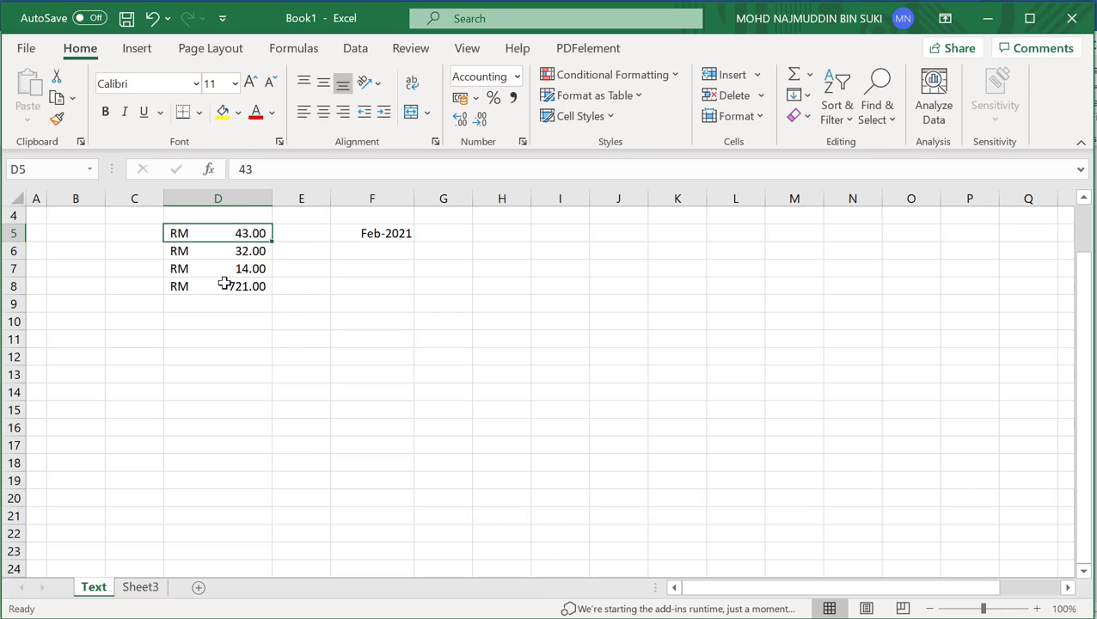
drag(217, 234, 224, 286)
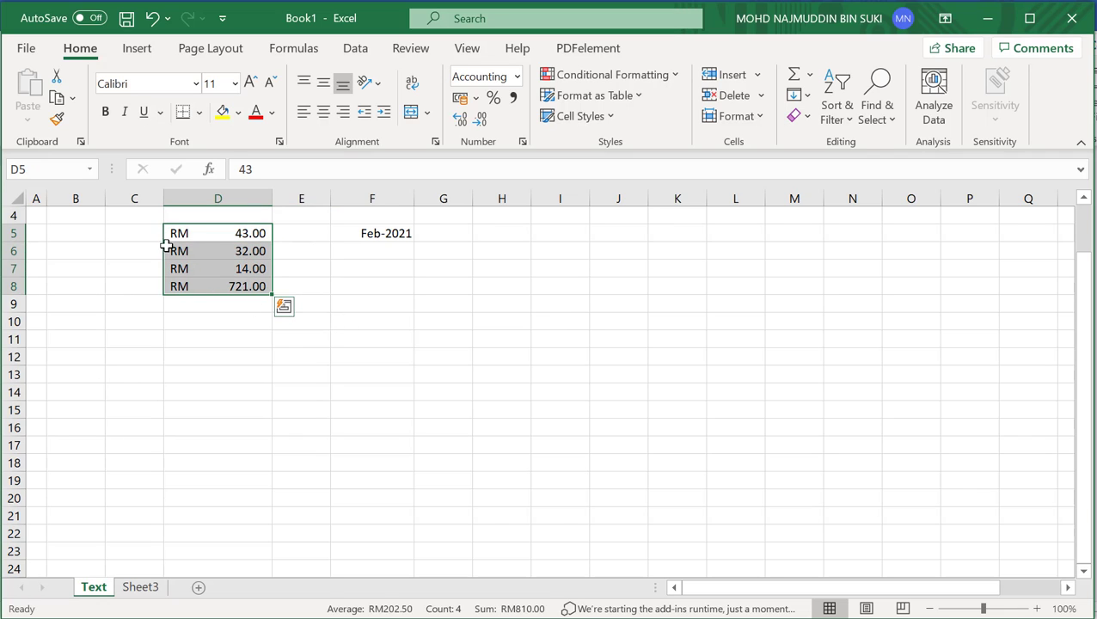
right_click(213, 251)
click(292, 528)
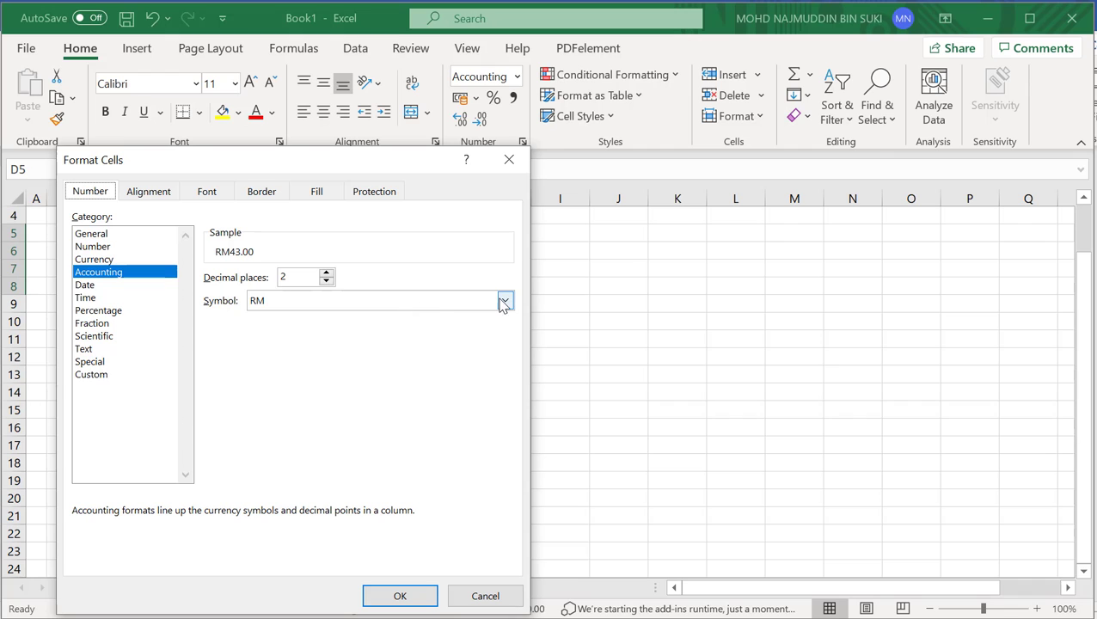
click(504, 301)
scroll(447, 424, down, 7)
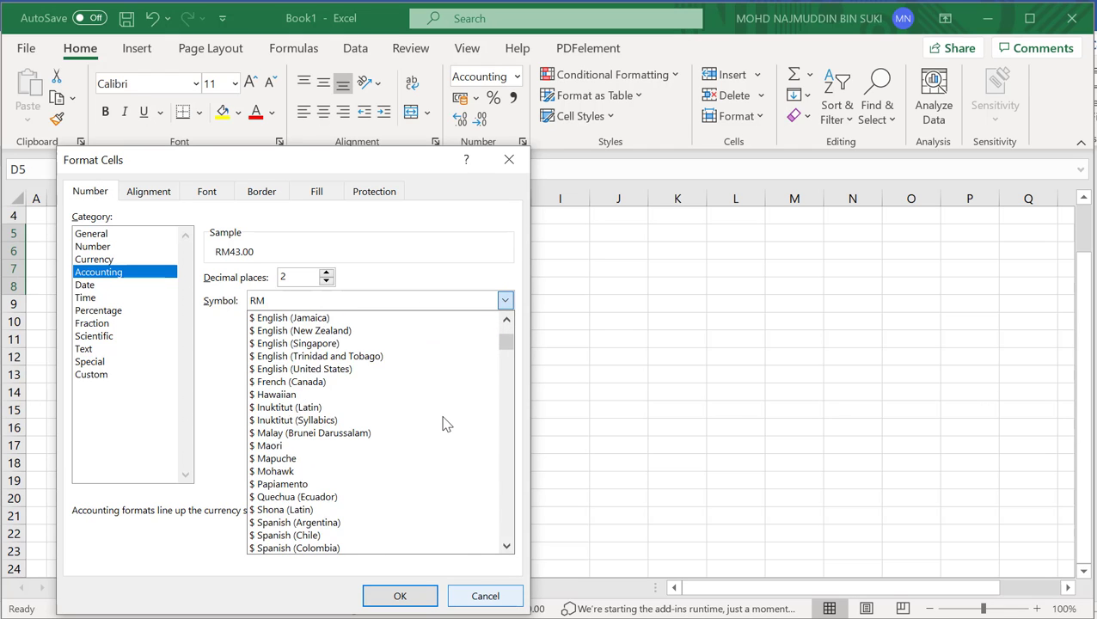
scroll(445, 423, down, 5)
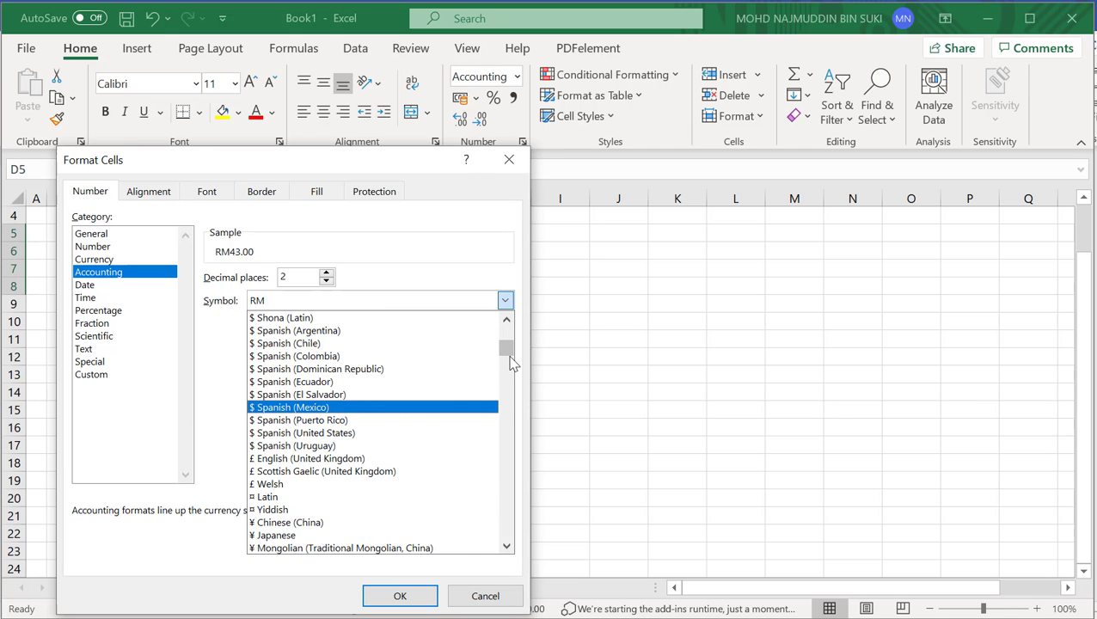
click(324, 462)
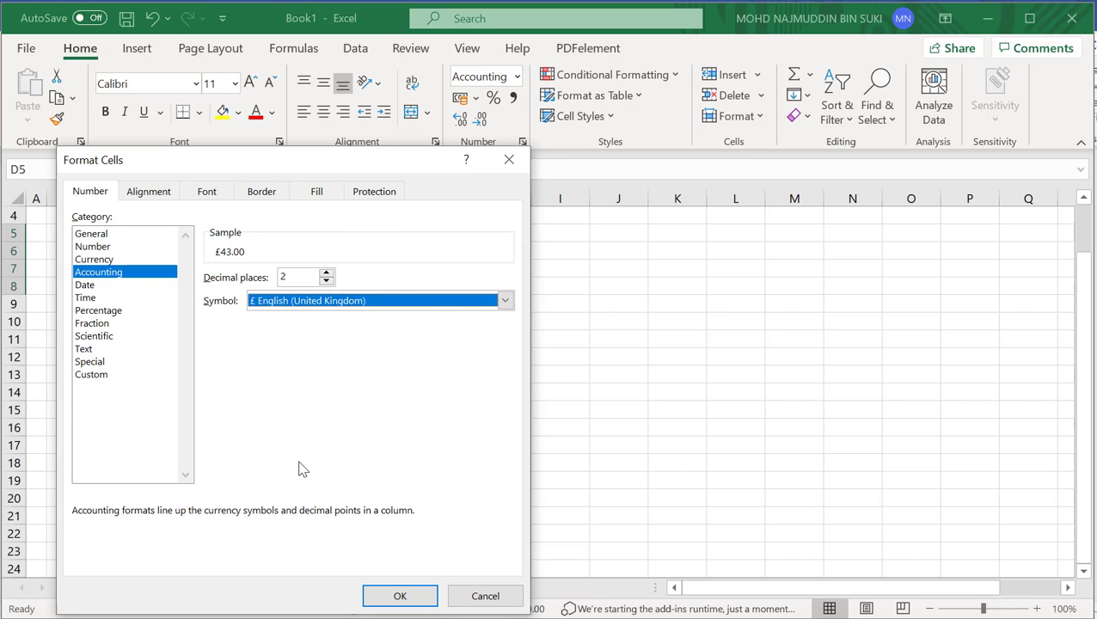
click(399, 602)
click(277, 375)
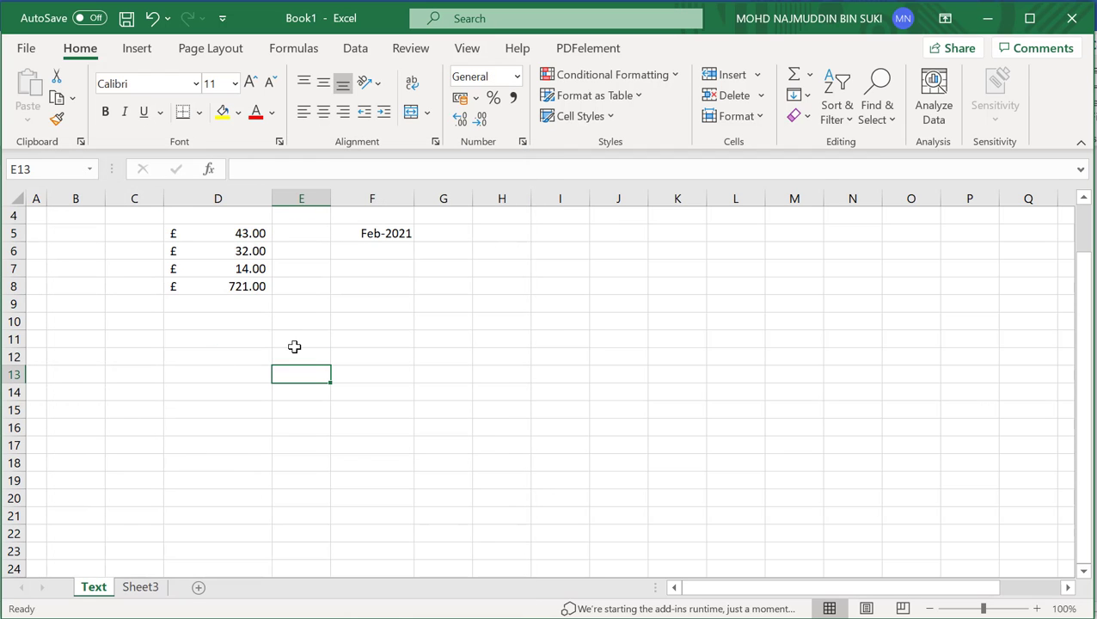
click(354, 340)
scroll(354, 339, up, 1)
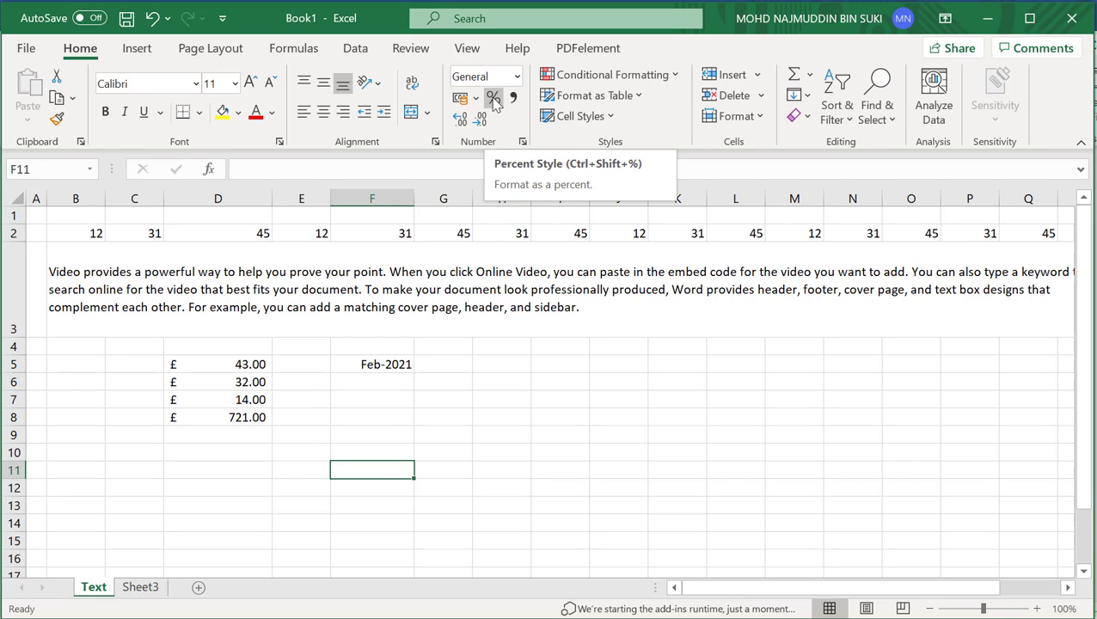
click(501, 362)
text(12141)
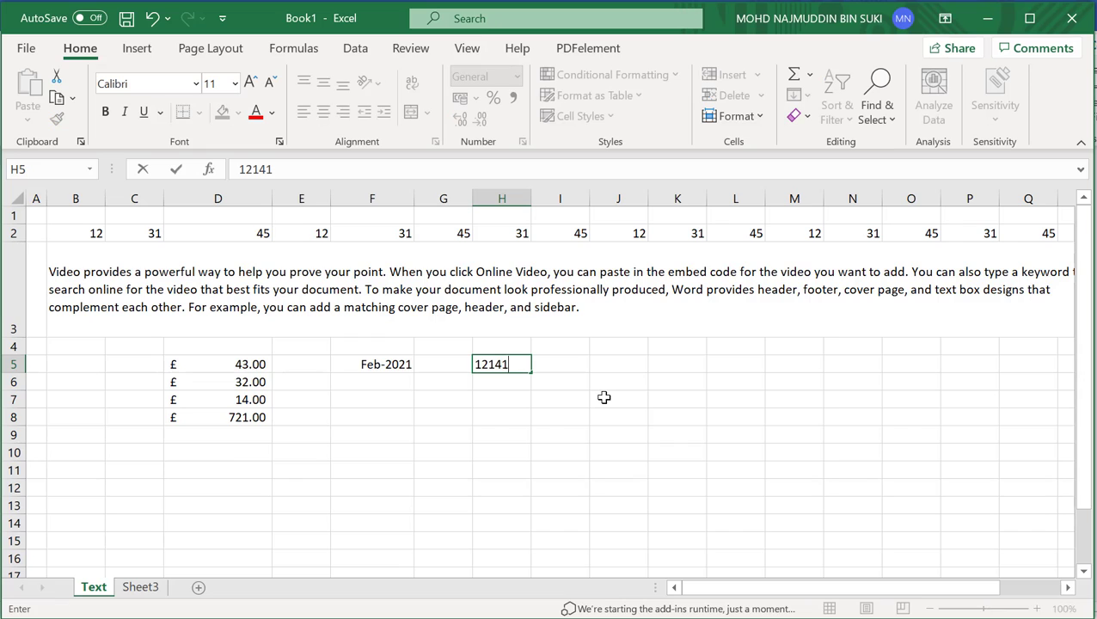
text(50012041)
key(ctrl+Return)
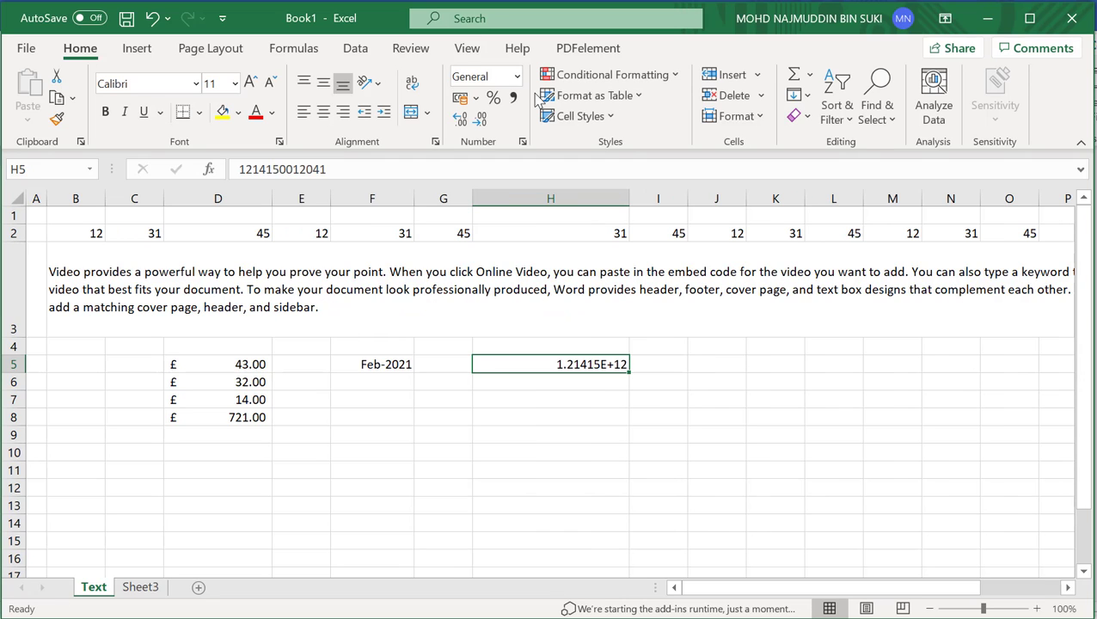
Apply Comma Style to H5, try adding decimal places, and reduce it to zero decimals
click(511, 100)
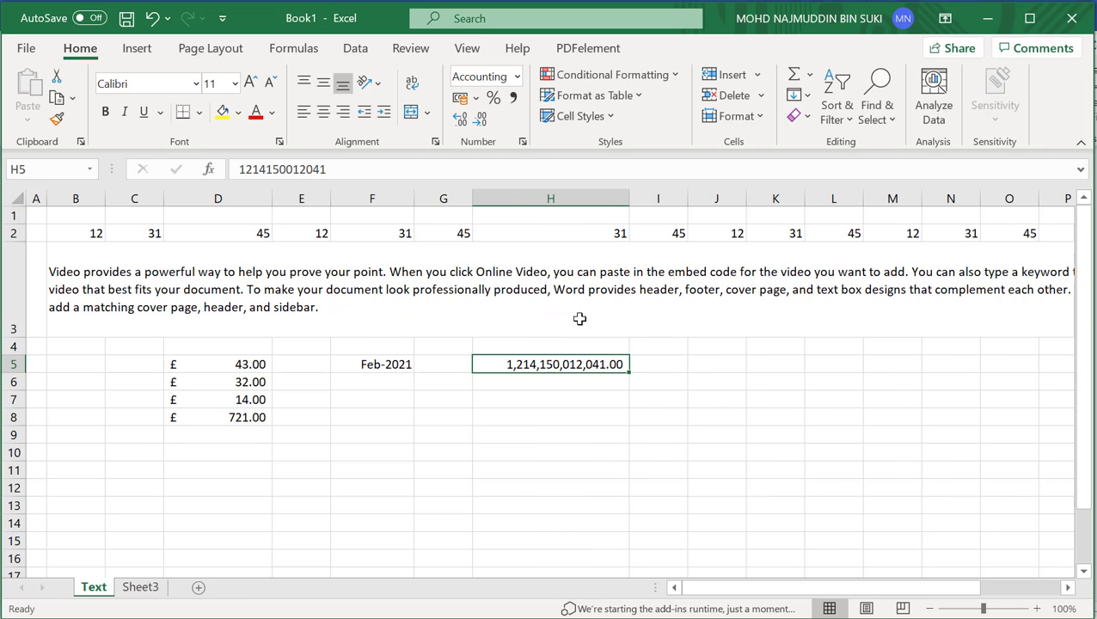
click(461, 122)
click(461, 121)
click(481, 122)
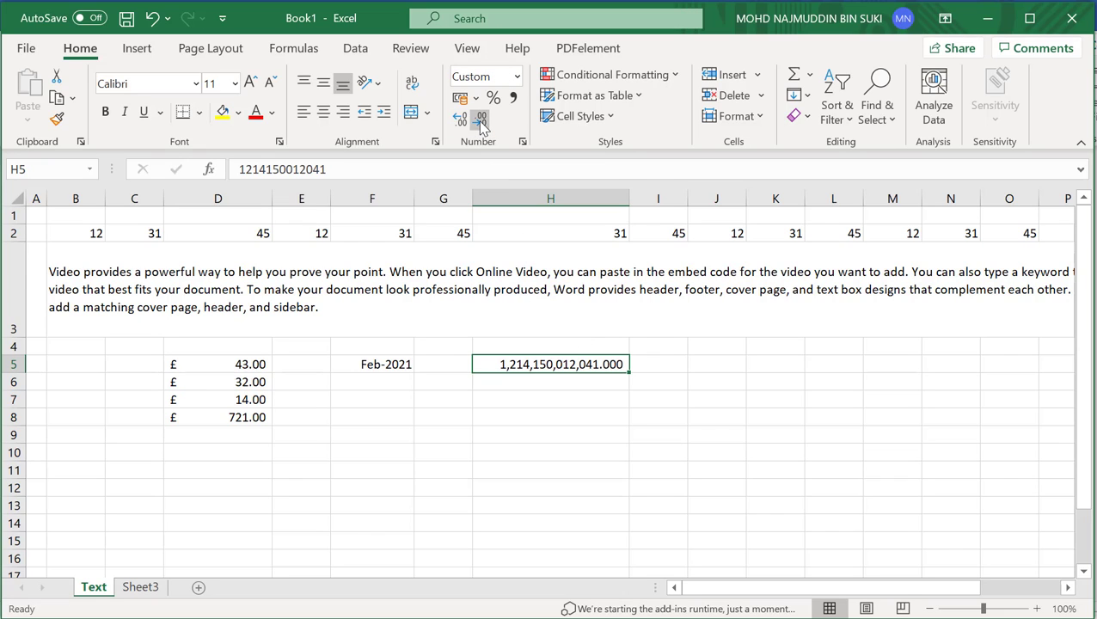
click(481, 123)
click(481, 123)
click(481, 123)
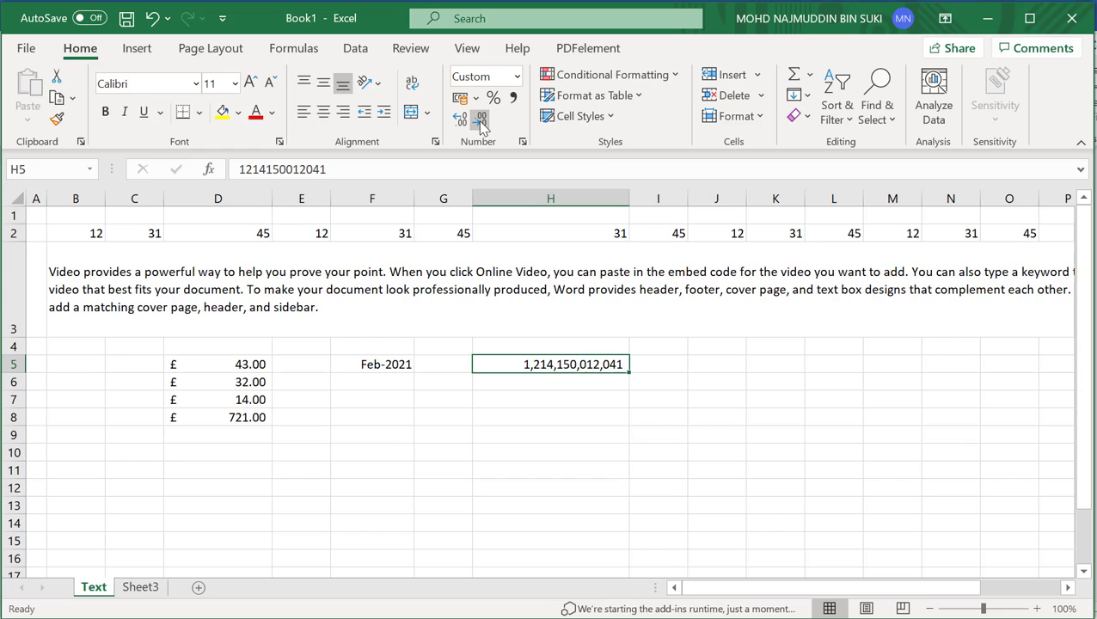
Try entering 00019 in cell H7 and re-entering the number with .00 appended
click(578, 399)
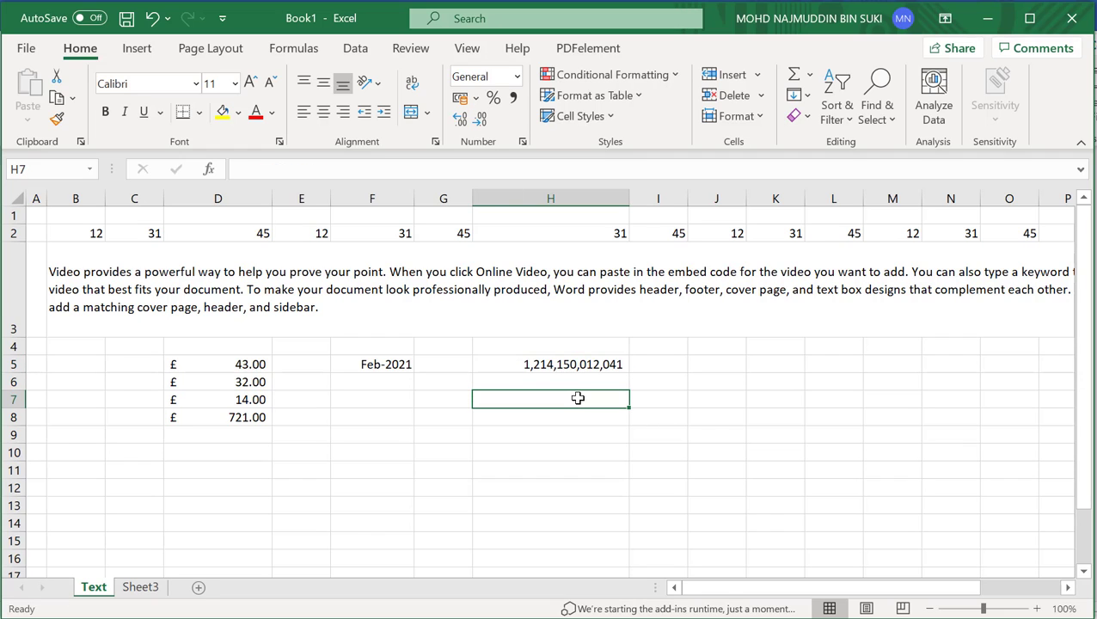
text(00019)
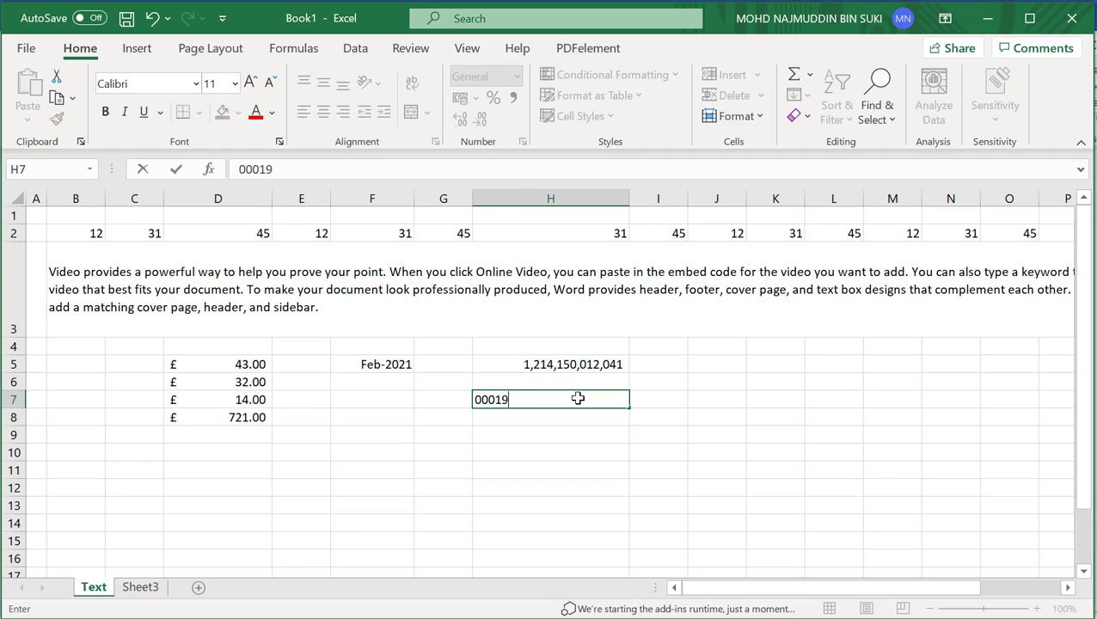
key(Return)
click(578, 398)
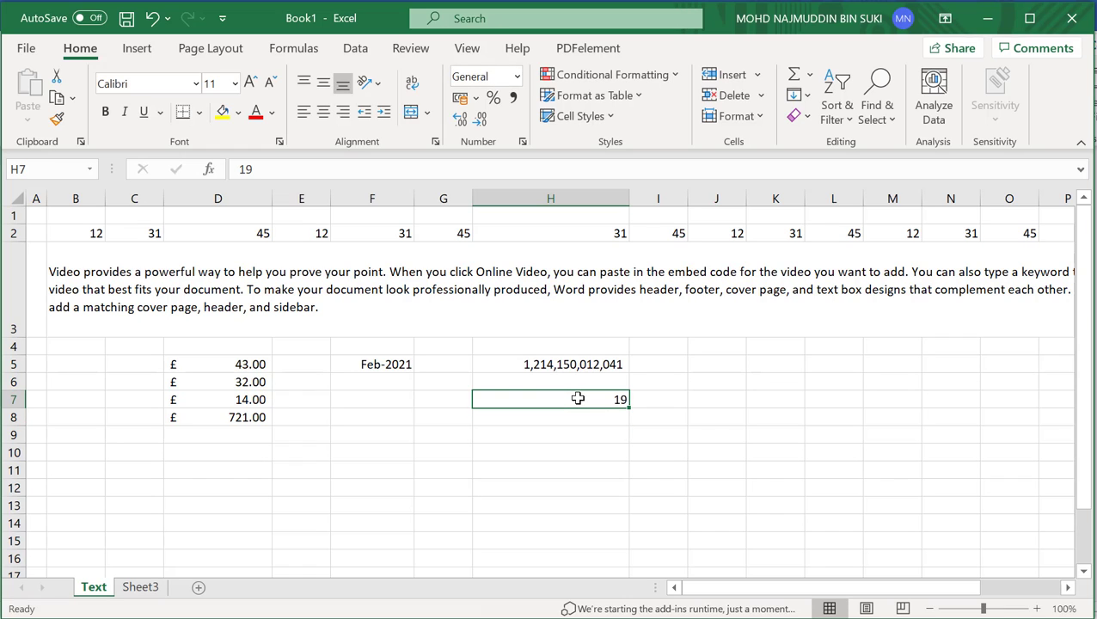
double_click(578, 398)
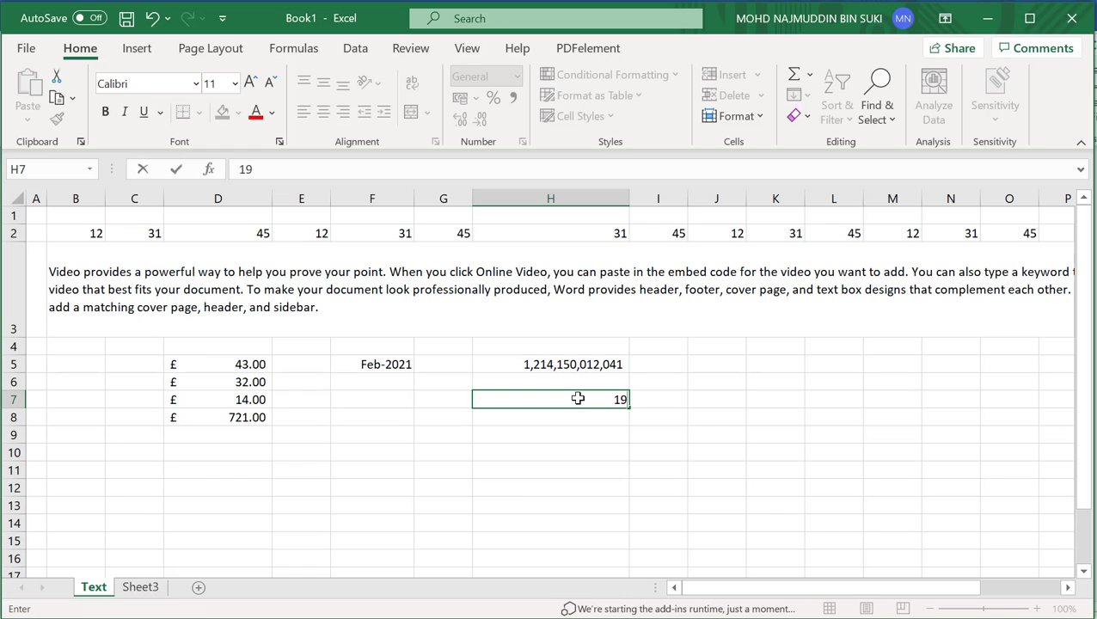
text(.00)
key(Return)
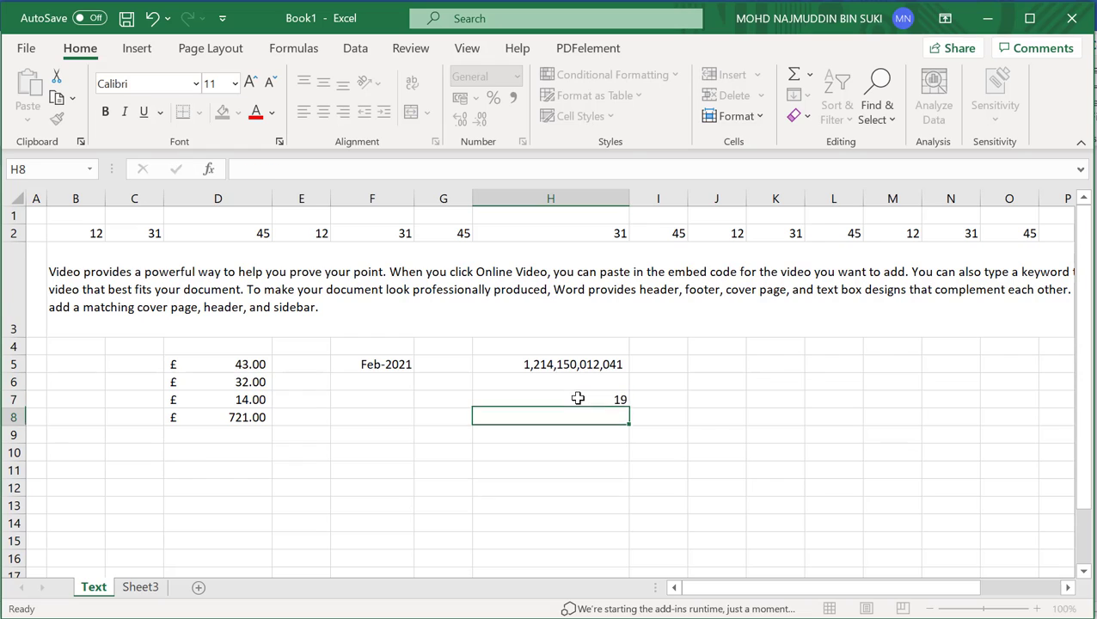
Try increasing the decimal places of H7 to eight, and reduce them back to zero
click(578, 399)
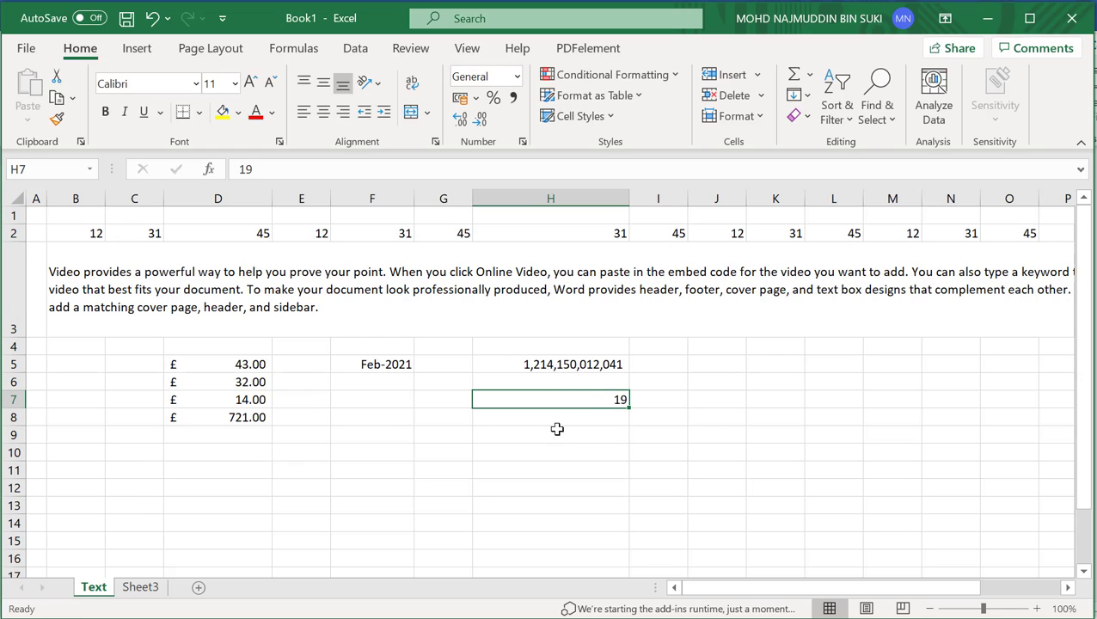
click(460, 121)
click(460, 121)
click(460, 120)
click(460, 121)
click(460, 120)
click(460, 120)
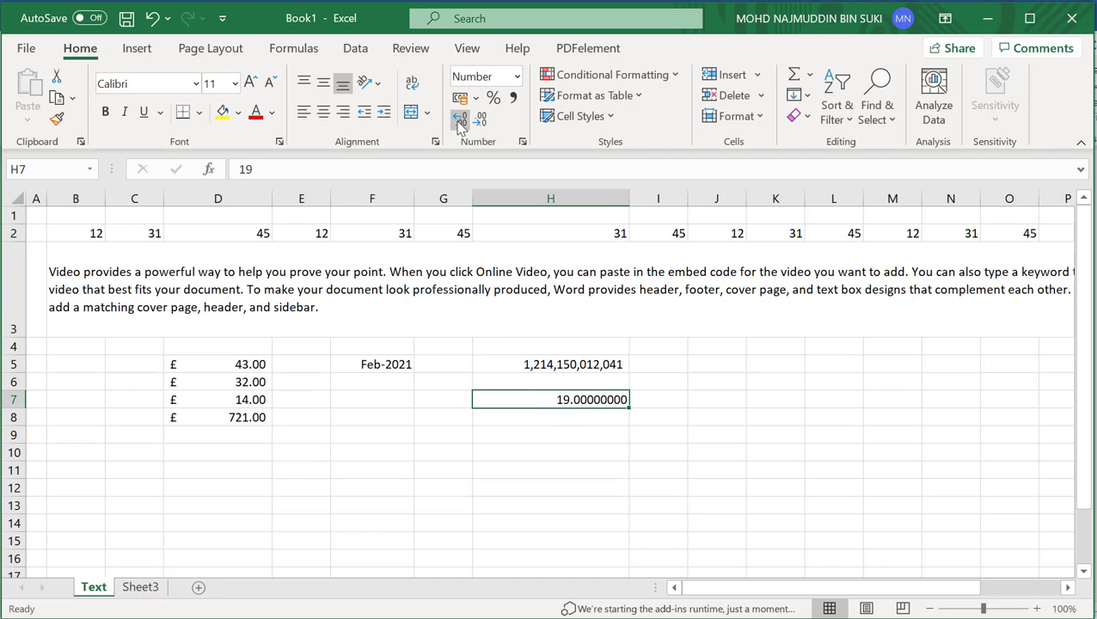
click(485, 120)
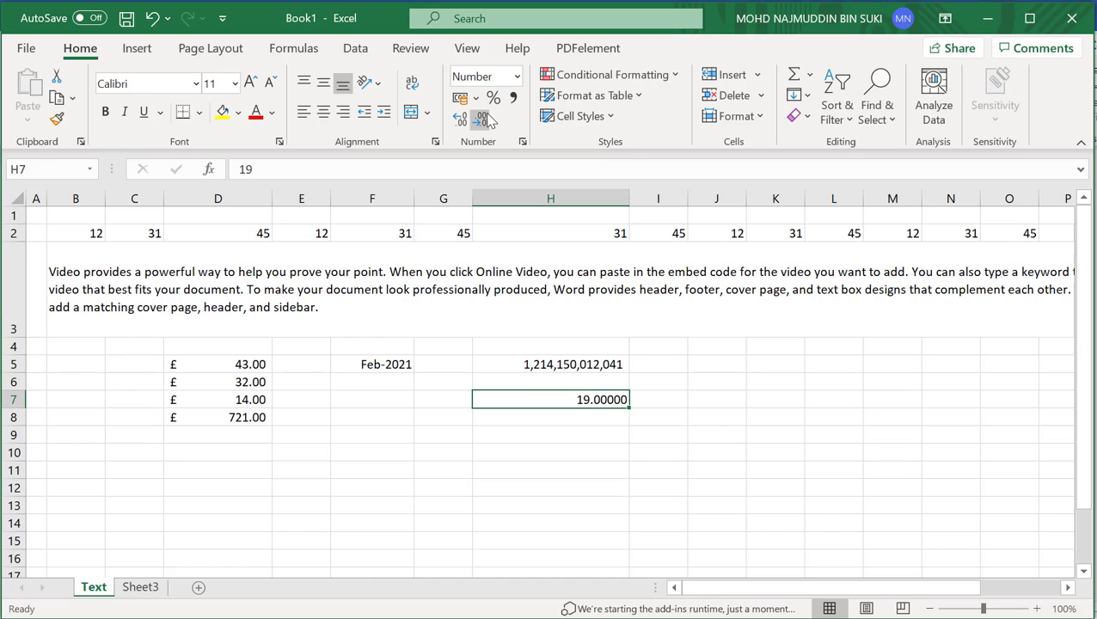
click(488, 119)
click(488, 119)
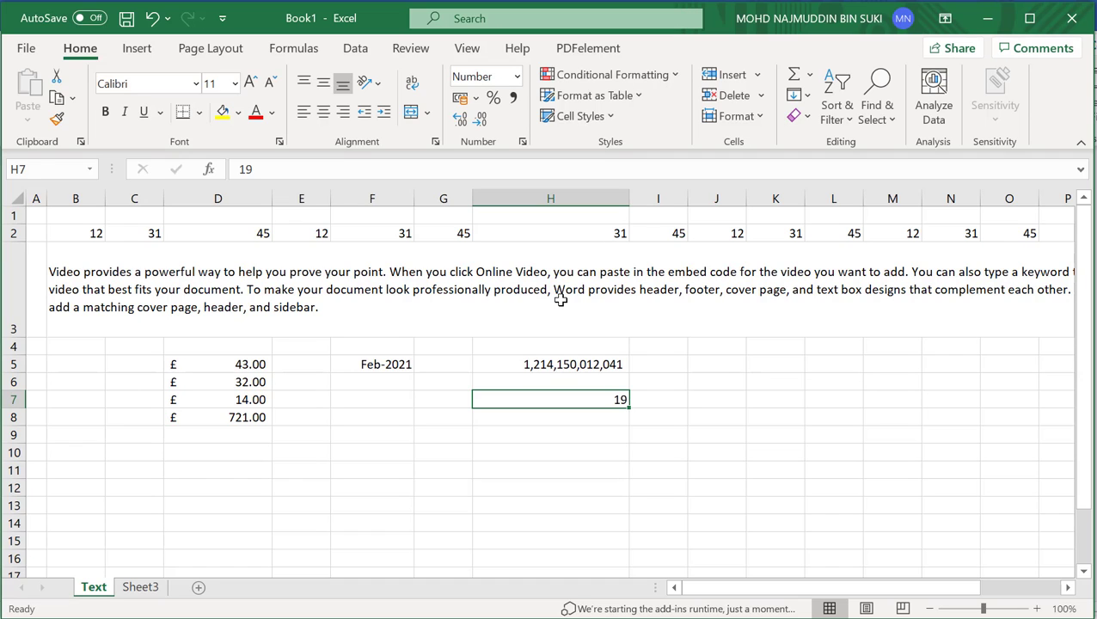
Enter '00019 in cell H7, with a leading apostrophe to store the number as text and keep its zeros
text(00019)
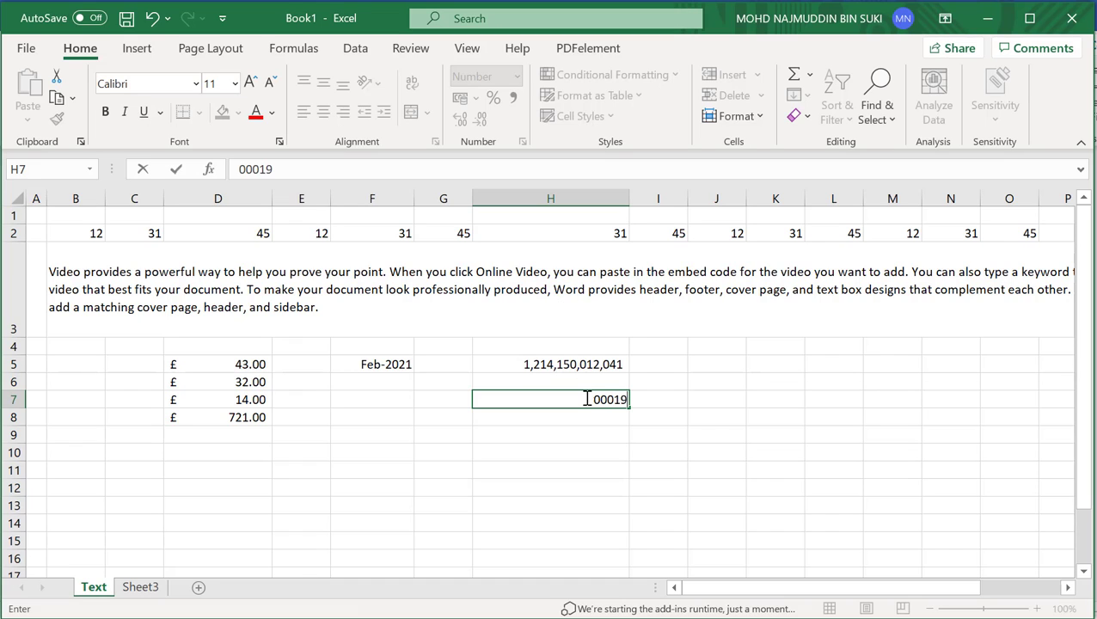
key(F2)
text(')
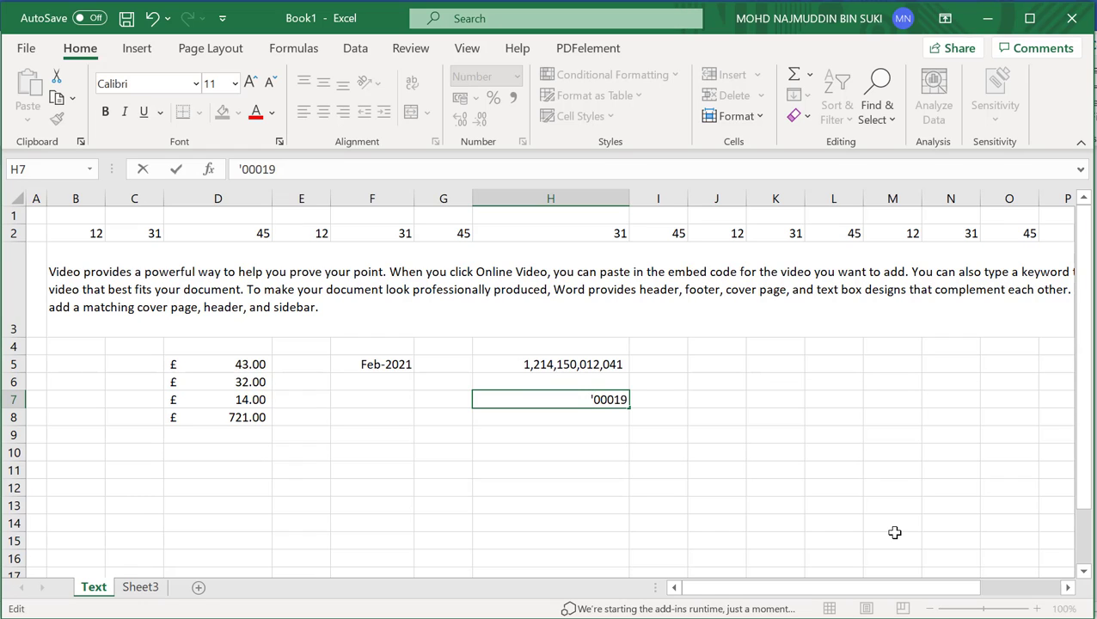
key(Return)
key(Up)
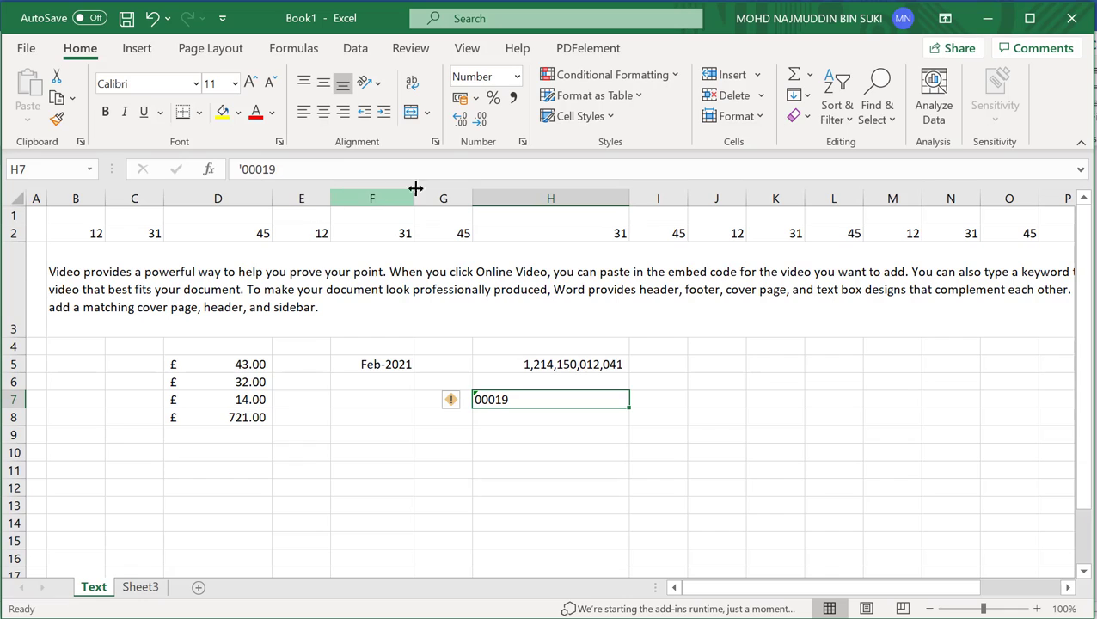
click(636, 440)
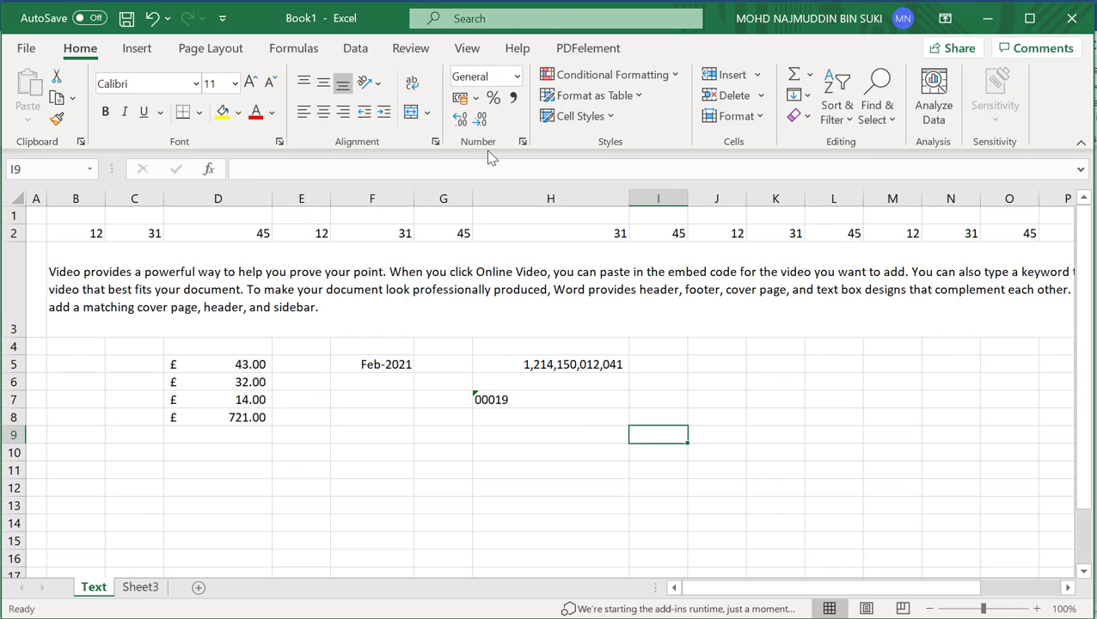
key(Right)
key(Right)
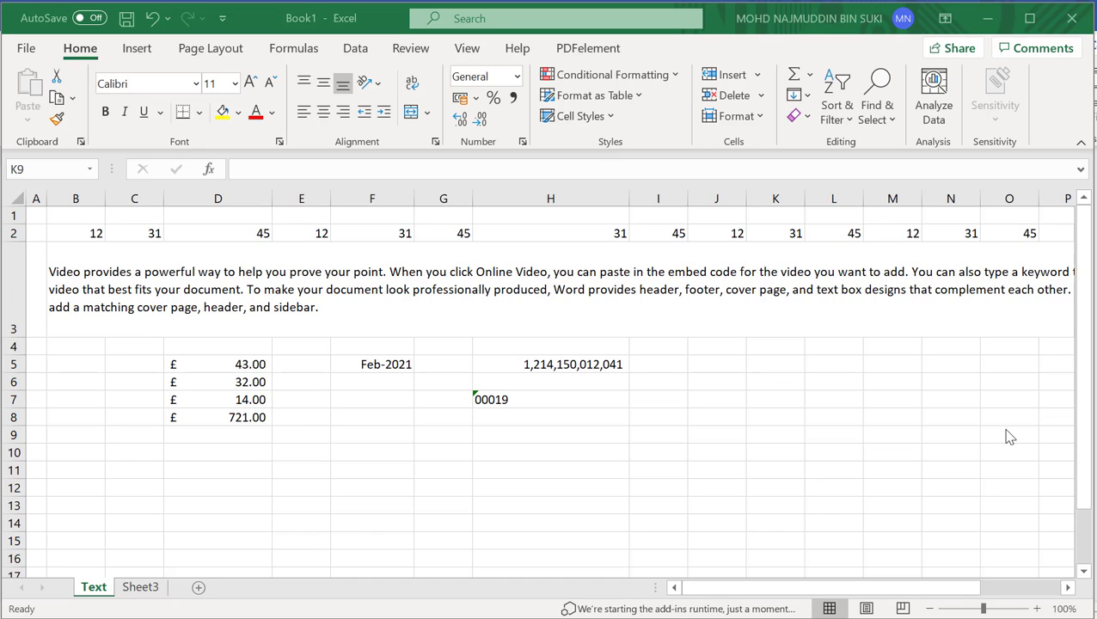